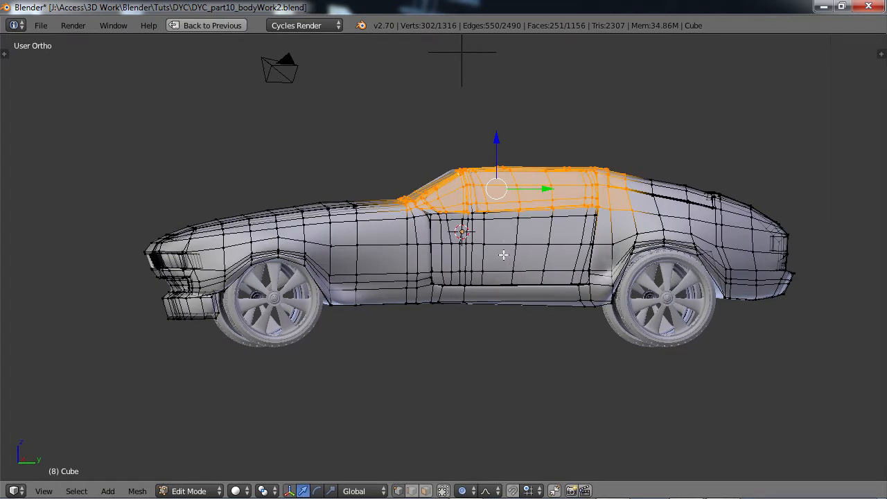
Try scaling the selected side window and roof geometry with proportional editing enabled, varying the size of the influence radius
{"action": "mouse_move", "coordinate": [503, 255]}
{"action": "middle_mouse_down"}
{"action": "mouse_move", "coordinate": [530, 291]}
{"action": "mouse_move", "coordinate": [513, 267]}
{"action": "middle_mouse_up"}
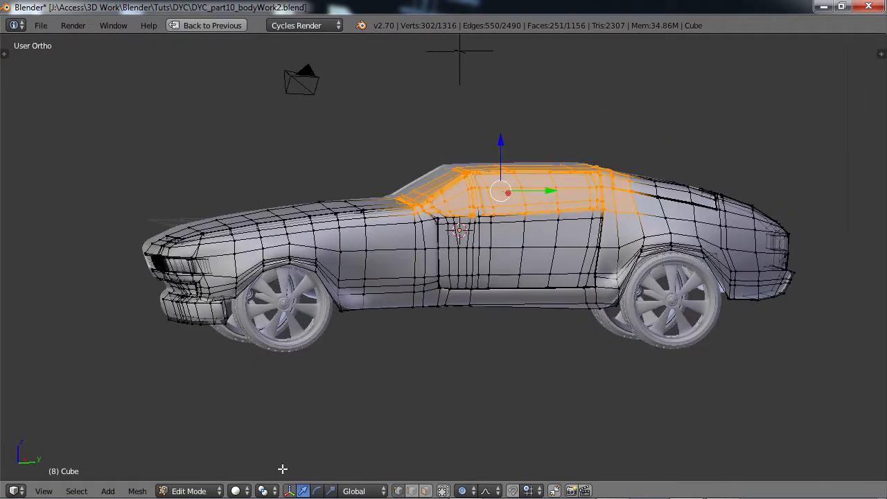
{"action": "left_click", "coordinate": [463, 490]}
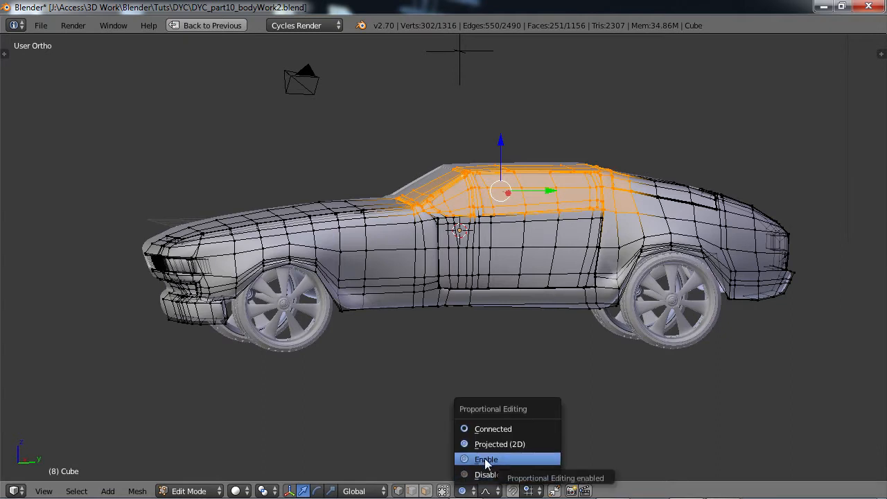
{"action": "left_click", "coordinate": [485, 460]}
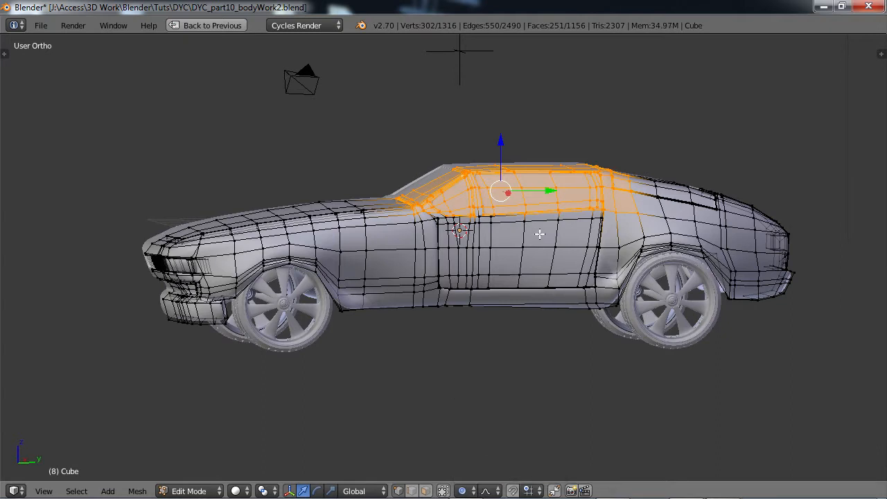
{"action": "key", "text": "s"}
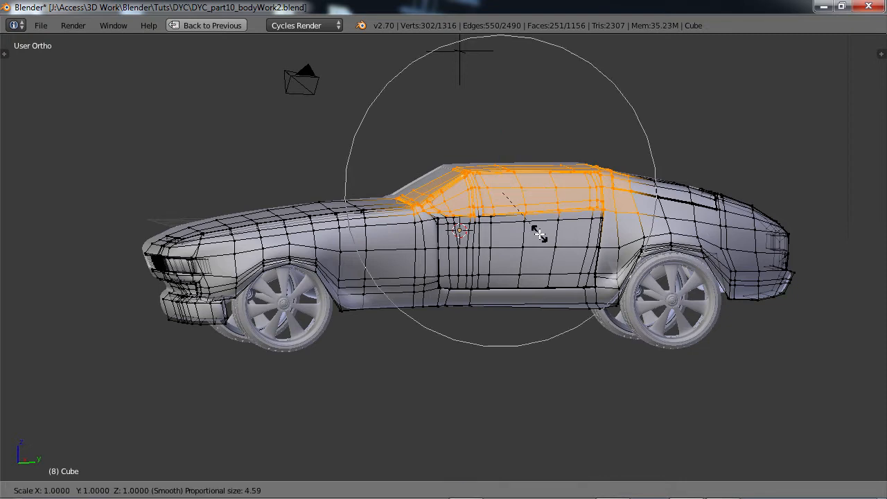
{"action": "scroll", "coordinate": [539, 234], "scroll_direction": "up", "scroll_amount": 4}
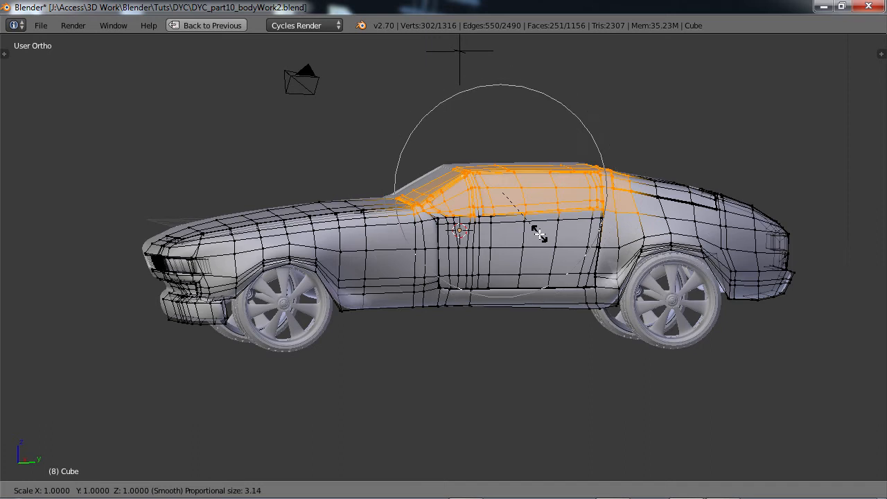
{"action": "scroll", "coordinate": [539, 234], "scroll_direction": "up", "scroll_amount": 1}
{"action": "scroll", "coordinate": [539, 234], "scroll_direction": "down", "scroll_amount": 3}
{"action": "scroll", "coordinate": [541, 233], "scroll_direction": "up", "scroll_amount": 3}
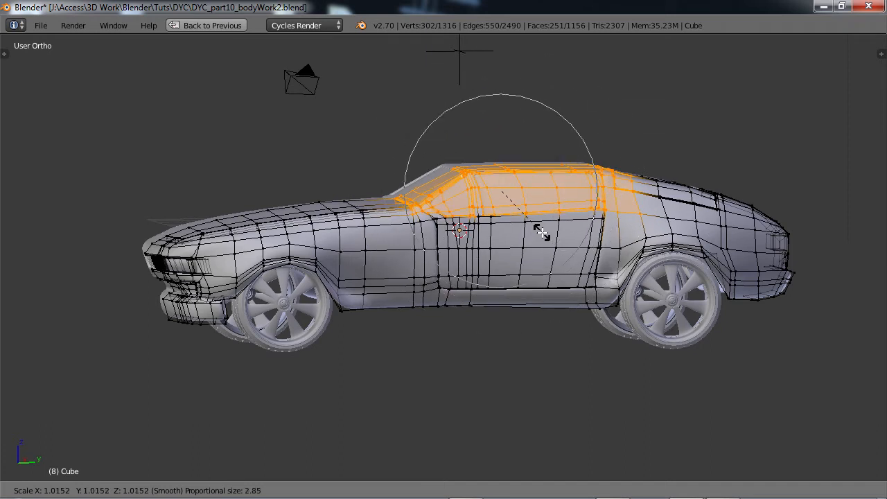
{"action": "scroll", "coordinate": [541, 232], "scroll_direction": "up", "scroll_amount": 4}
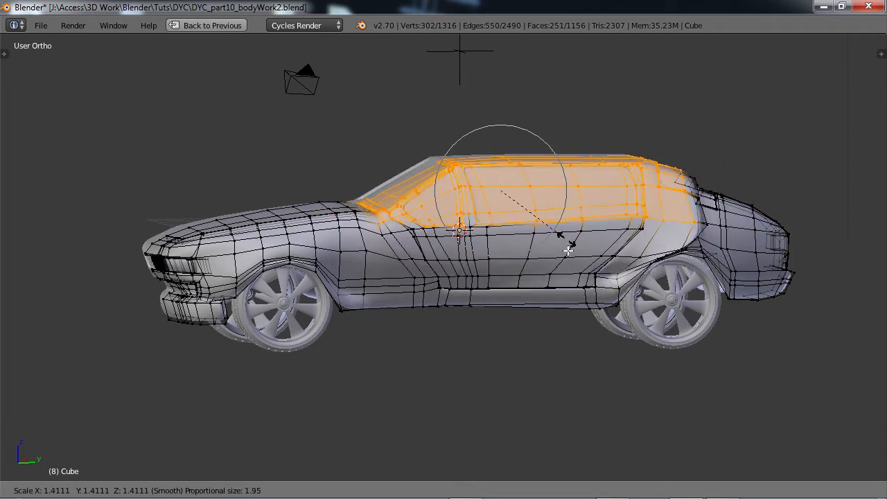
{"action": "scroll", "coordinate": [560, 212], "scroll_direction": "up", "scroll_amount": 10}
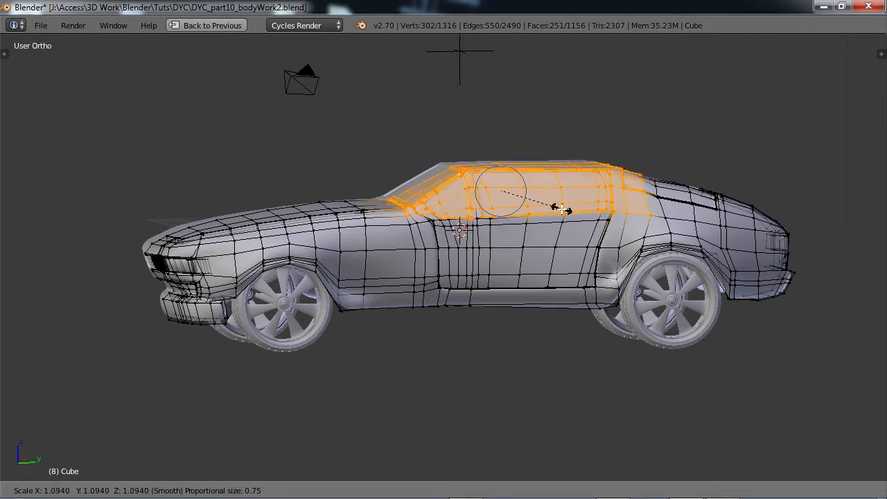
{"action": "scroll", "coordinate": [561, 209], "scroll_direction": "down", "scroll_amount": 18}
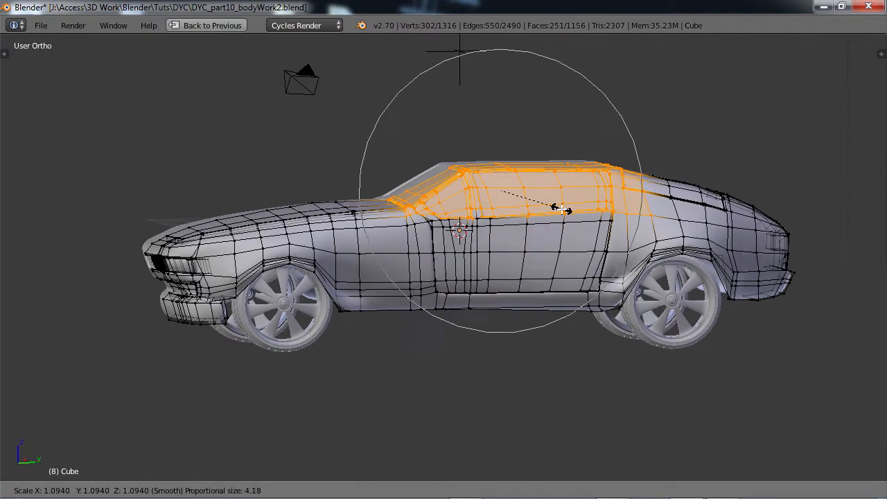
{"action": "scroll", "coordinate": [561, 209], "scroll_direction": "down", "scroll_amount": 2}
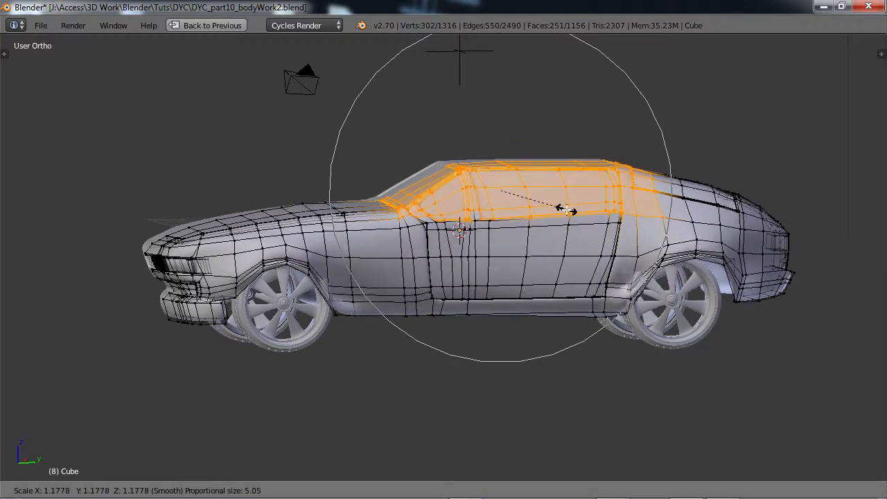
{"action": "scroll", "coordinate": [567, 210], "scroll_direction": "down", "scroll_amount": 4}
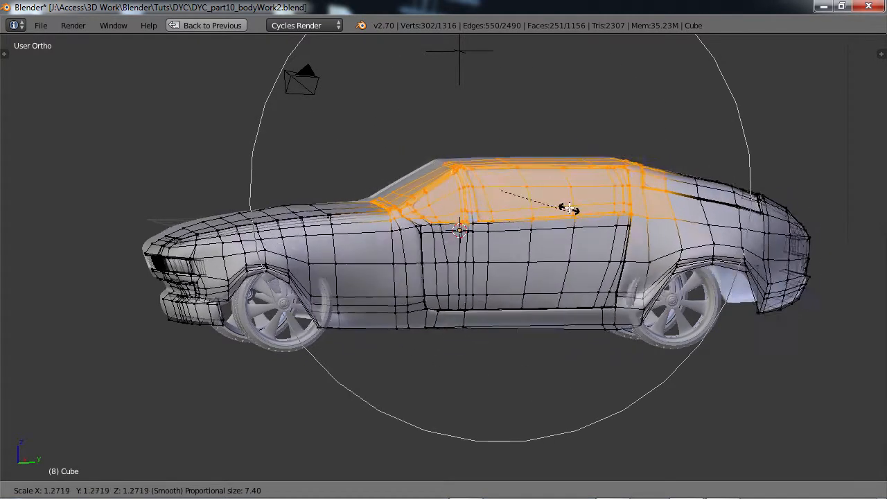
{"action": "scroll", "coordinate": [564, 200], "scroll_direction": "up", "scroll_amount": 3}
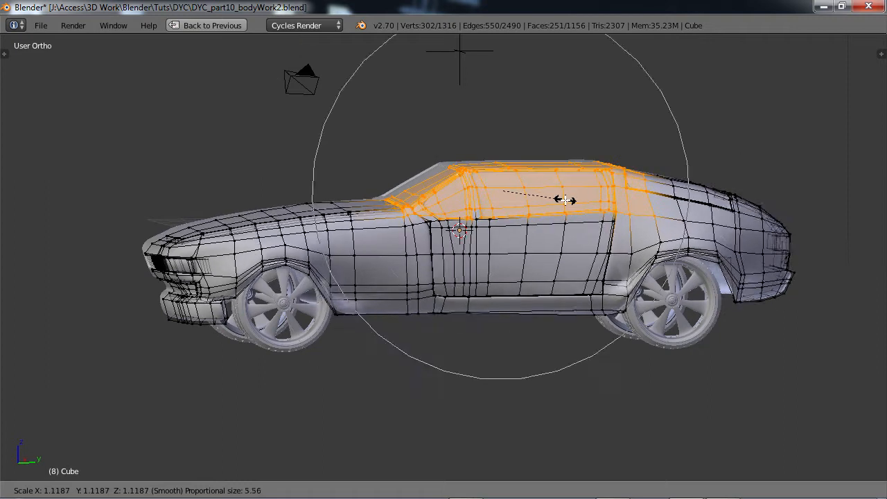
{"action": "scroll", "coordinate": [565, 200], "scroll_direction": "up", "scroll_amount": 7}
{"action": "right_click", "coordinate": [564, 200]}
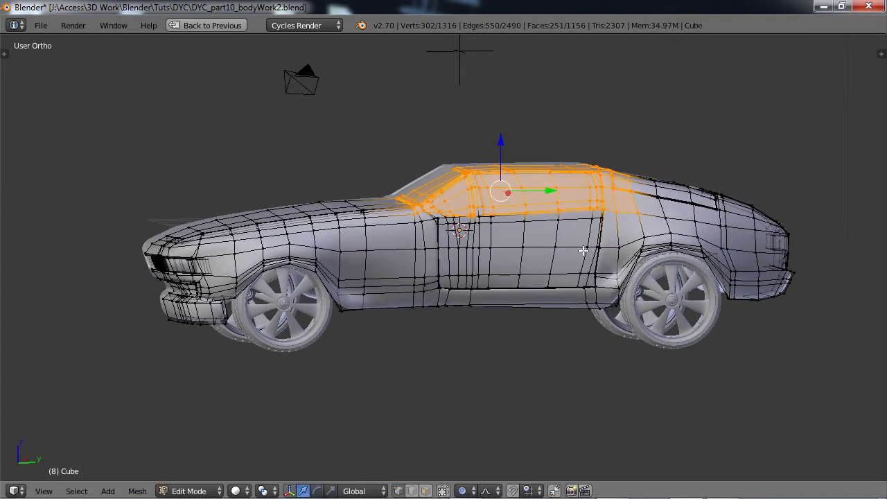
Disable proportional editing and return the car body to Object Mode with none of its geometry selected
{"action": "left_click", "coordinate": [463, 490]}
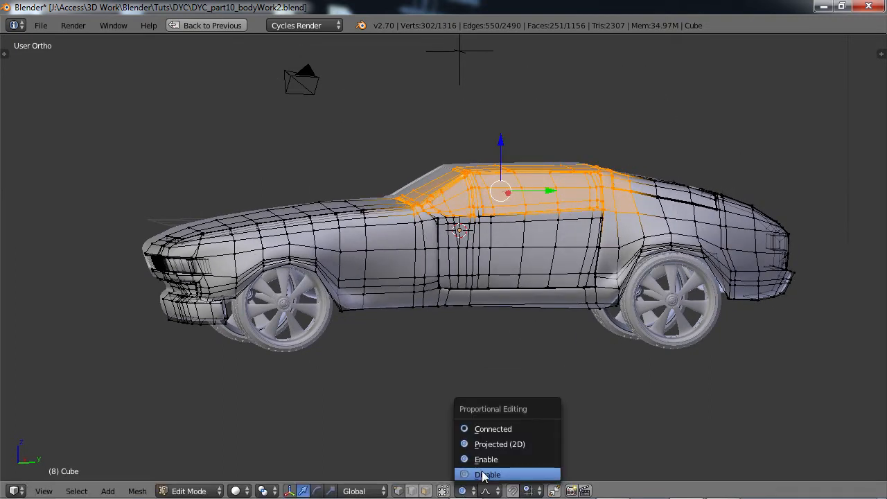
{"action": "left_click", "coordinate": [486, 475]}
{"action": "key", "text": "a"}
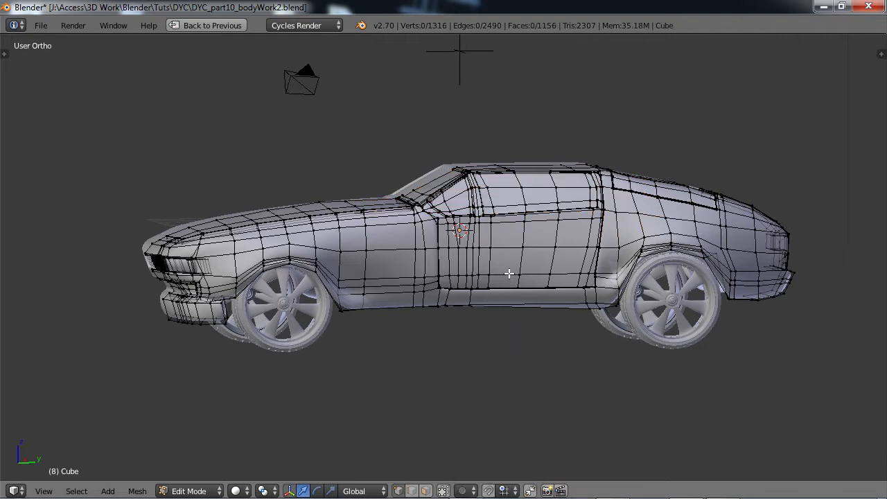
{"action": "middle_click_drag", "start_coordinate": [509, 274], "coordinate": [564, 306]}
{"action": "key", "text": "Tab"}
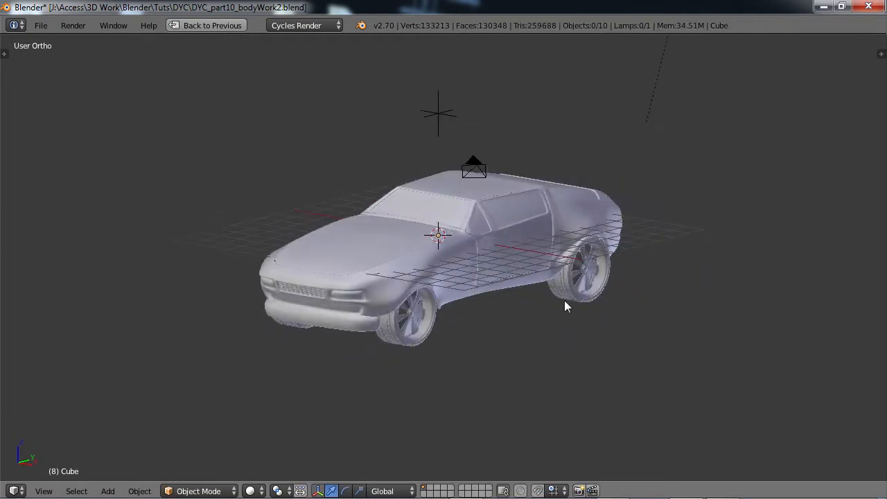
Save the project as a new file named DYC_part11_details.blend in the DYC folder
{"action": "left_click", "coordinate": [39, 26]}
{"action": "left_click", "coordinate": [72, 147]}
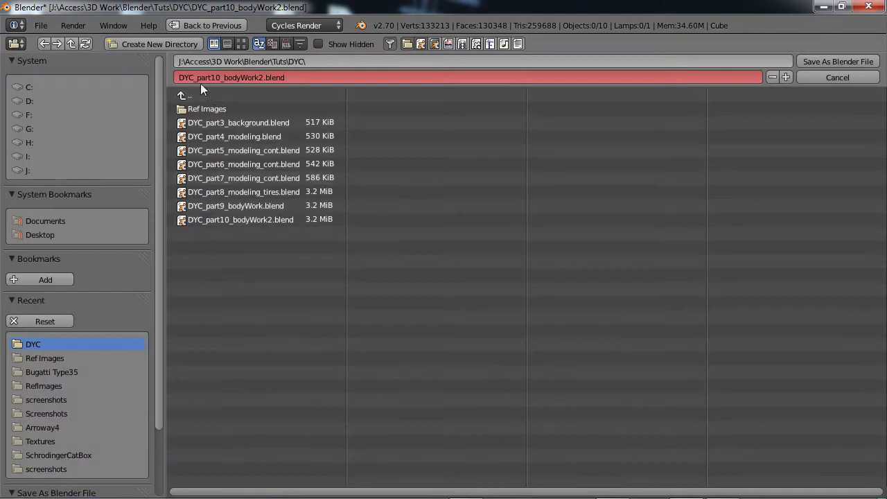
{"action": "left_click", "coordinate": [221, 85]}
{"action": "key", "text": "BackSpace"}
{"action": "type", "text": "1"}
{"action": "key", "text": "Right"}
{"action": "key", "text": "Delete"}
{"action": "key", "text": "Delete"}
{"action": "key", "text": "Delete"}
{"action": "key", "text": "Delete"}
{"action": "key", "text": "Delete"}
{"action": "key", "text": "Delete"}
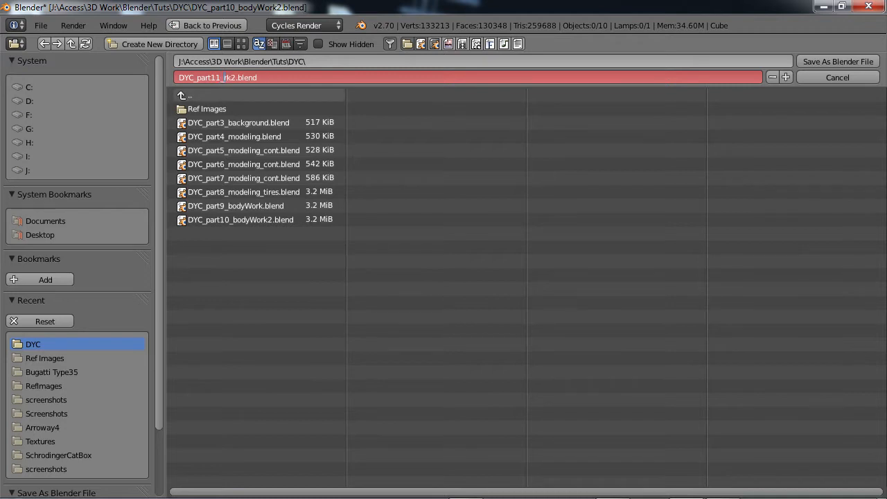
{"action": "type", "text": "details"}
{"action": "key", "text": "Return"}
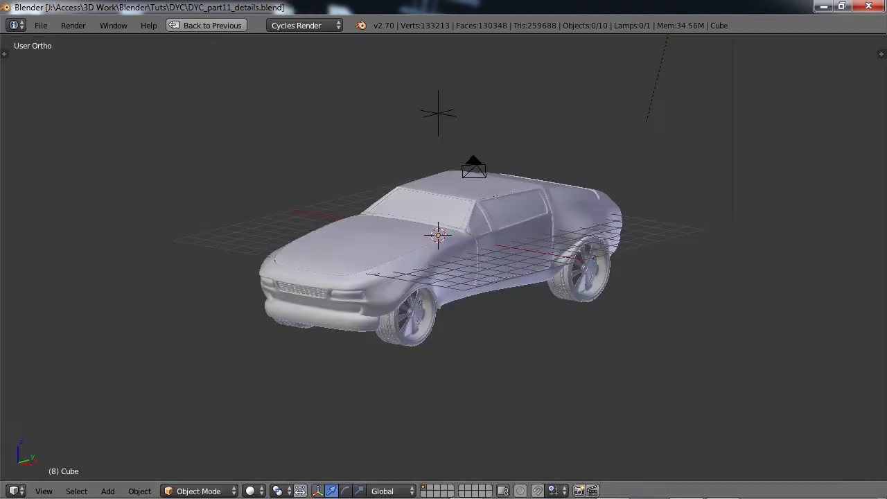
Examine the front wheel up close, selecting its rim and its tire to inspect the separate parts
{"action": "middle_click_drag", "start_coordinate": [435, 200], "coordinate": [449, 242]}
{"action": "scroll", "coordinate": [401, 264], "scroll_direction": "up", "scroll_amount": 4}
{"action": "mouse_move", "coordinate": [401, 264]}
{"action": "middle_mouse_down", "text": "shift"}
{"action": "mouse_move", "coordinate": [471, 229]}
{"action": "mouse_move", "coordinate": [474, 192]}
{"action": "mouse_move", "coordinate": [478, 232]}
{"action": "mouse_move", "coordinate": [456, 224]}
{"action": "mouse_move", "coordinate": [451, 182]}
{"action": "mouse_move", "coordinate": [462, 221]}
{"action": "mouse_move", "coordinate": [447, 259]}
{"action": "mouse_move", "coordinate": [397, 214]}
{"action": "mouse_move", "coordinate": [399, 186]}
{"action": "mouse_move", "coordinate": [407, 222]}
{"action": "mouse_move", "coordinate": [399, 271]}
{"action": "middle_mouse_up", "text": "shift"}
{"action": "scroll", "coordinate": [495, 178], "scroll_direction": "up", "scroll_amount": 1}
{"action": "scroll", "coordinate": [495, 184], "scroll_direction": "down", "scroll_amount": 3}
{"action": "scroll", "coordinate": [406, 263], "scroll_direction": "up", "scroll_amount": 3}
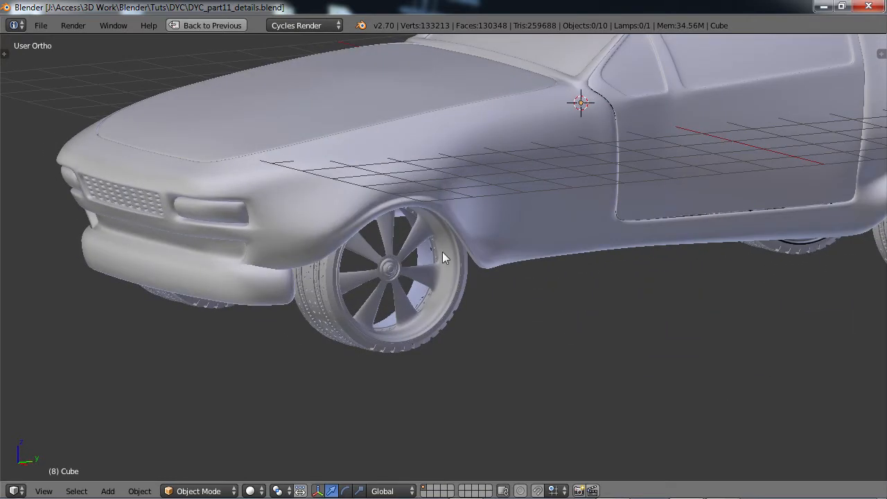
{"action": "right_click", "coordinate": [438, 306]}
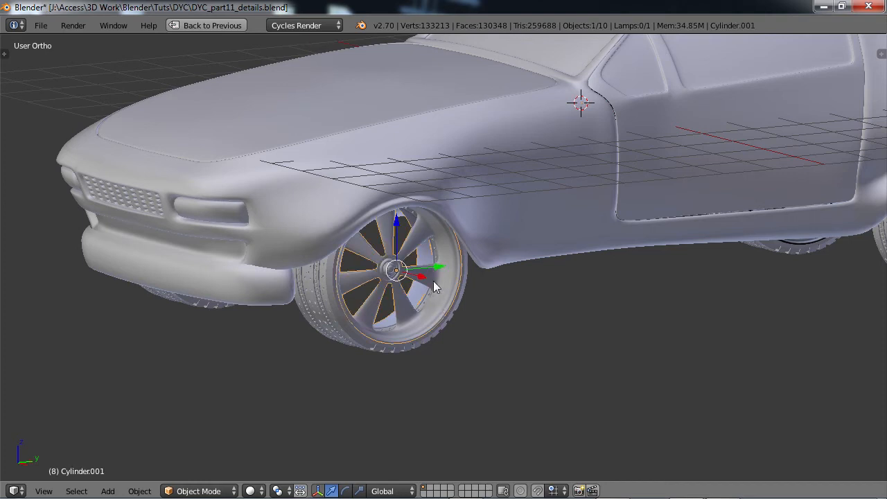
{"action": "right_click", "coordinate": [352, 307]}
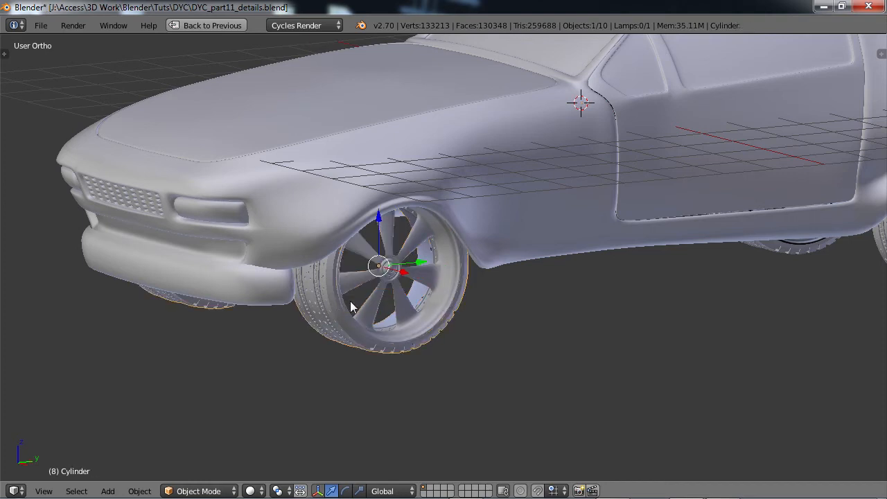
{"action": "middle_click_drag", "start_coordinate": [404, 309], "coordinate": [387, 317]}
{"action": "scroll", "coordinate": [388, 317], "scroll_direction": "up", "scroll_amount": 2}
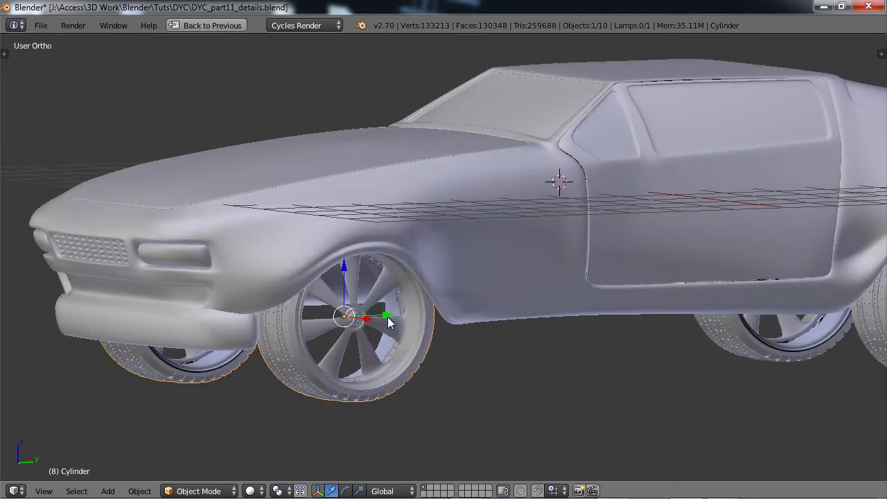
Add a mesh cylinder at the 3D cursor with 16 vertices, keeping the Ngon cap fill
{"action": "key", "text": "shift+a"}
{"action": "mouse_move", "coordinate": [389, 316]}
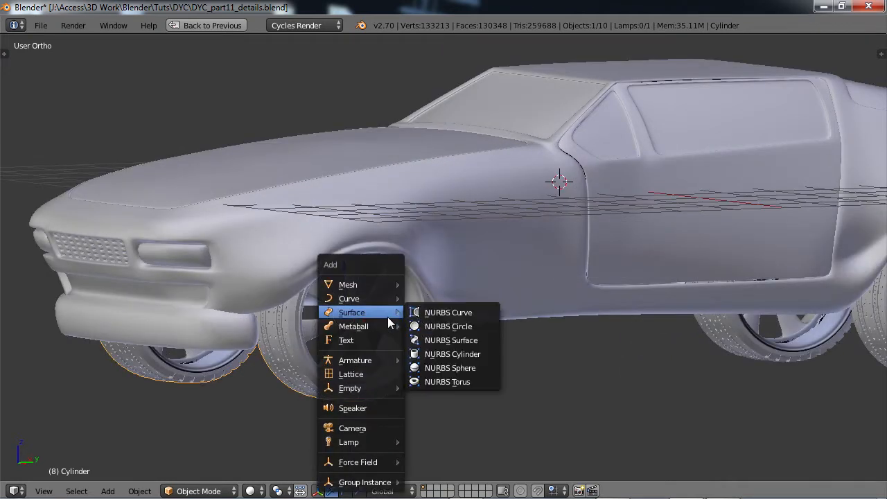
{"action": "mouse_move", "coordinate": [366, 283]}
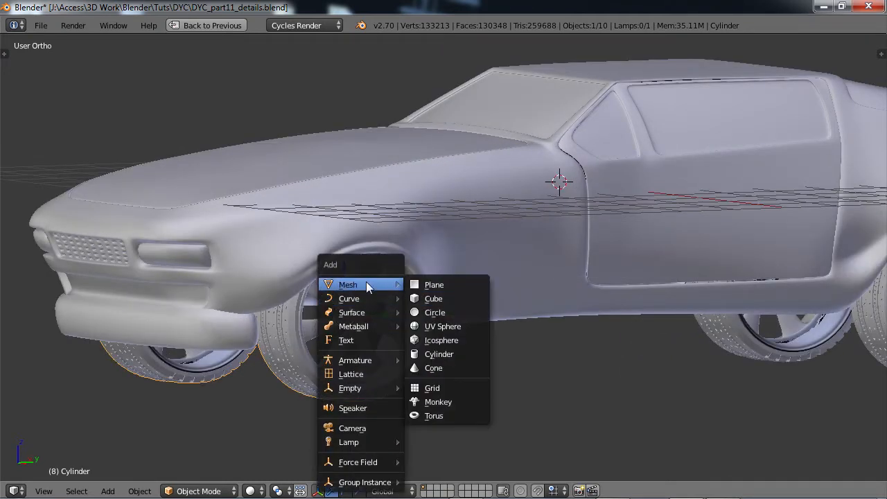
{"action": "left_click", "coordinate": [435, 352]}
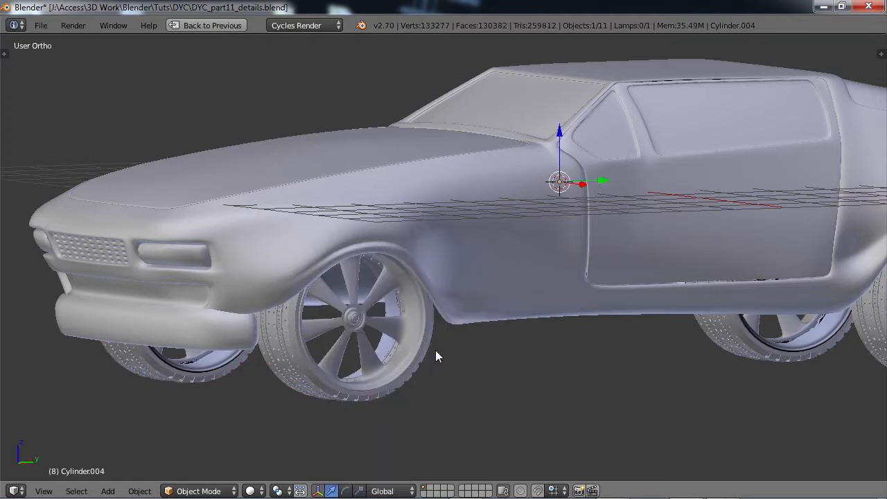
{"action": "key", "text": "t"}
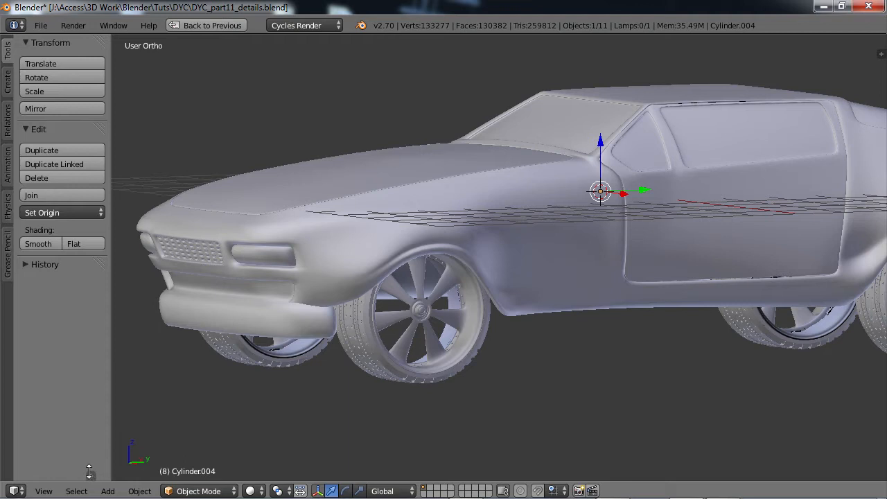
{"action": "left_click_drag", "start_coordinate": [89, 471], "coordinate": [89, 400]}
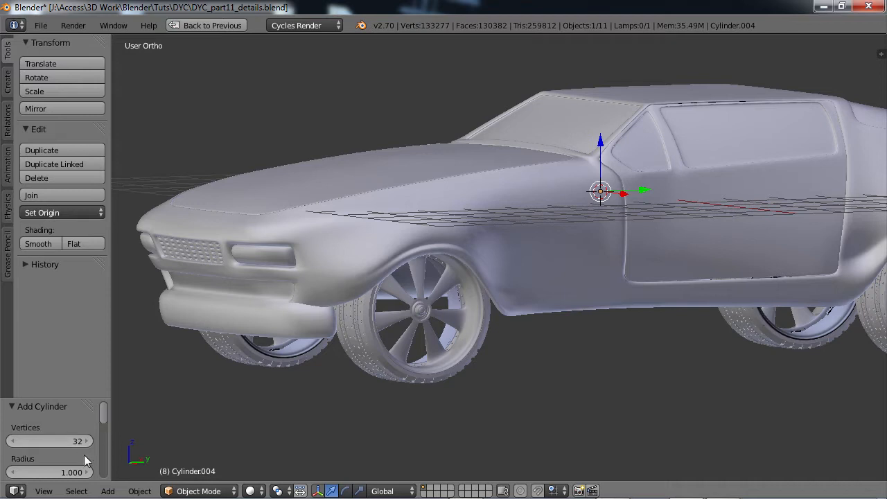
{"action": "left_click", "coordinate": [84, 441]}
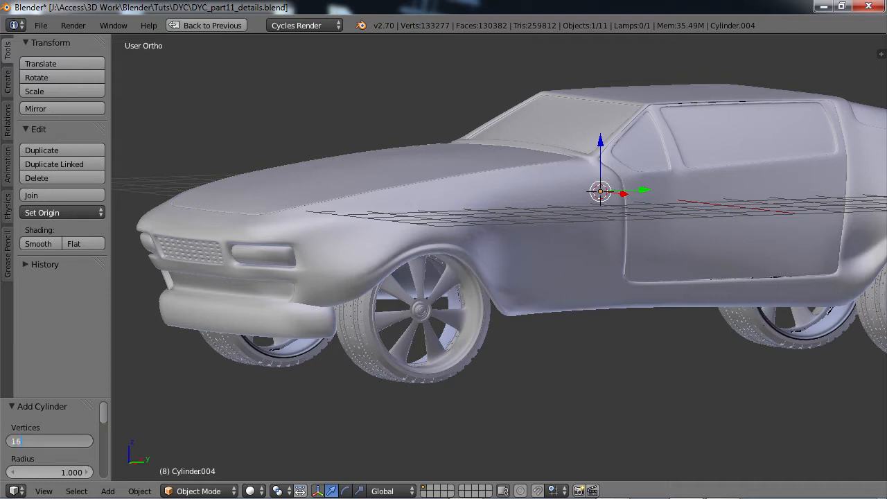
{"action": "type", "text": "16"}
{"action": "key", "text": "Return"}
{"action": "left_click_drag", "start_coordinate": [104, 415], "coordinate": [104, 449]}
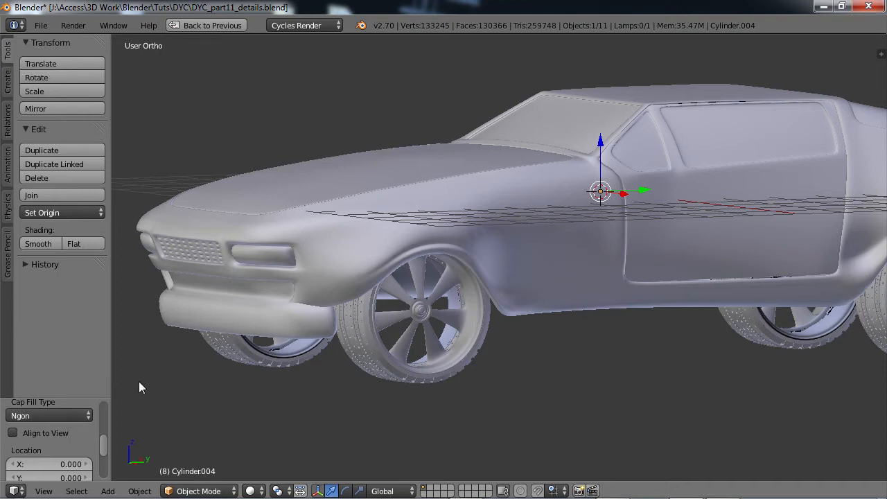
In Edit Mode, rotate the new cylinder 90 degrees about the global Y axis and move it along Y to above the front wheel
{"action": "key", "text": "Tab"}
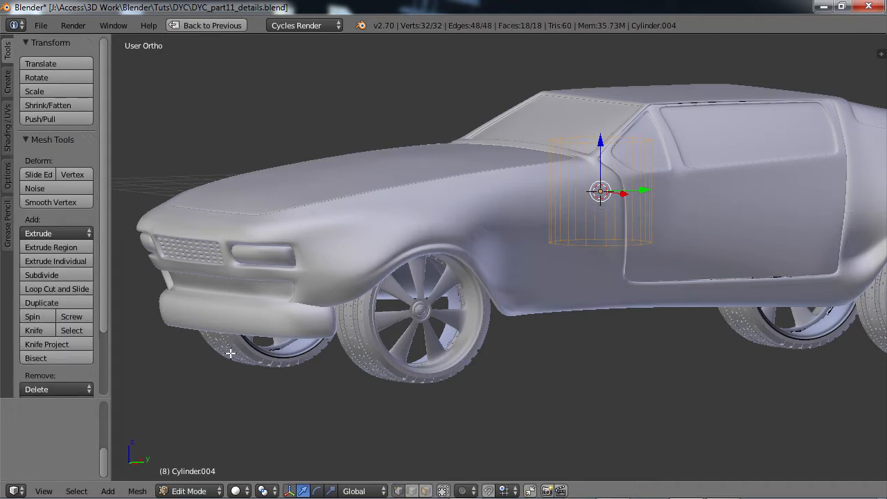
{"action": "key", "text": "t"}
{"action": "middle_click_drag", "start_coordinate": [387, 316], "coordinate": [518, 323]}
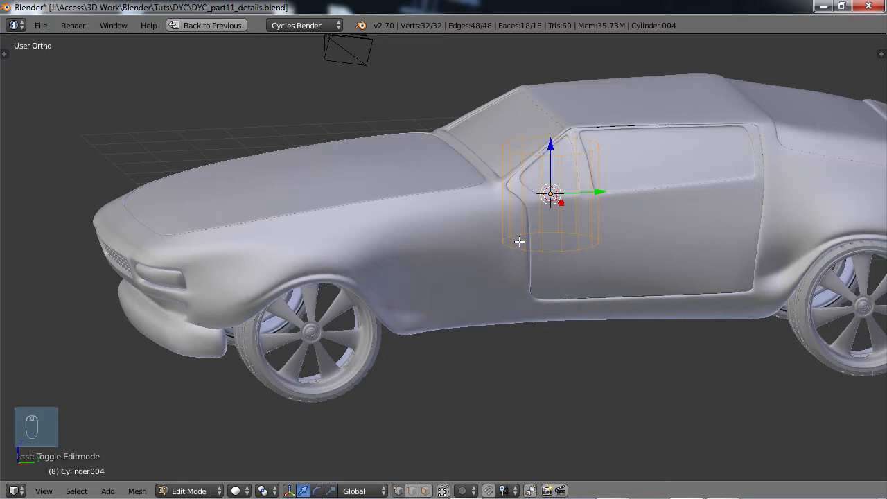
{"action": "key", "text": "r"}
{"action": "type", "text": "y"}
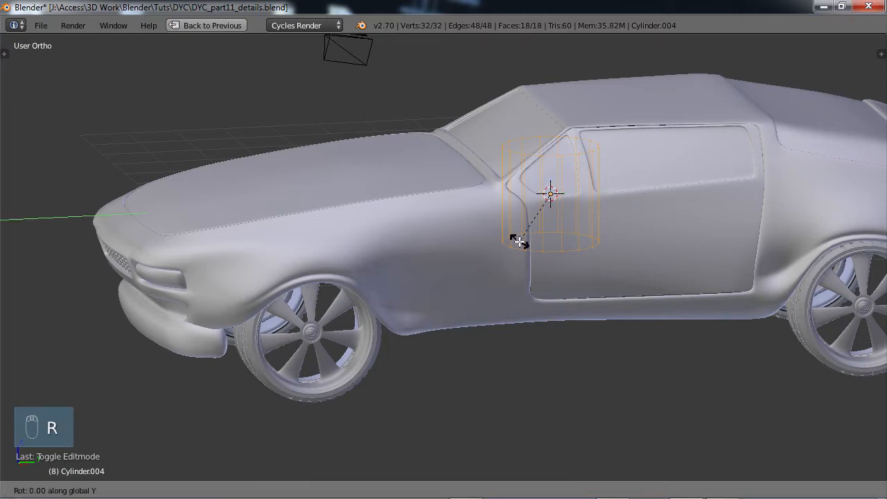
{"action": "type", "text": "90"}
{"action": "left_click", "coordinate": [520, 241]}
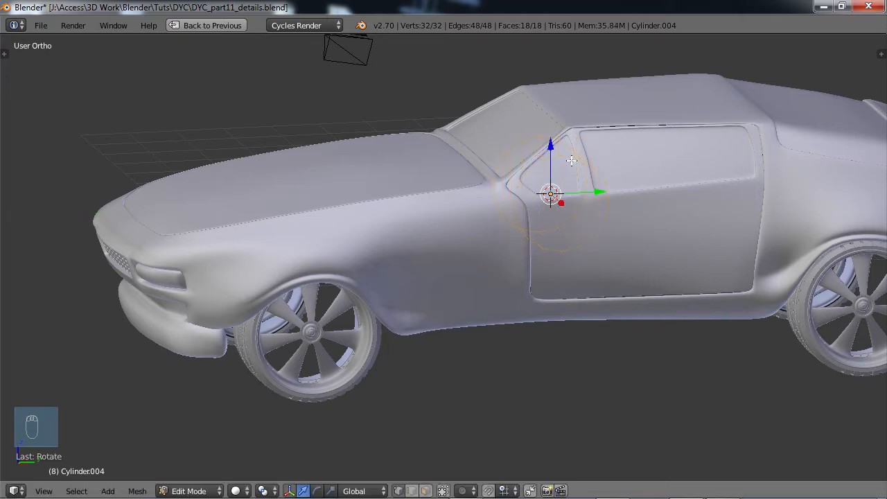
{"action": "left_click_drag", "start_coordinate": [603, 198], "coordinate": [357, 211]}
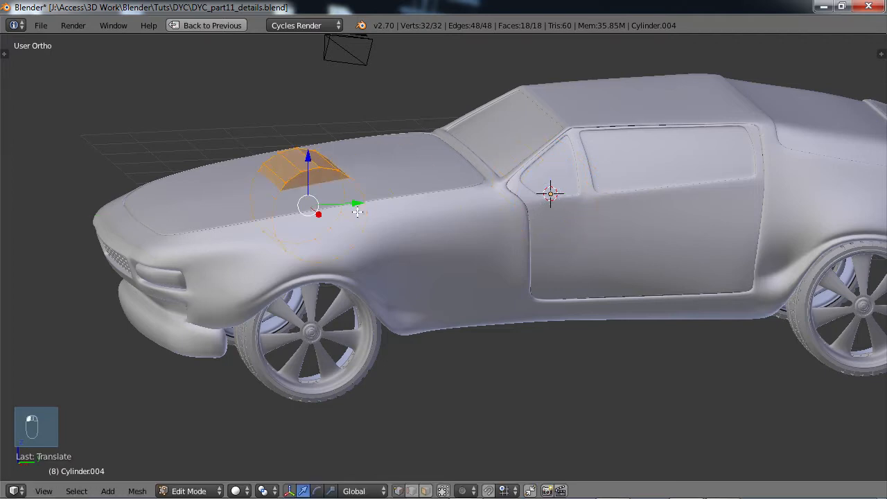
Move the cylinder down along Z and forward along Y to centre it on the front wheel
{"action": "key", "text": "KP_3"}
{"action": "left_click_drag", "start_coordinate": [306, 148], "coordinate": [298, 250]}
{"action": "left_click_drag", "start_coordinate": [342, 299], "coordinate": [313, 299]}
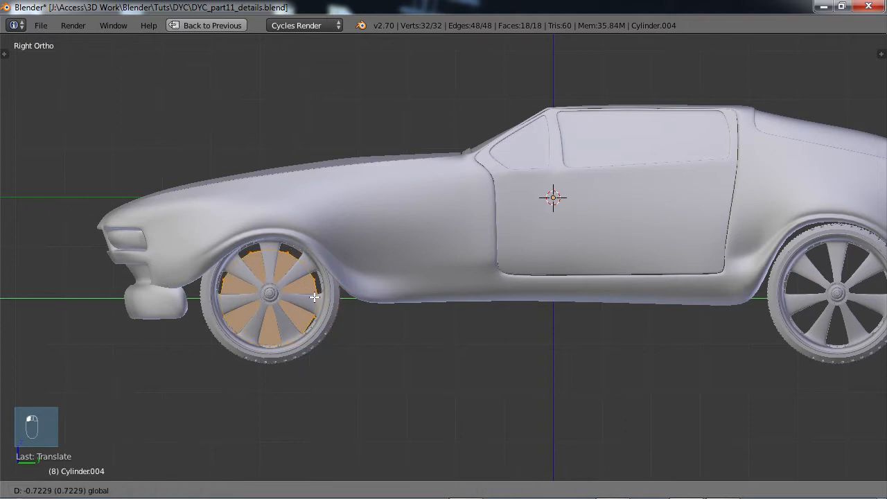
{"action": "left_click_drag", "start_coordinate": [269, 255], "coordinate": [270, 248]}
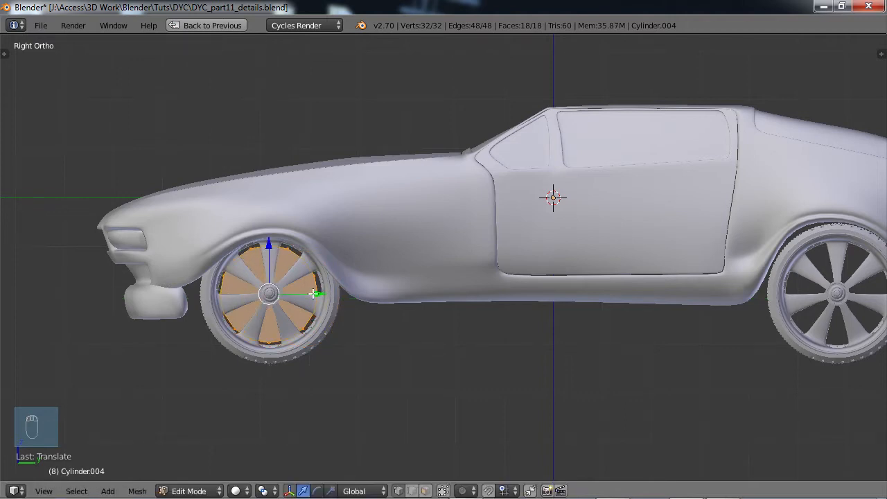
{"action": "left_click_drag", "start_coordinate": [313, 294], "coordinate": [312, 290]}
Move the cylinder sideways along the global X axis out to the front wheel's rim
{"action": "middle_click_drag", "start_coordinate": [238, 290], "coordinate": [363, 268]}
{"action": "left_click_drag", "start_coordinate": [413, 253], "coordinate": [482, 254]}
{"action": "middle_click_drag", "start_coordinate": [523, 286], "coordinate": [419, 319]}
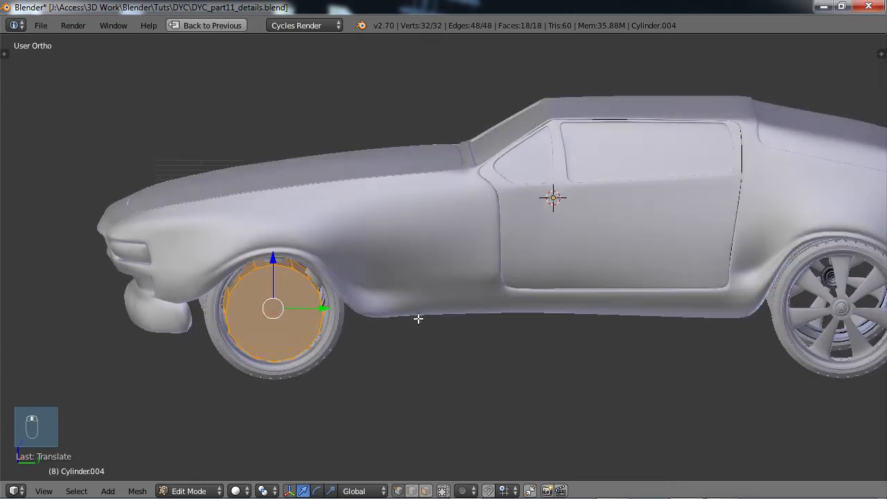
Scale the cylinder down uniformly so it is clearly smaller than the front wheel's rim
{"action": "key", "text": "KP_3"}
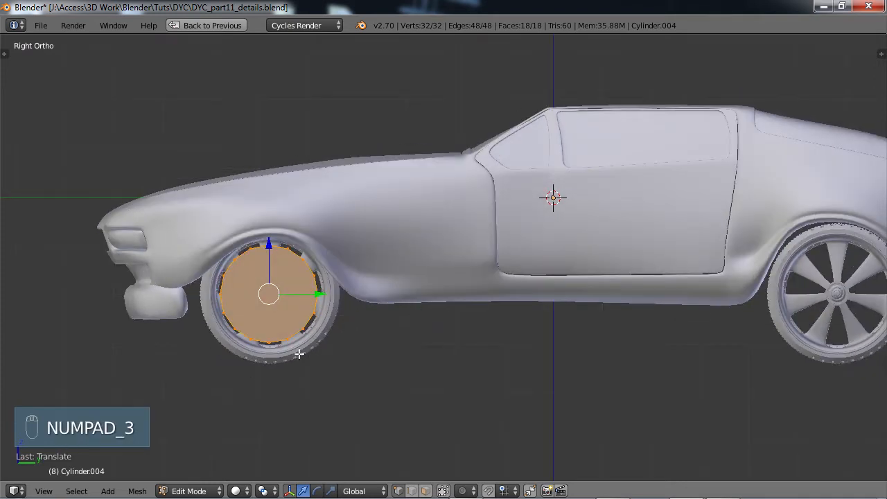
{"action": "middle_click_drag", "start_coordinate": [299, 354], "coordinate": [475, 298], "text": "shift"}
{"action": "scroll", "coordinate": [574, 313], "scroll_direction": "up", "scroll_amount": 3}
{"action": "key", "text": "s"}
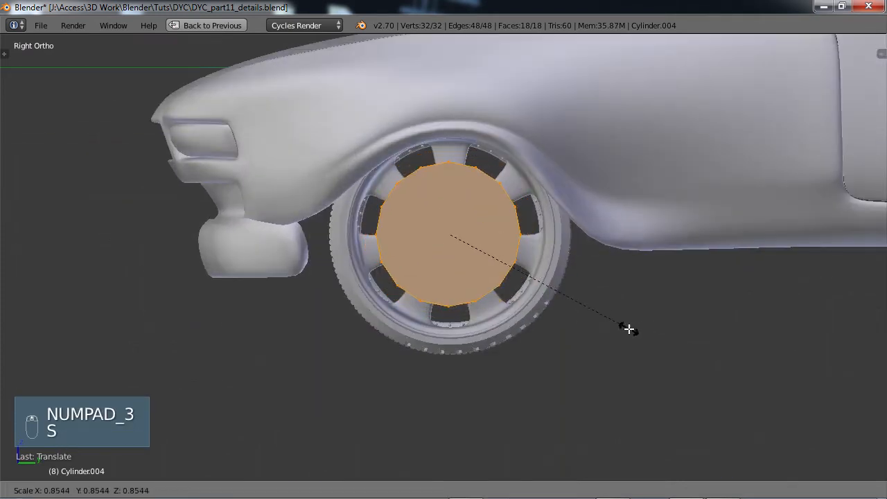
{"action": "left_click", "coordinate": [592, 312]}
Flatten the cylinder along the global X axis into a thin brake disc
{"action": "middle_click_drag", "start_coordinate": [592, 312], "coordinate": [575, 323]}
{"action": "key", "text": "s"}
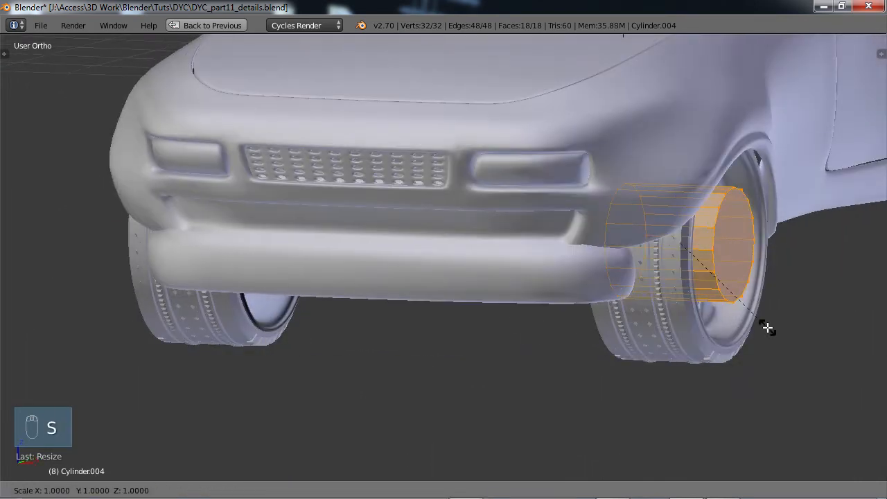
{"action": "key", "text": "x"}
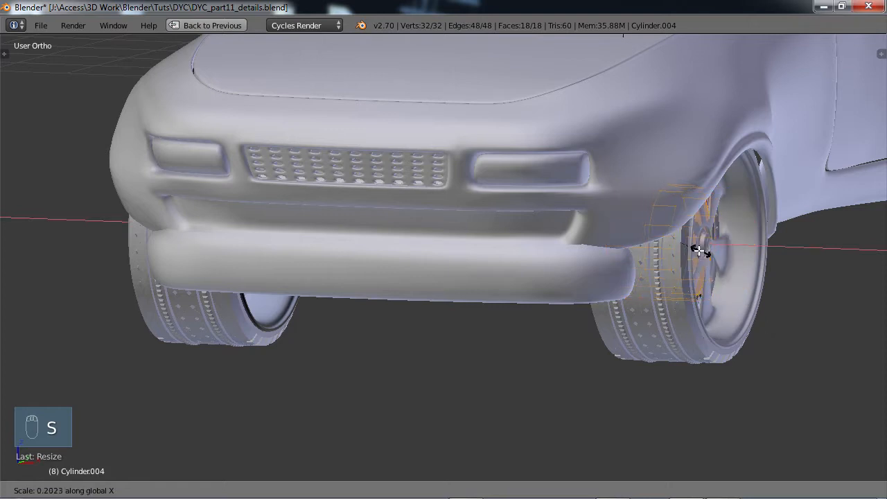
{"action": "left_click", "coordinate": [685, 246]}
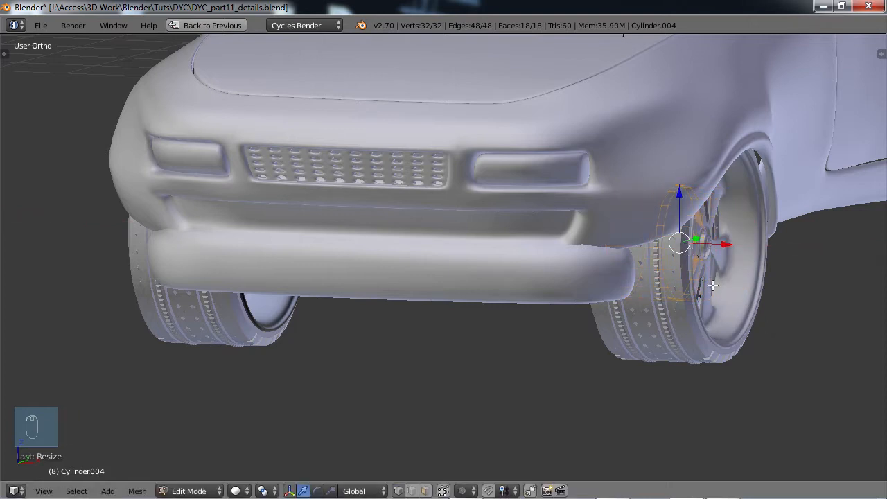
Move the thin disc 0.044 along the global X axis so it sits just behind the wheel spokes
{"action": "middle_click_drag", "start_coordinate": [712, 285], "coordinate": [244, 301]}
{"action": "scroll", "coordinate": [667, 288], "scroll_direction": "up", "scroll_amount": 3}
{"action": "middle_click_drag", "start_coordinate": [515, 276], "coordinate": [472, 308]}
{"action": "key", "text": "g"}
{"action": "key", "text": "x"}
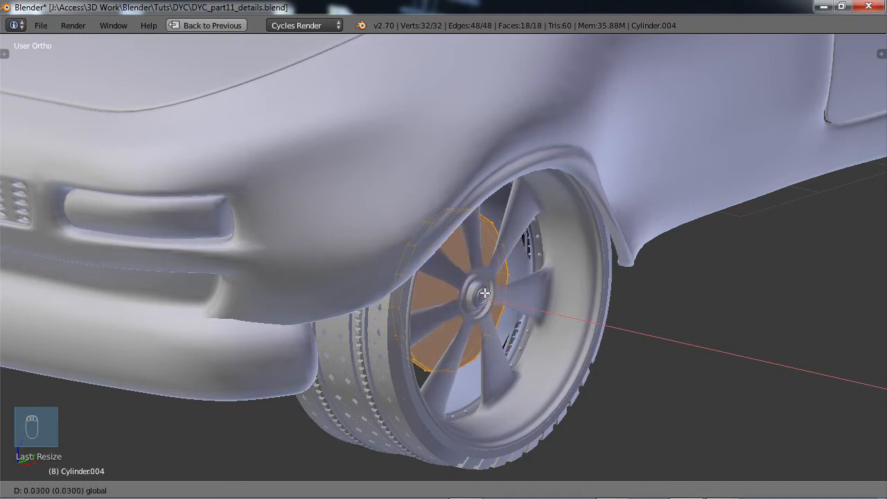
{"action": "left_click", "coordinate": [485, 293]}
{"action": "middle_click_drag", "start_coordinate": [485, 293], "coordinate": [360, 199]}
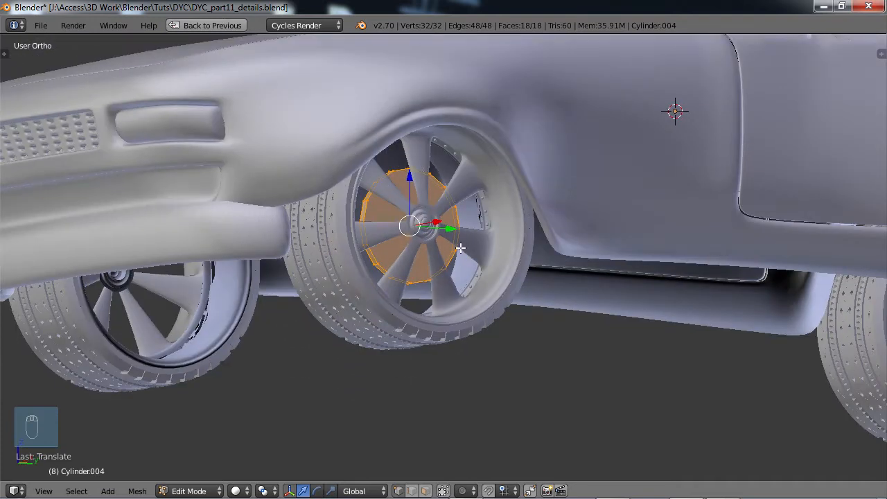
{"action": "scroll", "coordinate": [409, 290], "scroll_direction": "down", "scroll_amount": 2}
{"action": "middle_click_drag", "start_coordinate": [393, 288], "coordinate": [406, 308]}
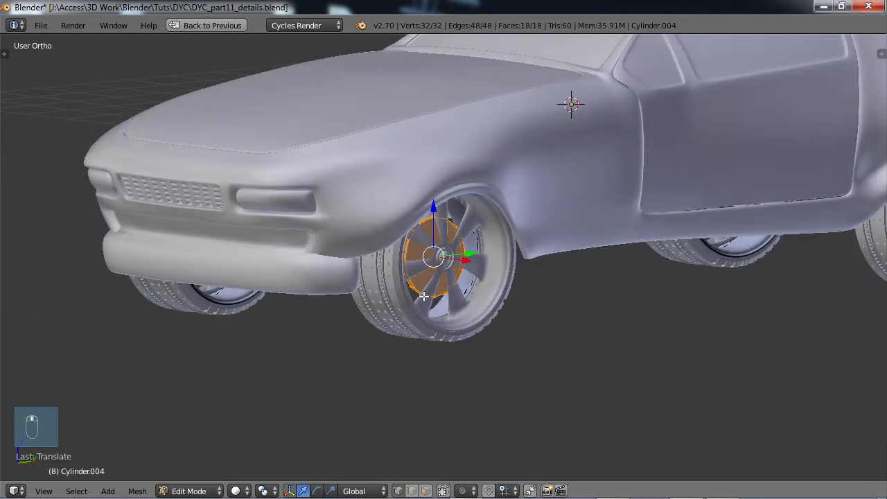
{"action": "scroll", "coordinate": [424, 296], "scroll_direction": "up", "scroll_amount": 2}
{"action": "scroll", "coordinate": [425, 295], "scroll_direction": "down", "scroll_amount": 5}
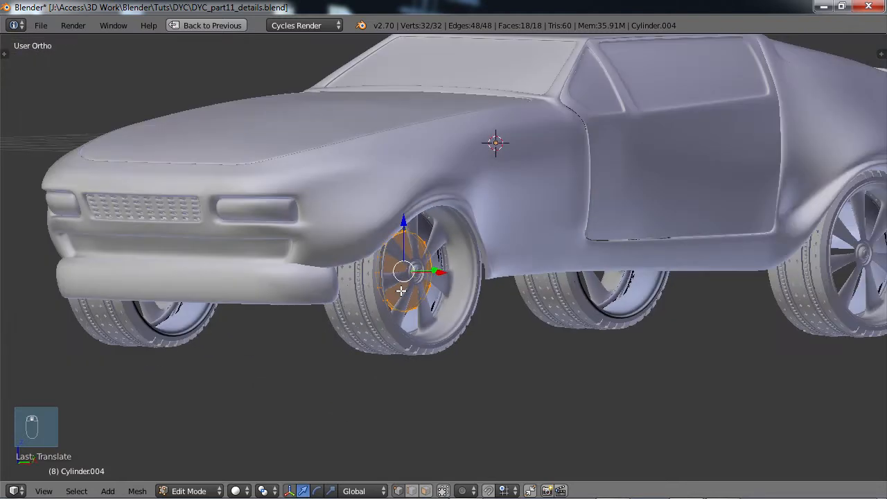
{"action": "middle_click_drag", "start_coordinate": [400, 291], "coordinate": [379, 284]}
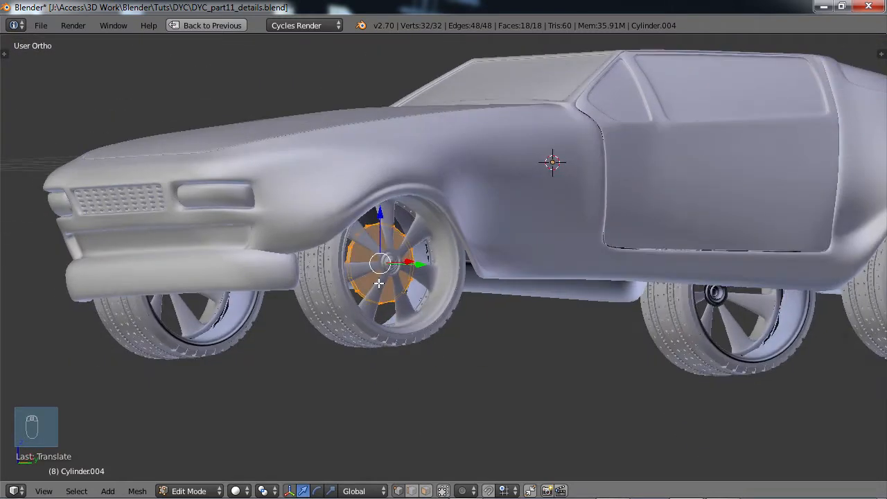
Restore the multi-panel layout, leave Edit Mode and select the front tire to show its Mirror modifier
{"action": "key", "text": "ctrl+Up"}
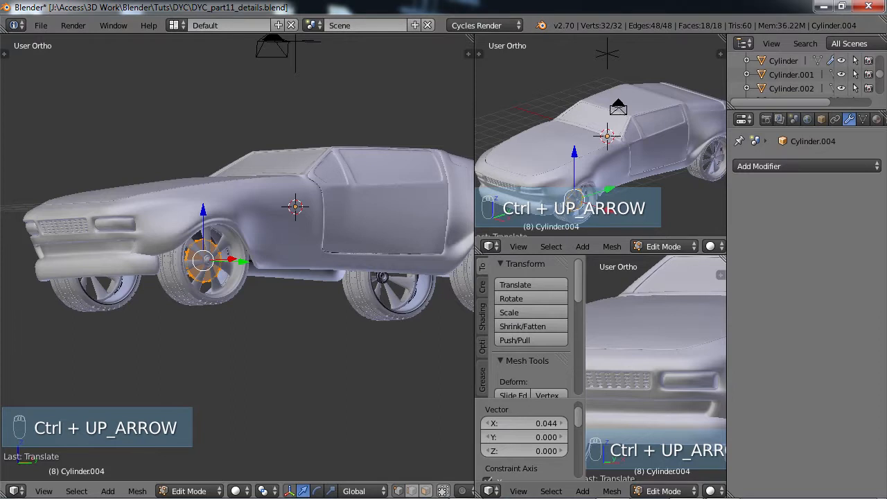
{"action": "key", "text": "Tab"}
{"action": "right_click", "coordinate": [180, 291]}
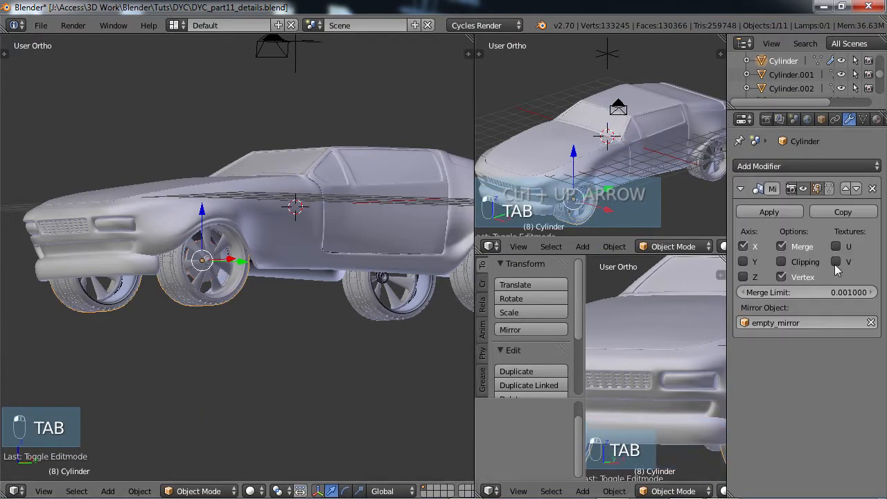
{"action": "middle_click_drag", "start_coordinate": [344, 322], "coordinate": [303, 326]}
{"action": "scroll", "coordinate": [302, 326], "scroll_direction": "up", "scroll_amount": 4}
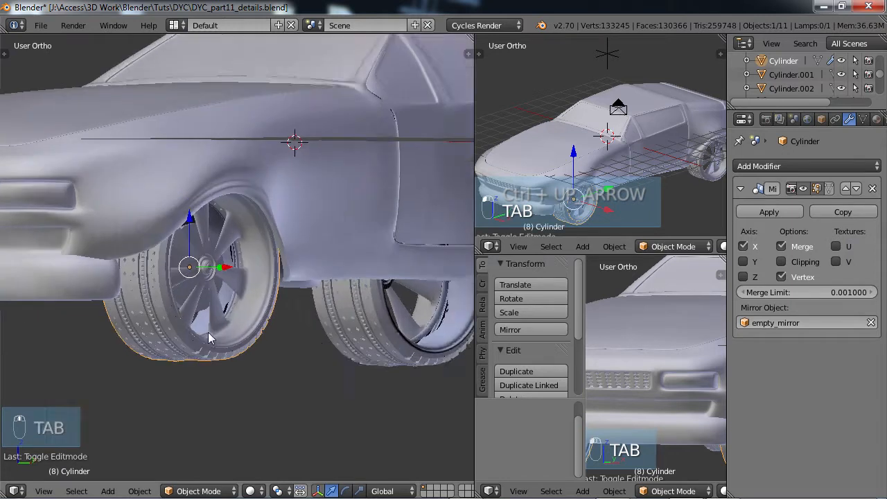
{"action": "middle_click_drag", "start_coordinate": [208, 334], "coordinate": [337, 291], "text": "shift"}
{"action": "scroll", "coordinate": [311, 241], "scroll_direction": "up", "scroll_amount": 4}
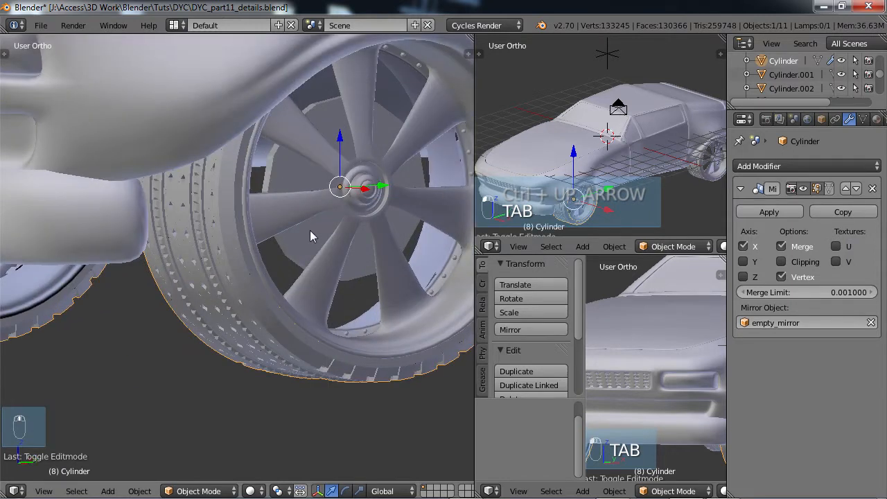
Join the disc into the front tire object, keeping the tire active so the disc takes its Mirror modifier
{"action": "right_click", "coordinate": [310, 234]}
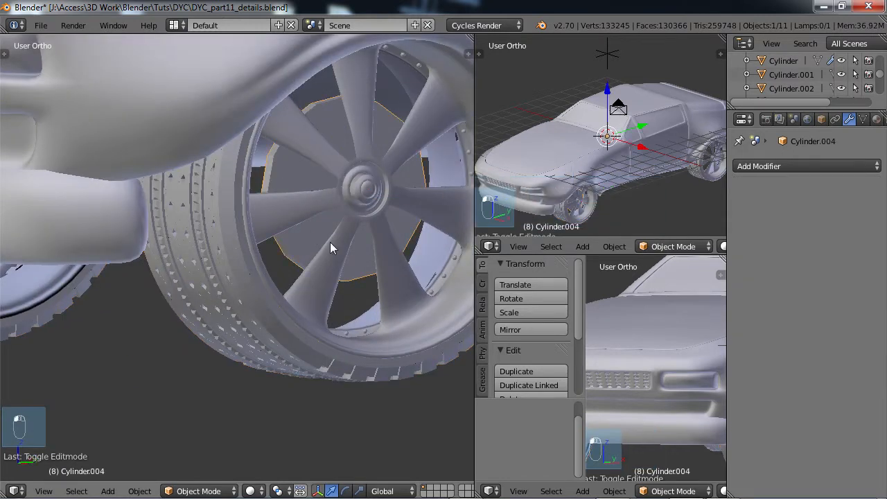
{"action": "right_click", "coordinate": [221, 286]}
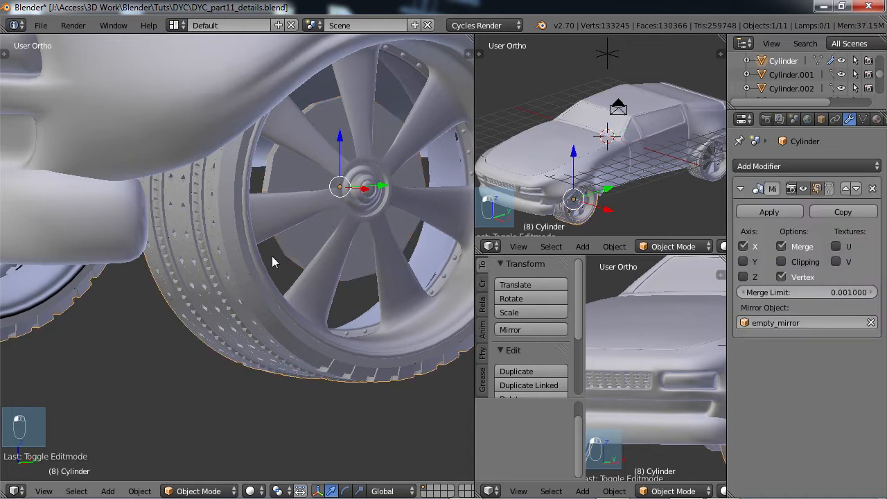
{"action": "right_click", "coordinate": [300, 237], "text": "shift"}
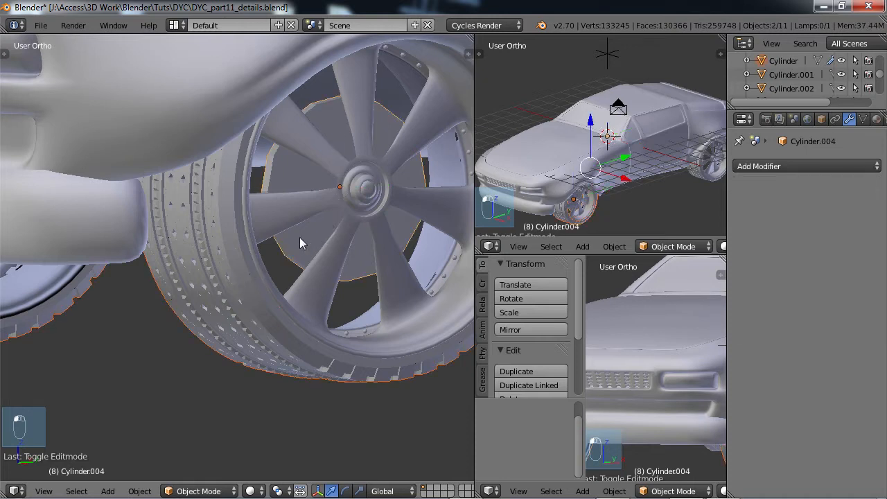
{"action": "right_click", "coordinate": [298, 237], "text": "shift"}
{"action": "right_click", "coordinate": [226, 302], "text": "shift"}
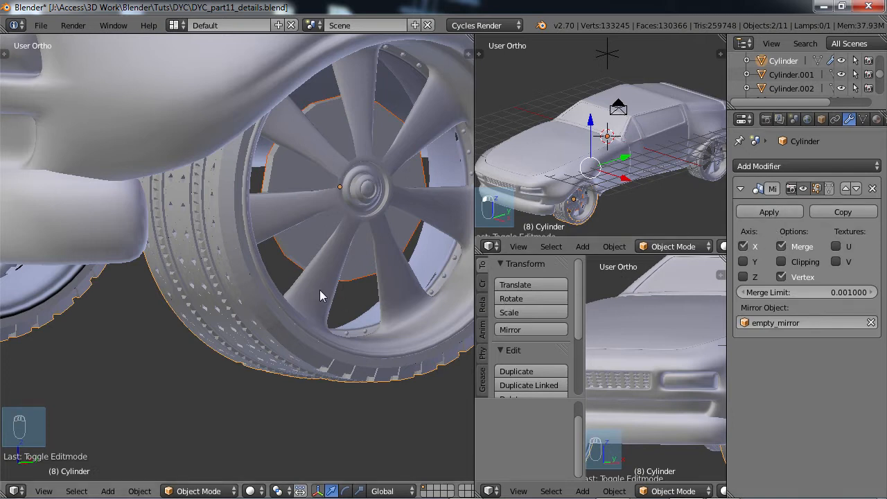
{"action": "key", "text": "ctrl+j"}
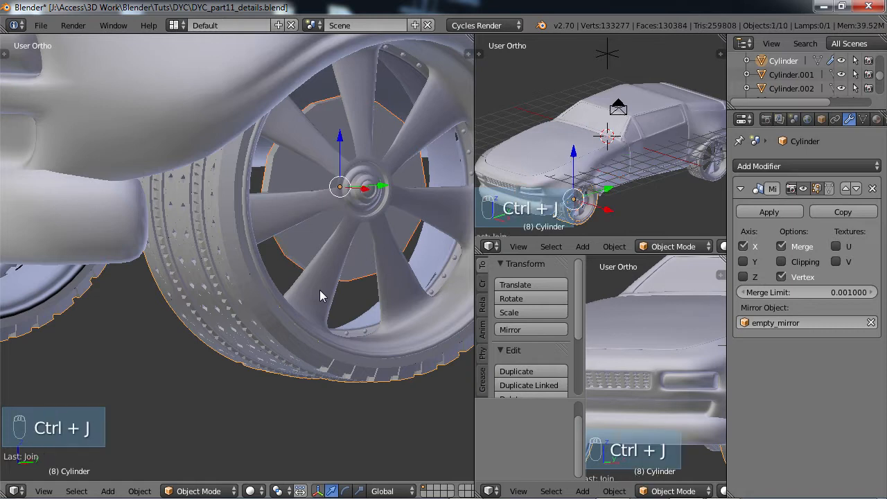
{"action": "scroll", "coordinate": [244, 285], "scroll_direction": "down", "scroll_amount": 3}
{"action": "middle_click_drag", "start_coordinate": [244, 285], "coordinate": [114, 345]}
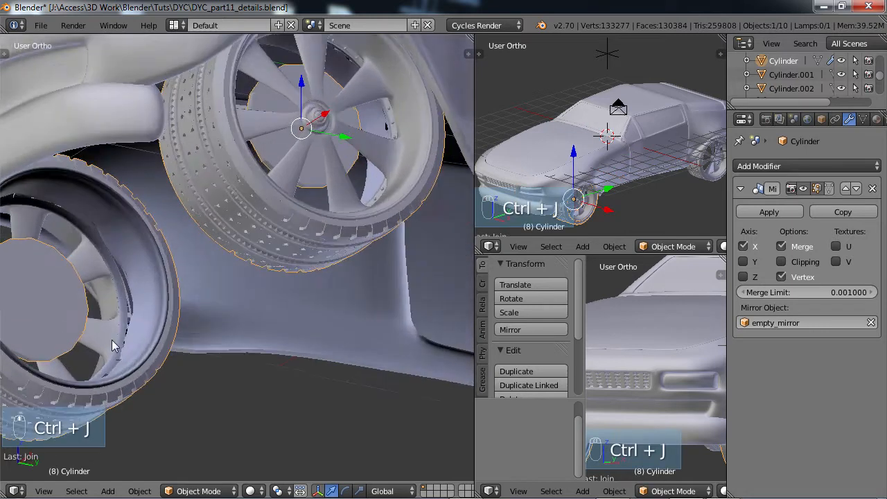
{"action": "scroll", "coordinate": [247, 224], "scroll_direction": "down", "scroll_amount": 6}
{"action": "middle_click_drag", "start_coordinate": [266, 247], "coordinate": [283, 272]}
Delete the rear tire object, keeping the rear wheel's rim
{"action": "key", "text": "KP_3"}
{"action": "scroll", "coordinate": [288, 266], "scroll_direction": "up", "scroll_amount": 6}
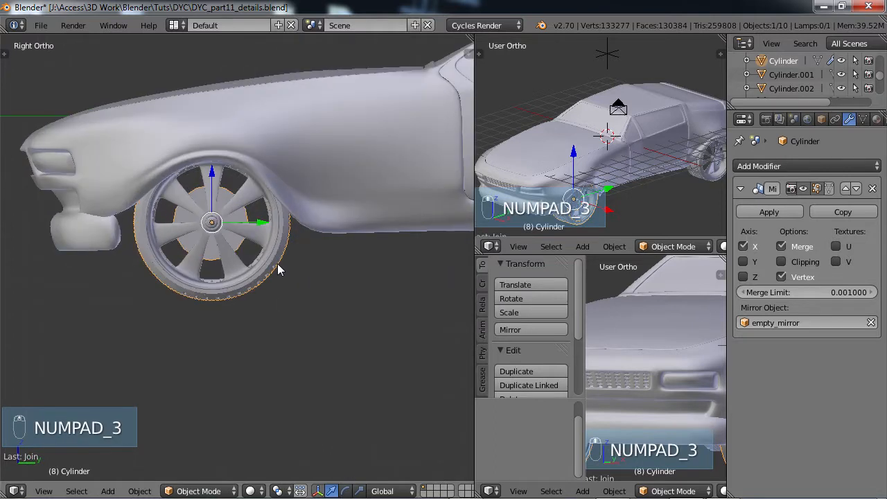
{"action": "scroll", "coordinate": [273, 256], "scroll_direction": "down", "scroll_amount": 4}
{"action": "scroll", "coordinate": [164, 273], "scroll_direction": "up", "scroll_amount": 3}
{"action": "scroll", "coordinate": [174, 257], "scroll_direction": "down", "scroll_amount": 3}
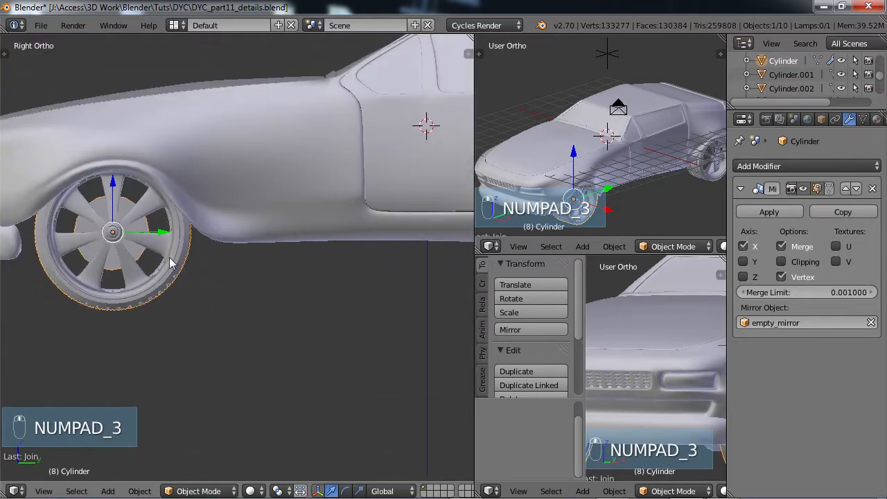
{"action": "scroll", "coordinate": [173, 257], "scroll_direction": "down", "scroll_amount": 2}
{"action": "middle_click_drag", "start_coordinate": [262, 261], "coordinate": [105, 261], "text": "shift"}
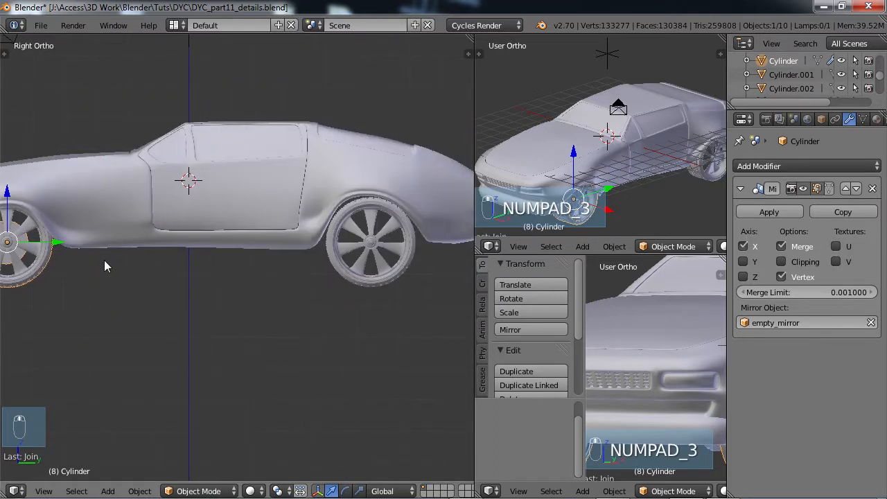
{"action": "right_click", "coordinate": [342, 276]}
{"action": "key", "text": "x"}
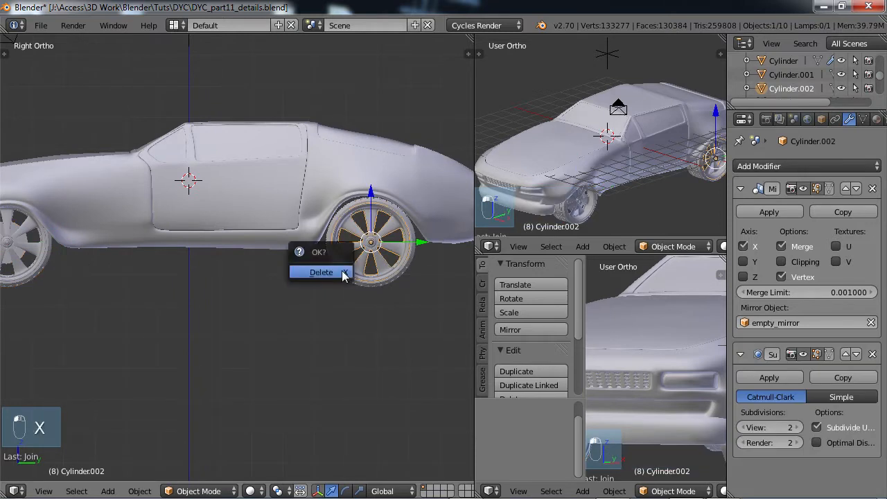
{"action": "key", "text": "x"}
{"action": "left_click", "coordinate": [400, 276]}
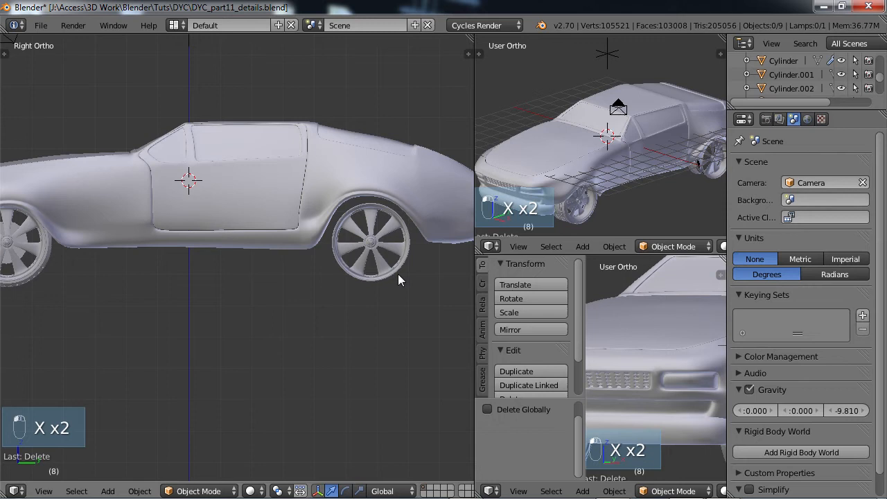
{"action": "right_click", "coordinate": [41, 272]}
{"action": "key", "text": "shift+d"}
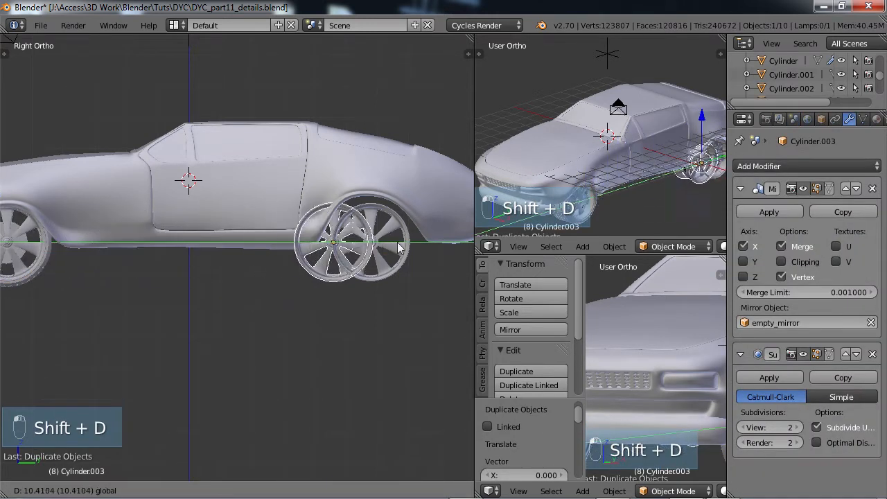
{"action": "left_click", "coordinate": [322, 253]}
{"action": "key", "text": "x"}
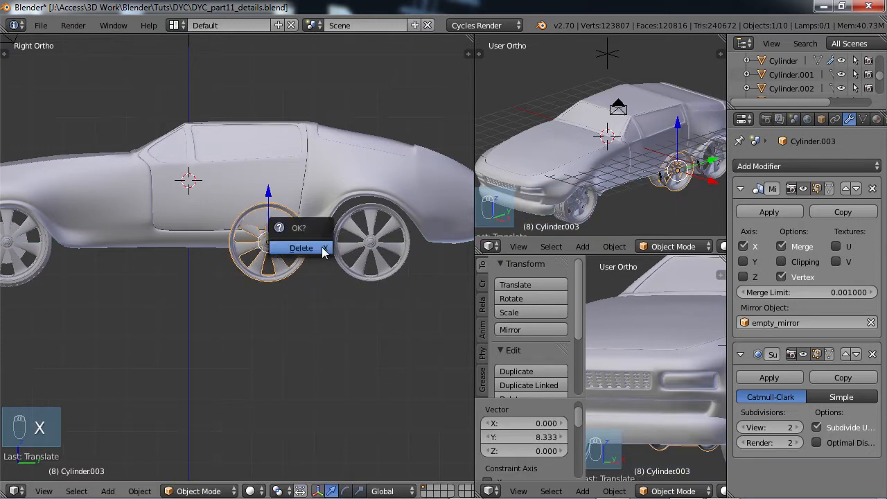
{"action": "left_click", "coordinate": [322, 250]}
Duplicate the front tire with its disc, move it 11.560 along Y to the rear wheel, and nudge it 0.017 further along Y
{"action": "right_click", "coordinate": [50, 266]}
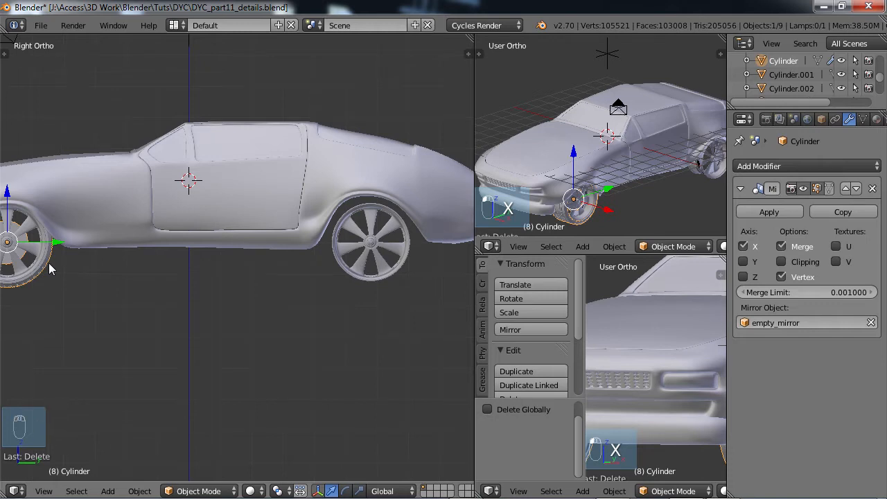
{"action": "key", "text": "shift+d"}
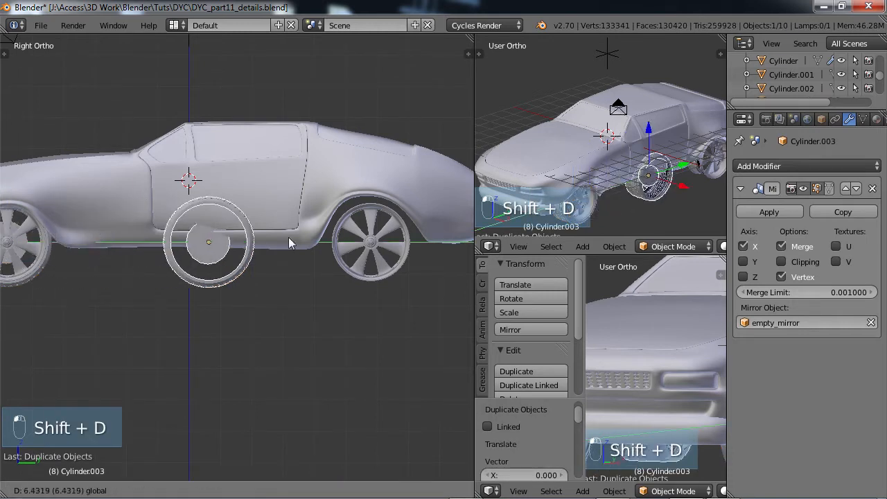
{"action": "left_click", "coordinate": [420, 233]}
{"action": "scroll", "coordinate": [379, 260], "scroll_direction": "up", "scroll_amount": 3}
{"action": "middle_click_drag", "start_coordinate": [369, 268], "coordinate": [140, 282], "text": "shift"}
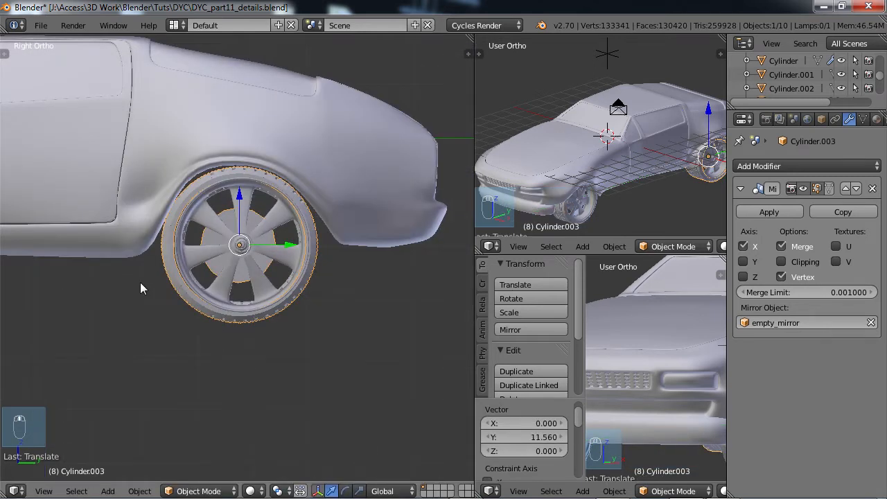
{"action": "scroll", "coordinate": [146, 277], "scroll_direction": "up", "scroll_amount": 6}
{"action": "left_click_drag", "start_coordinate": [285, 215], "coordinate": [292, 217]}
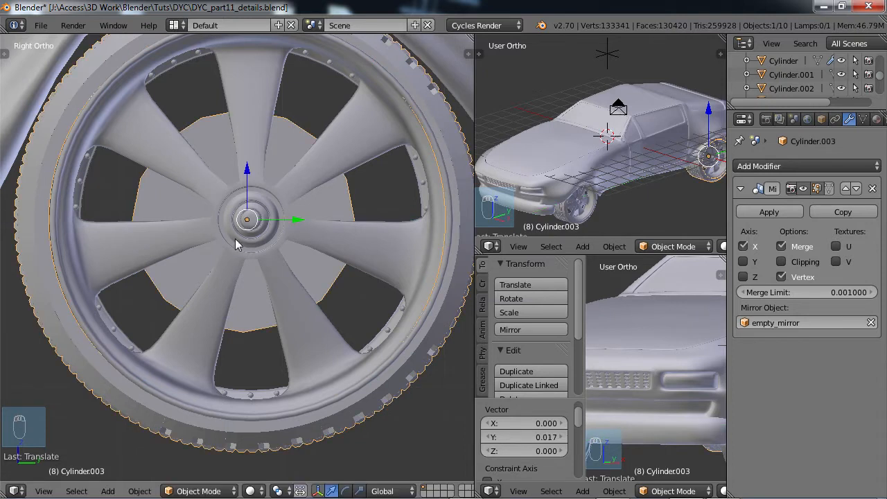
Deselect everything and select the car body object near the front wheel
{"action": "scroll", "coordinate": [201, 248], "scroll_direction": "down", "scroll_amount": 6}
{"action": "middle_click_drag", "start_coordinate": [192, 248], "coordinate": [260, 313]}
{"action": "scroll", "coordinate": [194, 235], "scroll_direction": "down", "scroll_amount": 5}
{"action": "scroll", "coordinate": [219, 255], "scroll_direction": "up", "scroll_amount": 3}
{"action": "key", "text": "a"}
{"action": "scroll", "coordinate": [261, 312], "scroll_direction": "up", "scroll_amount": 3}
{"action": "middle_click_drag", "start_coordinate": [181, 295], "coordinate": [150, 255], "text": "shift"}
{"action": "right_click", "coordinate": [149, 264]}
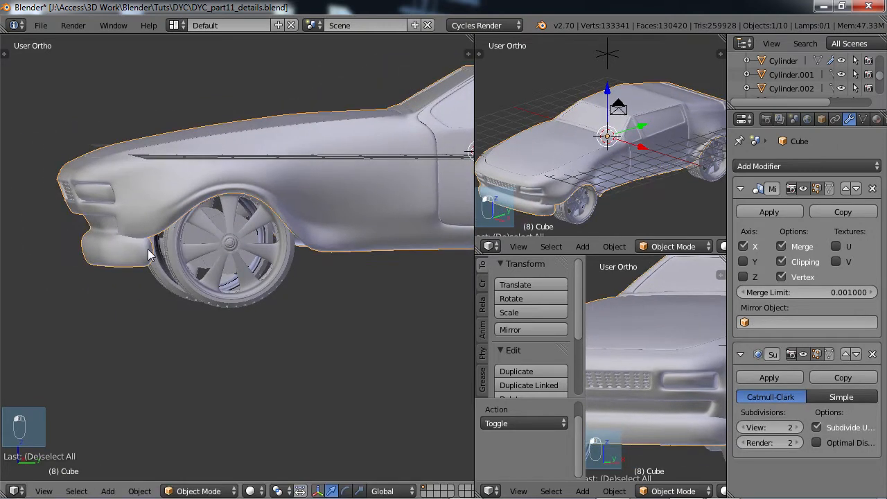
In Edit Mode, select the two vertices at the front bumper's lower rear corner, raise them along Z, and shift them 0.165 along Y
{"action": "key", "text": "Tab"}
{"action": "scroll", "coordinate": [148, 275], "scroll_direction": "up", "scroll_amount": 5}
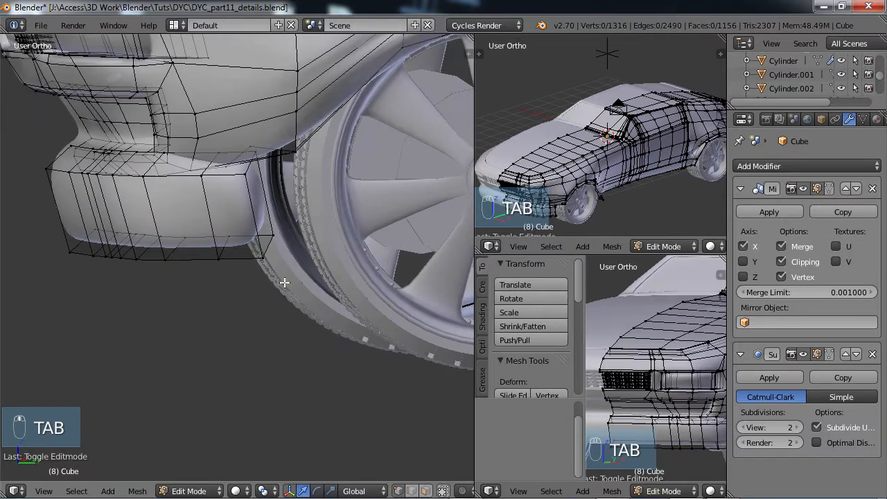
{"action": "right_click", "coordinate": [275, 236], "text": "shift"}
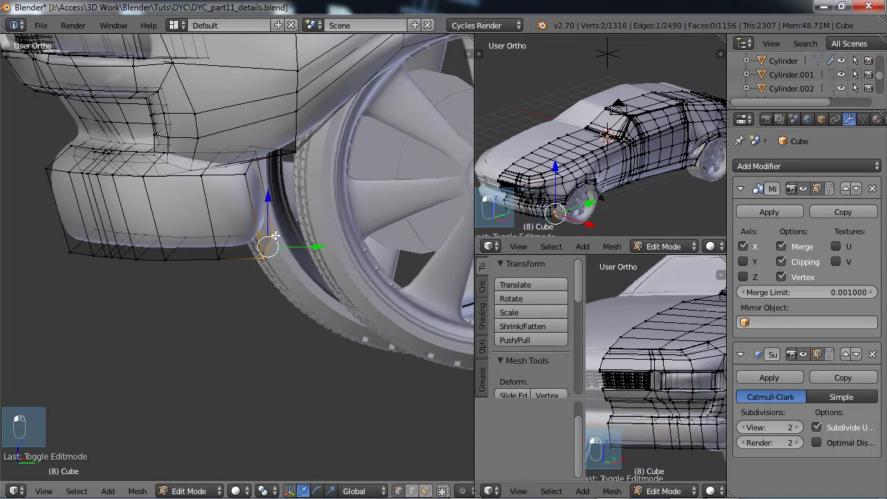
{"action": "key", "text": "g"}
{"action": "key", "text": "z"}
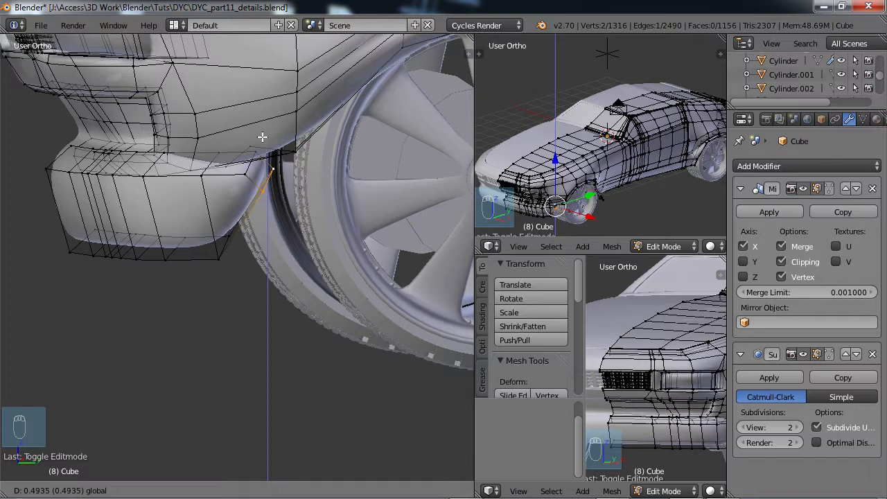
{"action": "left_click", "coordinate": [282, 186]}
{"action": "left_click_drag", "start_coordinate": [312, 198], "coordinate": [333, 194]}
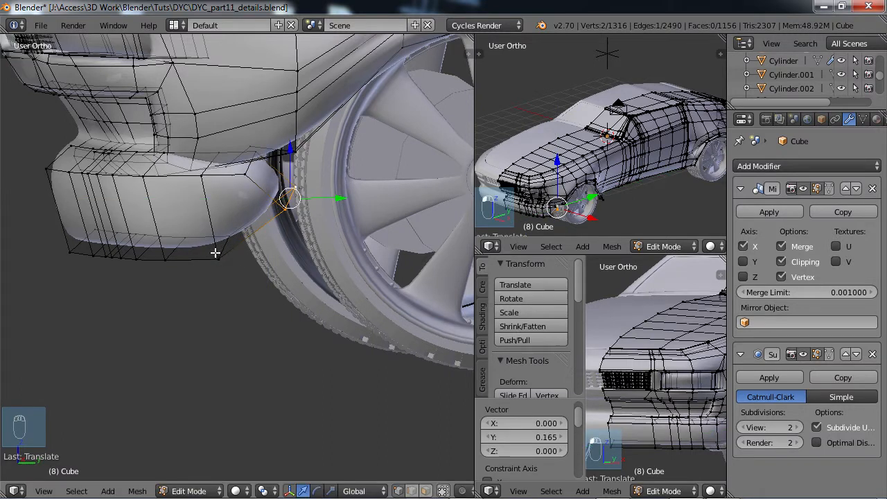
Raise the next two vertex pairs along the bumper's bottom edge by 0.077 and 0.021 along Z, then check the smoothed body from below
{"action": "right_click", "coordinate": [216, 254]}
{"action": "left_click_drag", "start_coordinate": [224, 202], "coordinate": [220, 196]}
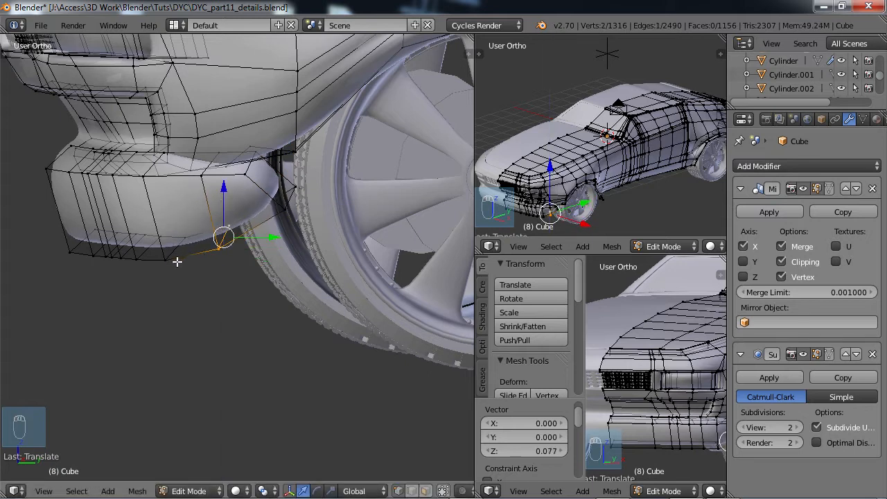
{"action": "right_click", "coordinate": [167, 259]}
{"action": "left_click_drag", "start_coordinate": [178, 215], "coordinate": [177, 207]}
{"action": "scroll", "coordinate": [183, 280], "scroll_direction": "down", "scroll_amount": 3}
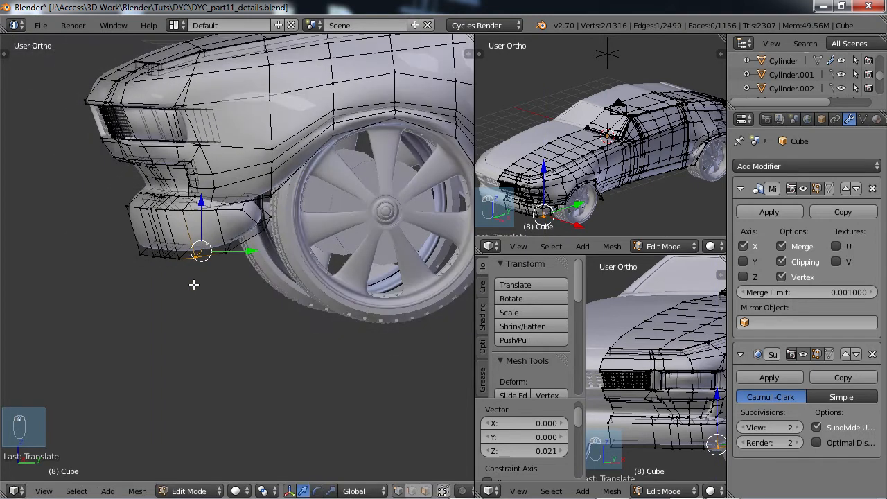
{"action": "key", "text": "a"}
{"action": "key", "text": "Tab"}
{"action": "scroll", "coordinate": [194, 291], "scroll_direction": "down", "scroll_amount": 3}
{"action": "middle_click_drag", "start_coordinate": [196, 311], "coordinate": [318, 331]}
{"action": "key", "text": "Tab"}
{"action": "key", "text": "Tab"}
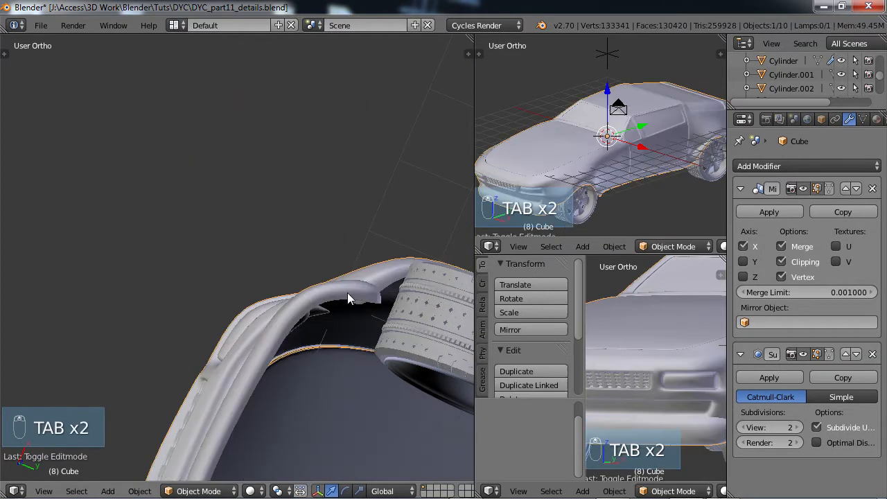
Select the faces at the bumper's end beside the front wheel, move them 0.062 along X, and rotate them slightly in the bottom view
{"action": "key", "text": "Tab"}
{"action": "middle_click_drag", "start_coordinate": [325, 335], "coordinate": [235, 271]}
{"action": "scroll", "coordinate": [233, 272], "scroll_direction": "up", "scroll_amount": 7}
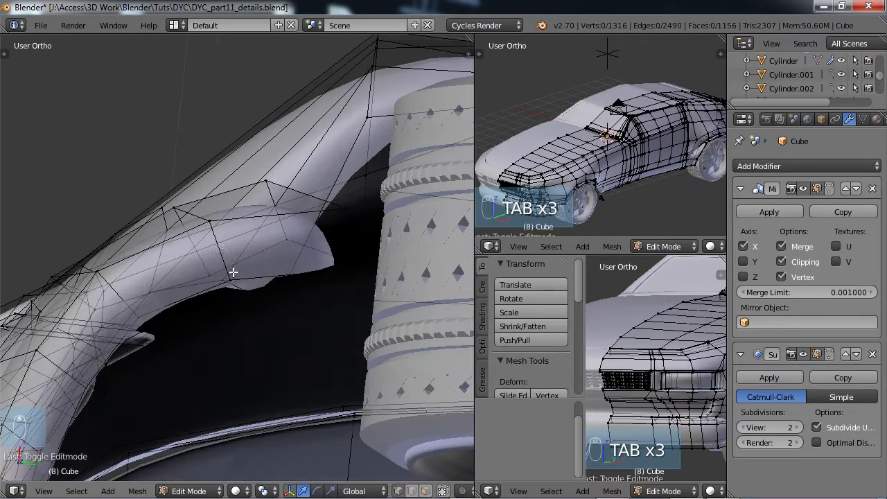
{"action": "right_click", "coordinate": [222, 251], "text": "alt"}
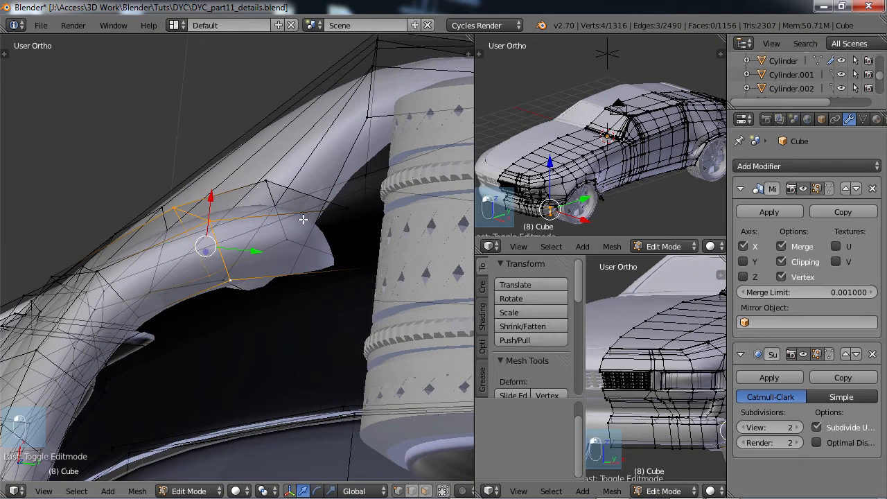
{"action": "right_click", "coordinate": [271, 191], "text": "alt+shift"}
{"action": "right_click", "coordinate": [351, 235], "text": "alt+shift"}
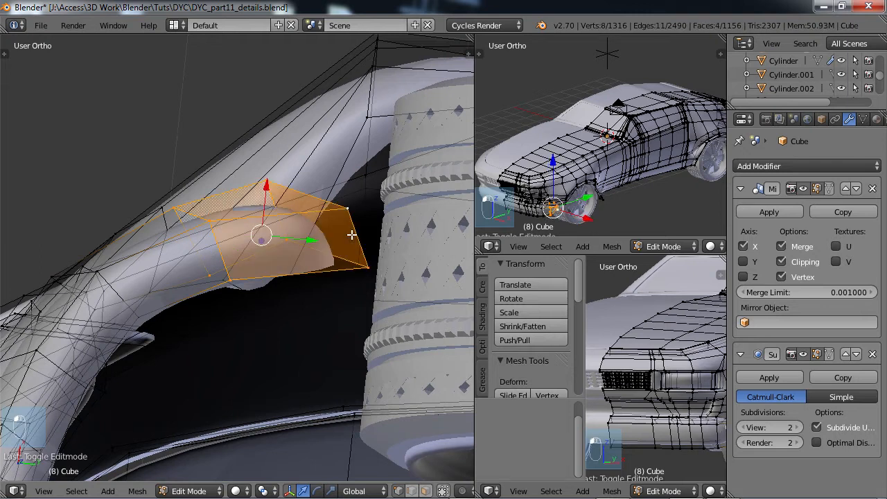
{"action": "middle_click_drag", "start_coordinate": [303, 261], "coordinate": [353, 157]}
{"action": "middle_click_drag", "start_coordinate": [283, 285], "coordinate": [265, 257]}
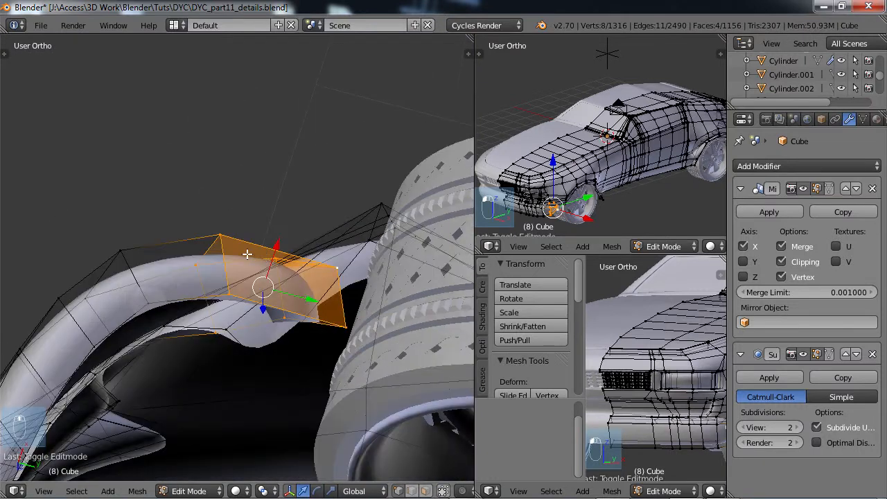
{"action": "key", "text": "ctrl+KP_7"}
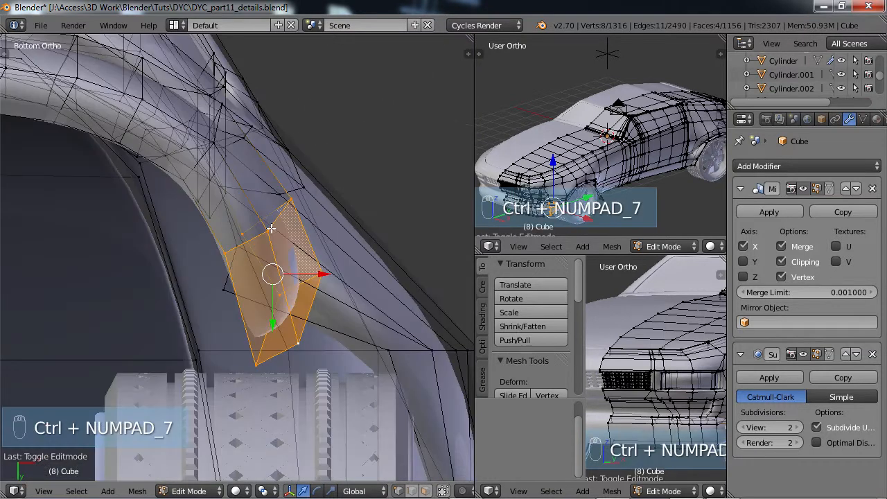
{"action": "left_click_drag", "start_coordinate": [324, 275], "coordinate": [349, 275]}
{"action": "key", "text": "r"}
{"action": "left_click", "coordinate": [361, 303]}
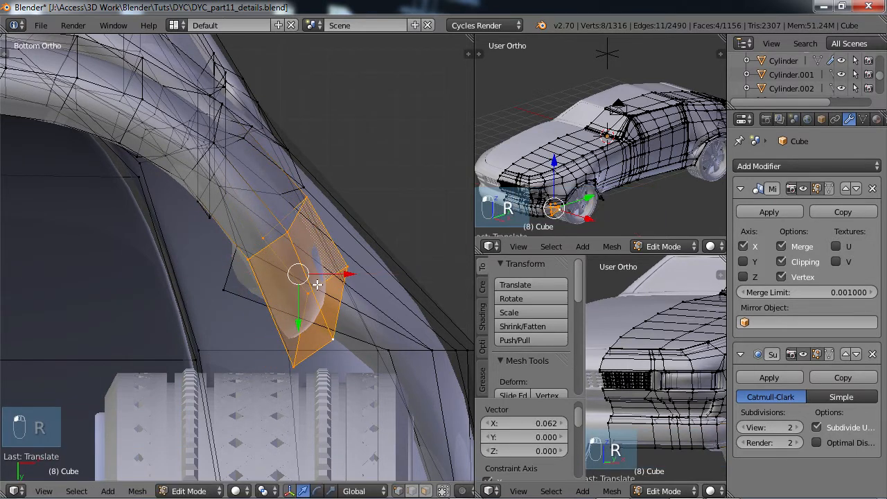
Move the bumper end faces a further 0.116 along X and -0.066 along Y
{"action": "scroll", "coordinate": [278, 274], "scroll_direction": "down", "scroll_amount": 4}
{"action": "middle_click_drag", "start_coordinate": [159, 257], "coordinate": [223, 103]}
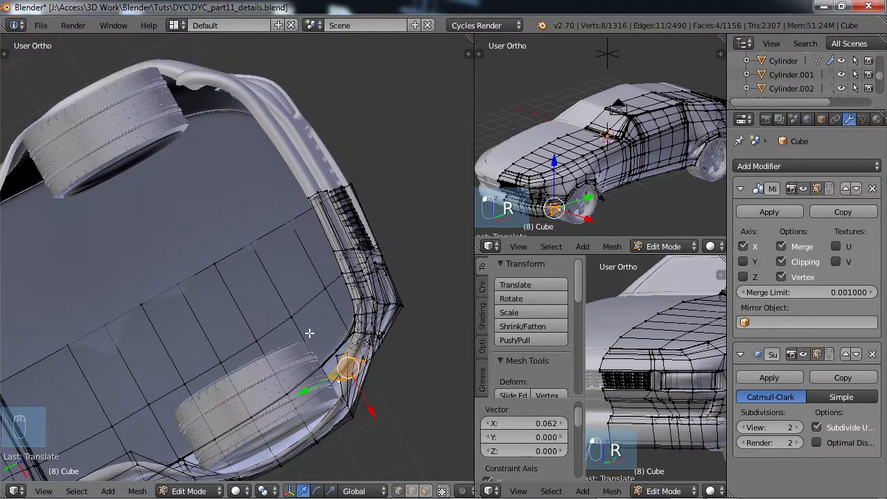
{"action": "middle_click_drag", "start_coordinate": [309, 334], "coordinate": [234, 276], "text": "shift"}
{"action": "scroll", "coordinate": [174, 169], "scroll_direction": "up", "scroll_amount": 4}
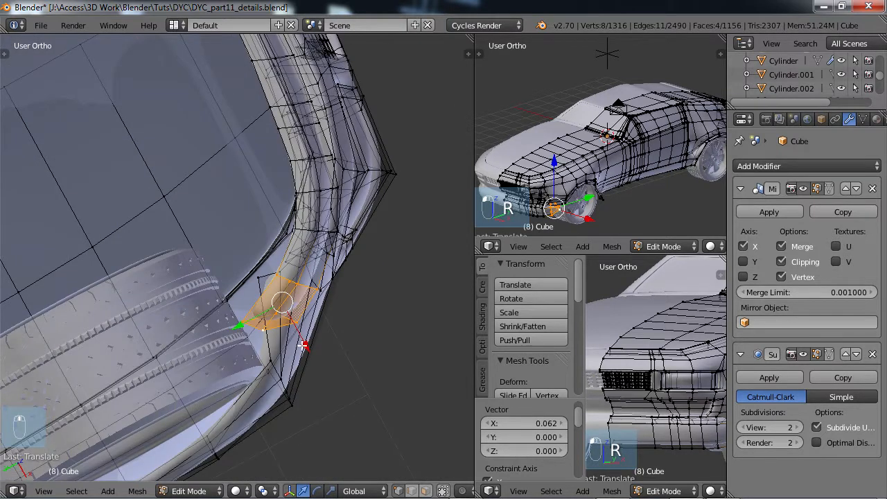
{"action": "left_click_drag", "start_coordinate": [303, 345], "coordinate": [313, 342]}
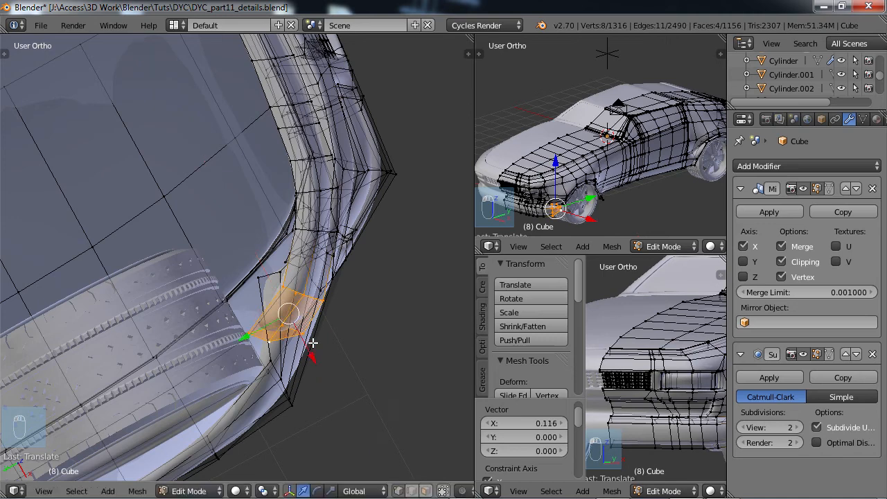
{"action": "left_click_drag", "start_coordinate": [246, 335], "coordinate": [250, 336]}
{"action": "middle_click_drag", "start_coordinate": [228, 129], "coordinate": [204, 305]}
{"action": "scroll", "coordinate": [141, 316], "scroll_direction": "up", "scroll_amount": 4}
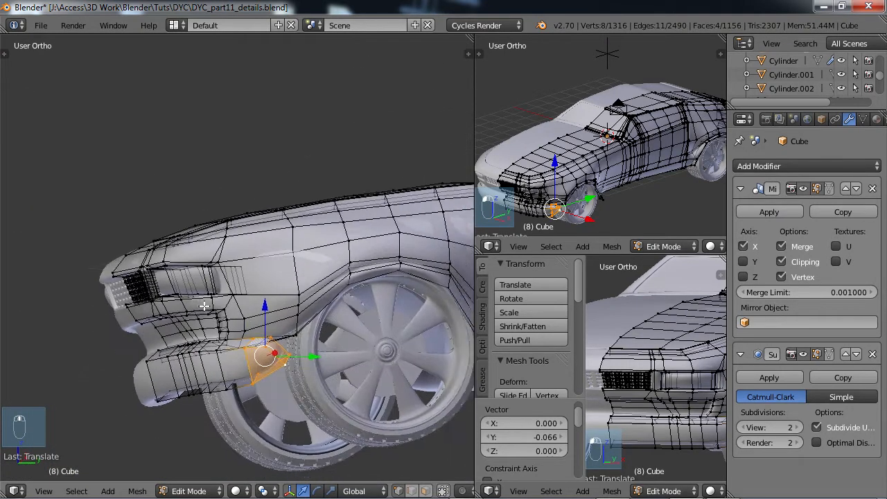
Select the two vertices at the bumper's rear tip and raise them 0.129 along Z
{"action": "scroll", "coordinate": [204, 305], "scroll_direction": "up", "scroll_amount": 5}
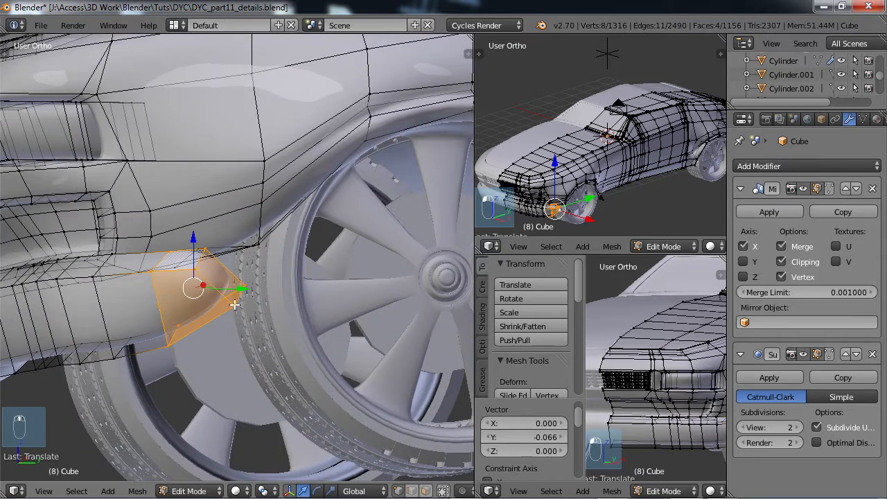
{"action": "left_click_drag", "start_coordinate": [239, 248], "coordinate": [234, 240]}
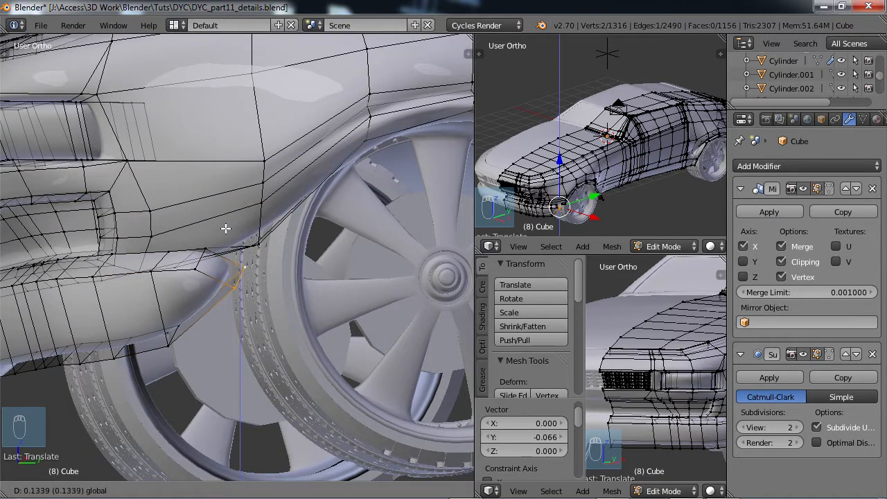
{"action": "left_click_drag", "start_coordinate": [225, 231], "coordinate": [226, 231]}
{"action": "scroll", "coordinate": [220, 260], "scroll_direction": "down", "scroll_amount": 3}
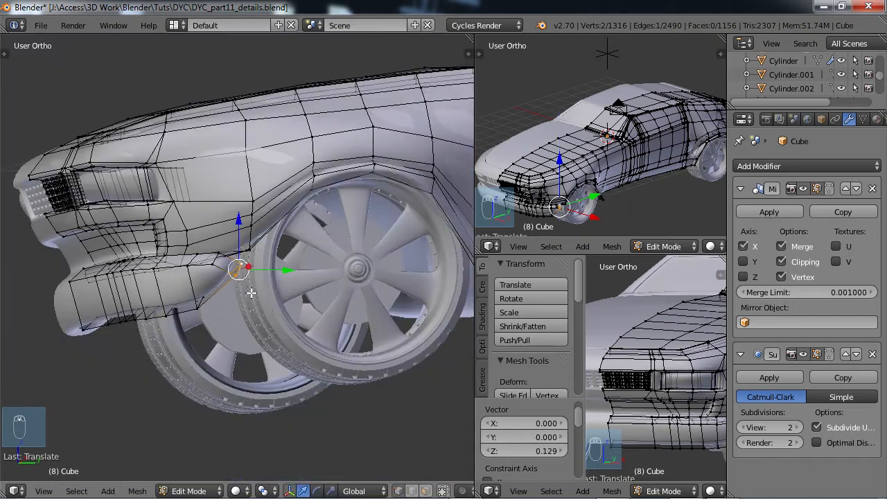
Shift the bumper tip vertices -0.118 along Y, fine-tune their height and depth, and return to Object Mode with nothing selected in the mesh
{"action": "middle_click_drag", "start_coordinate": [216, 274], "coordinate": [160, 262]}
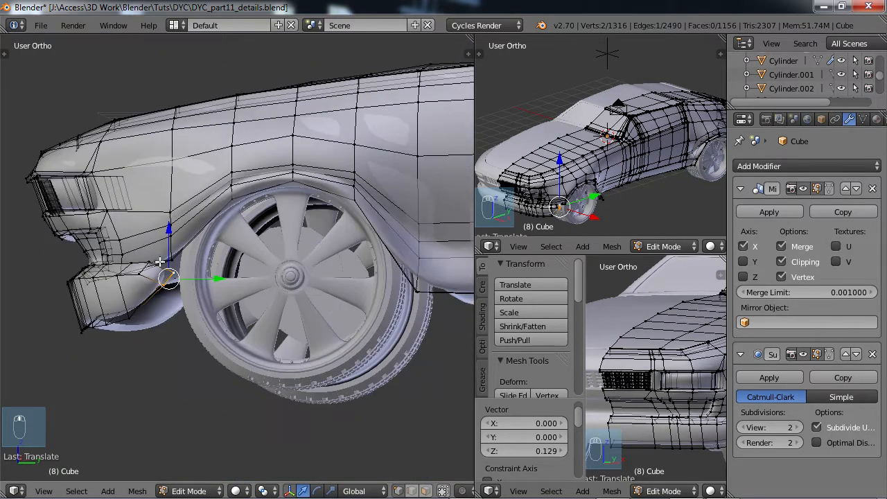
{"action": "scroll", "coordinate": [195, 303], "scroll_direction": "up", "scroll_amount": 3}
{"action": "middle_click_drag", "start_coordinate": [203, 309], "coordinate": [239, 336], "text": "shift"}
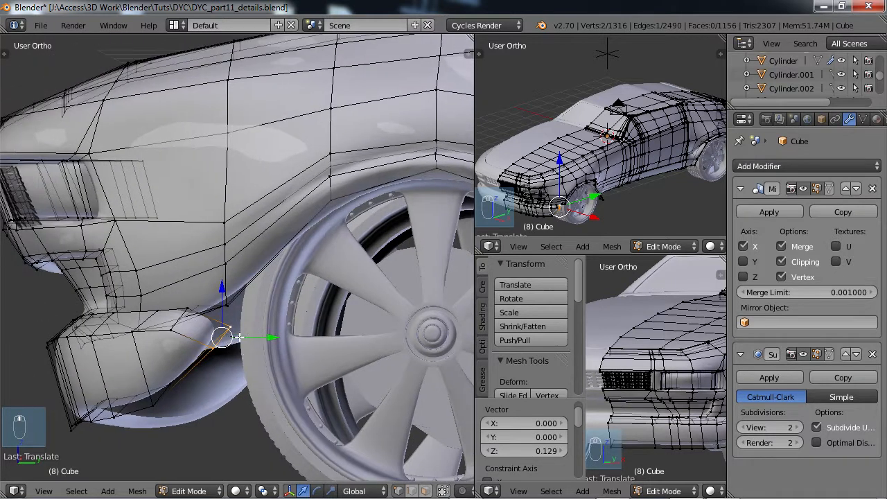
{"action": "left_click_drag", "start_coordinate": [261, 336], "coordinate": [253, 331]}
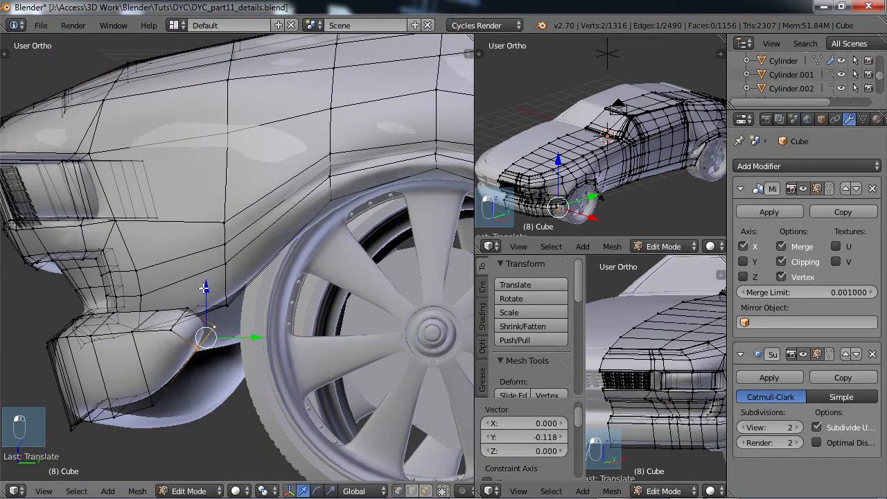
{"action": "left_click_drag", "start_coordinate": [204, 286], "coordinate": [213, 278]}
{"action": "left_click_drag", "start_coordinate": [252, 323], "coordinate": [255, 319]}
{"action": "left_click_drag", "start_coordinate": [209, 289], "coordinate": [214, 278]}
{"action": "middle_click_drag", "start_coordinate": [214, 278], "coordinate": [252, 295]}
{"action": "key", "text": "a"}
{"action": "key", "text": "Tab"}
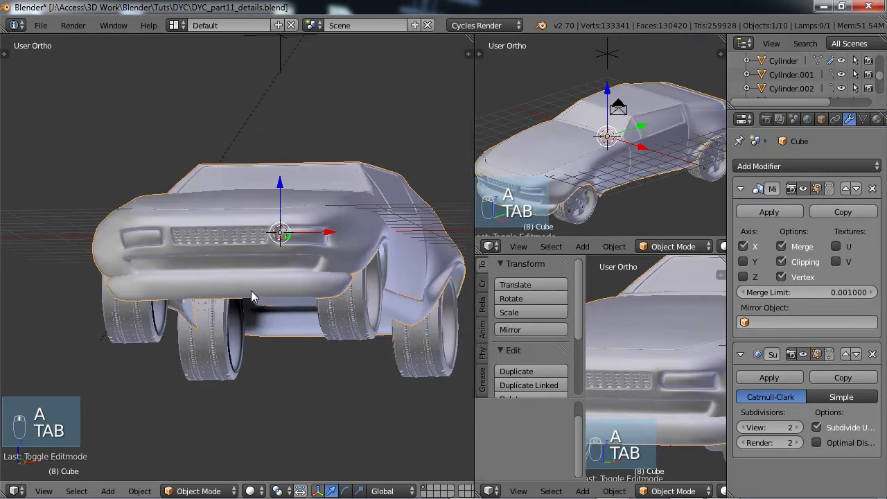
Add a cube within the car body mesh and move it -13.219 along Y, out in front of the car
{"action": "scroll", "coordinate": [251, 296], "scroll_direction": "up", "scroll_amount": 3}
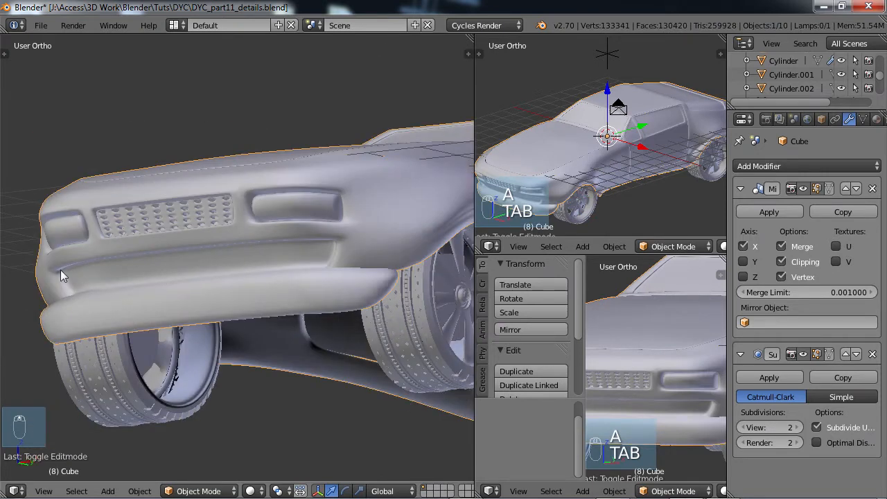
{"action": "middle_click_drag", "start_coordinate": [154, 278], "coordinate": [138, 326]}
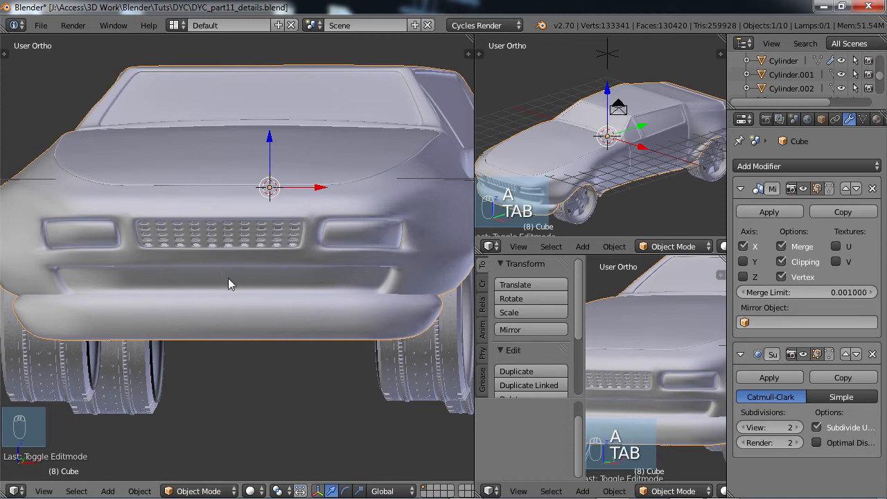
{"action": "middle_click_drag", "start_coordinate": [306, 282], "coordinate": [256, 289]}
{"action": "key", "text": "Tab"}
{"action": "scroll", "coordinate": [251, 307], "scroll_direction": "down", "scroll_amount": 3}
{"action": "key", "text": "shift+a"}
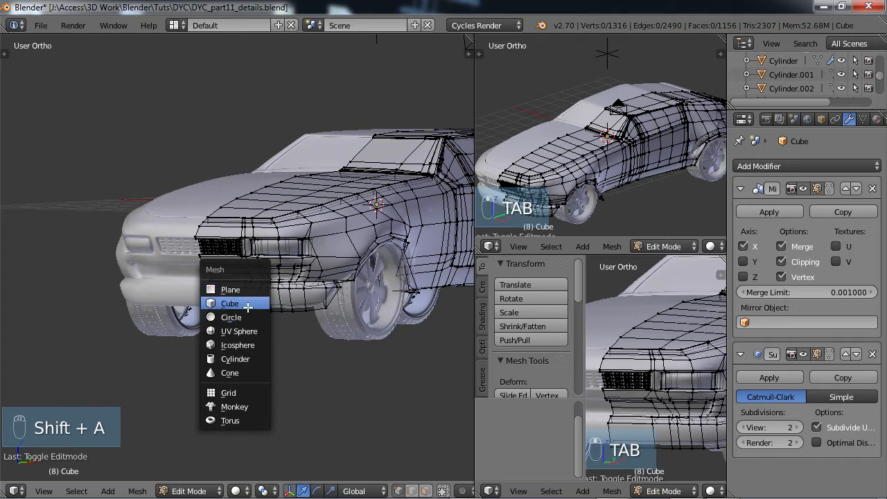
{"action": "left_click", "coordinate": [248, 304]}
{"action": "middle_click_drag", "start_coordinate": [248, 304], "coordinate": [332, 265]}
{"action": "scroll", "coordinate": [334, 262], "scroll_direction": "down", "scroll_amount": 6}
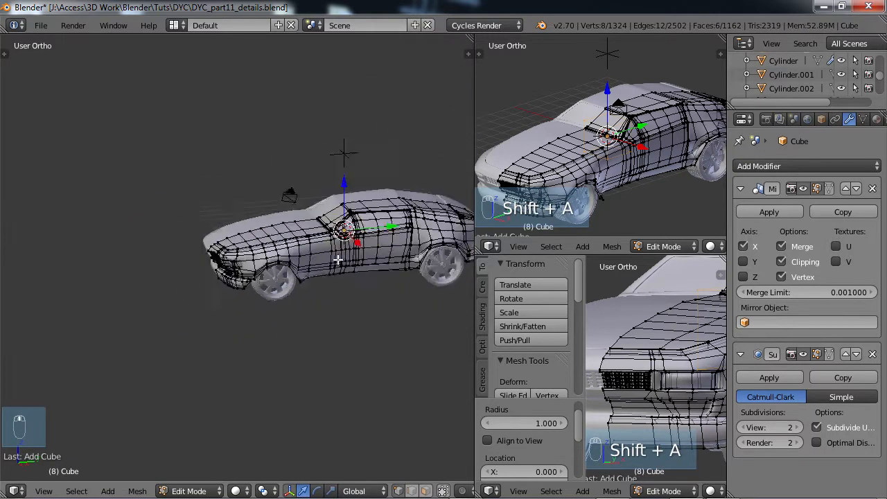
{"action": "left_click", "coordinate": [203, 256]}
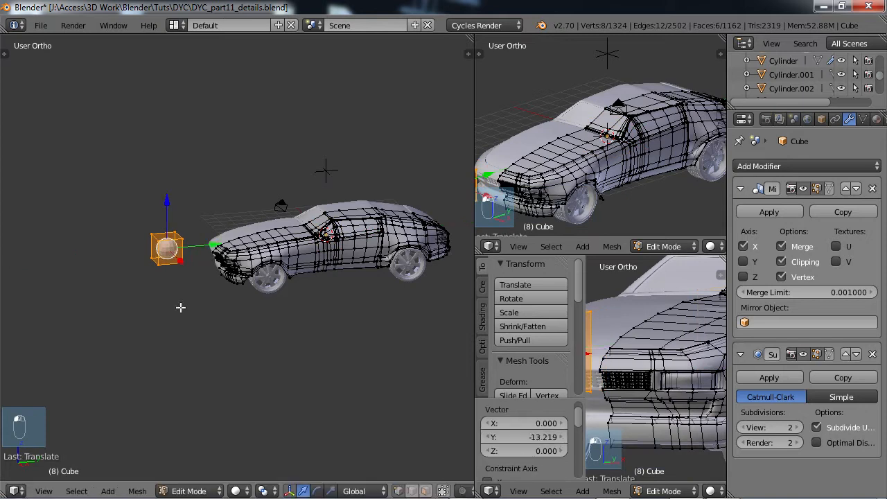
Switch to face selection and delete the cube's face that points toward the car
{"action": "middle_click_drag", "start_coordinate": [180, 307], "coordinate": [208, 291]}
{"action": "middle_click_drag", "start_coordinate": [249, 312], "coordinate": [193, 310]}
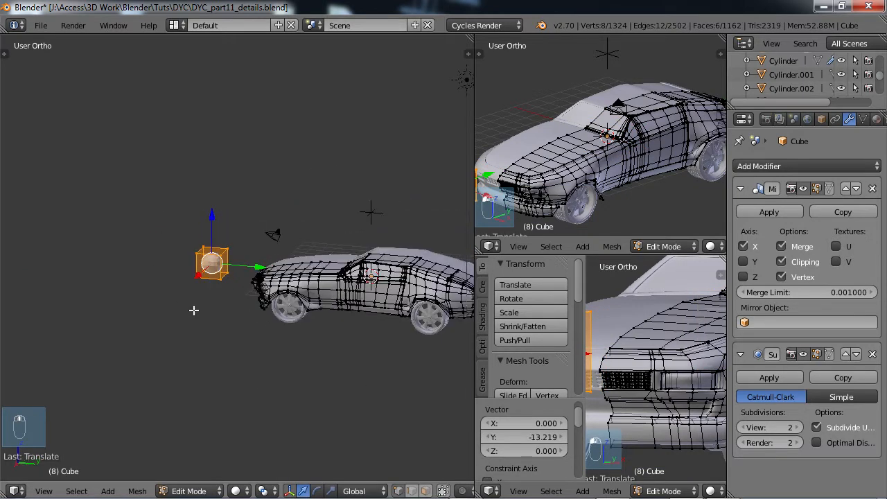
{"action": "left_click", "coordinate": [425, 491]}
{"action": "scroll", "coordinate": [317, 382], "scroll_direction": "up", "scroll_amount": 3}
{"action": "middle_click_drag", "start_coordinate": [317, 382], "coordinate": [221, 296]}
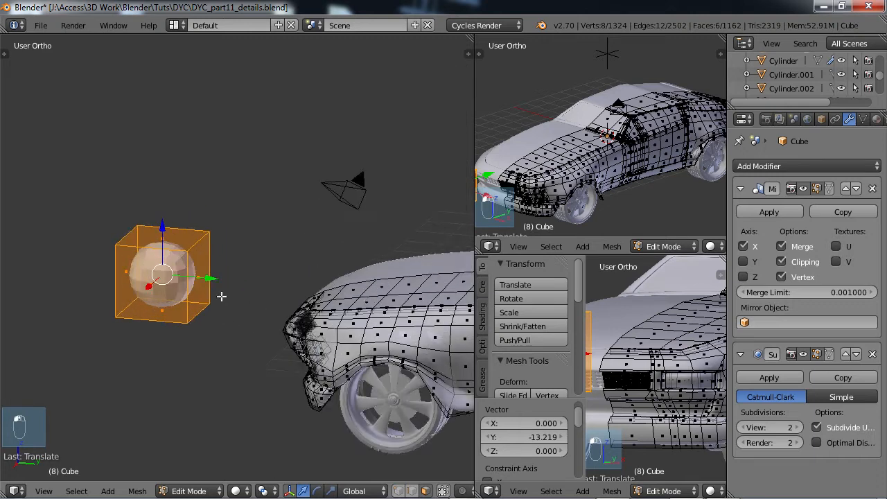
{"action": "right_click", "coordinate": [201, 268]}
{"action": "key", "text": "x"}
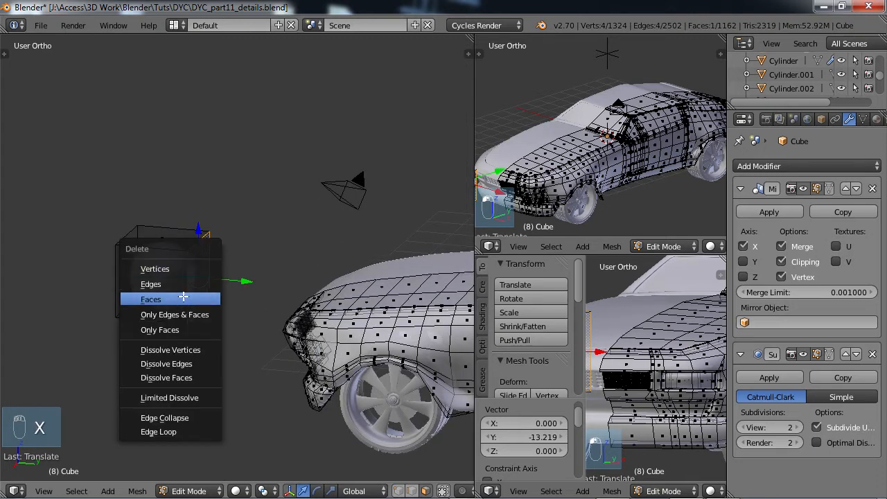
{"action": "left_click", "coordinate": [183, 297]}
{"action": "middle_click_drag", "start_coordinate": [198, 324], "coordinate": [333, 308]}
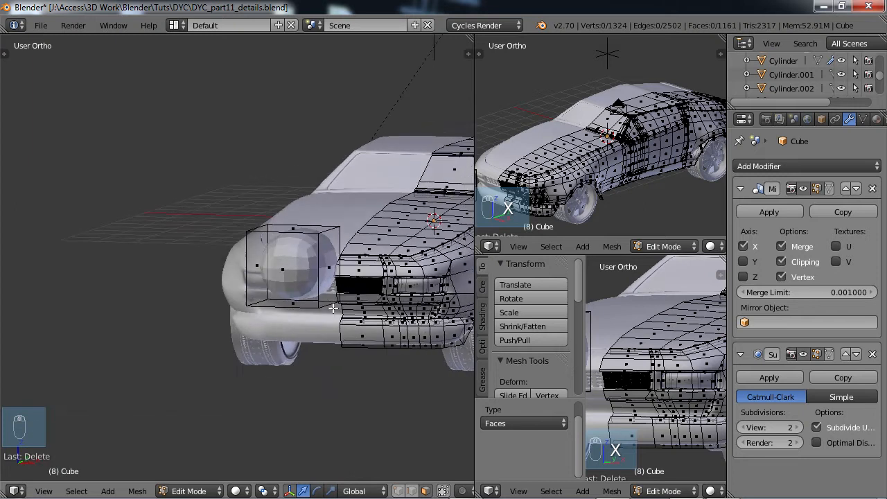
Select the whole open cube and, in front view, lower it 1.566 along Z to the bumper's height
{"action": "right_click", "coordinate": [293, 226]}
{"action": "key", "text": "l"}
{"action": "middle_click_drag", "start_coordinate": [293, 226], "coordinate": [180, 221]}
{"action": "key", "text": "KP_1"}
{"action": "scroll", "coordinate": [314, 259], "scroll_direction": "up", "scroll_amount": 5}
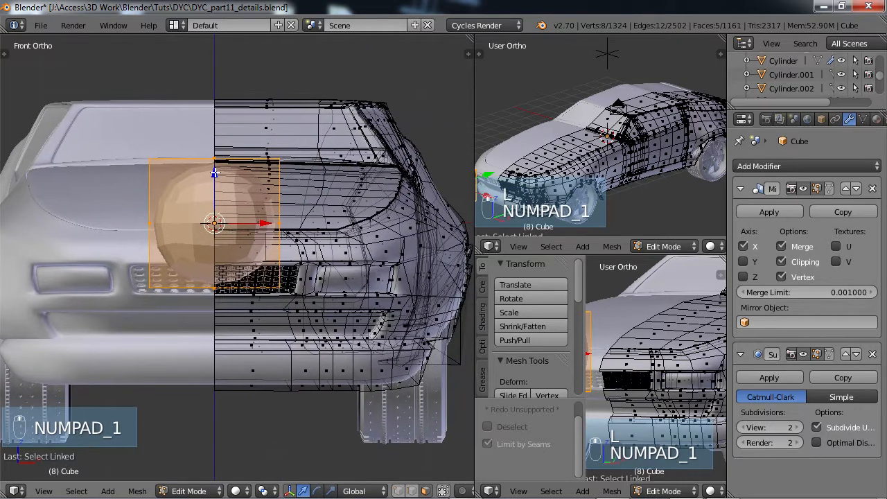
{"action": "key", "text": "g"}
{"action": "key", "text": "z"}
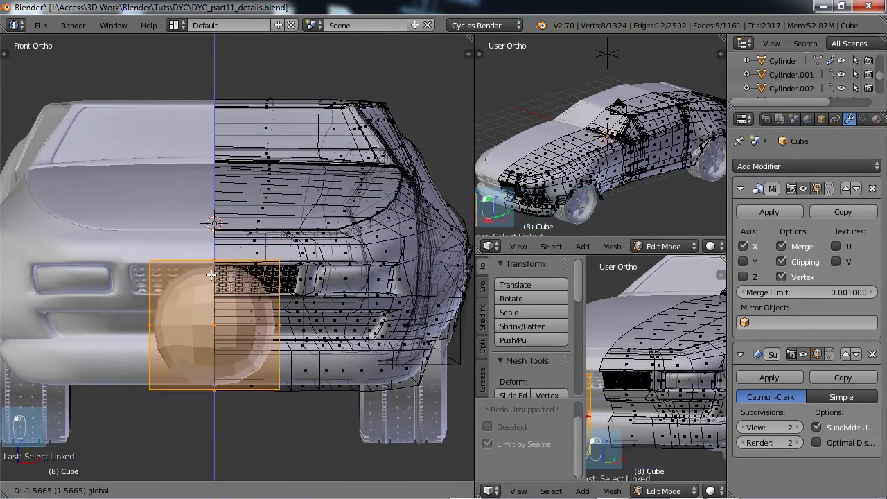
{"action": "left_click", "coordinate": [303, 346]}
Scale the cube by 2.765 along X and 0.111 along Z to form a wide, thin bar
{"action": "key", "text": "s"}
{"action": "key", "text": "x"}
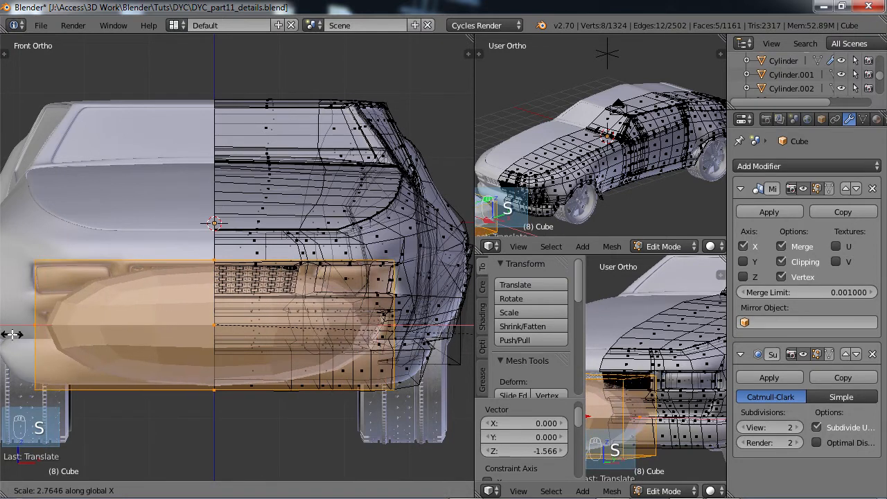
{"action": "left_click", "coordinate": [5, 340]}
{"action": "key", "text": "s"}
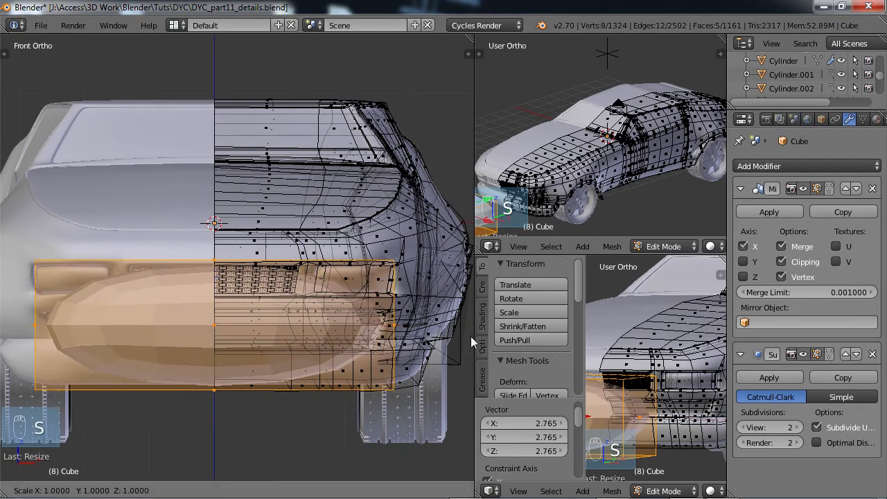
{"action": "key", "text": "z"}
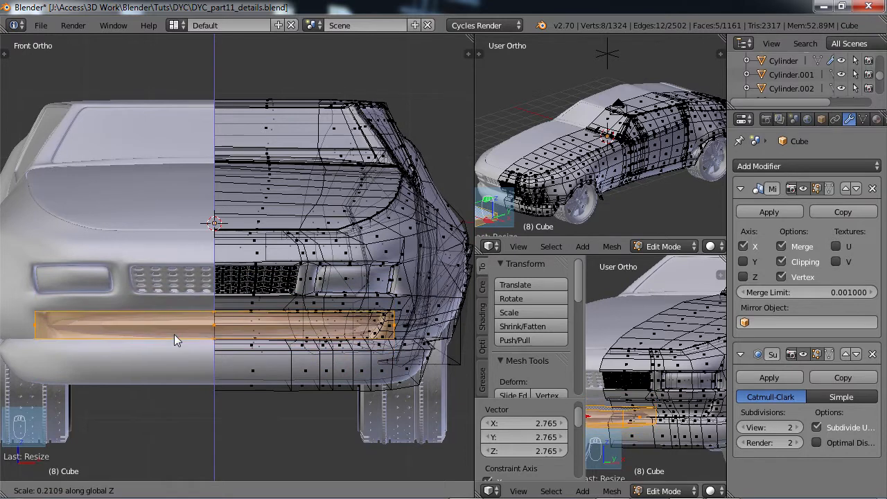
{"action": "left_click", "coordinate": [211, 348]}
Enlarge the front view and narrow the bar along X so its ends sit inside the lower bumper opening
{"action": "scroll", "coordinate": [163, 321], "scroll_direction": "up", "scroll_amount": 1}
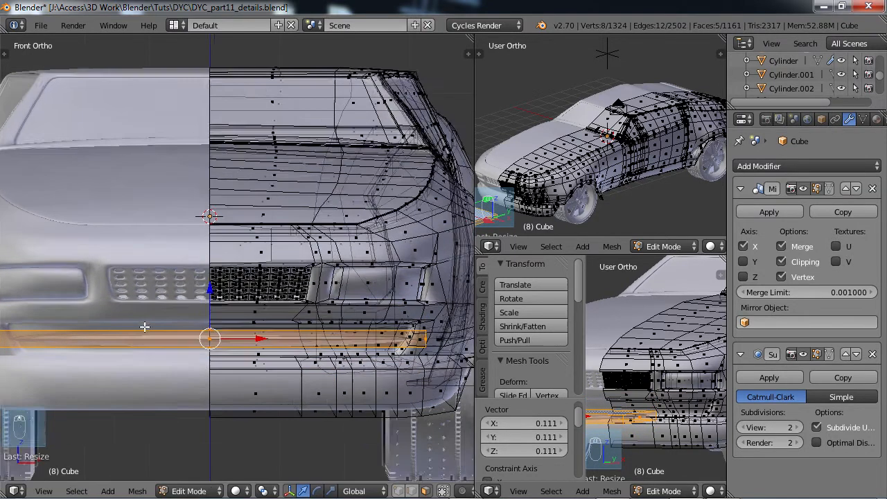
{"action": "key", "text": "ctrl+Up"}
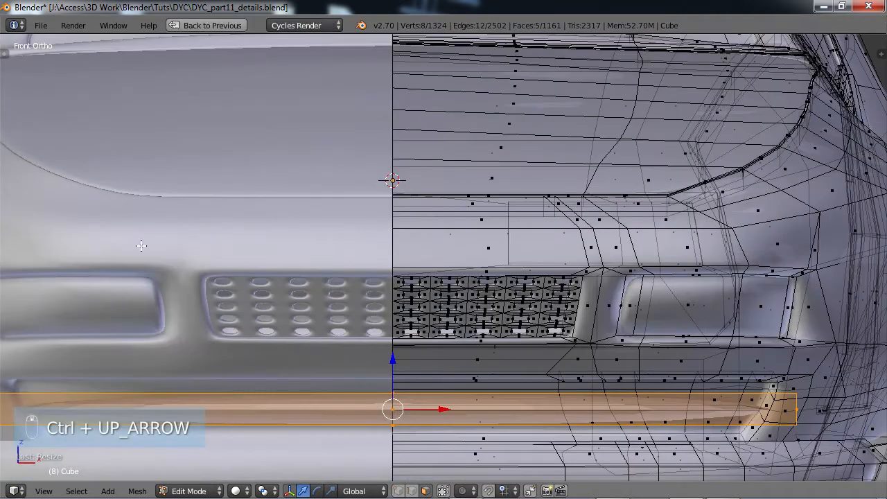
{"action": "scroll", "coordinate": [167, 243], "scroll_direction": "down", "scroll_amount": 3}
{"action": "middle_click_drag", "start_coordinate": [175, 227], "coordinate": [171, 242], "text": "shift"}
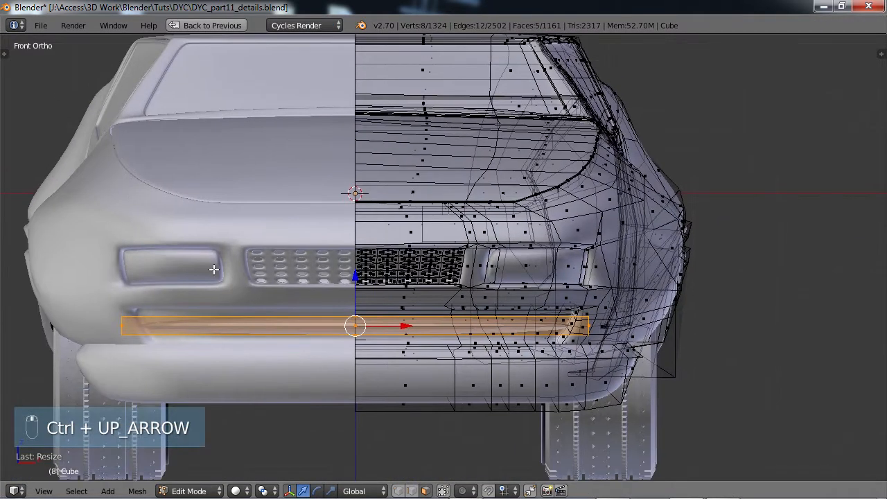
{"action": "key", "text": "s"}
{"action": "key", "text": "x"}
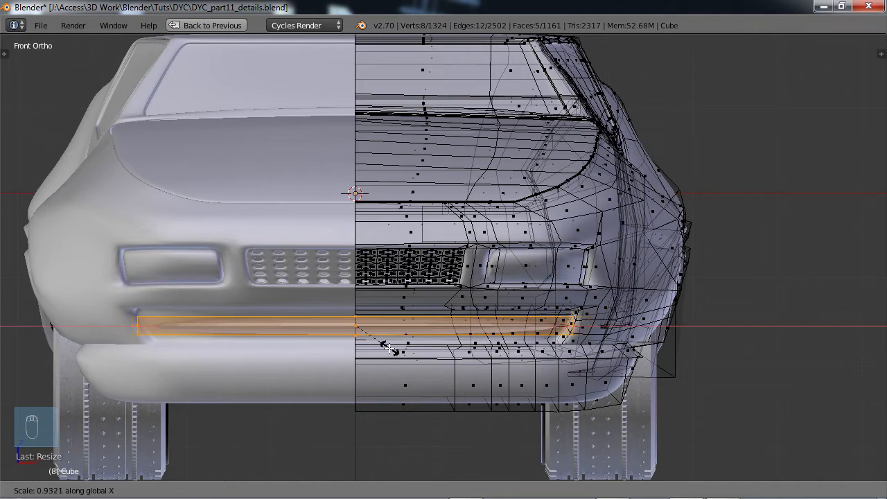
{"action": "left_click", "coordinate": [386, 349]}
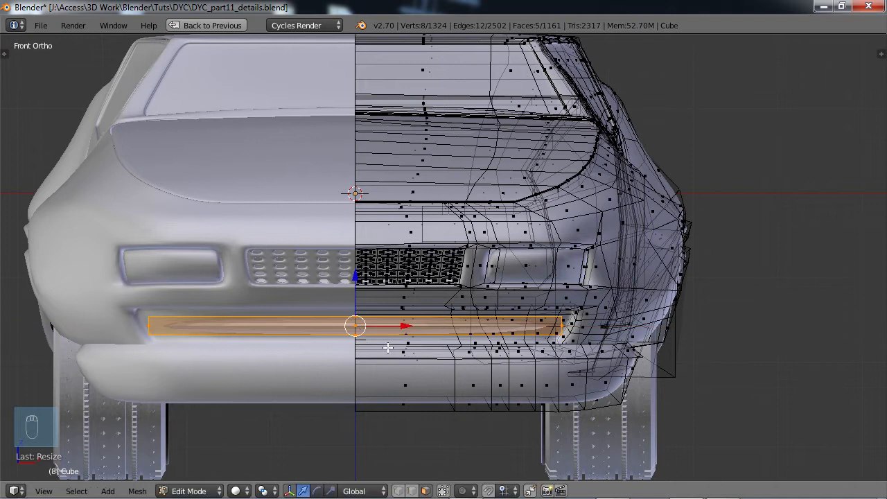
Raise the bar about 0.11 along Z towards the opening's upper edge and thin it along Z to less than half its height
{"action": "scroll", "coordinate": [268, 214], "scroll_direction": "up", "scroll_amount": 4}
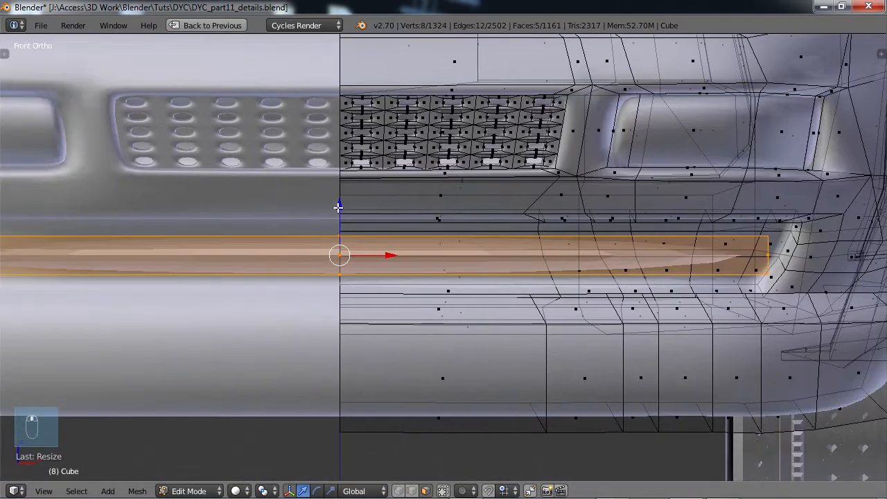
{"action": "key", "text": "g"}
{"action": "key", "text": "z"}
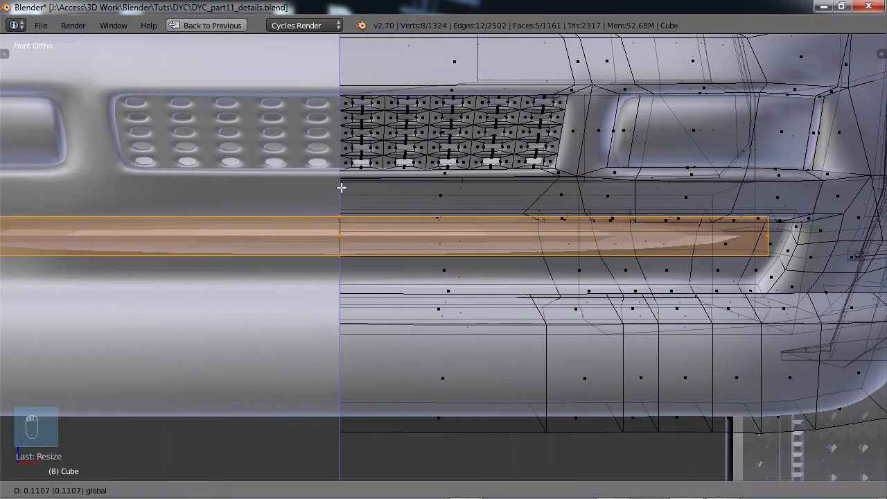
{"action": "left_click", "coordinate": [341, 188]}
{"action": "key", "text": "s"}
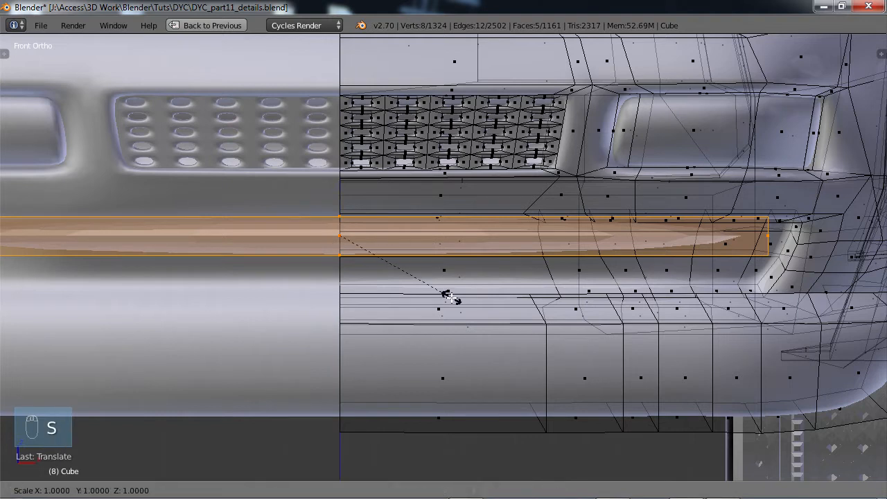
{"action": "key", "text": "z"}
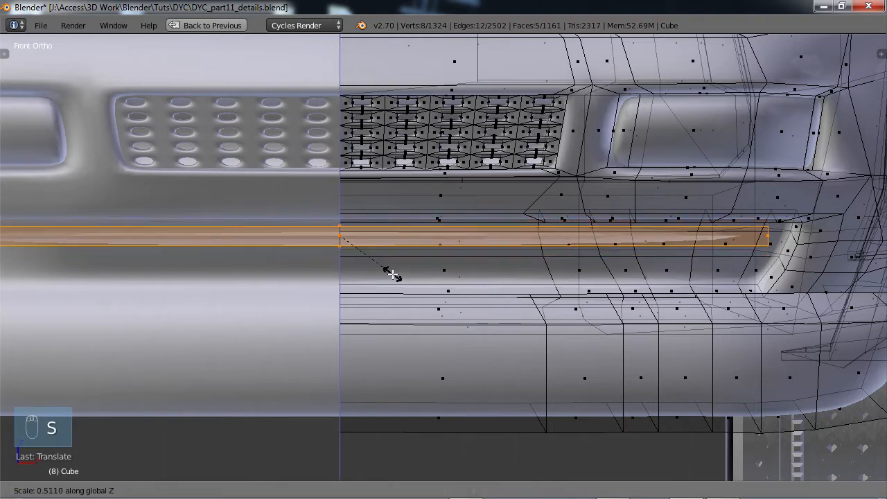
{"action": "left_click", "coordinate": [383, 266]}
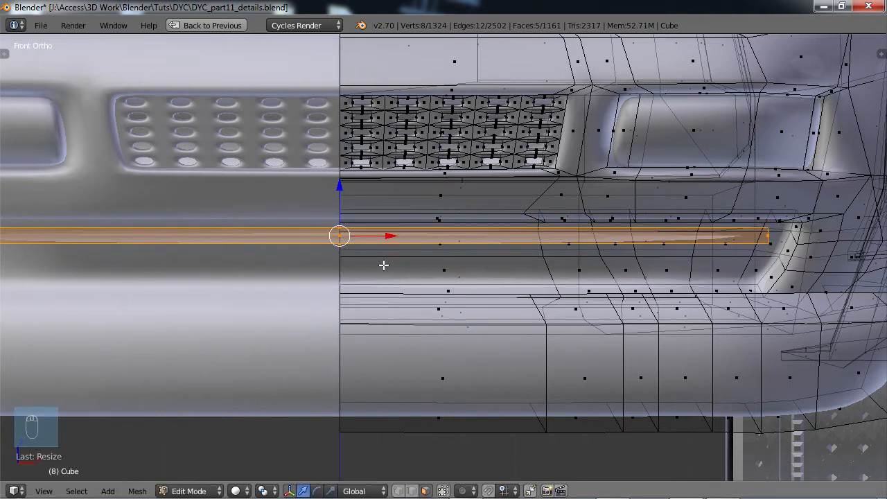
Widen the bar by a factor of about 1.064 along X to meet the slanted ends of the opening
{"action": "scroll", "coordinate": [179, 249], "scroll_direction": "down", "scroll_amount": 2}
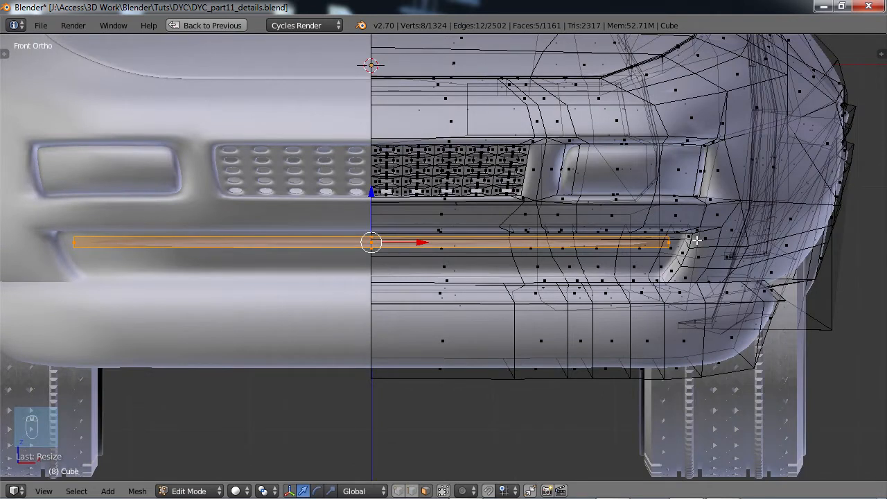
{"action": "scroll", "coordinate": [258, 248], "scroll_direction": "up", "scroll_amount": 2}
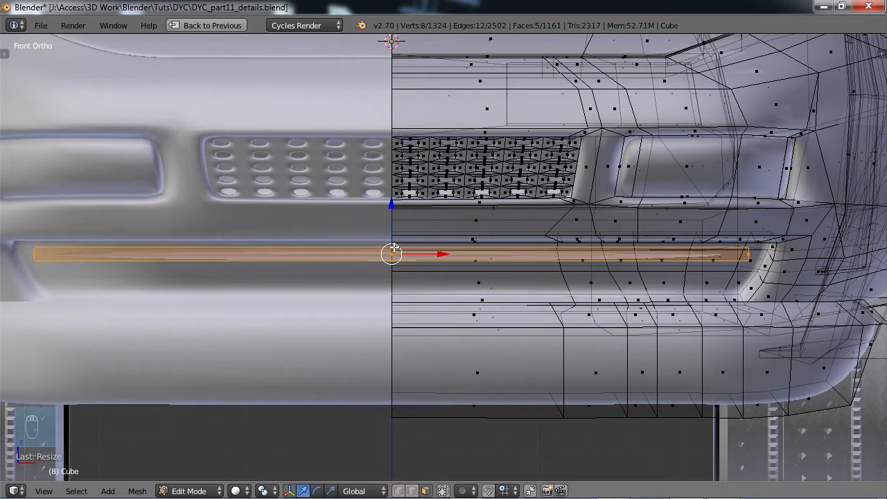
{"action": "key", "text": "s"}
{"action": "key", "text": "x"}
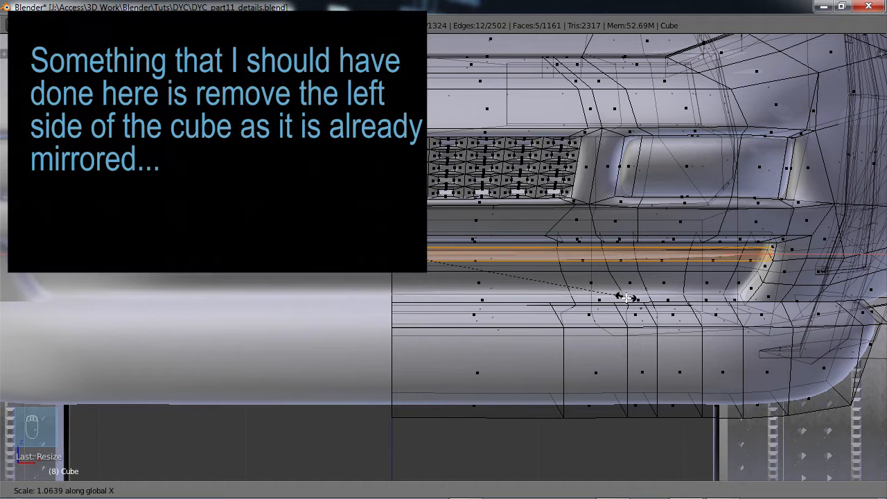
{"action": "left_click", "coordinate": [627, 298]}
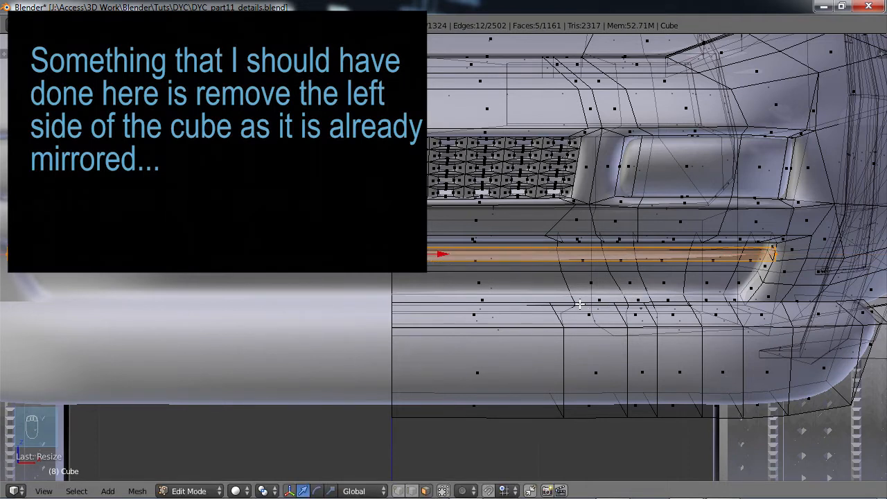
Scale the bar to about 0.049 along Y and move it back along Y to the front of the car
{"action": "scroll", "coordinate": [579, 303], "scroll_direction": "down", "scroll_amount": 3}
{"action": "middle_click_drag", "start_coordinate": [578, 302], "coordinate": [420, 309]}
{"action": "key", "text": "s"}
{"action": "key", "text": "y"}
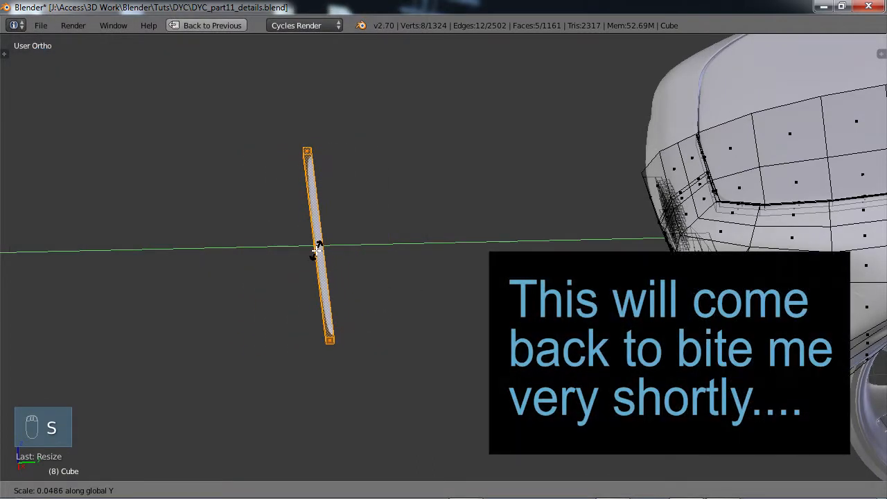
{"action": "left_click", "coordinate": [316, 253]}
{"action": "left_click_drag", "start_coordinate": [373, 243], "coordinate": [765, 238]}
Clear the selection and add five evenly spaced vertical loop cuts across the bar without sliding them
{"action": "middle_click_drag", "start_coordinate": [603, 291], "coordinate": [750, 320]}
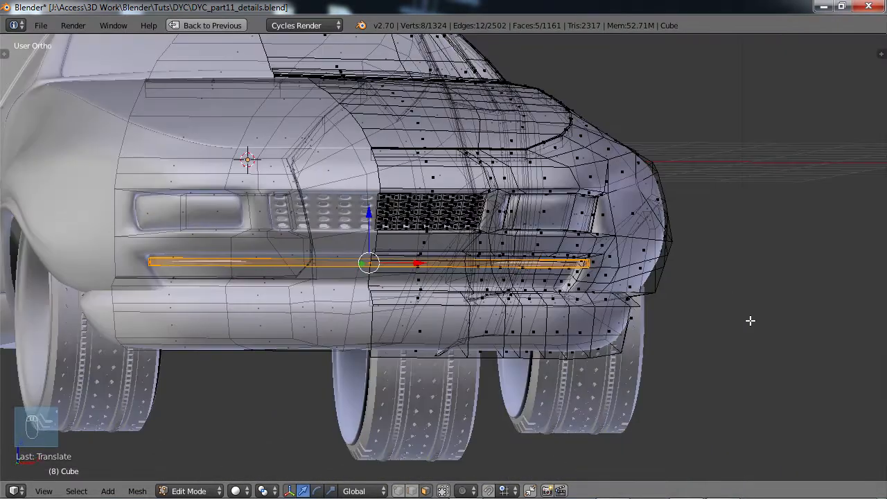
{"action": "mouse_move", "coordinate": [520, 335]}
{"action": "middle_mouse_down"}
{"action": "mouse_move", "coordinate": [514, 367]}
{"action": "mouse_move", "coordinate": [507, 220]}
{"action": "mouse_move", "coordinate": [512, 324]}
{"action": "middle_mouse_up"}
{"action": "scroll", "coordinate": [512, 325], "scroll_direction": "up", "scroll_amount": 3}
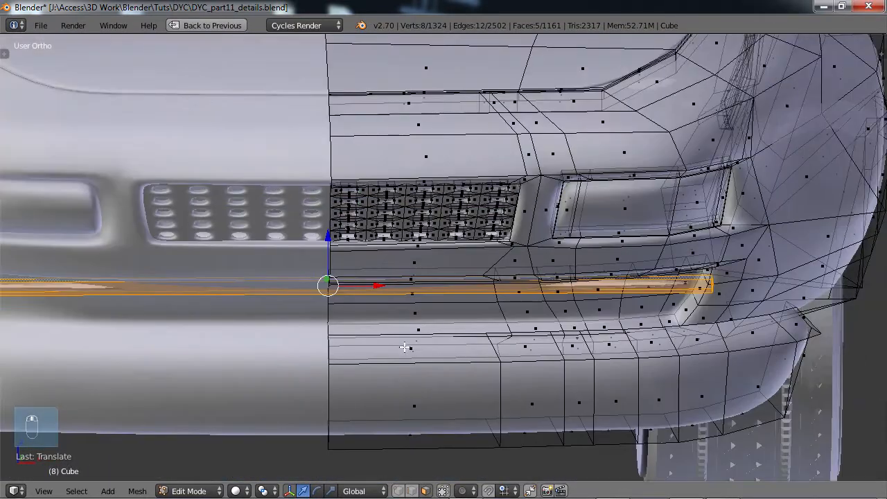
{"action": "middle_click_drag", "start_coordinate": [357, 319], "coordinate": [354, 302]}
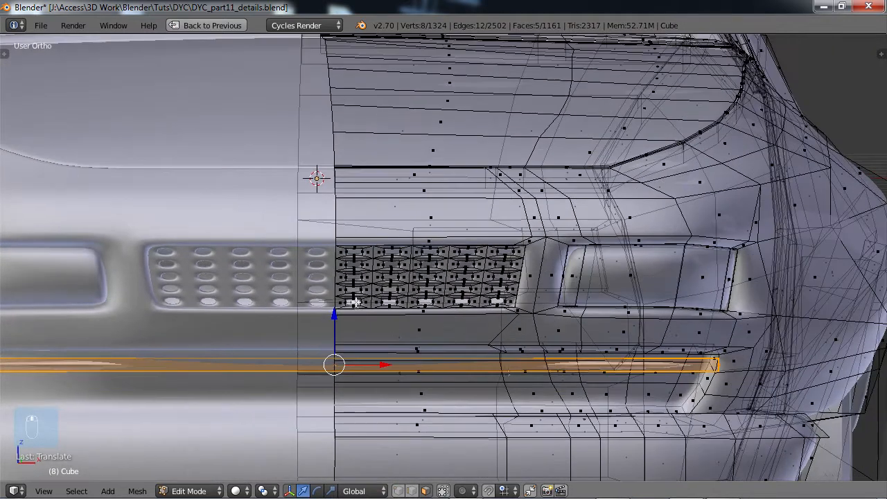
{"action": "middle_click_drag", "start_coordinate": [511, 366], "coordinate": [509, 361]}
{"action": "middle_click_drag", "start_coordinate": [485, 414], "coordinate": [407, 314]}
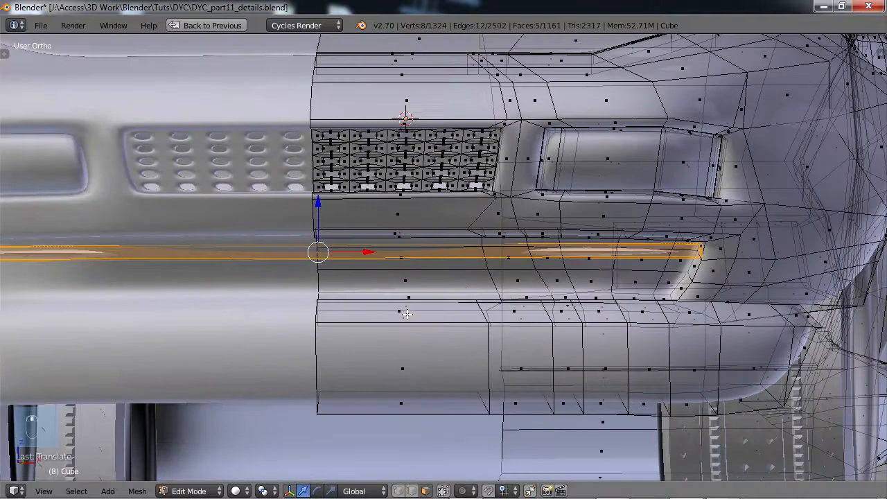
{"action": "key", "text": "a"}
{"action": "key", "text": "ctrl+r"}
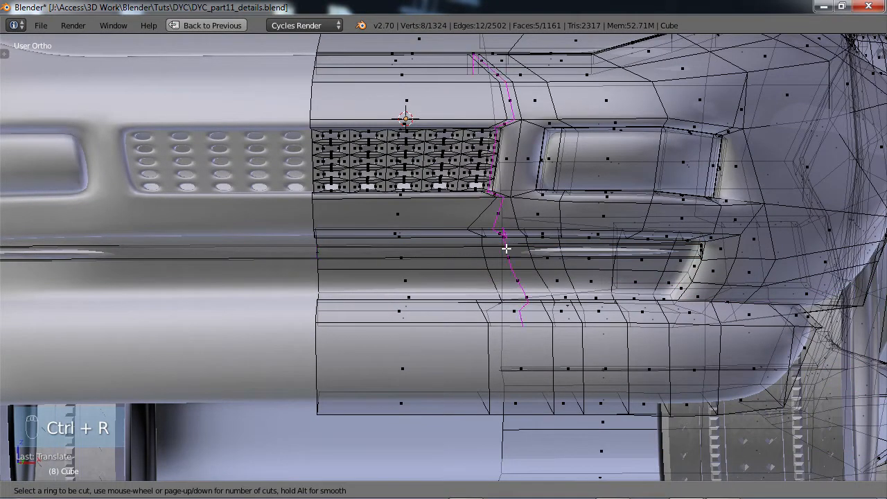
{"action": "scroll", "coordinate": [378, 255], "scroll_direction": "up", "scroll_amount": 1}
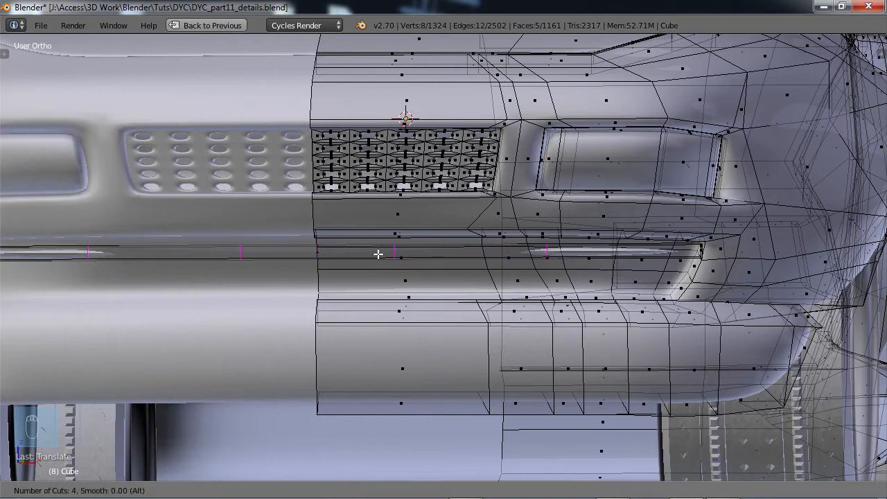
{"action": "left_click", "coordinate": [377, 254]}
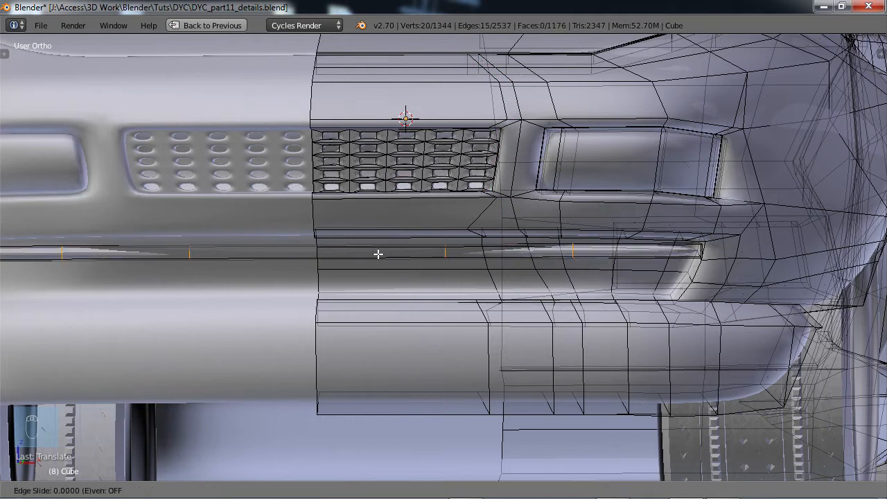
{"action": "right_click", "coordinate": [377, 254]}
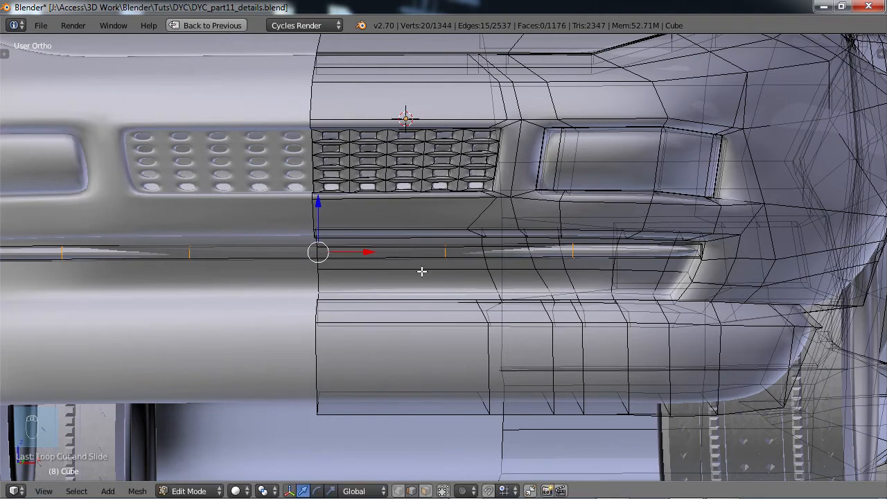
Switch to vertex selection, select the entire bar with its linked geometry and nudge it slightly up along Z
{"action": "middle_click_drag", "start_coordinate": [422, 271], "coordinate": [444, 373]}
{"action": "left_click", "coordinate": [398, 490]}
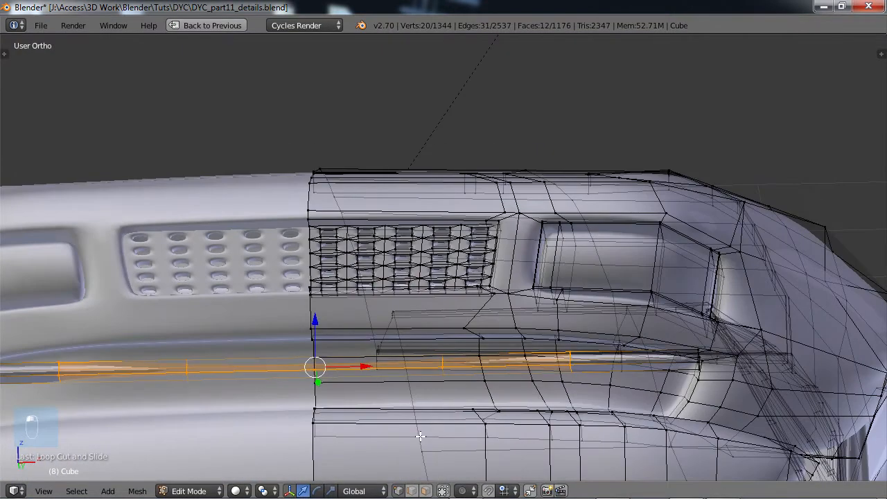
{"action": "middle_click_drag", "start_coordinate": [420, 433], "coordinate": [535, 167]}
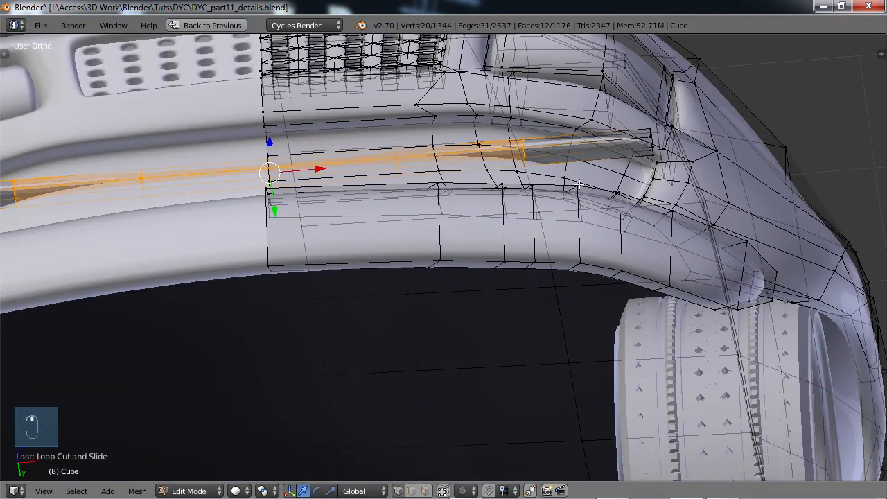
{"action": "middle_click_drag", "start_coordinate": [578, 184], "coordinate": [577, 168]}
{"action": "middle_click_drag", "start_coordinate": [478, 215], "coordinate": [481, 187]}
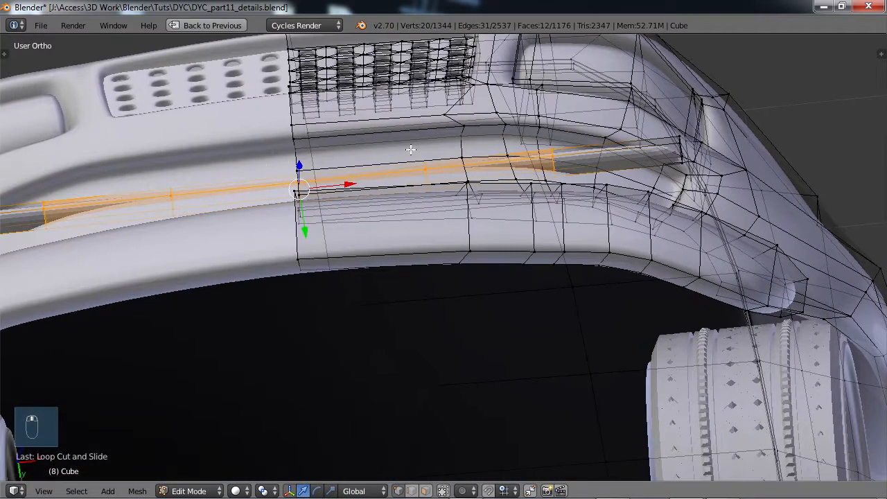
{"action": "right_click", "coordinate": [555, 157]}
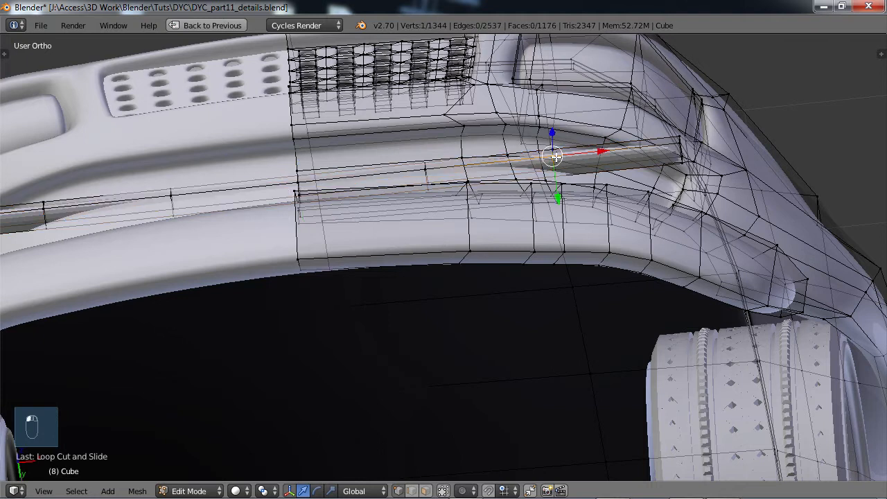
{"action": "key", "text": "l"}
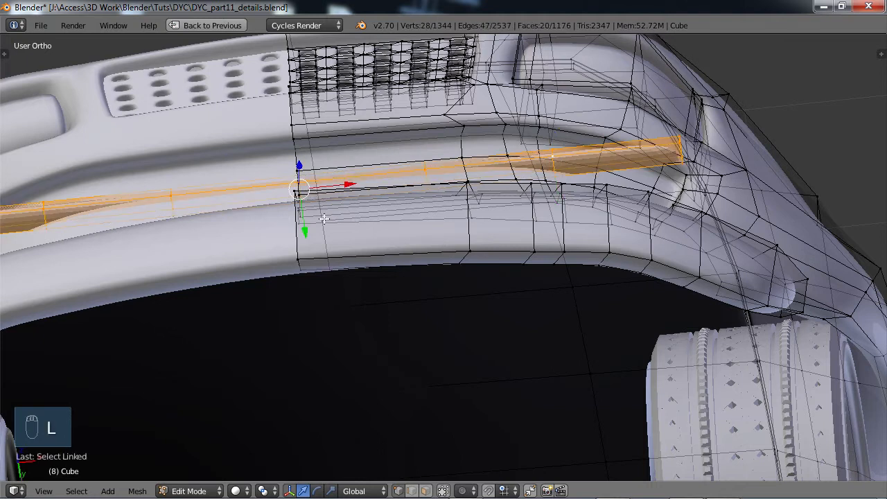
{"action": "middle_click_drag", "start_coordinate": [332, 224], "coordinate": [306, 200]}
{"action": "left_click_drag", "start_coordinate": [263, 163], "coordinate": [263, 156]}
{"action": "middle_click_drag", "start_coordinate": [293, 156], "coordinate": [344, 206]}
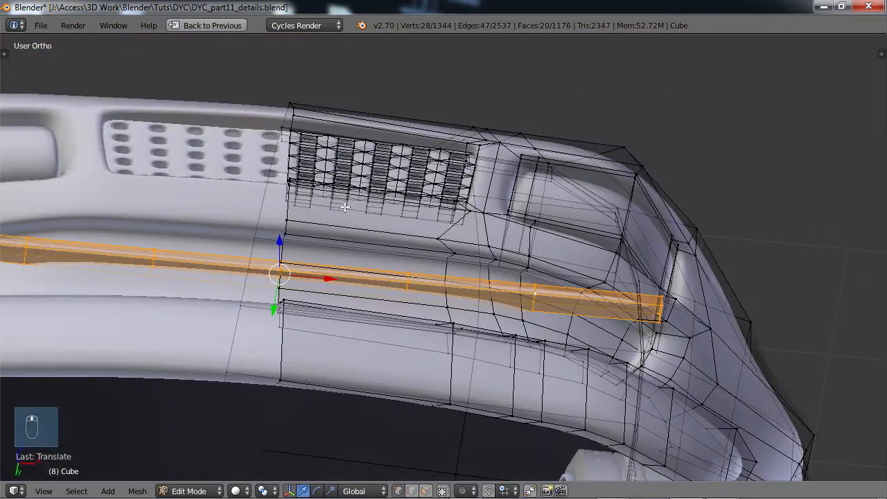
Limit the selection to visible geometry and move the entire bar by about -0.077 along Y
{"action": "left_click", "coordinate": [443, 490]}
{"action": "middle_click_drag", "start_coordinate": [369, 346], "coordinate": [419, 282]}
{"action": "key", "text": "g"}
{"action": "key", "text": "y"}
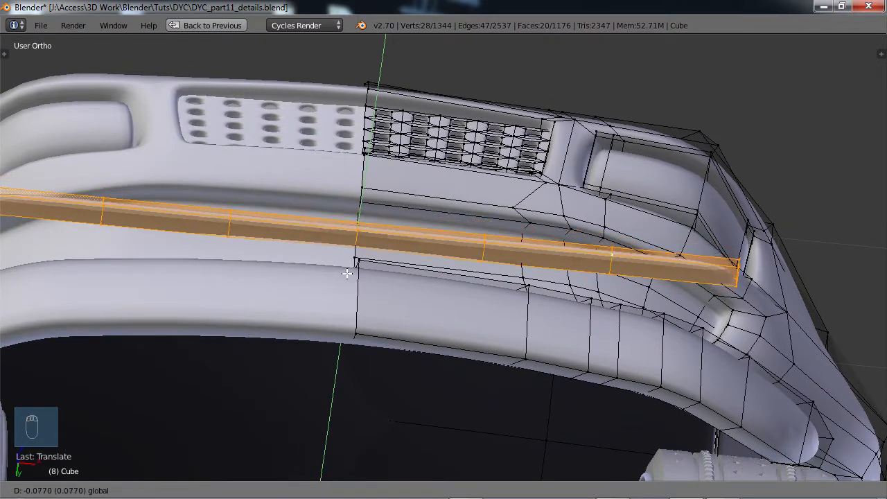
{"action": "left_click", "coordinate": [346, 274]}
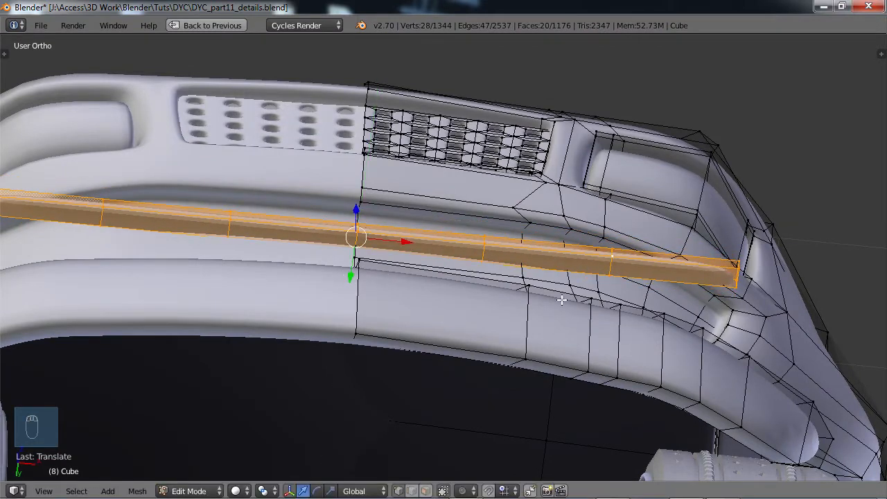
Move the two edge loops between the bar's centre and its outer end forward along Y to follow the bumper's curve
{"action": "middle_click_drag", "start_coordinate": [563, 300], "coordinate": [475, 194], "text": "shift"}
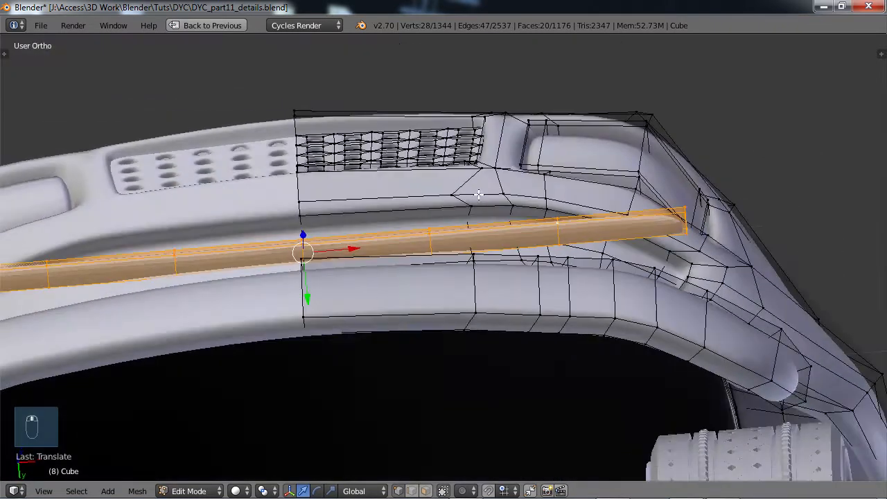
{"action": "scroll", "coordinate": [441, 229], "scroll_direction": "up", "scroll_amount": 1}
{"action": "right_click", "coordinate": [426, 237], "text": "alt"}
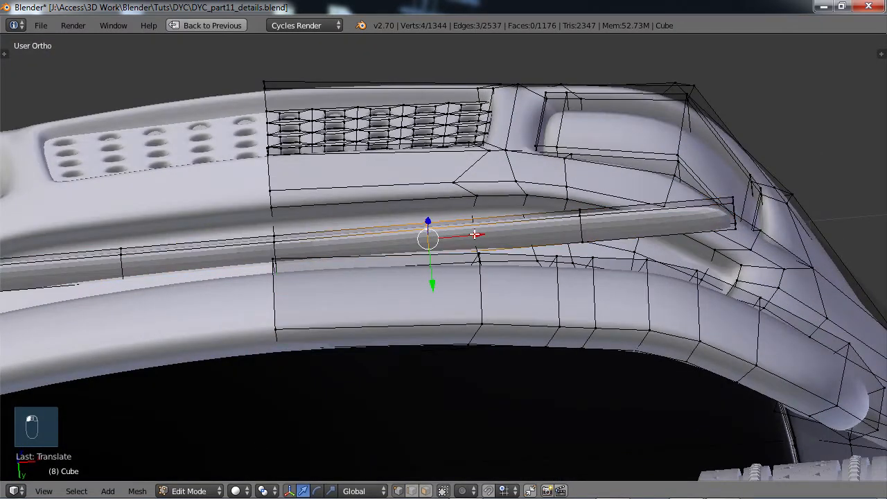
{"action": "left_click", "coordinate": [433, 282]}
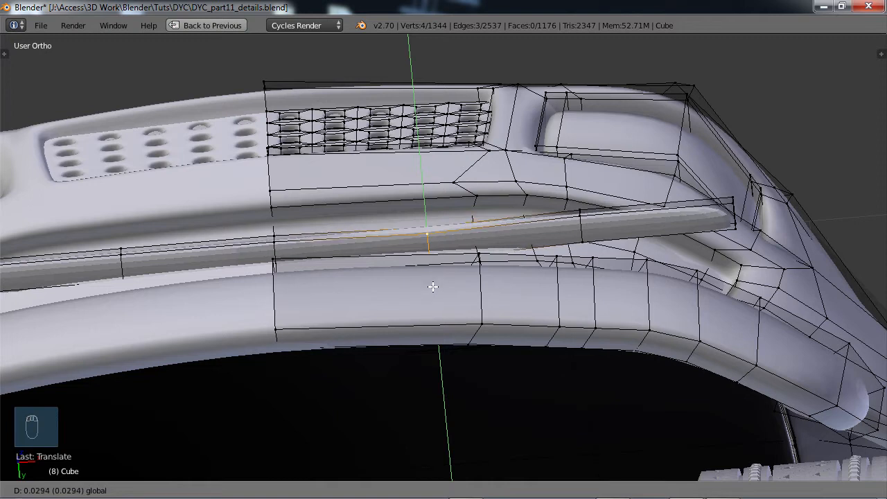
{"action": "left_click_drag", "start_coordinate": [432, 287], "coordinate": [435, 284]}
{"action": "middle_click_drag", "start_coordinate": [452, 287], "coordinate": [454, 244]}
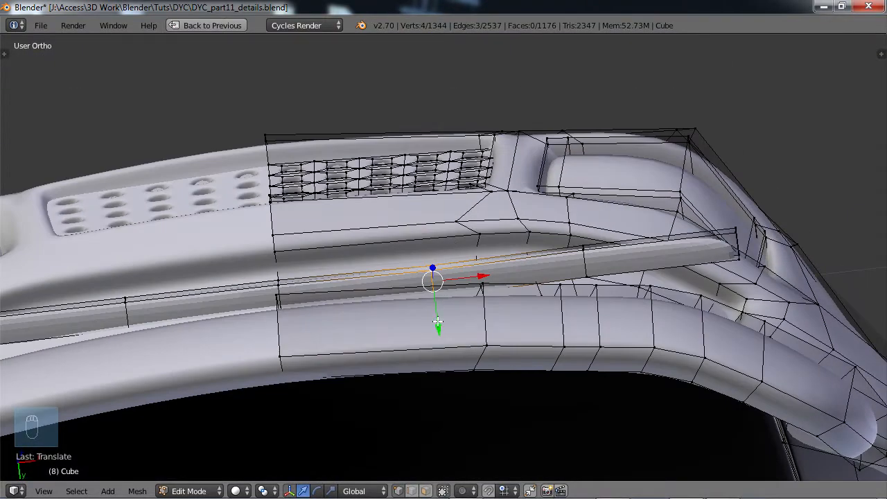
{"action": "left_click_drag", "start_coordinate": [438, 321], "coordinate": [431, 299]}
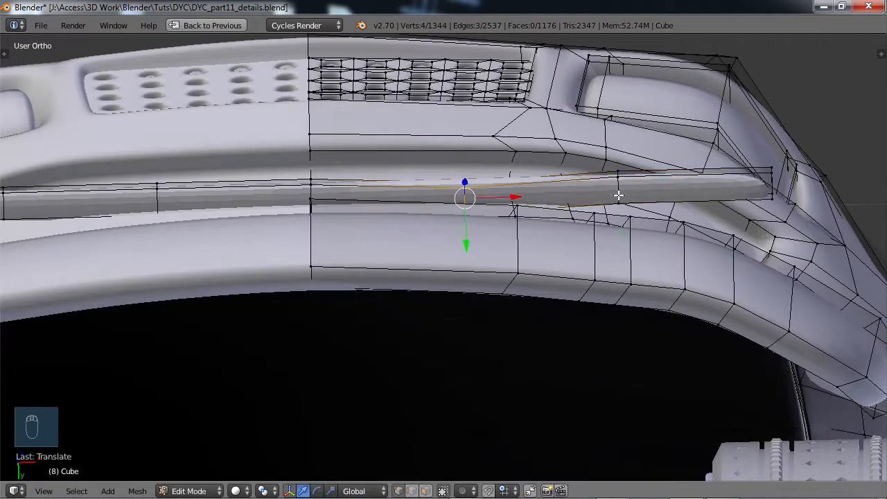
{"action": "right_click", "coordinate": [620, 192]}
{"action": "left_click_drag", "start_coordinate": [618, 230], "coordinate": [619, 253]}
Select the four corner vertices of the bar's outer end and move them along Y into the end of the bumper opening
{"action": "right_click", "coordinate": [775, 185], "text": "alt"}
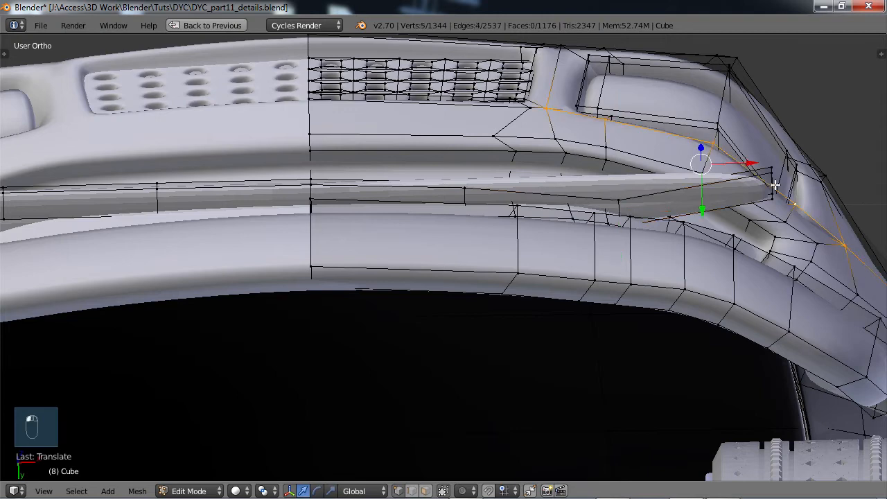
{"action": "right_click", "coordinate": [773, 194]}
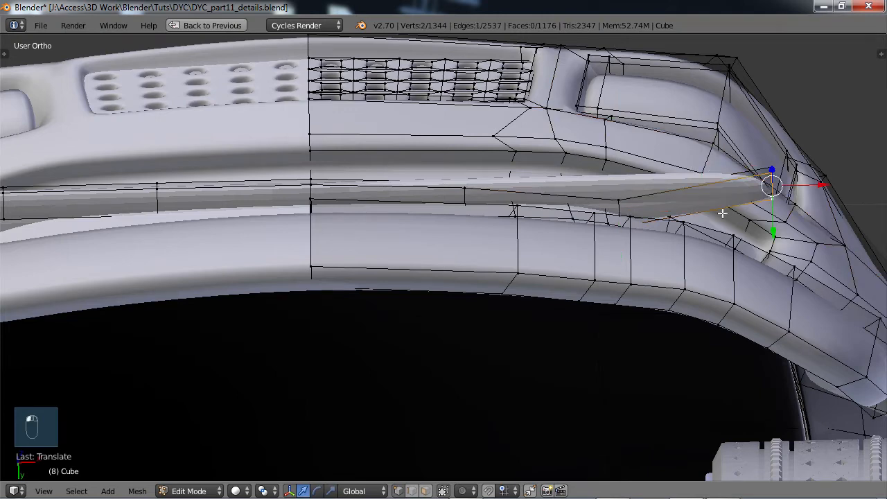
{"action": "middle_click_drag", "start_coordinate": [722, 214], "coordinate": [696, 131]}
{"action": "right_click", "coordinate": [663, 129], "text": "alt"}
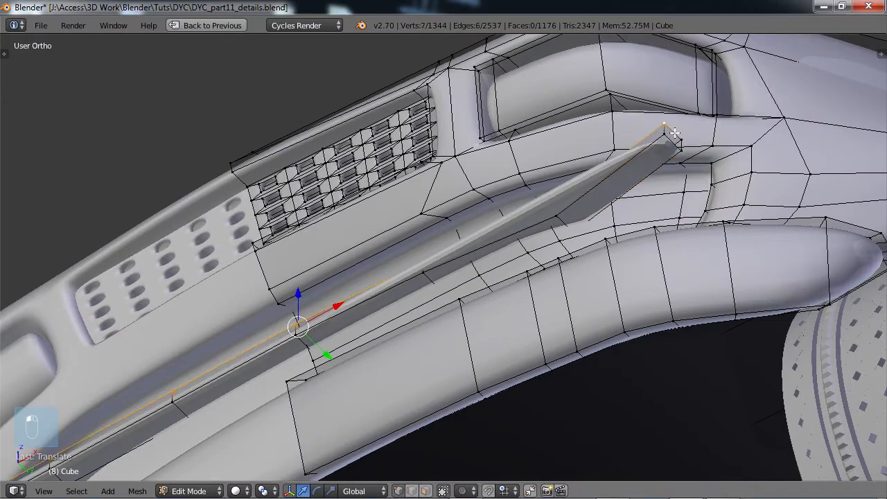
{"action": "right_click", "coordinate": [674, 133]}
{"action": "scroll", "coordinate": [676, 169], "scroll_direction": "up", "scroll_amount": 3}
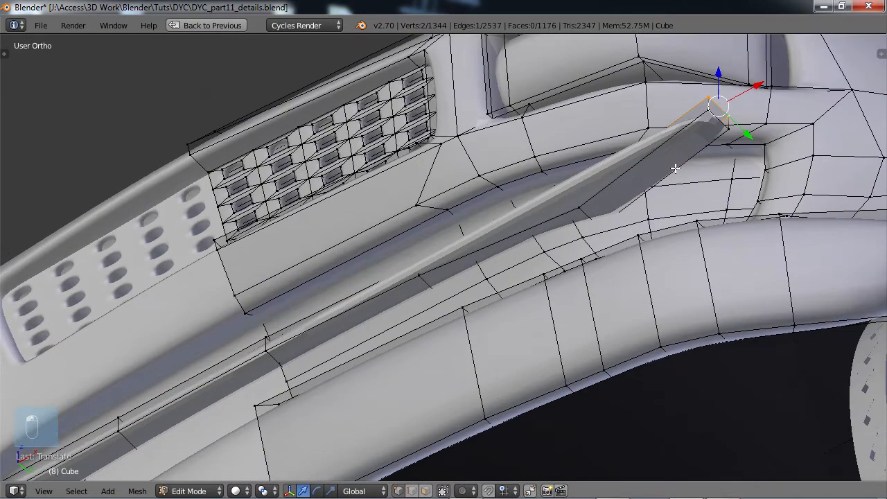
{"action": "middle_click_drag", "start_coordinate": [567, 176], "coordinate": [354, 278], "text": "shift"}
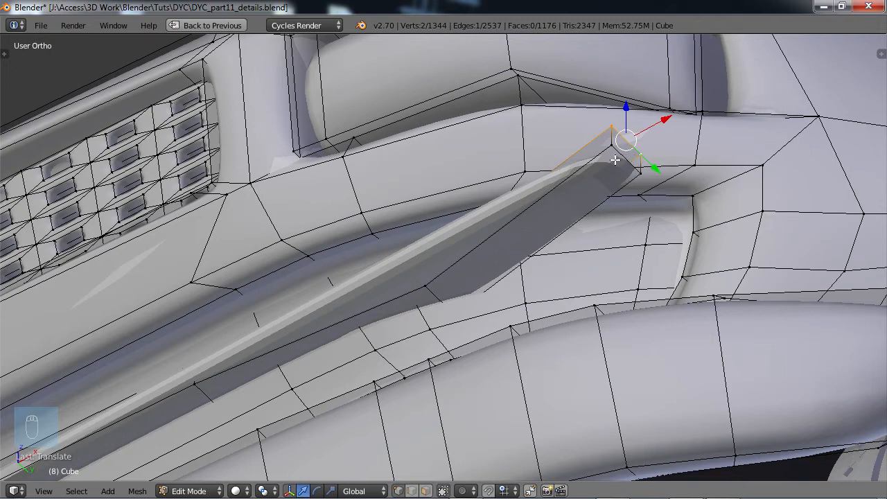
{"action": "right_click", "coordinate": [627, 163], "text": "shift"}
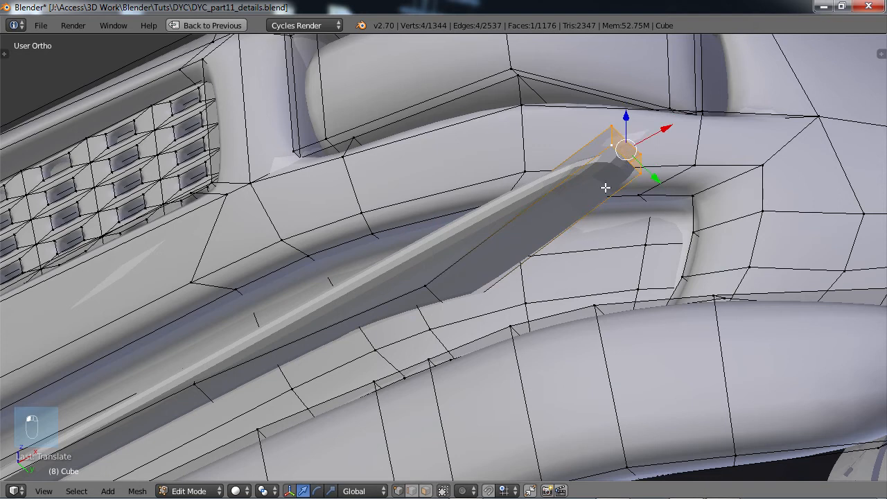
{"action": "key", "text": "e"}
{"action": "key", "text": "y"}
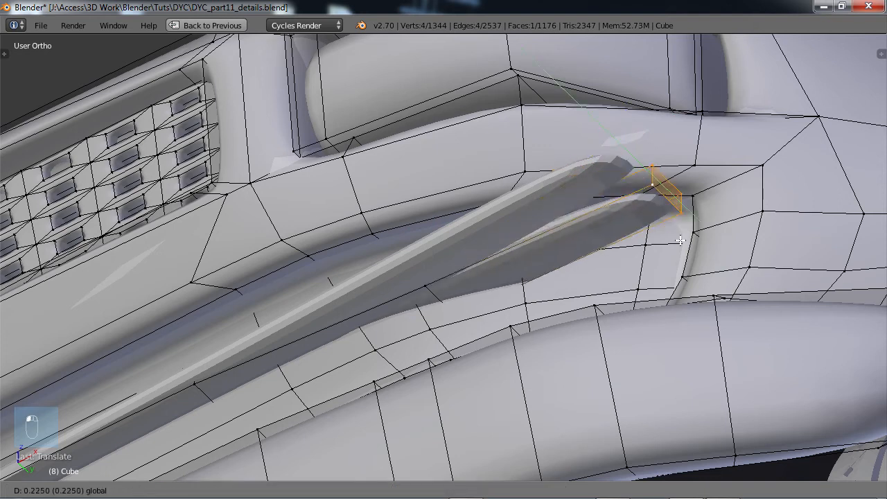
{"action": "left_click", "coordinate": [686, 311]}
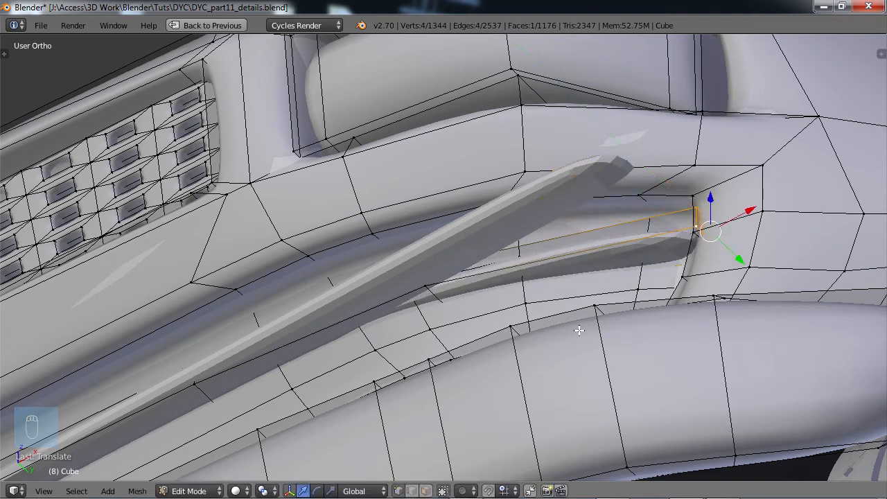
Preview the bar in Object Mode, then delete the two intermediate edge loops from its half on the mirrored side of the bumper
{"action": "scroll", "coordinate": [559, 320], "scroll_direction": "down", "scroll_amount": 3}
{"action": "middle_click_drag", "start_coordinate": [557, 319], "coordinate": [622, 224]}
{"action": "key", "text": "Tab"}
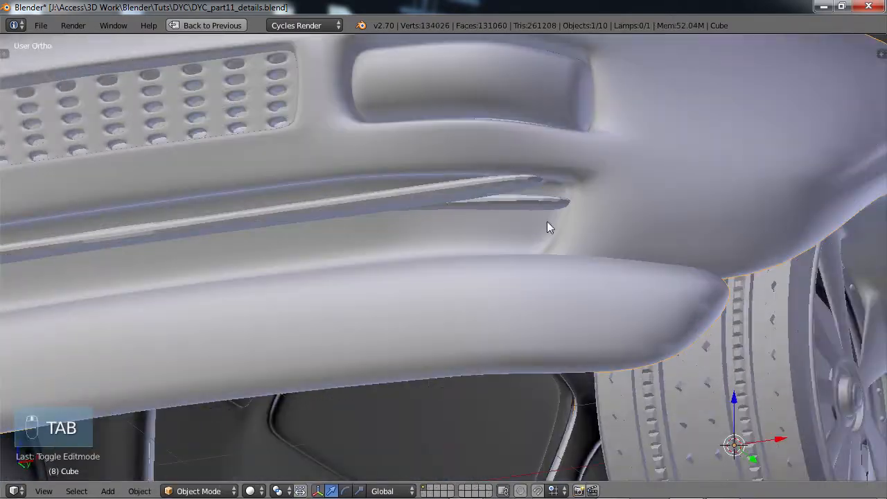
{"action": "middle_click_drag", "start_coordinate": [547, 227], "coordinate": [550, 159]}
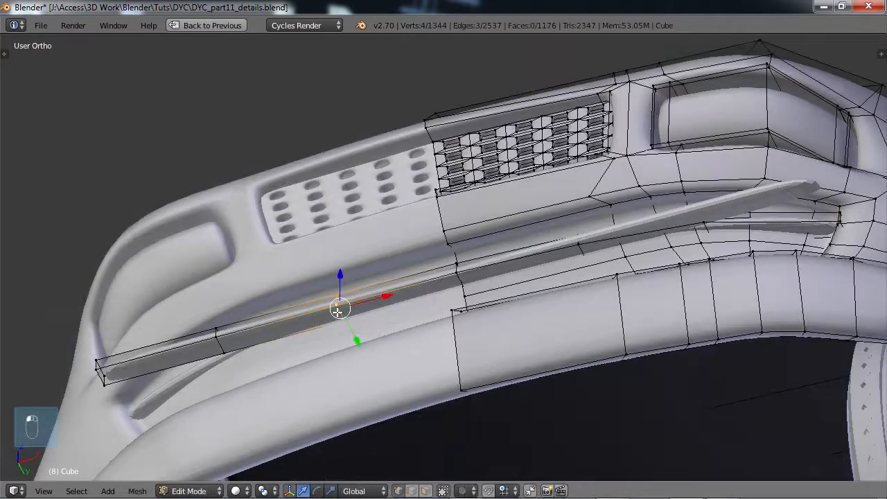
{"action": "key", "text": "x"}
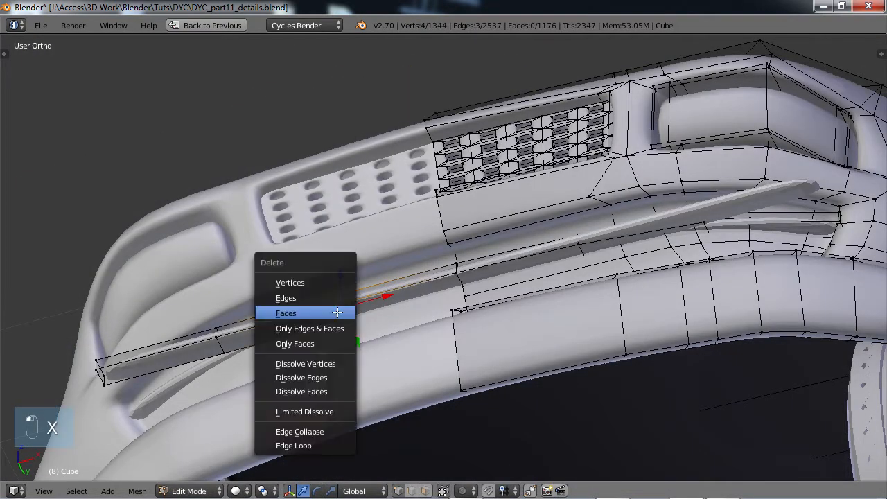
{"action": "left_click", "coordinate": [320, 441]}
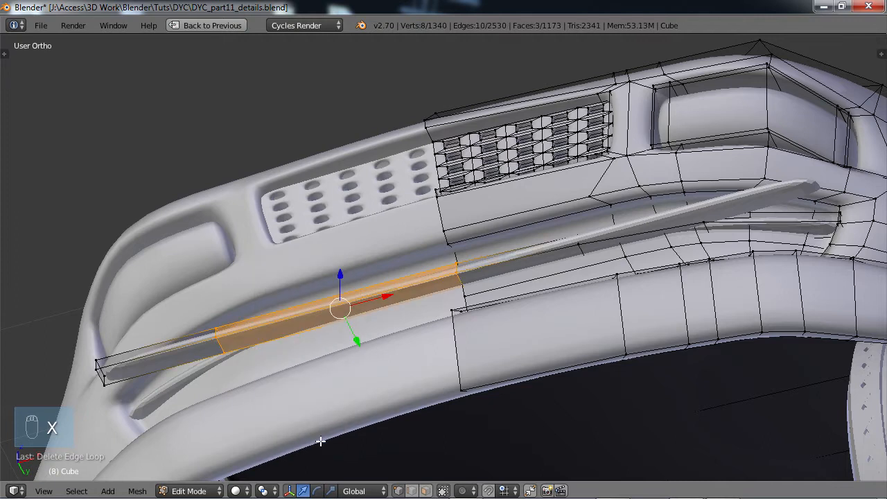
{"action": "right_click", "coordinate": [215, 342], "text": "alt"}
{"action": "key", "text": "x"}
{"action": "left_click", "coordinate": [215, 341]}
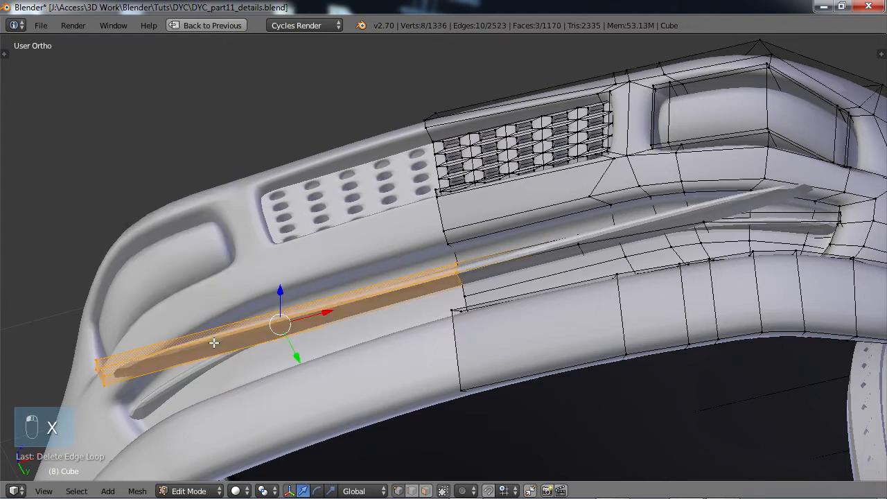
Delete the remaining end vertices of the bar on the mirrored side, including the one left stray, so only the modelled half remains
{"action": "right_click", "coordinate": [91, 377]}
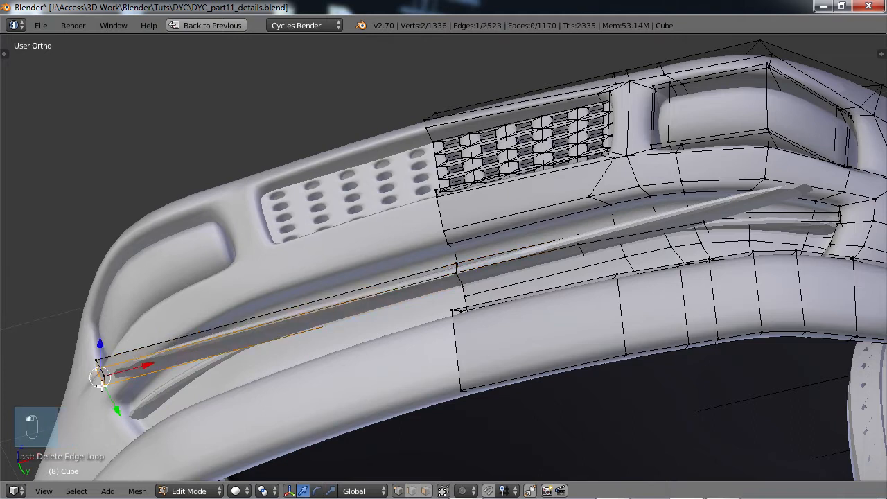
{"action": "key", "text": "b"}
{"action": "left_click_drag", "start_coordinate": [85, 351], "coordinate": [114, 397]}
{"action": "key", "text": "x"}
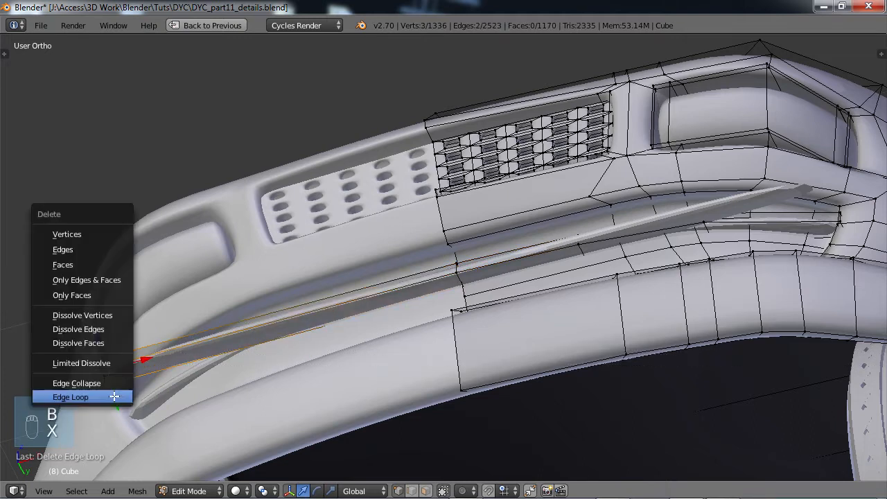
{"action": "left_click", "coordinate": [84, 236]}
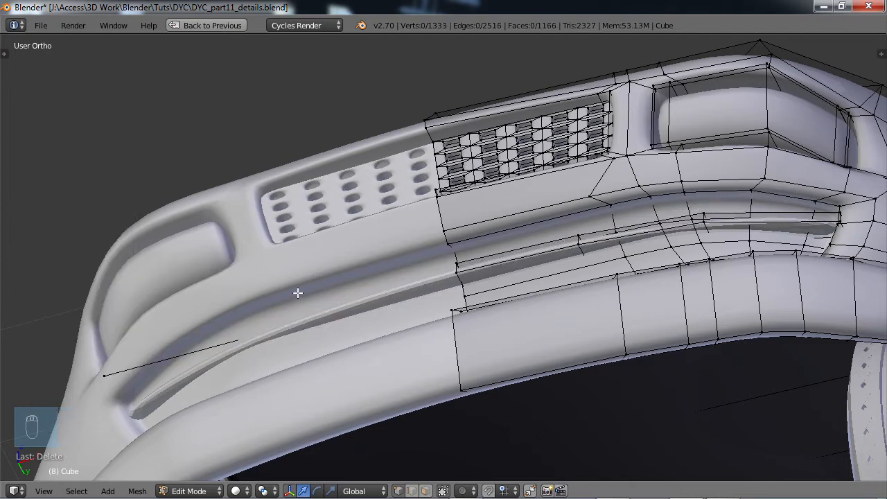
{"action": "mouse_move", "coordinate": [285, 311]}
{"action": "middle_mouse_down"}
{"action": "mouse_move", "coordinate": [299, 297]}
{"action": "mouse_move", "coordinate": [295, 316]}
{"action": "middle_mouse_up"}
{"action": "right_click", "coordinate": [101, 349]}
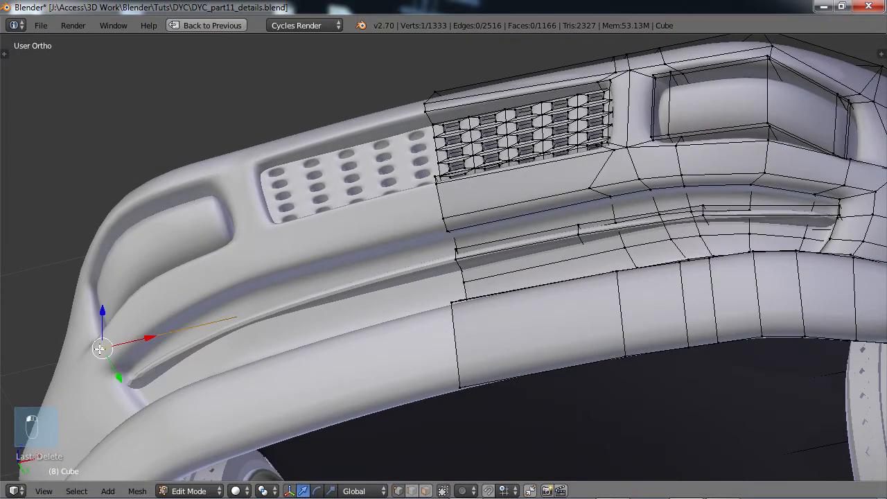
{"action": "key", "text": "x"}
{"action": "left_click", "coordinate": [97, 319]}
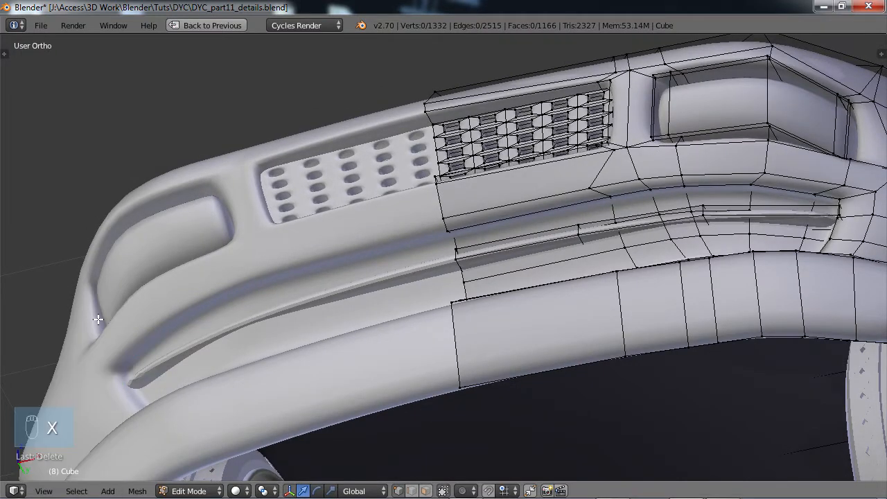
Select the remaining half of the bar with its linked geometry, apply Shade Smooth and preview it in Object Mode
{"action": "middle_click_drag", "start_coordinate": [99, 321], "coordinate": [633, 307]}
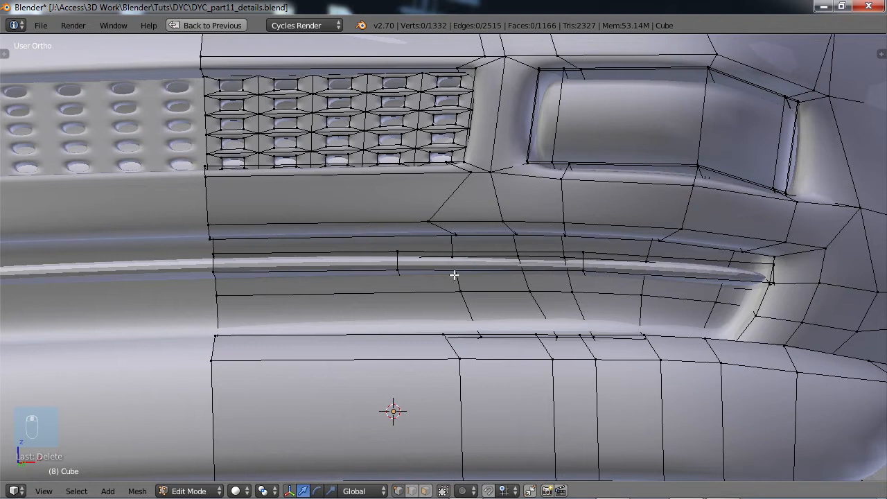
{"action": "right_click", "coordinate": [402, 254]}
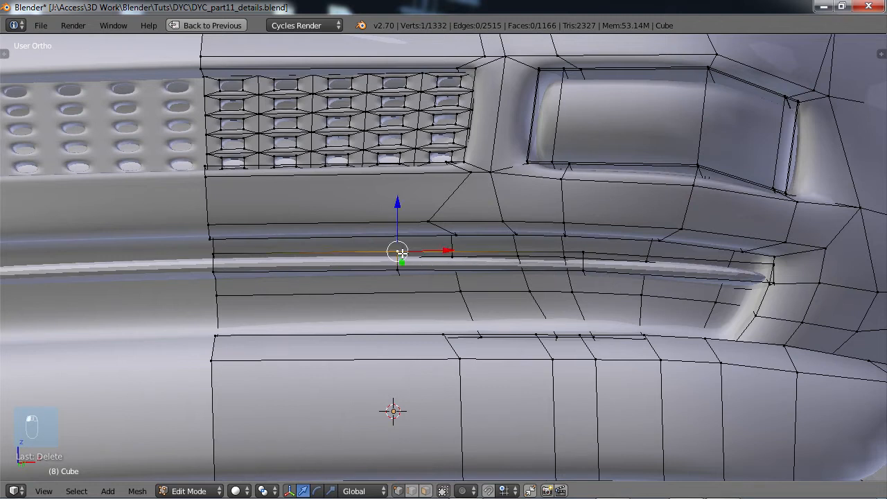
{"action": "key", "text": "l"}
{"action": "key", "text": "t"}
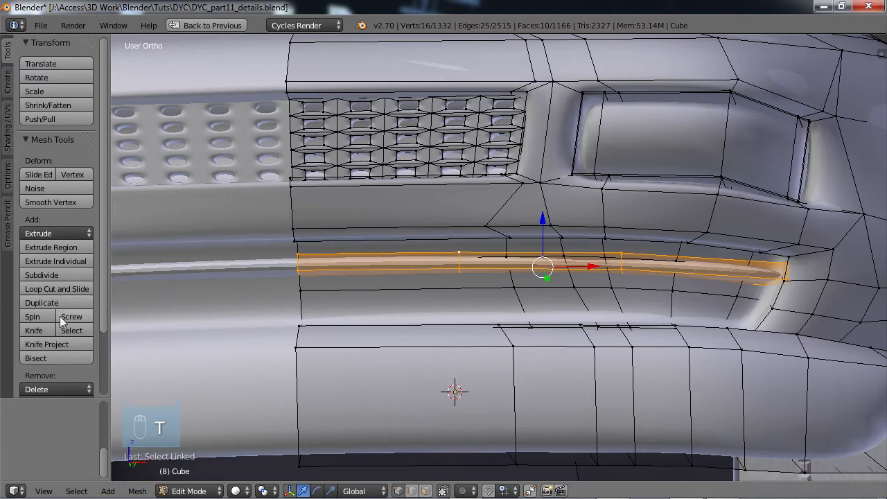
{"action": "key", "text": "t"}
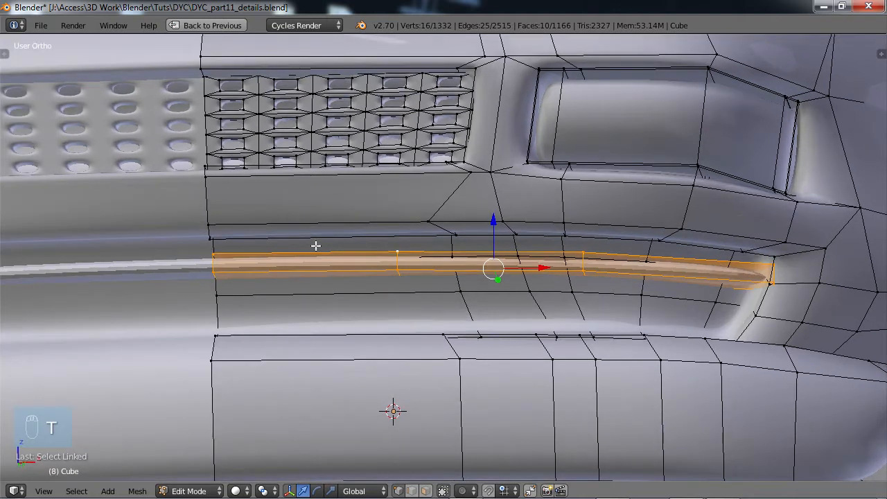
{"action": "key", "text": "w"}
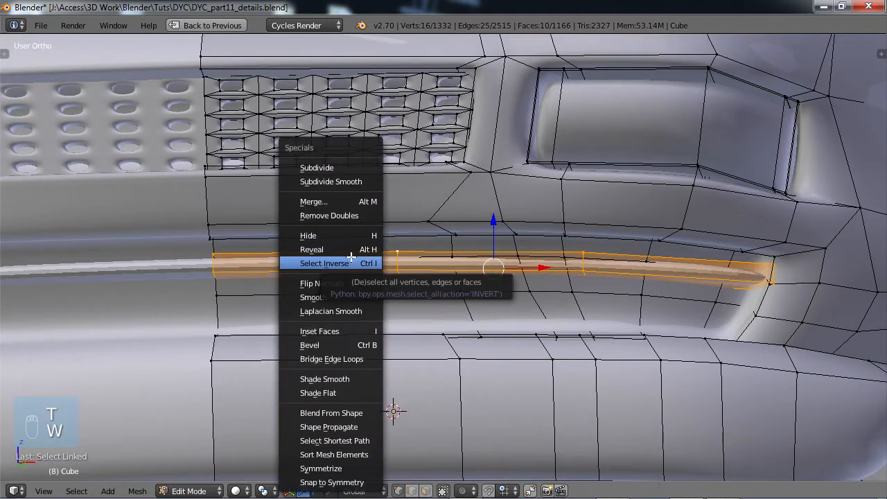
{"action": "left_click", "coordinate": [324, 379]}
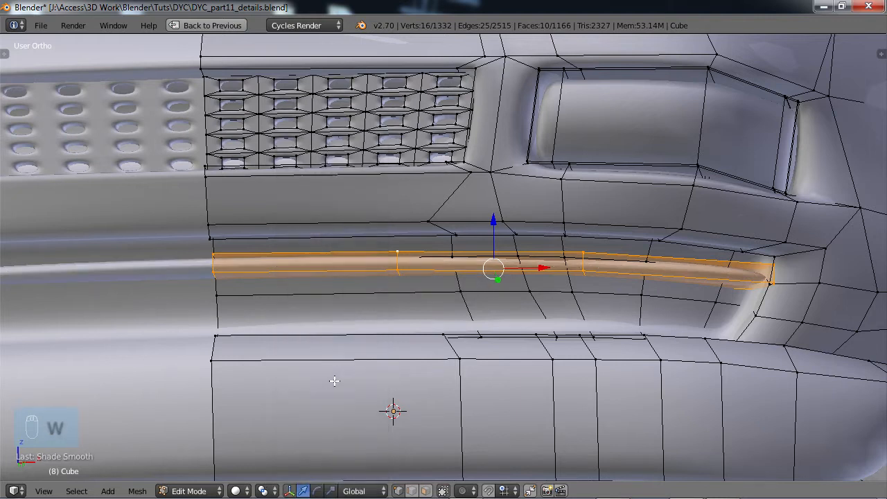
{"action": "middle_click_drag", "start_coordinate": [526, 319], "coordinate": [574, 308]}
{"action": "key", "text": "Tab"}
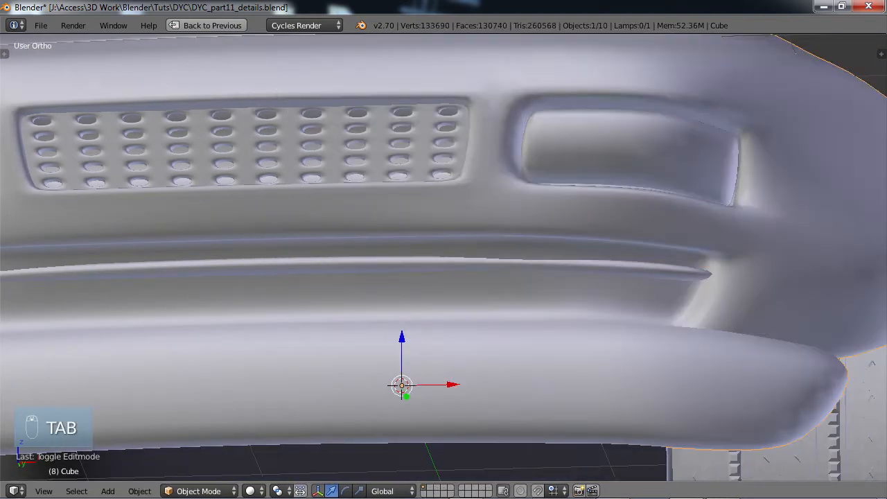
Add a vertical loop cut to the bar and slide it by about 0.942 towards the outer end to tighten that end
{"action": "key", "text": "Tab"}
{"action": "scroll", "coordinate": [561, 296], "scroll_direction": "up", "scroll_amount": 2}
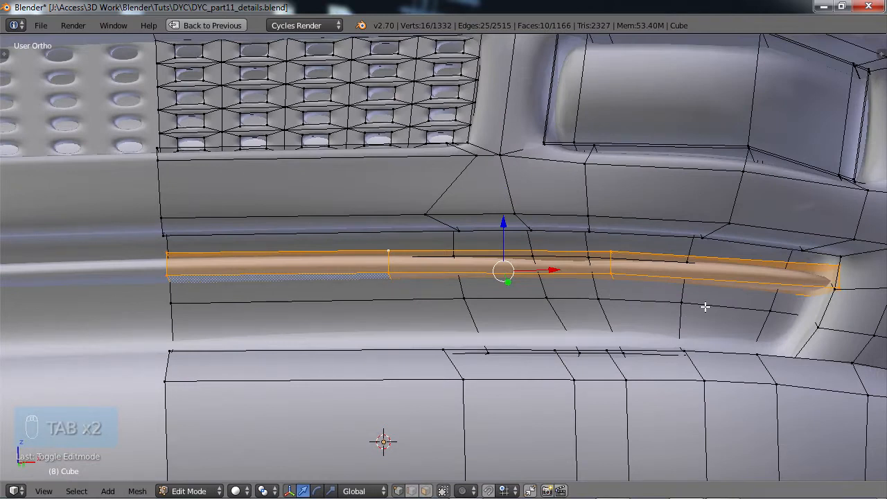
{"action": "key", "text": "ctrl+r"}
{"action": "left_click", "coordinate": [713, 280]}
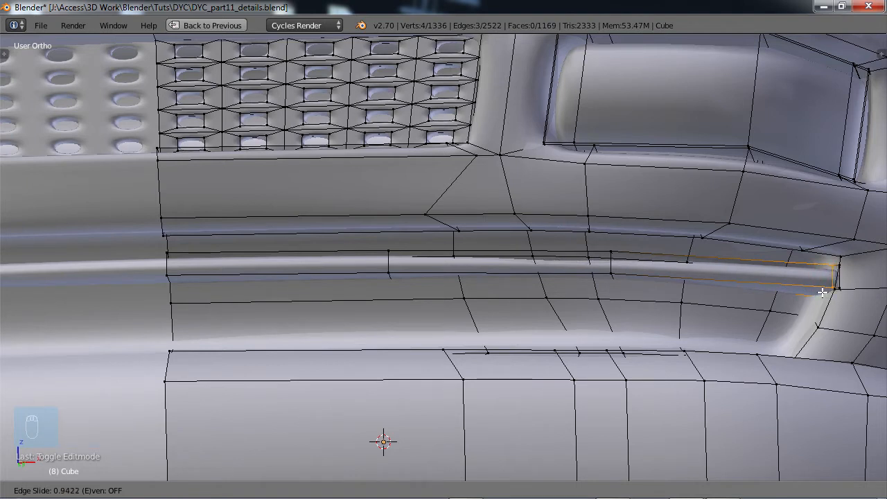
{"action": "left_click", "coordinate": [822, 292]}
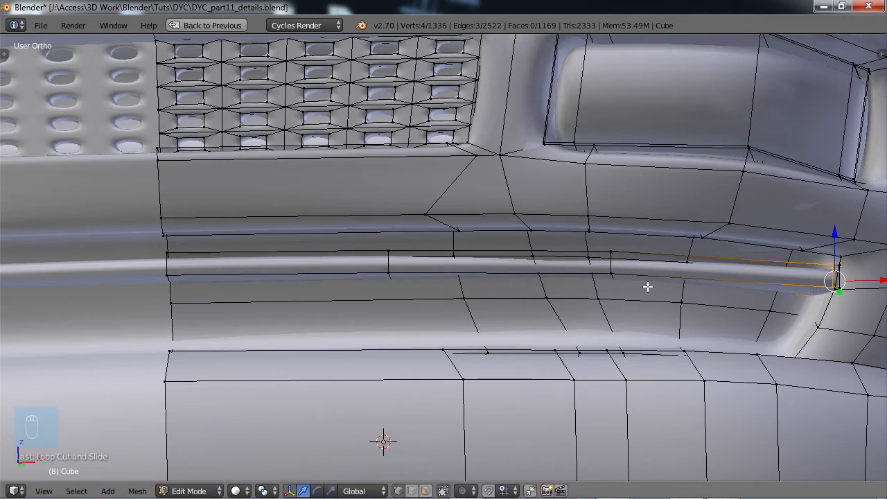
Add two lengthwise loop cuts along the front bar, leaving them unslid at their centred positions
{"action": "key", "text": "ctrl+r"}
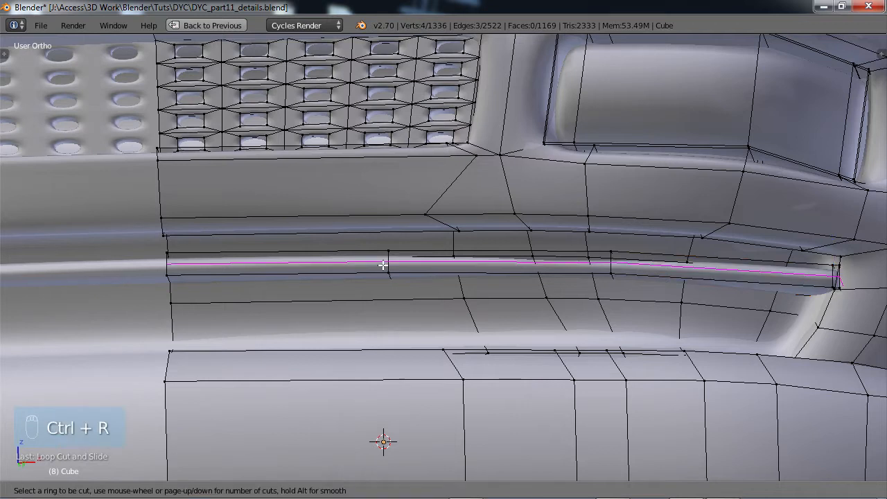
{"action": "scroll", "coordinate": [383, 265], "scroll_direction": "up", "scroll_amount": 1}
{"action": "left_click", "coordinate": [383, 265]}
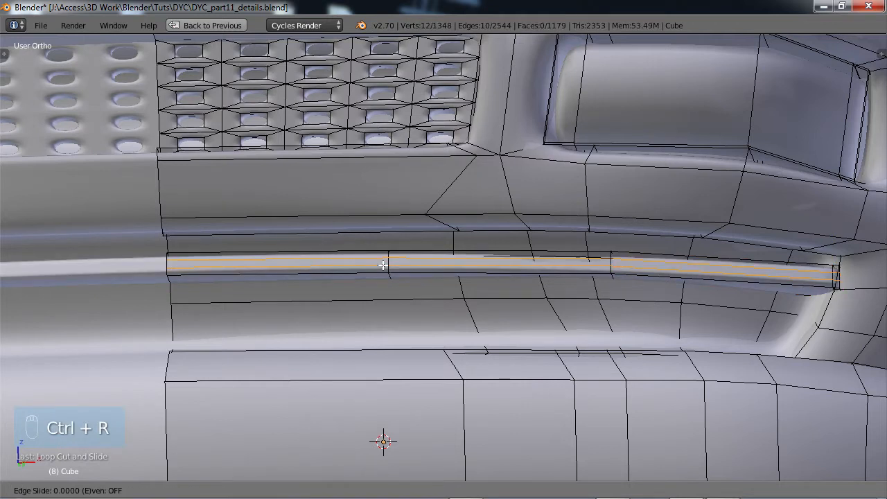
{"action": "right_click", "coordinate": [383, 265]}
Select the bar's front vertices at the car's centre line and move them backward along Y
{"action": "scroll", "coordinate": [395, 311], "scroll_direction": "down", "scroll_amount": 6}
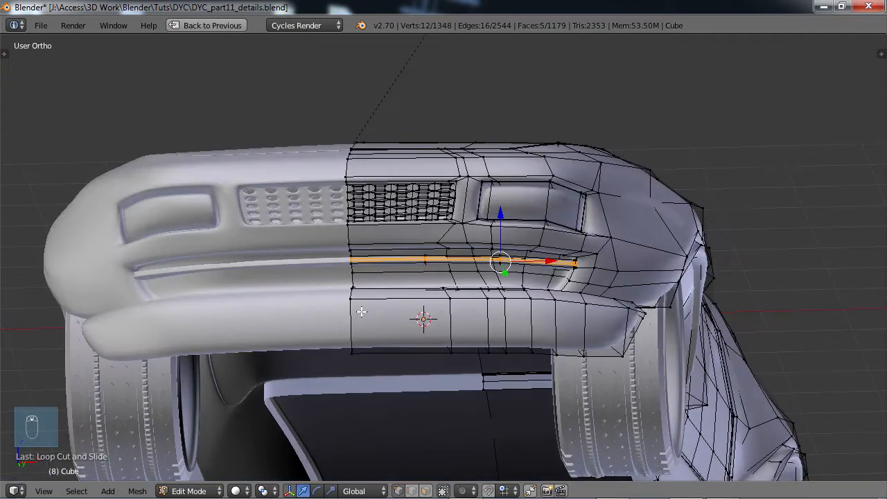
{"action": "middle_click_drag", "start_coordinate": [361, 311], "coordinate": [398, 225]}
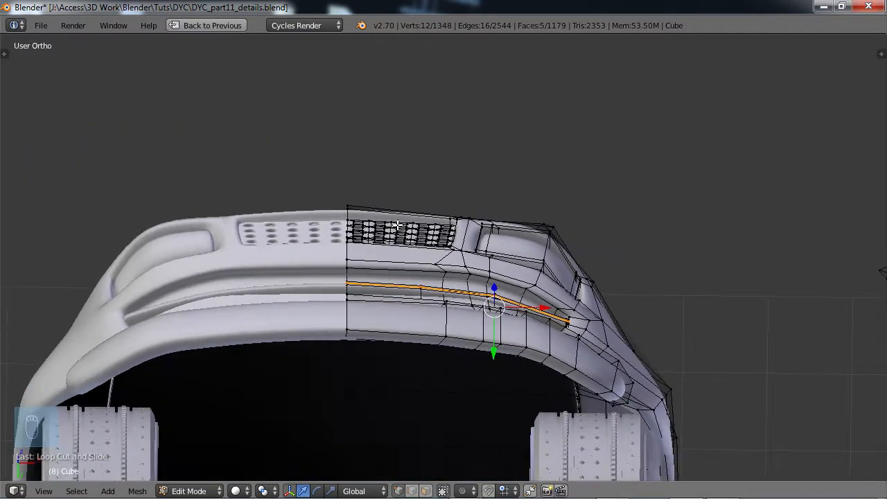
{"action": "scroll", "coordinate": [397, 250], "scroll_direction": "up", "scroll_amount": 8}
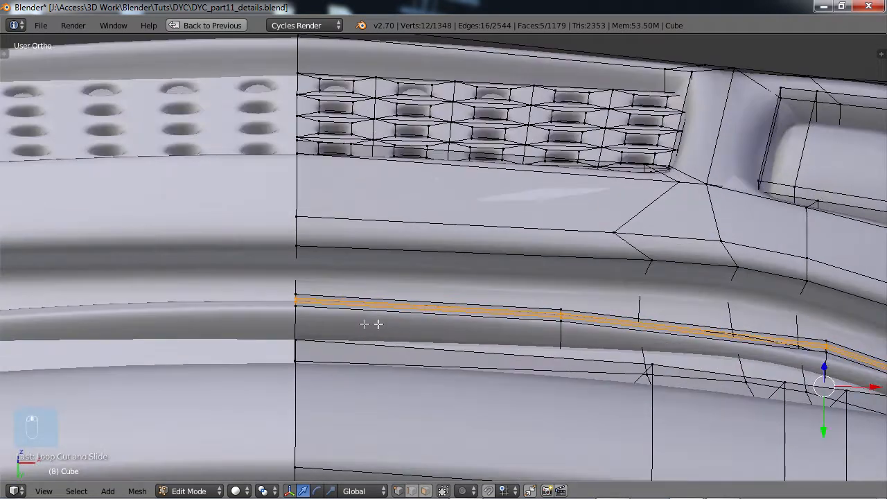
{"action": "middle_click_drag", "start_coordinate": [378, 324], "coordinate": [483, 300], "text": "shift"}
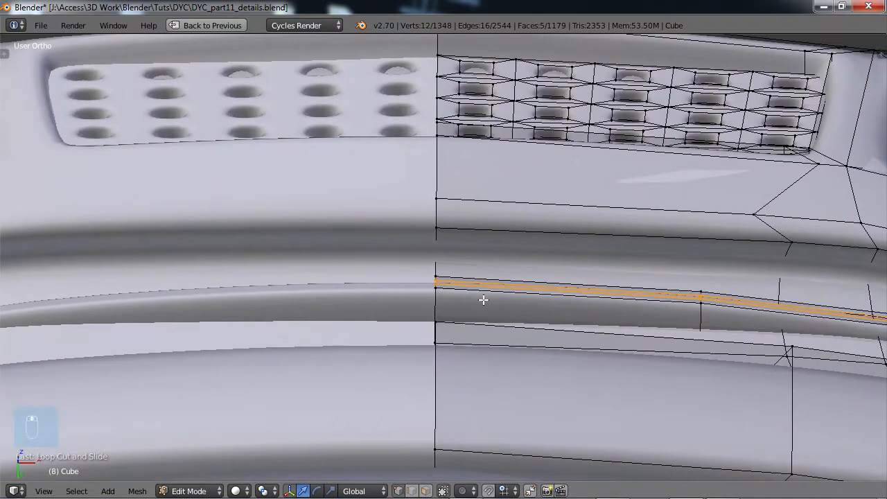
{"action": "right_click", "coordinate": [437, 275]}
{"action": "key", "text": "c"}
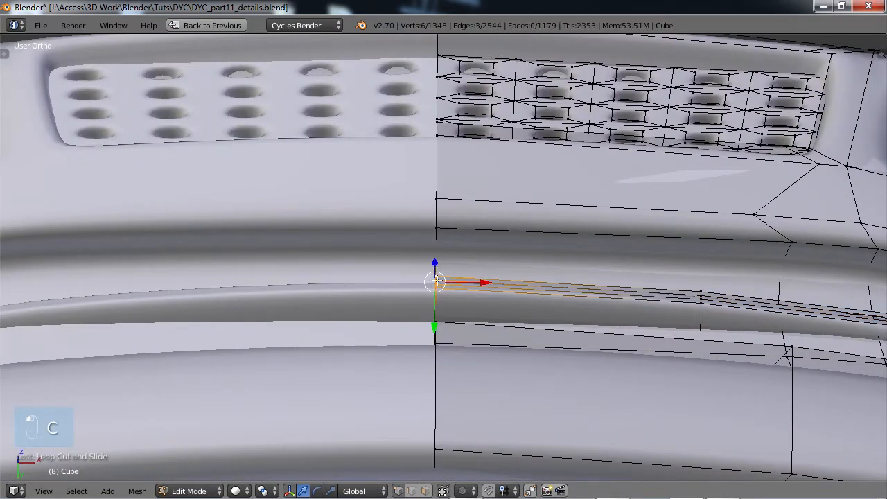
{"action": "mouse_move", "coordinate": [434, 328]}
{"action": "left_mouse_down"}
{"action": "mouse_move", "coordinate": [435, 375]}
{"action": "mouse_move", "coordinate": [437, 344]}
{"action": "left_mouse_up"}
Select the front vertices of the bar's first intermediate column from the centre and shift them slightly backward along Y
{"action": "middle_click_drag", "start_coordinate": [683, 311], "coordinate": [414, 215], "text": "shift"}
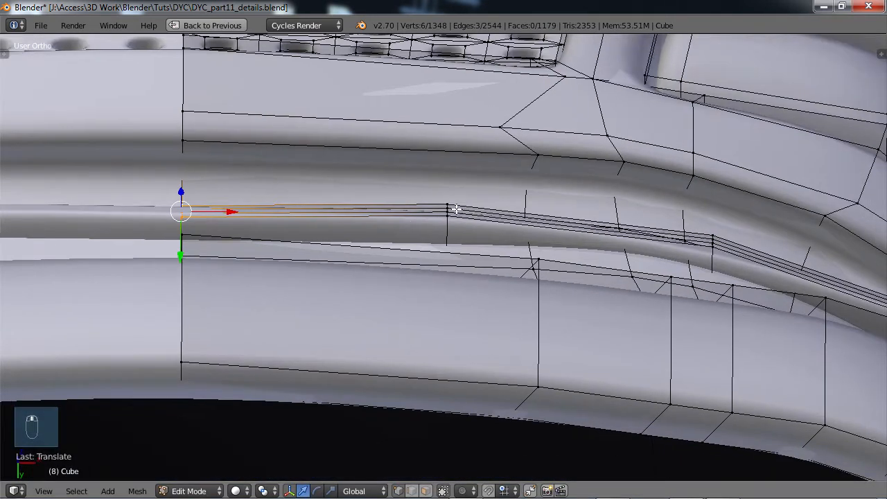
{"action": "right_click", "coordinate": [448, 210]}
{"action": "key", "text": "c"}
{"action": "left_click", "coordinate": [452, 204]}
{"action": "right_click", "coordinate": [452, 210]}
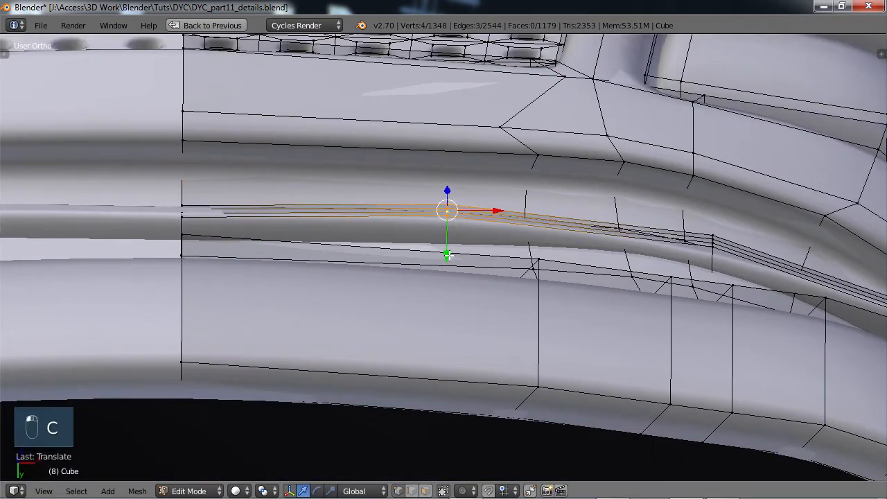
{"action": "mouse_move", "coordinate": [448, 256]}
{"action": "left_mouse_down"}
{"action": "mouse_move", "coordinate": [447, 268]}
{"action": "mouse_move", "coordinate": [447, 258]}
{"action": "left_mouse_up"}
Select the front vertices of the bar's second intermediate column and move them forward along Y to round the bend
{"action": "middle_click_drag", "start_coordinate": [627, 255], "coordinate": [375, 246], "text": "shift"}
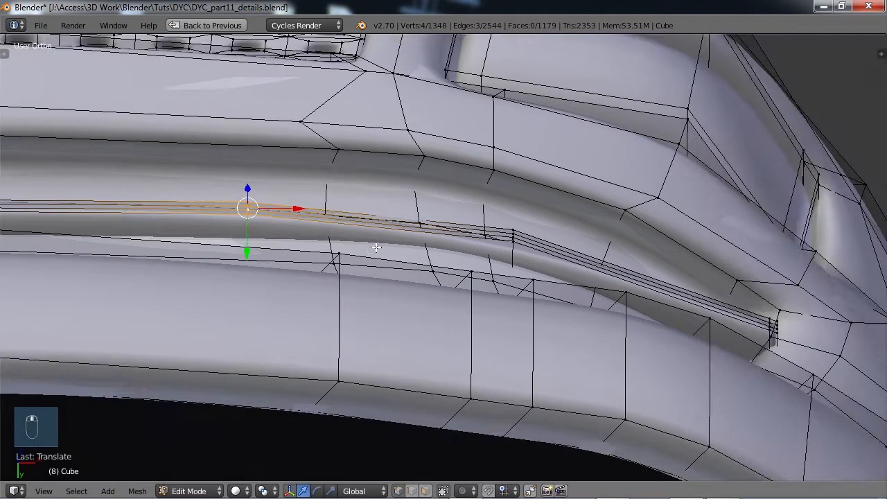
{"action": "right_click", "coordinate": [516, 234]}
{"action": "key", "text": "c"}
{"action": "left_click", "coordinate": [517, 250]}
{"action": "right_click", "coordinate": [517, 255]}
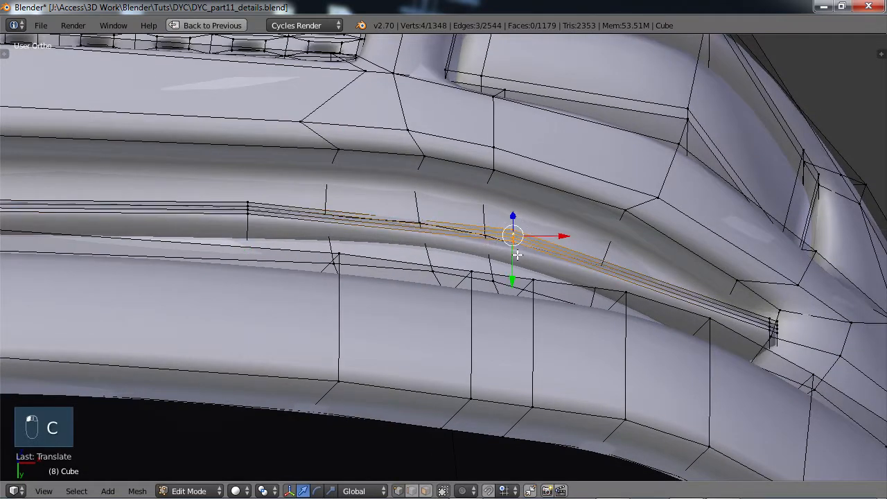
{"action": "left_click_drag", "start_coordinate": [513, 279], "coordinate": [510, 270]}
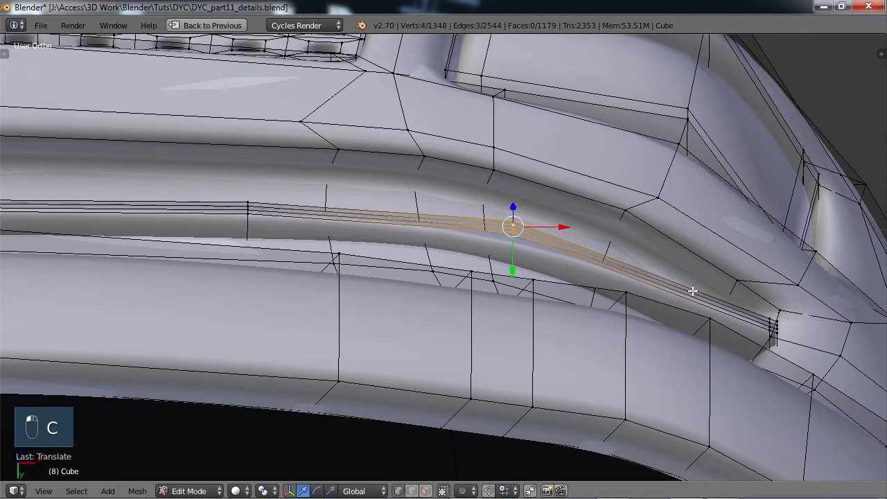
Select the vertices at the bar's outer end and deselect the bumper opening's upper corner vertex picked up with them
{"action": "middle_click_drag", "start_coordinate": [685, 287], "coordinate": [369, 192], "text": "shift"}
{"action": "middle_click_drag", "start_coordinate": [370, 195], "coordinate": [378, 228]}
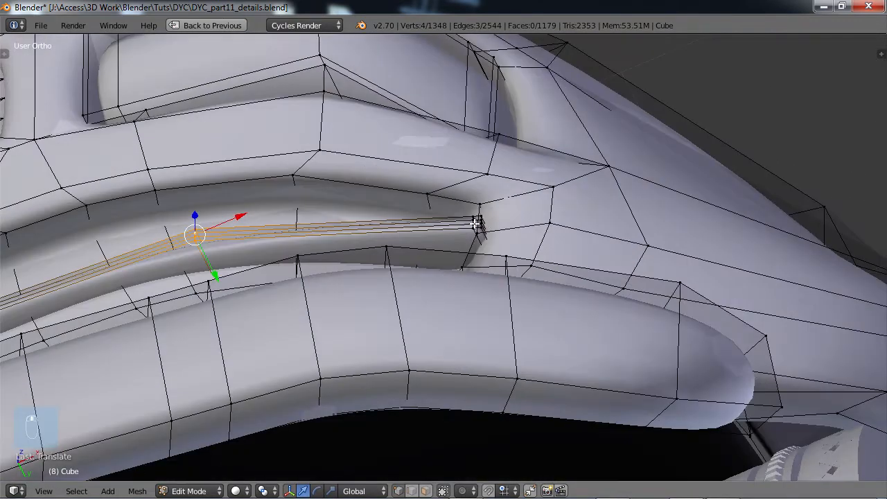
{"action": "right_click", "coordinate": [476, 223]}
{"action": "key", "text": "c"}
{"action": "left_click", "coordinate": [481, 223]}
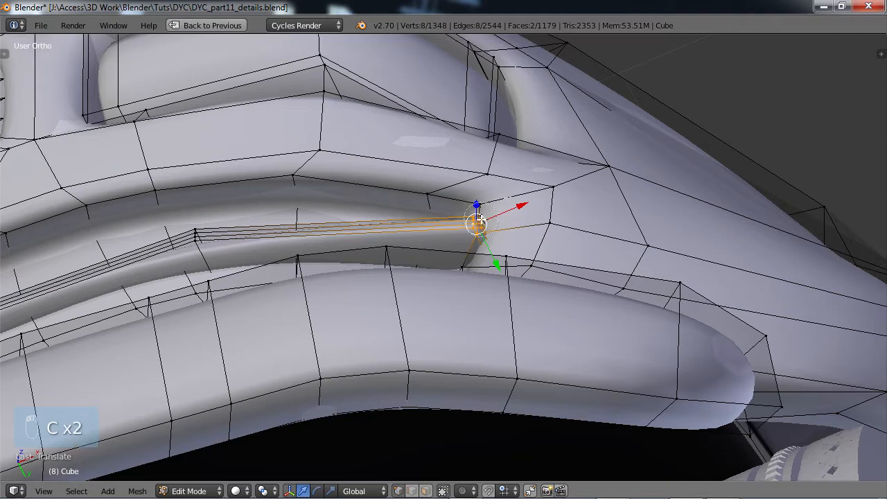
{"action": "right_click", "coordinate": [492, 225]}
{"action": "middle_click_drag", "start_coordinate": [489, 242], "coordinate": [554, 191]}
{"action": "scroll", "coordinate": [460, 276], "scroll_direction": "up", "scroll_amount": 3}
{"action": "middle_click_drag", "start_coordinate": [460, 275], "coordinate": [403, 424], "text": "shift"}
{"action": "scroll", "coordinate": [403, 423], "scroll_direction": "up", "scroll_amount": 2}
{"action": "scroll", "coordinate": [403, 423], "scroll_direction": "up", "scroll_amount": 1}
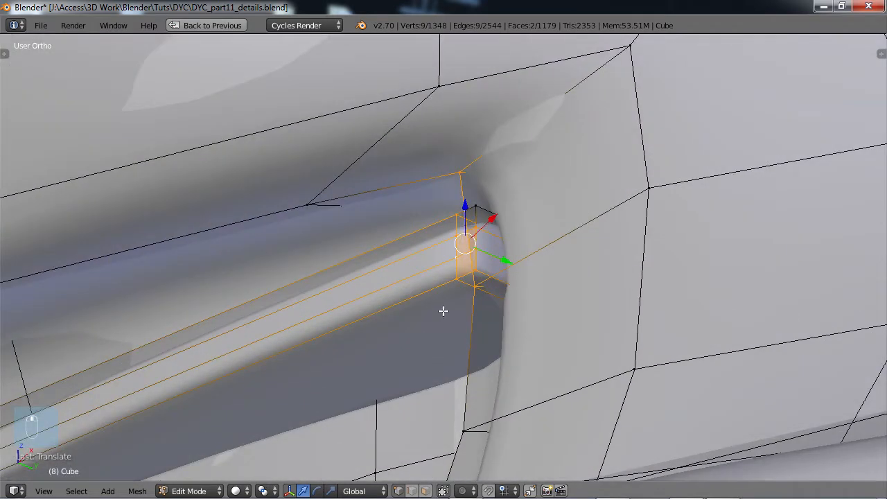
{"action": "right_click", "coordinate": [457, 169], "text": "shift"}
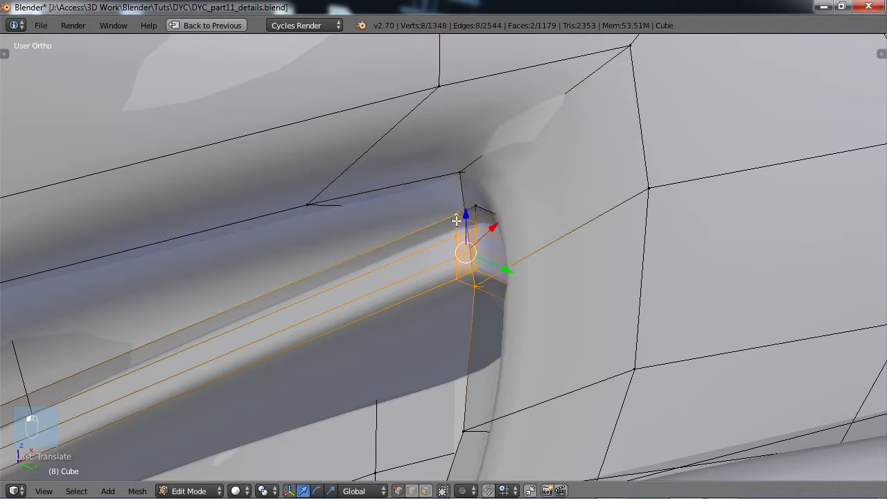
Turn off limiting the selection to visible geometry and add the upper corner vertex of the bar's outer end to the selection
{"action": "middle_click_drag", "start_coordinate": [474, 279], "coordinate": [465, 406]}
{"action": "scroll", "coordinate": [388, 266], "scroll_direction": "up", "scroll_amount": 5}
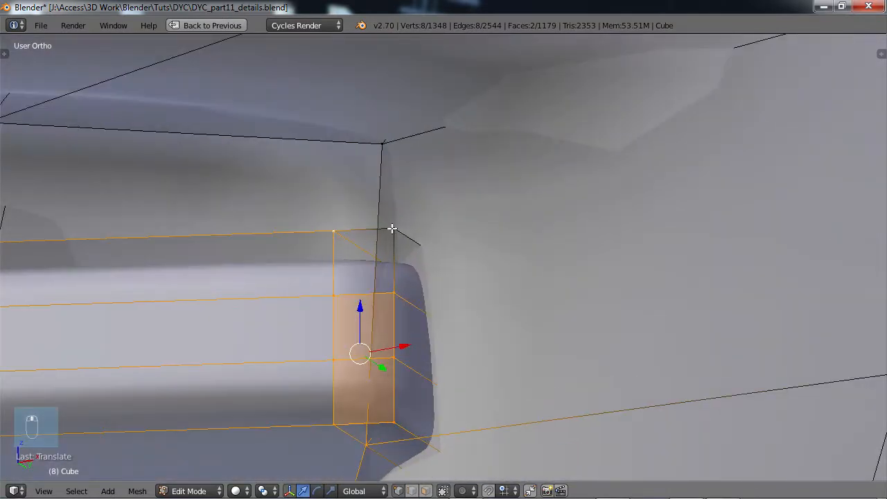
{"action": "key", "text": "b"}
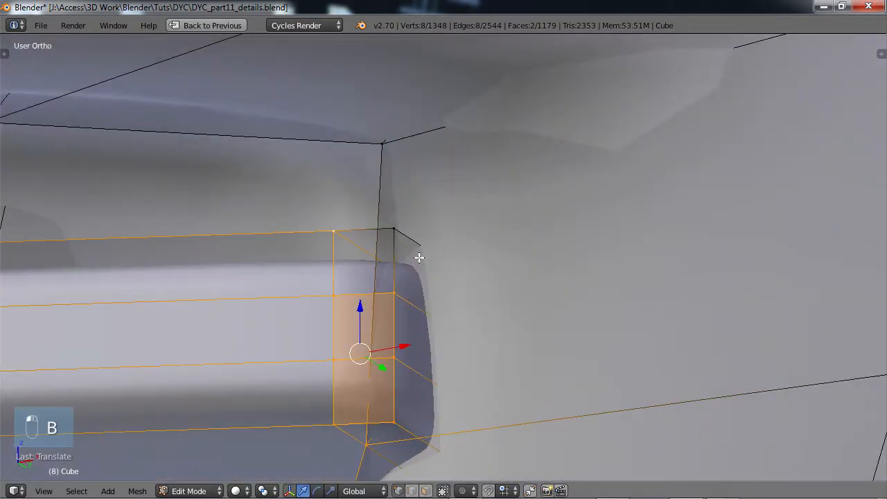
{"action": "middle_click_drag", "start_coordinate": [461, 287], "coordinate": [420, 270]}
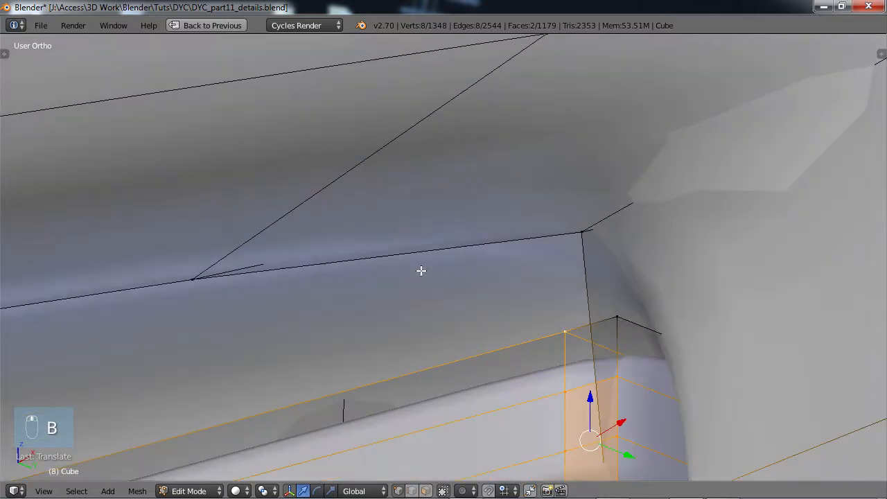
{"action": "middle_click_drag", "start_coordinate": [504, 324], "coordinate": [623, 239], "text": "shift"}
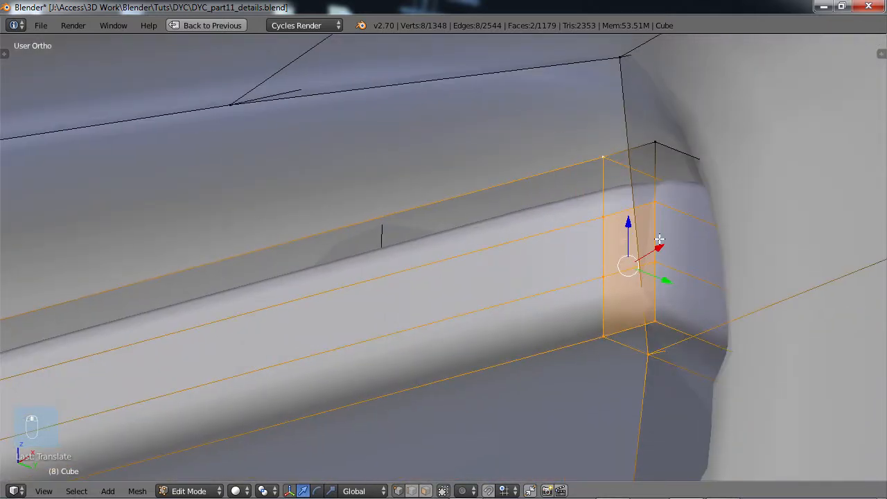
{"action": "scroll", "coordinate": [659, 239], "scroll_direction": "down", "scroll_amount": 2}
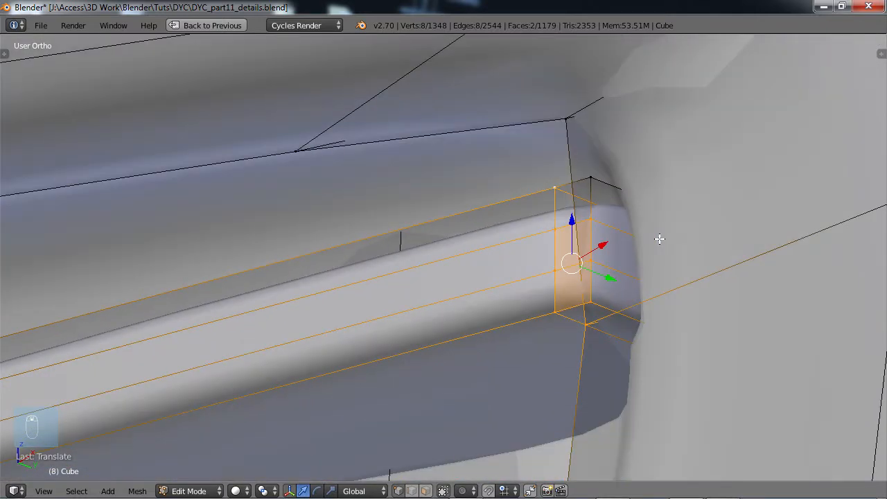
{"action": "left_click", "coordinate": [443, 491]}
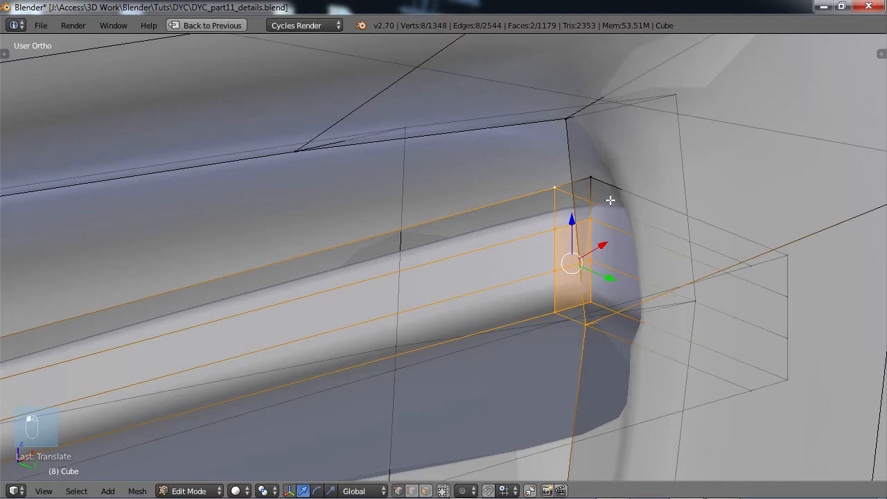
{"action": "right_click", "coordinate": [592, 182], "text": "shift"}
Move the selected outer-end vertices of the bar backward along Y, then inward along X
{"action": "scroll", "coordinate": [564, 267], "scroll_direction": "down", "scroll_amount": 4}
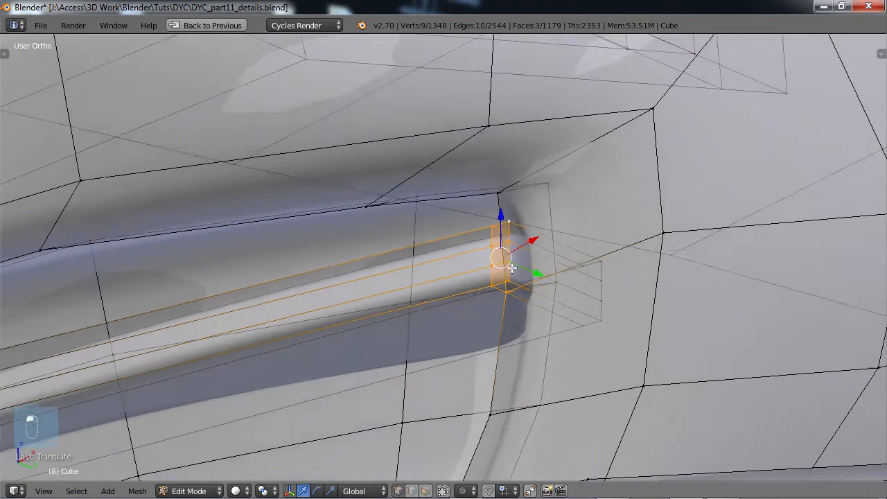
{"action": "middle_click_drag", "start_coordinate": [510, 268], "coordinate": [608, 241]}
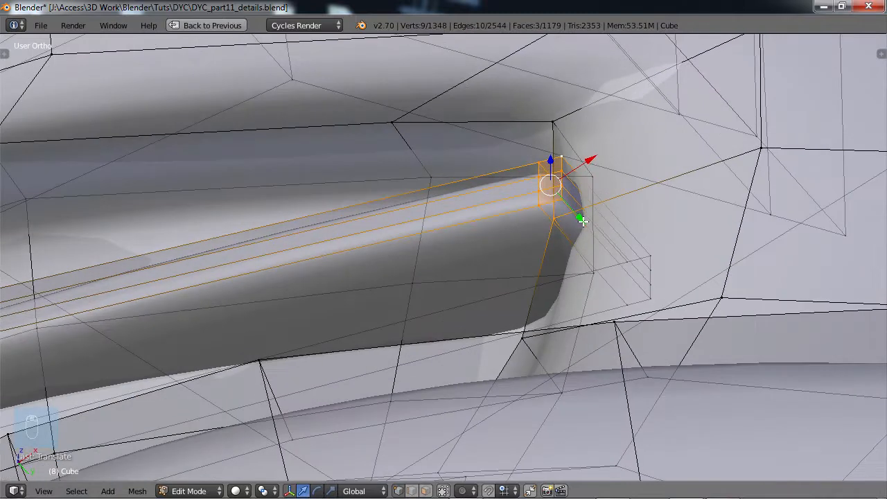
{"action": "left_click_drag", "start_coordinate": [582, 222], "coordinate": [586, 266]}
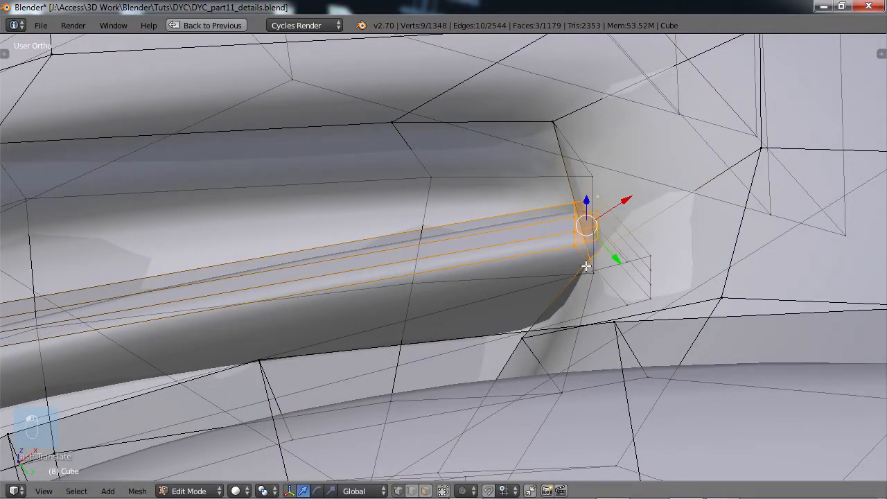
{"action": "left_click_drag", "start_coordinate": [622, 200], "coordinate": [594, 230]}
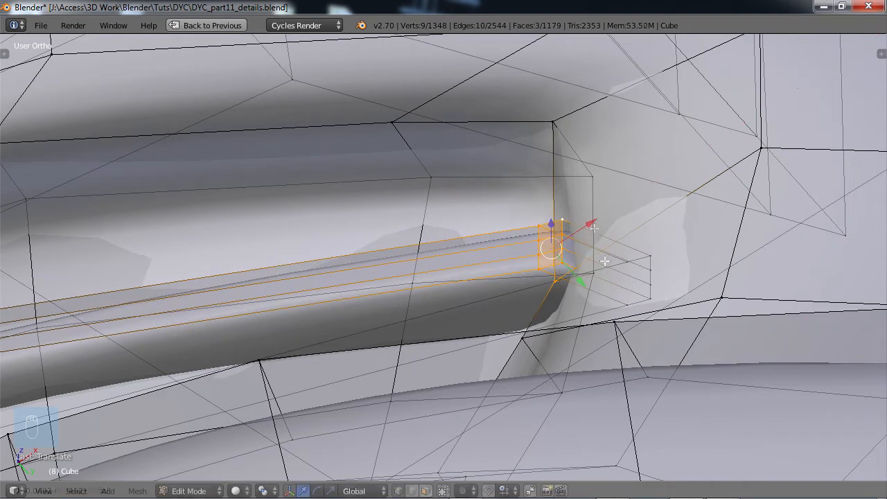
Select the hidden rear vertices at the bar's outer end and move them inward along X
{"action": "right_click", "coordinate": [651, 257]}
{"action": "left_click", "coordinate": [618, 303]}
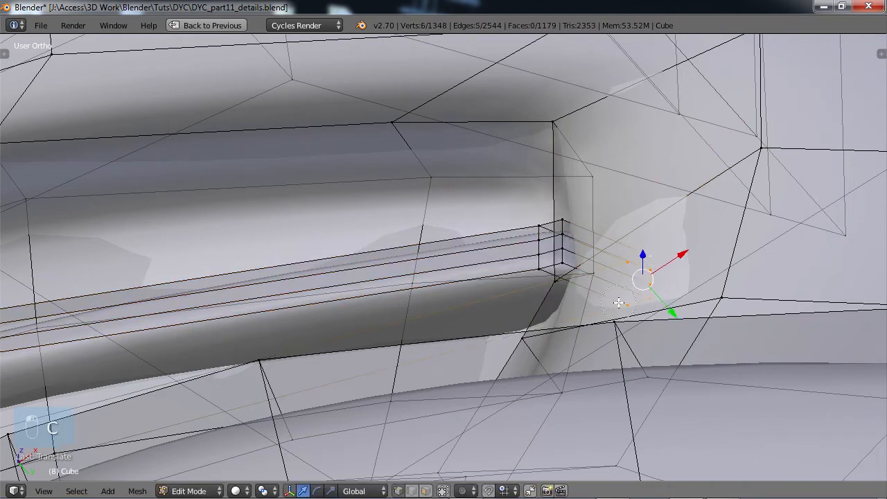
{"action": "left_click_drag", "start_coordinate": [671, 266], "coordinate": [607, 288]}
Preview the reshaped bar in Object Mode, examining its outer end and curve, and return to Edit Mode
{"action": "scroll", "coordinate": [607, 287], "scroll_direction": "down", "scroll_amount": 7}
{"action": "key", "text": "Tab"}
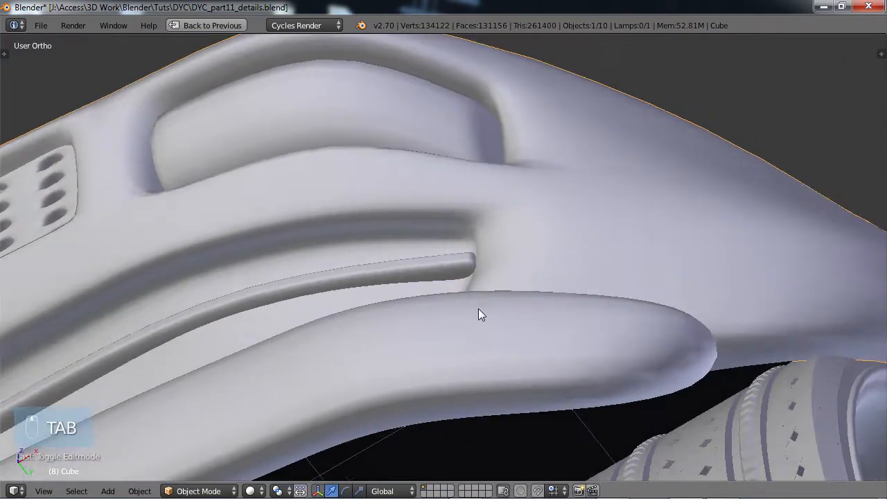
{"action": "middle_click_drag", "start_coordinate": [478, 310], "coordinate": [514, 334]}
{"action": "middle_click_drag", "start_coordinate": [276, 340], "coordinate": [528, 327], "text": "shift"}
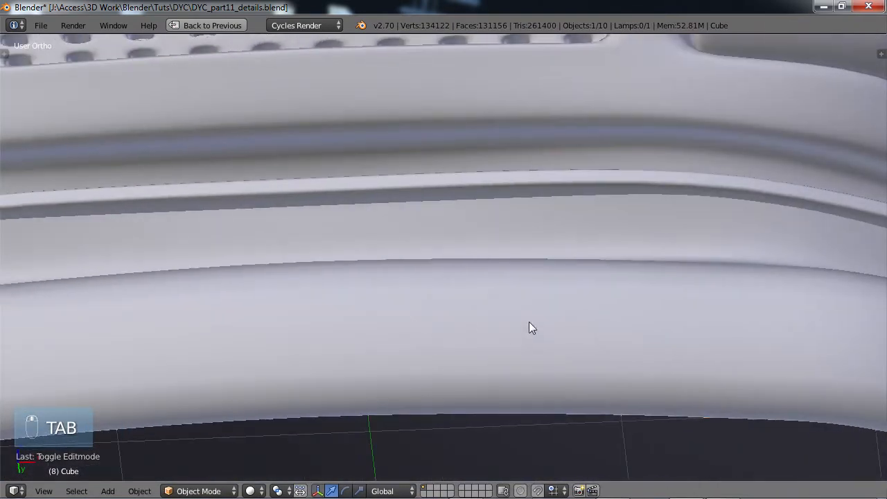
{"action": "middle_click_drag", "start_coordinate": [437, 302], "coordinate": [433, 371]}
{"action": "scroll", "coordinate": [436, 296], "scroll_direction": "down", "scroll_amount": 7}
{"action": "key", "text": "Tab"}
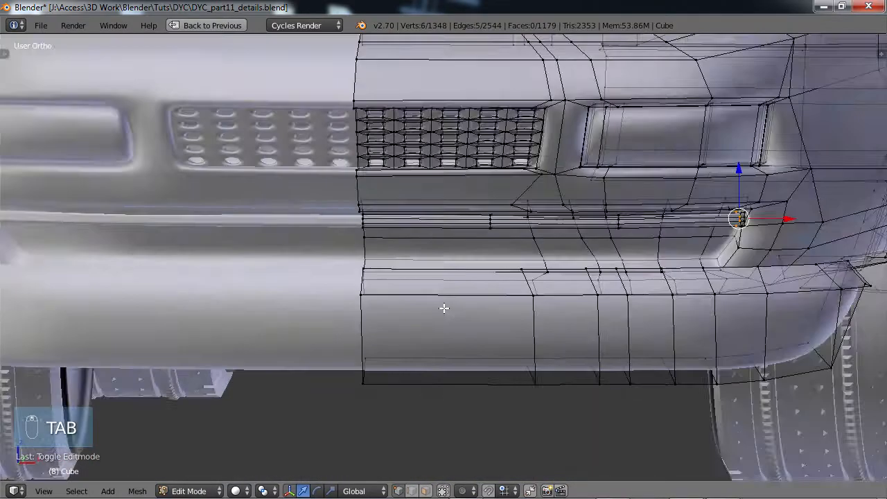
Select the whole bar with its linked geometry, duplicate it and move the copy down along Z below the original
{"action": "scroll", "coordinate": [406, 263], "scroll_direction": "up", "scroll_amount": 6}
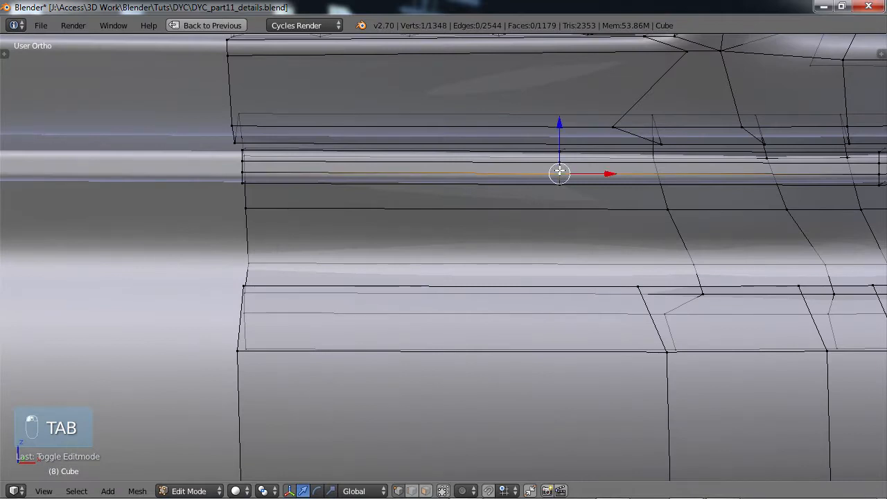
{"action": "key", "text": "l"}
{"action": "scroll", "coordinate": [561, 171], "scroll_direction": "down", "scroll_amount": 5}
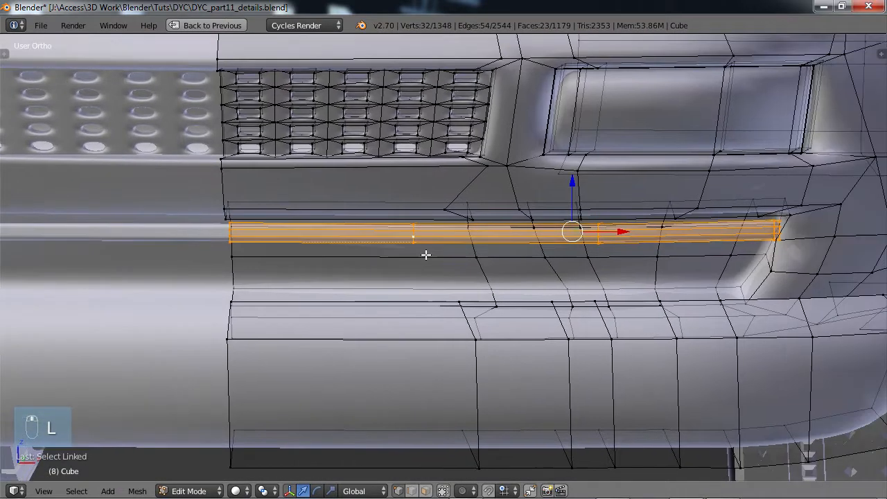
{"action": "middle_click_drag", "start_coordinate": [426, 255], "coordinate": [419, 255], "text": "shift"}
{"action": "key", "text": "shift+d"}
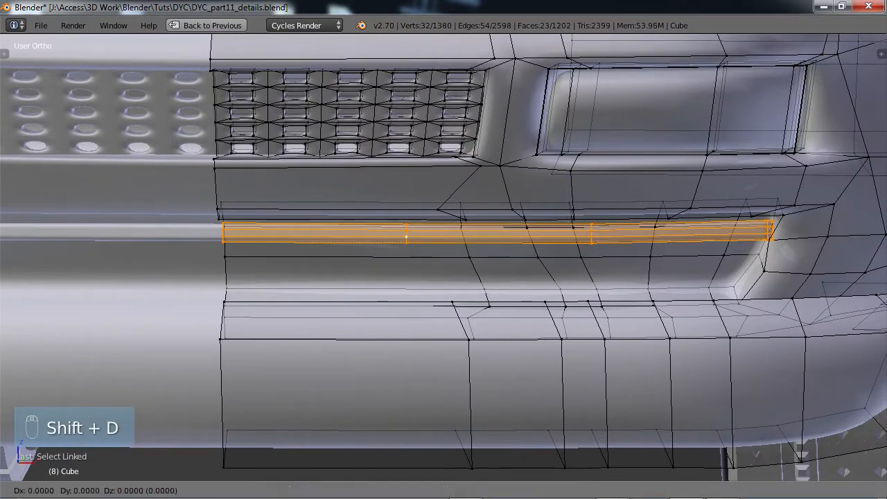
{"action": "left_click", "coordinate": [566, 206]}
{"action": "middle_click_drag", "start_coordinate": [566, 206], "coordinate": [510, 216]}
{"action": "middle_click_drag", "start_coordinate": [526, 253], "coordinate": [577, 297]}
{"action": "left_click_drag", "start_coordinate": [565, 310], "coordinate": [564, 319]}
Duplicate the second bar in place and move the new copy down along Z to form a third bar
{"action": "middle_click_drag", "start_coordinate": [494, 256], "coordinate": [481, 347]}
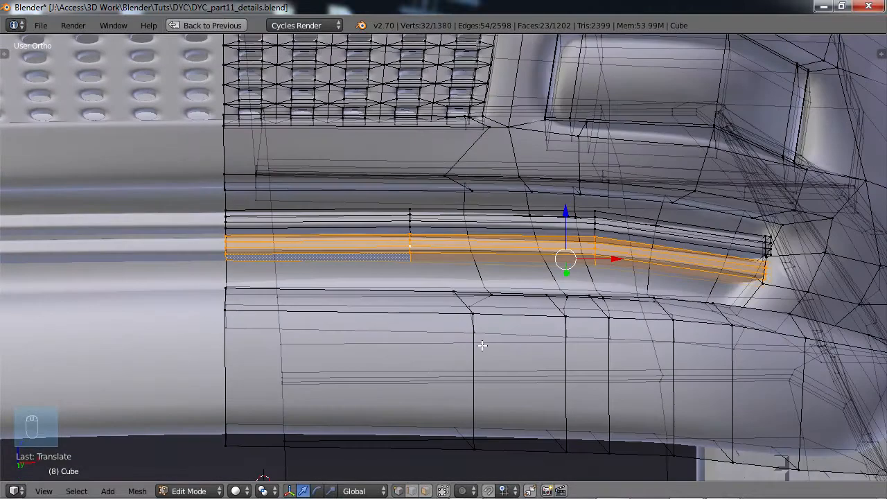
{"action": "key", "text": "shift+d"}
{"action": "key", "text": "Escape"}
{"action": "left_click_drag", "start_coordinate": [564, 215], "coordinate": [573, 237]}
{"action": "scroll", "coordinate": [478, 314], "scroll_direction": "down", "scroll_amount": 3}
{"action": "middle_click_drag", "start_coordinate": [478, 314], "coordinate": [474, 343]}
{"action": "scroll", "coordinate": [452, 334], "scroll_direction": "up", "scroll_amount": 6}
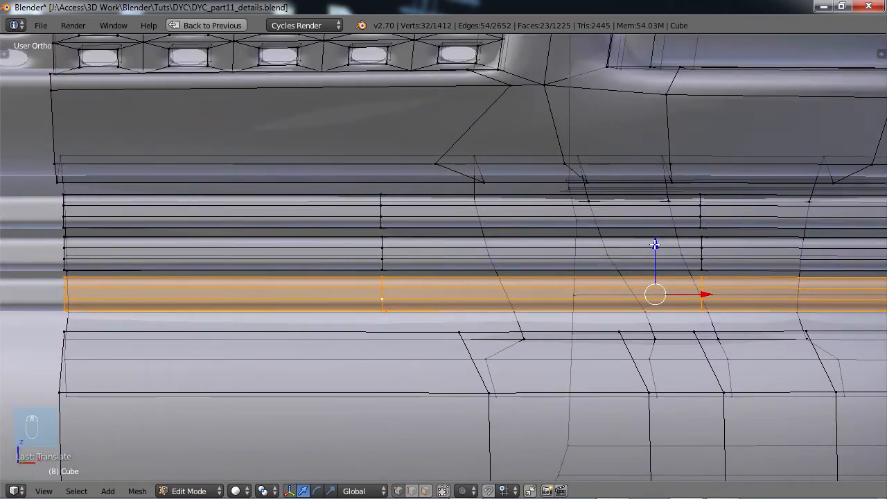
Lower the third grille bar slightly along Z, and select all three linked bars to move them together slightly up along Z
{"action": "left_click_drag", "start_coordinate": [655, 245], "coordinate": [655, 248]}
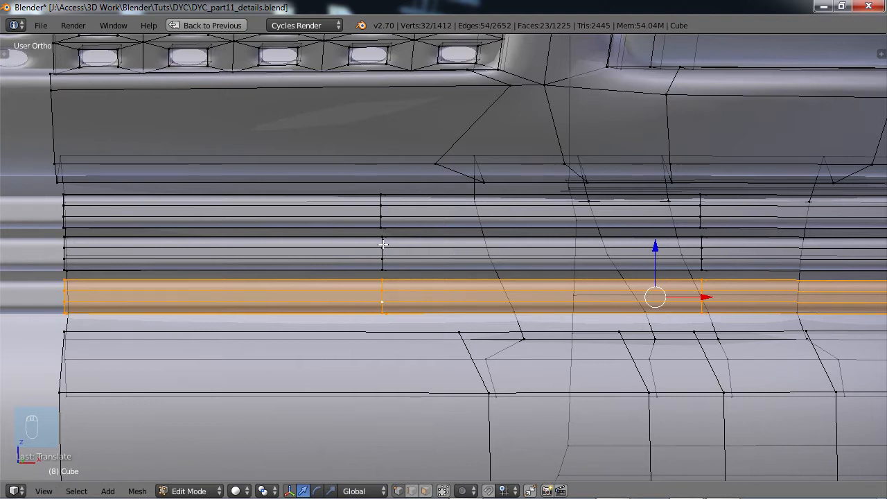
{"action": "key", "text": "l"}
{"action": "key", "text": "l"}
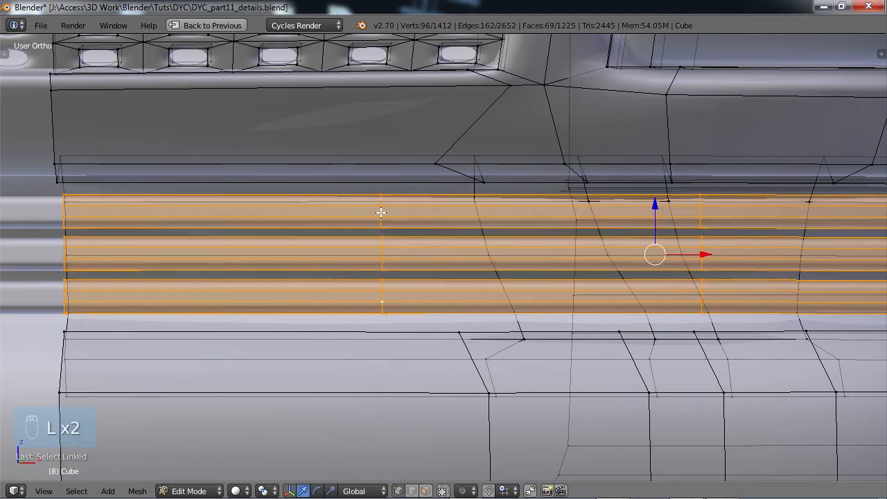
{"action": "scroll", "coordinate": [388, 229], "scroll_direction": "down", "scroll_amount": 2}
{"action": "left_click_drag", "start_coordinate": [590, 212], "coordinate": [590, 207]}
{"action": "scroll", "coordinate": [591, 236], "scroll_direction": "down", "scroll_amount": 6}
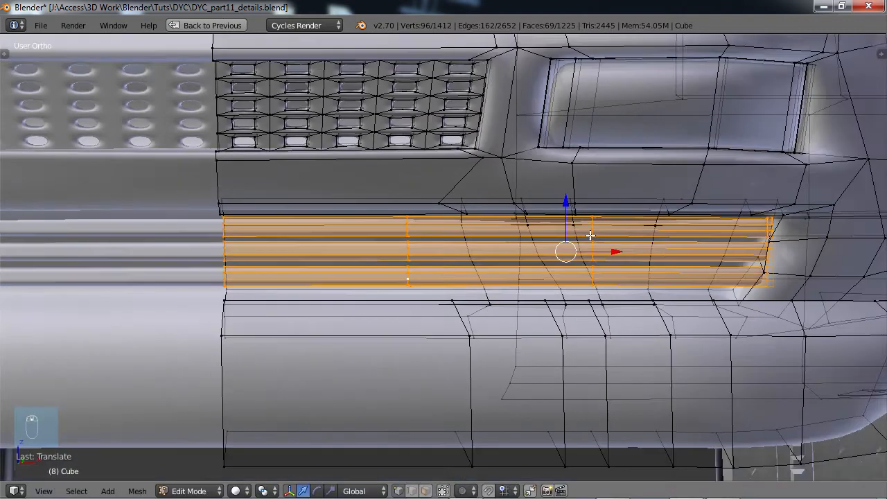
Return to Object Mode and examine the car's open underside, front bumper and wheel areas from several angles
{"action": "middle_click_drag", "start_coordinate": [568, 258], "coordinate": [509, 282]}
{"action": "key", "text": "a"}
{"action": "key", "text": "Tab"}
{"action": "scroll", "coordinate": [545, 245], "scroll_direction": "down", "scroll_amount": 8}
{"action": "scroll", "coordinate": [557, 284], "scroll_direction": "up", "scroll_amount": 2}
{"action": "scroll", "coordinate": [517, 274], "scroll_direction": "down", "scroll_amount": 5}
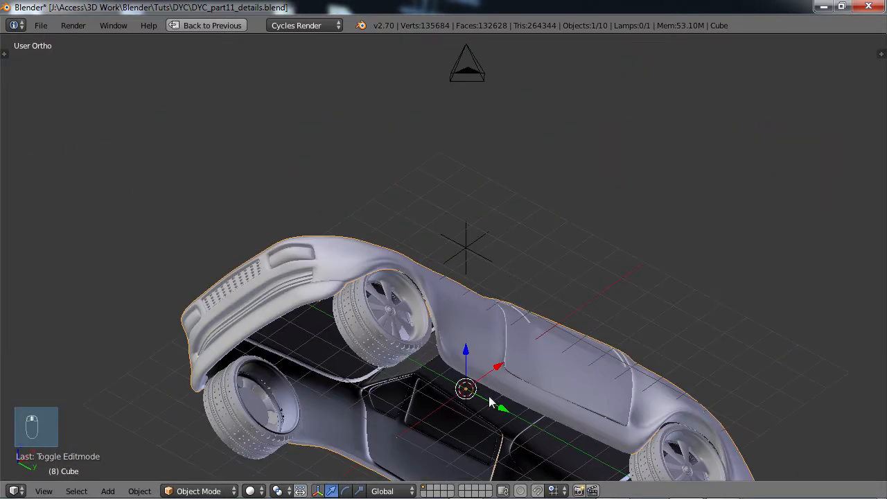
{"action": "middle_click_drag", "start_coordinate": [489, 402], "coordinate": [529, 153]}
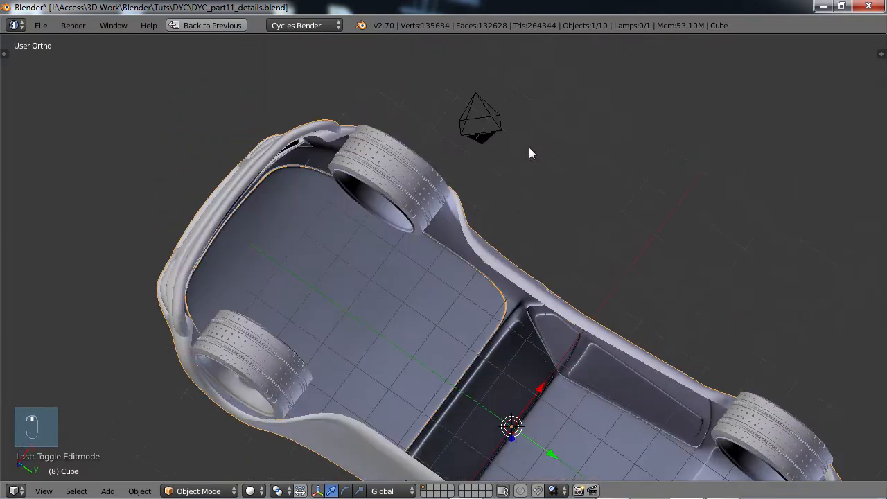
{"action": "middle_click_drag", "start_coordinate": [523, 304], "coordinate": [616, 332]}
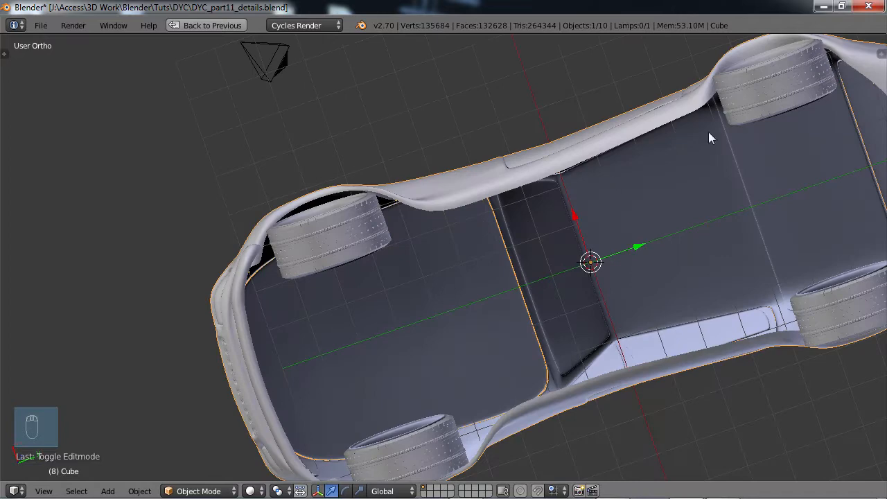
{"action": "scroll", "coordinate": [708, 131], "scroll_direction": "down", "scroll_amount": 4}
{"action": "middle_click_drag", "start_coordinate": [643, 192], "coordinate": [557, 129]}
{"action": "middle_click_drag", "start_coordinate": [519, 263], "coordinate": [539, 236]}
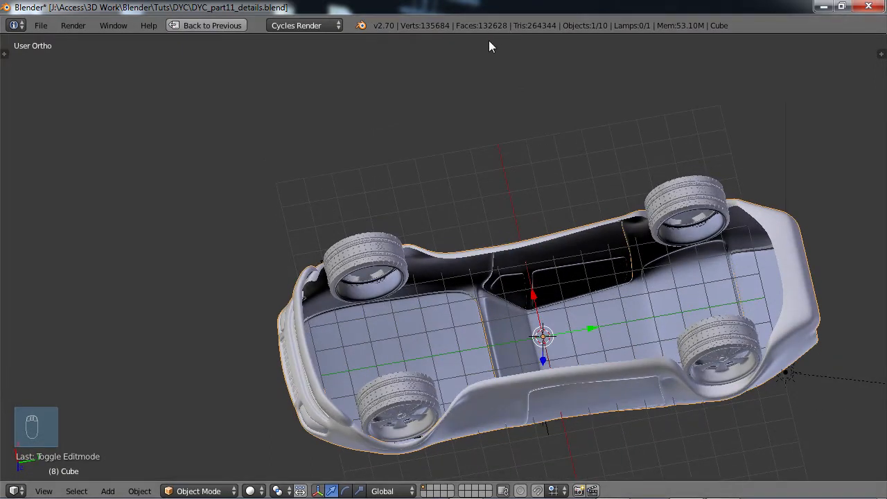
{"action": "middle_click_drag", "start_coordinate": [574, 234], "coordinate": [463, 272]}
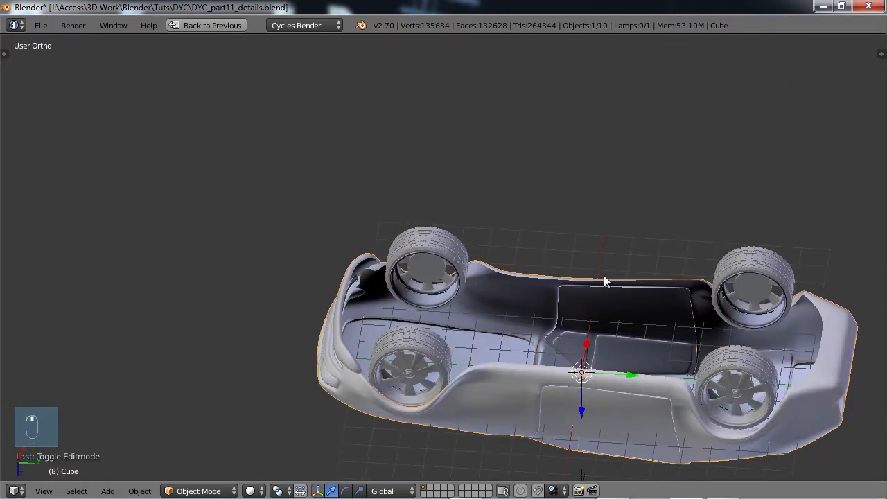
{"action": "middle_click_drag", "start_coordinate": [604, 281], "coordinate": [522, 287]}
{"action": "scroll", "coordinate": [518, 281], "scroll_direction": "up", "scroll_amount": 3}
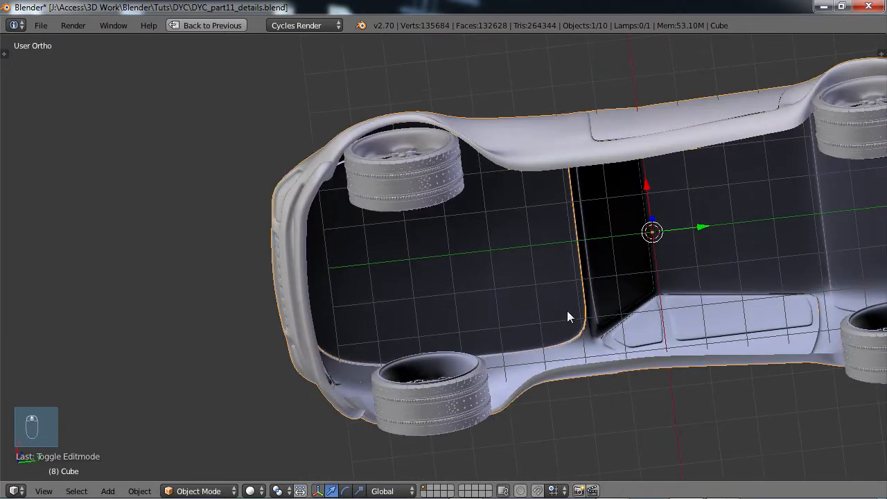
{"action": "middle_click_drag", "start_coordinate": [567, 310], "coordinate": [604, 301]}
{"action": "middle_click_drag", "start_coordinate": [562, 279], "coordinate": [567, 299]}
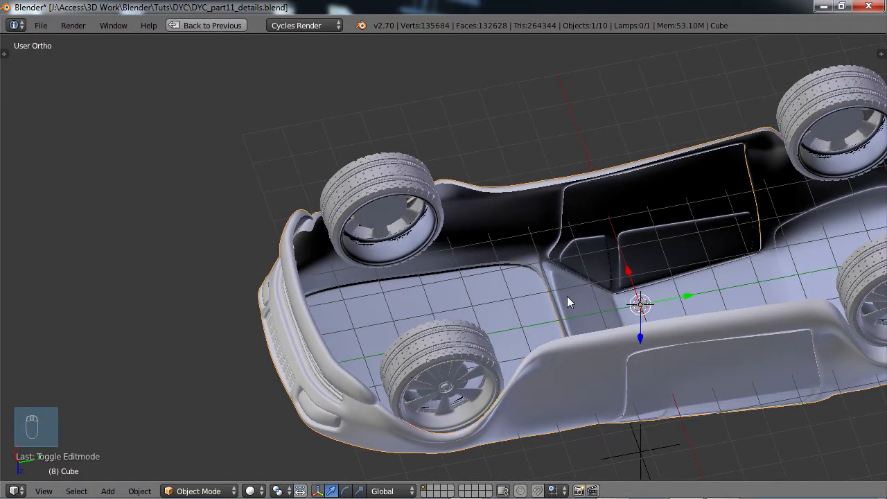
Add a plane mesh at the car's centre and move it along Z out to the underside
{"action": "key", "text": "shift+a"}
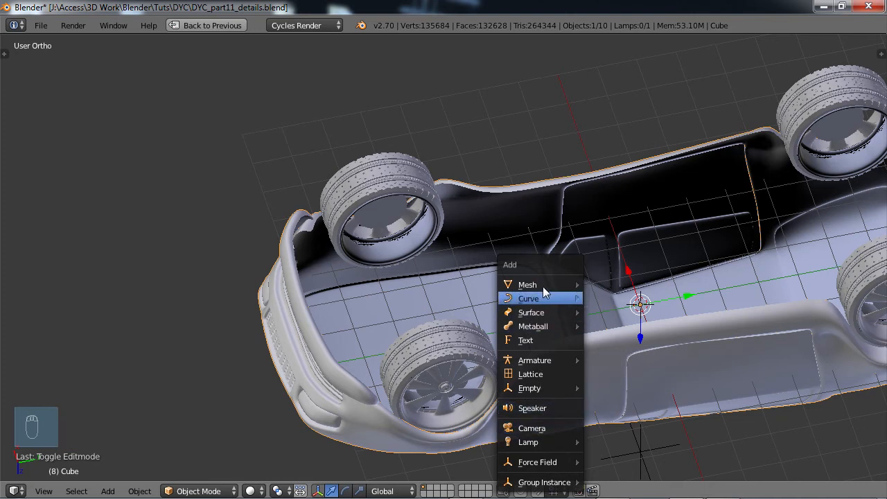
{"action": "mouse_move", "coordinate": [544, 284]}
{"action": "left_click", "coordinate": [608, 285]}
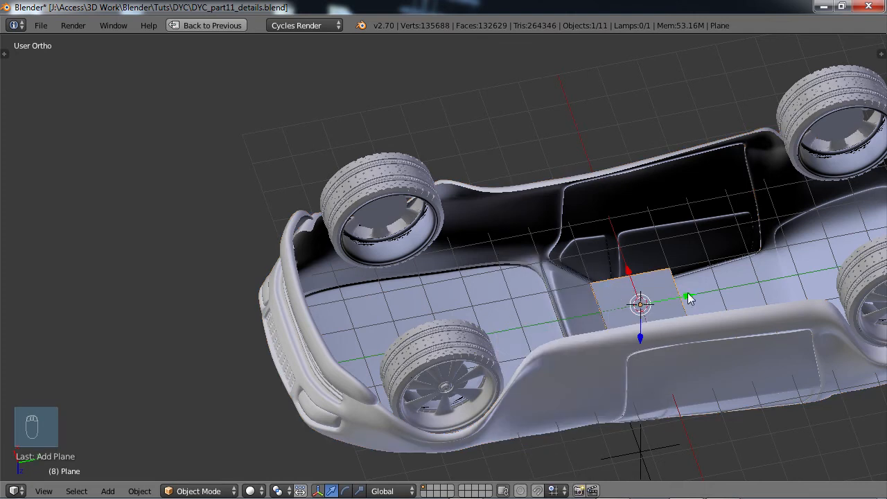
{"action": "middle_click_drag", "start_coordinate": [659, 328], "coordinate": [727, 291]}
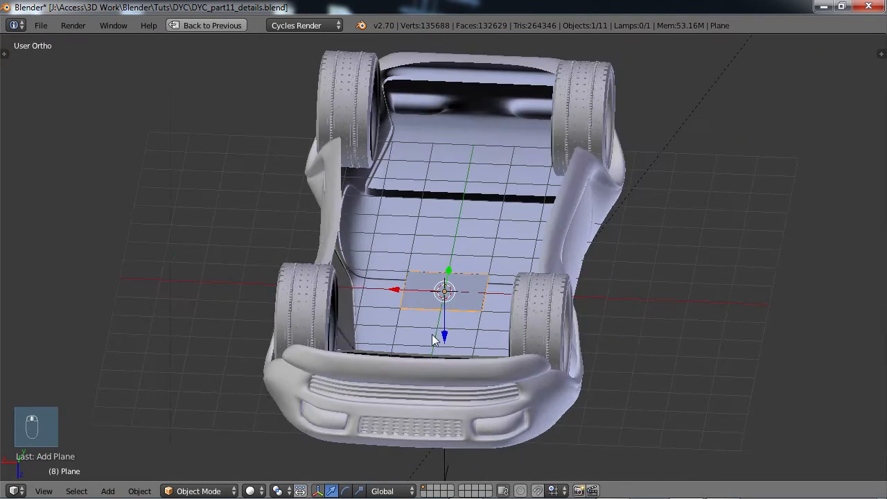
{"action": "key", "text": "g"}
{"action": "left_click", "coordinate": [439, 243]}
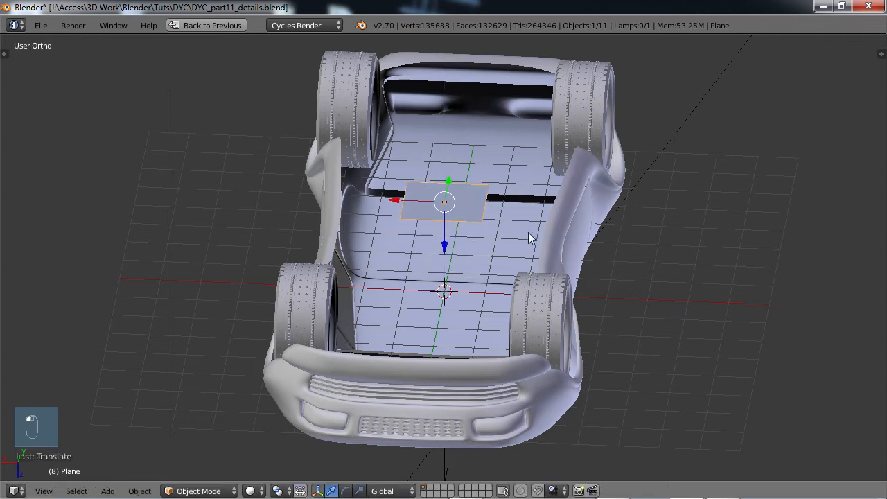
Add a centred loop cut to the plane in Edit Mode, splitting it lengthwise along Y
{"action": "middle_click_drag", "start_coordinate": [528, 238], "coordinate": [447, 235]}
{"action": "scroll", "coordinate": [489, 286], "scroll_direction": "down", "scroll_amount": 3}
{"action": "scroll", "coordinate": [452, 191], "scroll_direction": "up", "scroll_amount": 4}
{"action": "middle_click_drag", "start_coordinate": [452, 191], "coordinate": [451, 316], "text": "shift"}
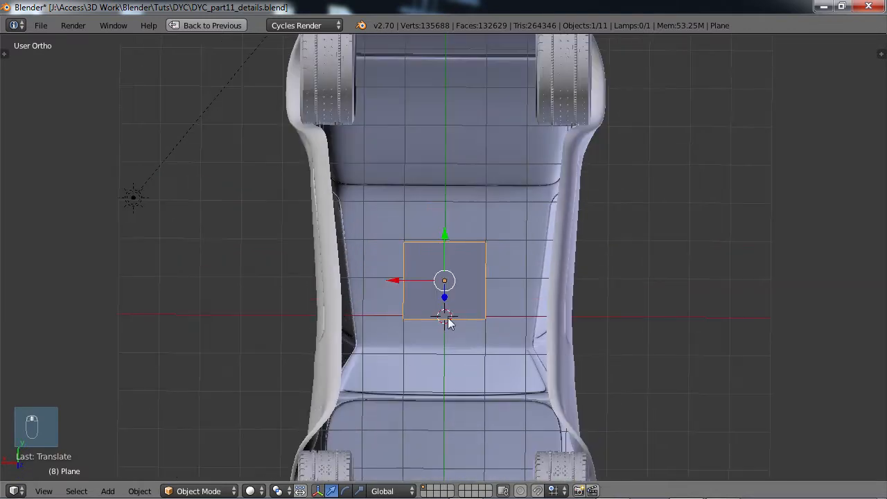
{"action": "key", "text": "Tab"}
{"action": "key", "text": "ctrl+r"}
{"action": "left_click", "coordinate": [448, 313]}
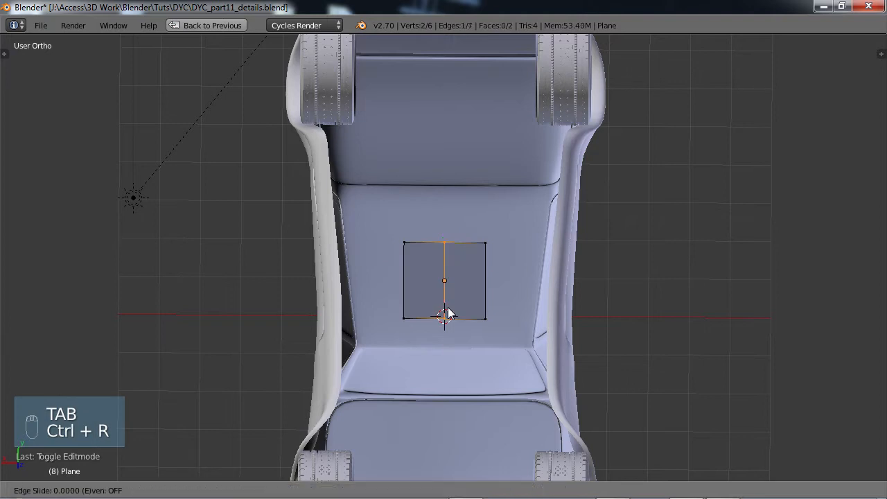
{"action": "right_click", "coordinate": [451, 312]}
Select the outer vertices on the plane's negative X side, delete them and return to Object Mode
{"action": "scroll", "coordinate": [419, 252], "scroll_direction": "down", "scroll_amount": 3}
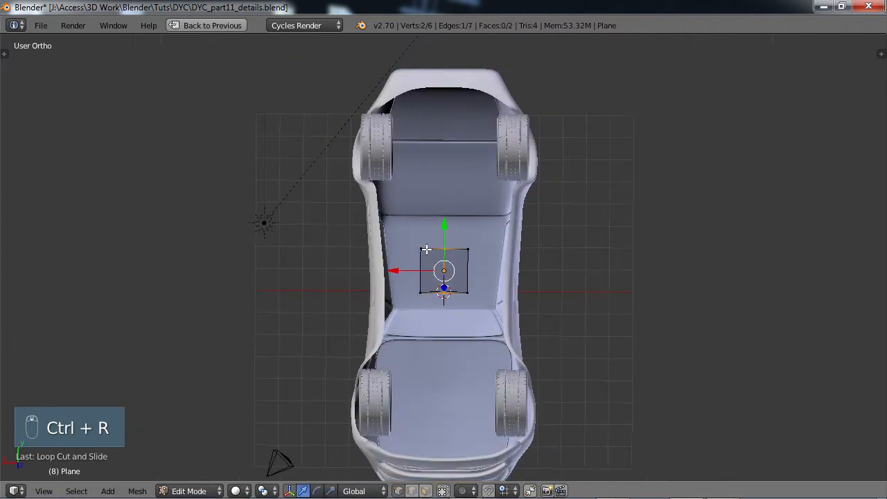
{"action": "key", "text": "b"}
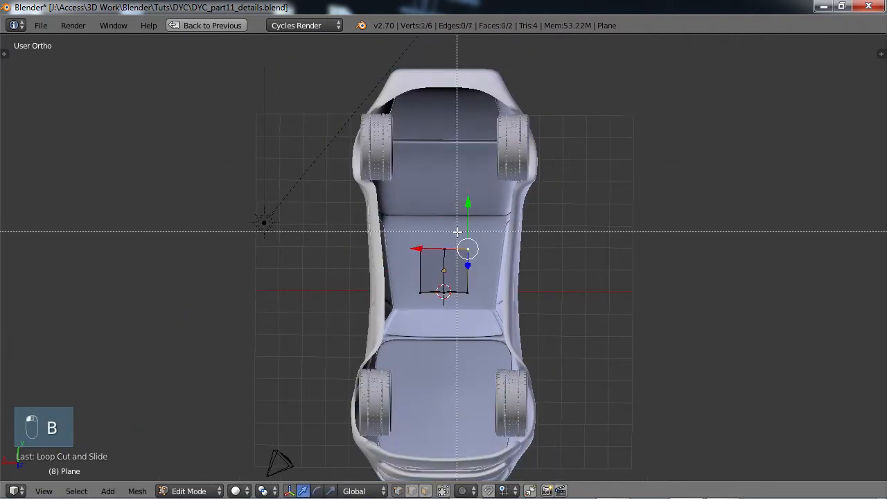
{"action": "left_click_drag", "start_coordinate": [456, 232], "coordinate": [479, 316]}
{"action": "key", "text": "x"}
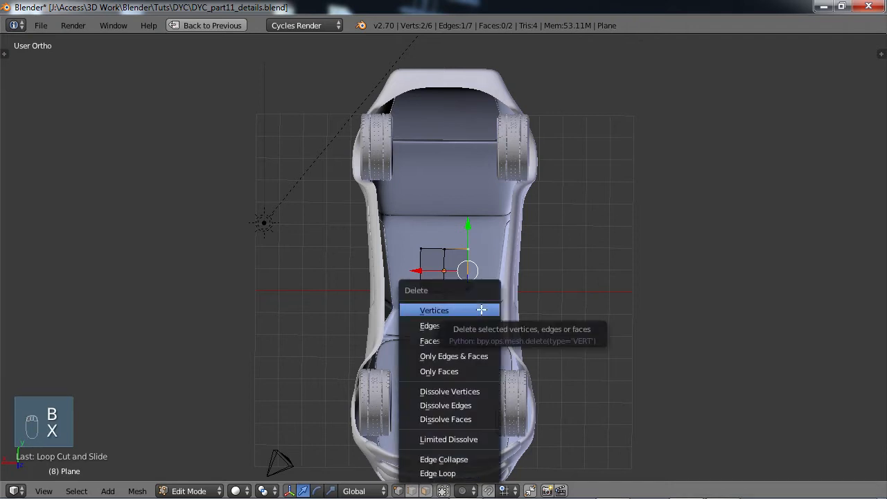
{"action": "left_click", "coordinate": [461, 310]}
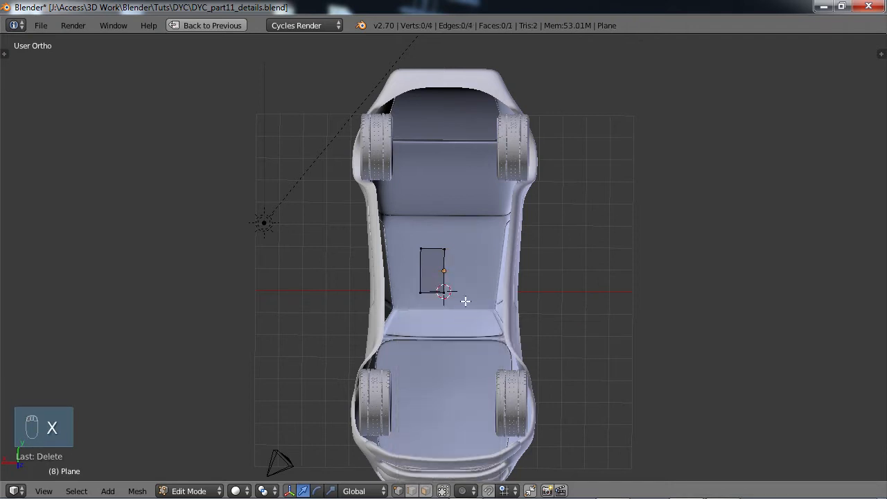
{"action": "key", "text": "Tab"}
Add a Mirror modifier to the half plane on the X axis, with Clipping enabled
{"action": "key", "text": "ctrl+Up"}
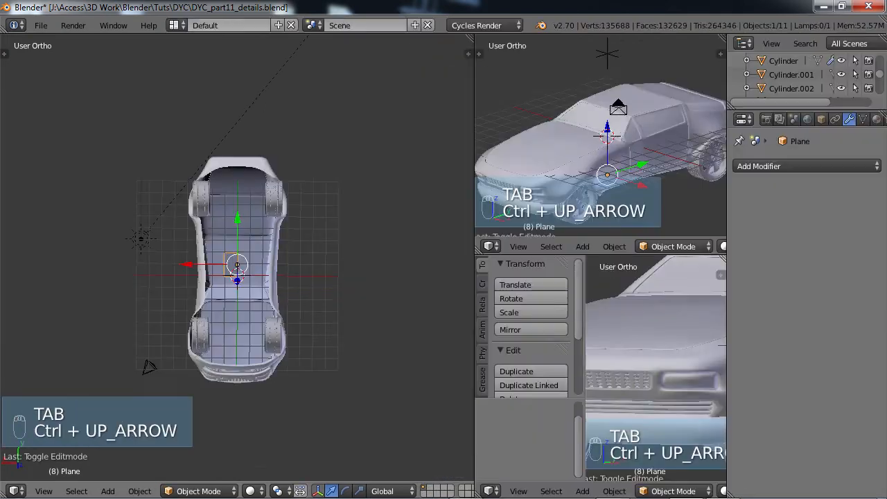
{"action": "left_click", "coordinate": [812, 164]}
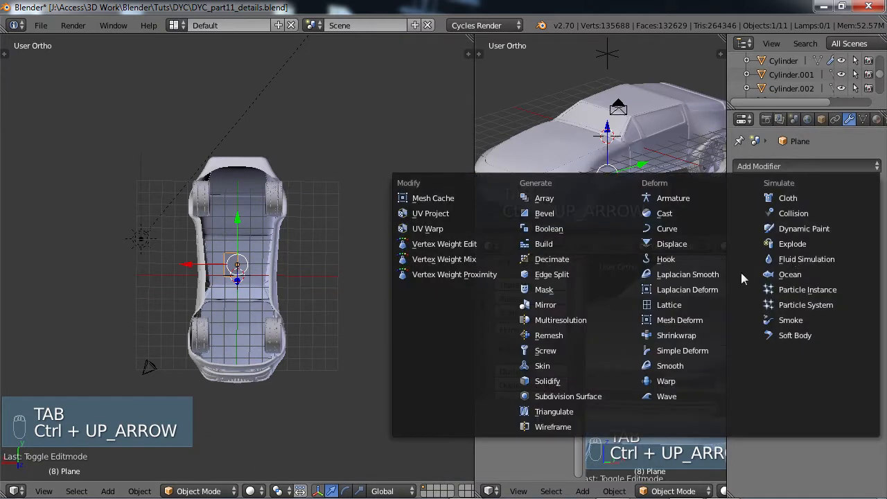
{"action": "left_click", "coordinate": [544, 304]}
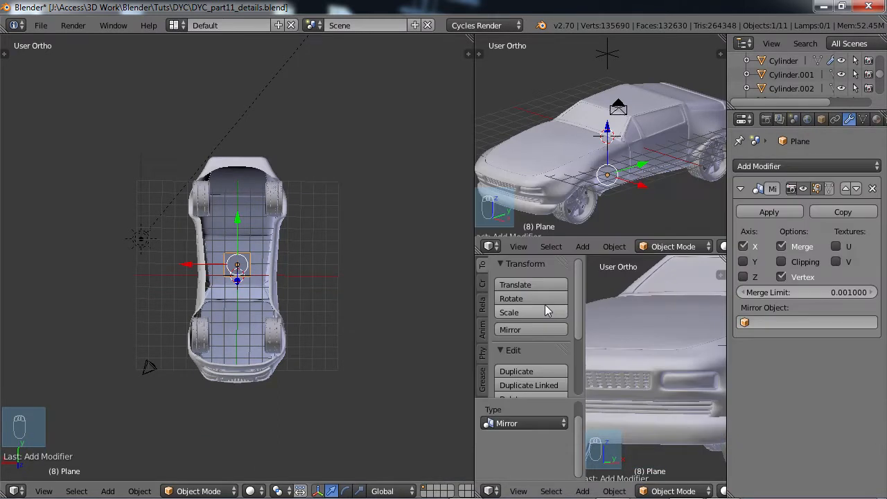
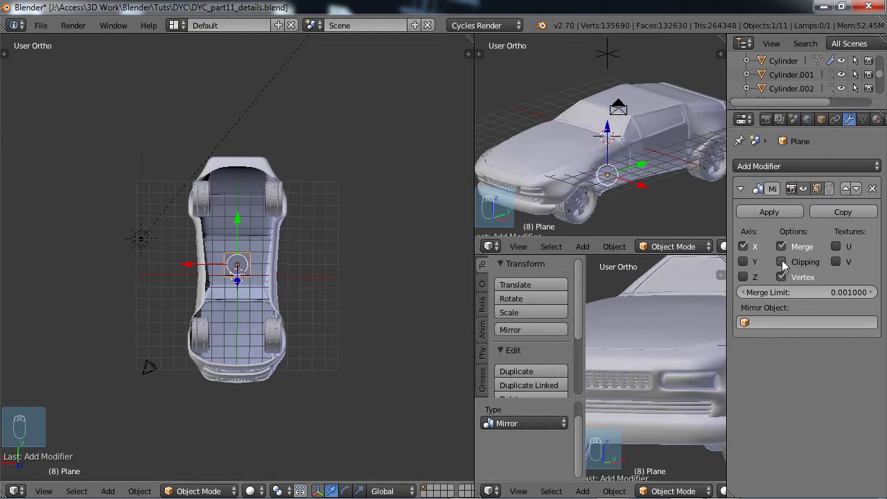
Move the mirrored plane -7.334 along Y to the front bumper and shift it slightly along Z into the body
{"action": "middle_click_drag", "start_coordinate": [302, 191], "coordinate": [139, 277]}
{"action": "scroll", "coordinate": [194, 306], "scroll_direction": "up", "scroll_amount": 3}
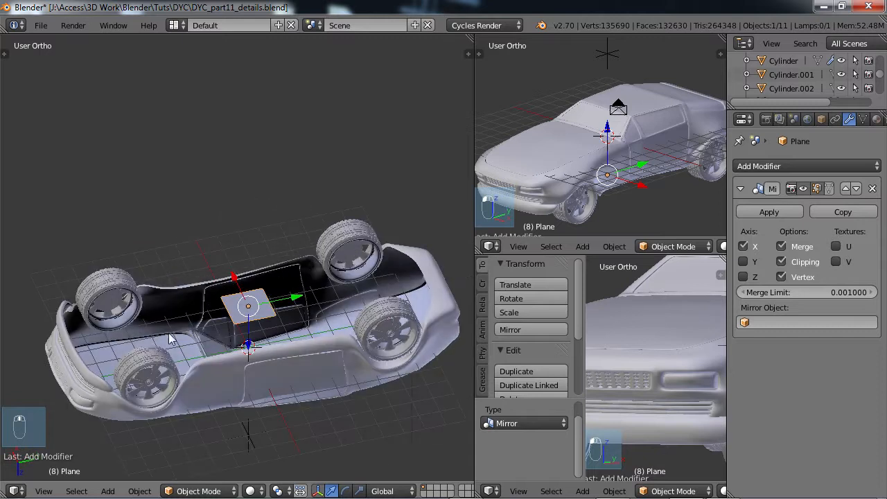
{"action": "middle_click_drag", "start_coordinate": [167, 333], "coordinate": [295, 311], "text": "shift"}
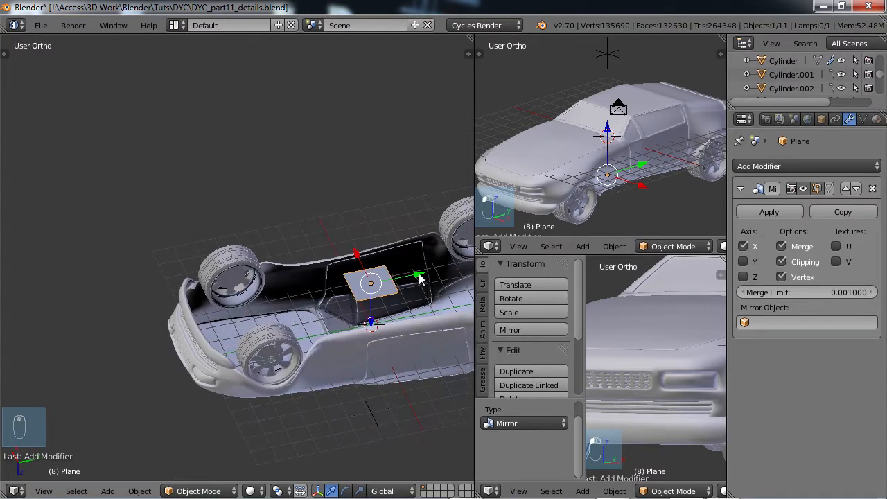
{"action": "left_click_drag", "start_coordinate": [418, 276], "coordinate": [268, 308]}
{"action": "middle_click_drag", "start_coordinate": [208, 378], "coordinate": [194, 352]}
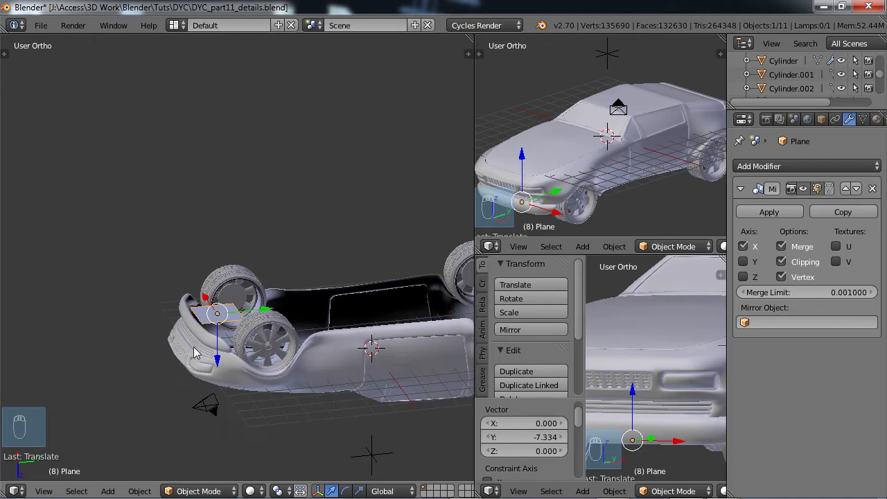
{"action": "key", "text": "ctrl+Up"}
{"action": "middle_click_drag", "start_coordinate": [469, 230], "coordinate": [431, 36], "text": "shift"}
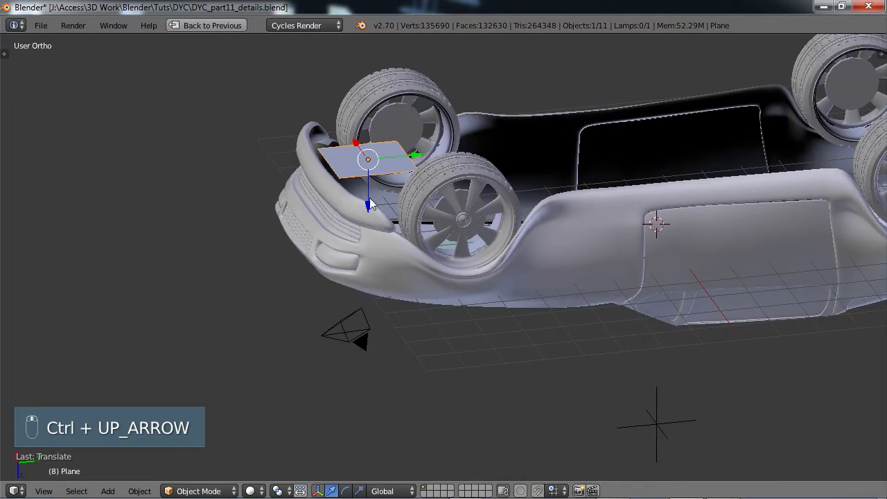
{"action": "left_click_drag", "start_coordinate": [371, 203], "coordinate": [371, 214]}
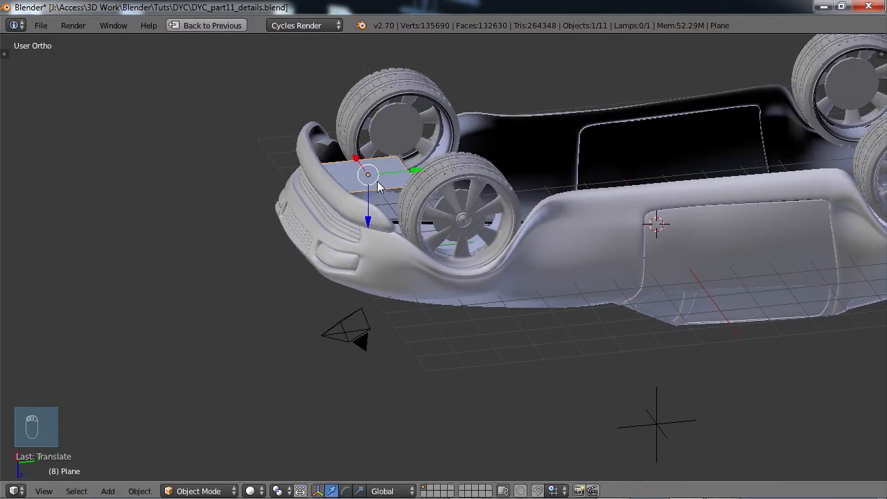
Select the plane's rear edge in Edit Mode and move it forward along Y to shorten the plane
{"action": "middle_click_drag", "start_coordinate": [386, 193], "coordinate": [386, 237]}
{"action": "key", "text": "Tab"}
{"action": "scroll", "coordinate": [393, 229], "scroll_direction": "up", "scroll_amount": 1}
{"action": "scroll", "coordinate": [401, 220], "scroll_direction": "up", "scroll_amount": 1}
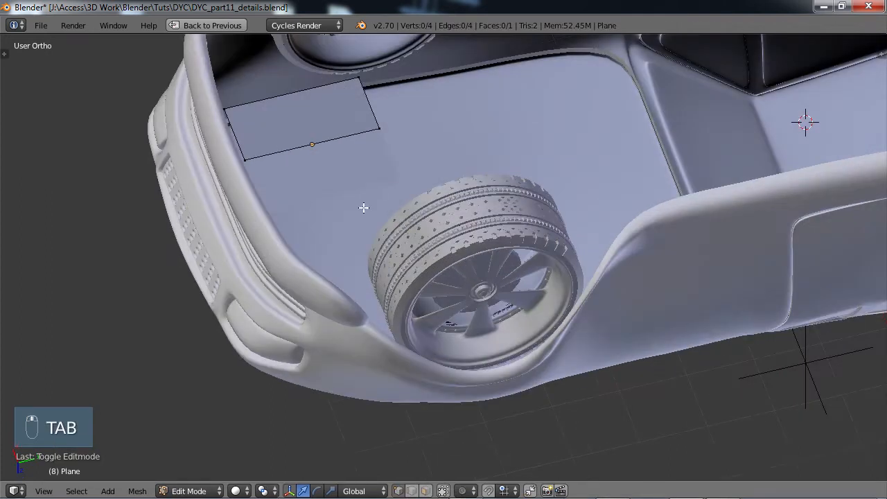
{"action": "scroll", "coordinate": [363, 206], "scroll_direction": "up", "scroll_amount": 1}
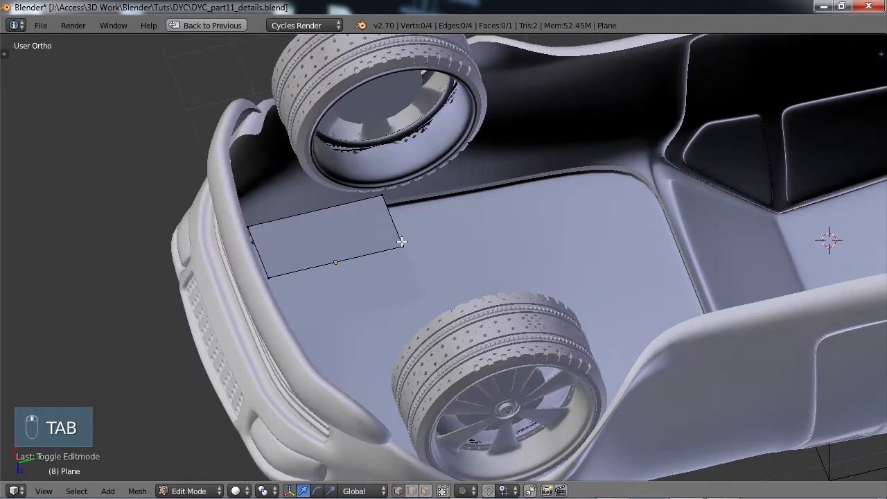
{"action": "right_click", "coordinate": [376, 198], "text": "shift"}
{"action": "left_click_drag", "start_coordinate": [447, 218], "coordinate": [391, 224]}
{"action": "middle_click_drag", "start_coordinate": [391, 223], "coordinate": [375, 240]}
Extrude the plane's rear edge and offset it backward along Y and down along Z to form a sloped face
{"action": "key", "text": "e"}
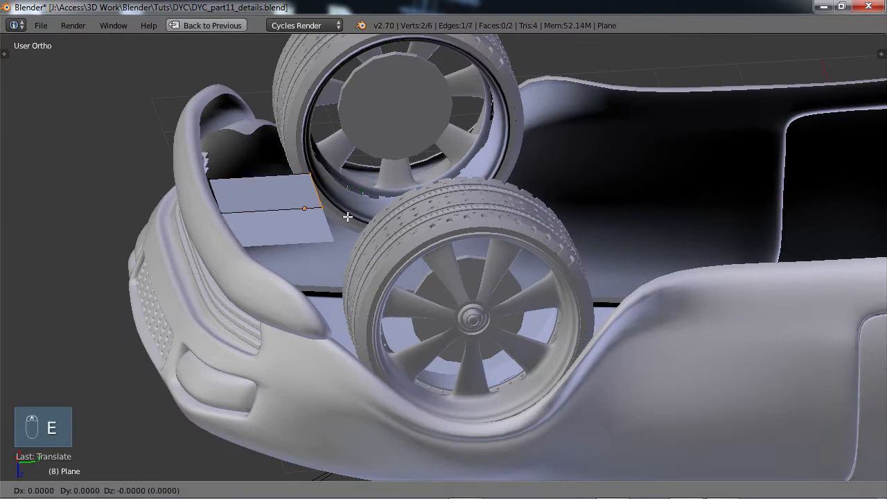
{"action": "left_click", "coordinate": [347, 216]}
{"action": "left_click_drag", "start_coordinate": [365, 188], "coordinate": [400, 188]}
{"action": "left_click_drag", "start_coordinate": [352, 235], "coordinate": [351, 214]}
{"action": "middle_click_drag", "start_coordinate": [356, 243], "coordinate": [422, 305]}
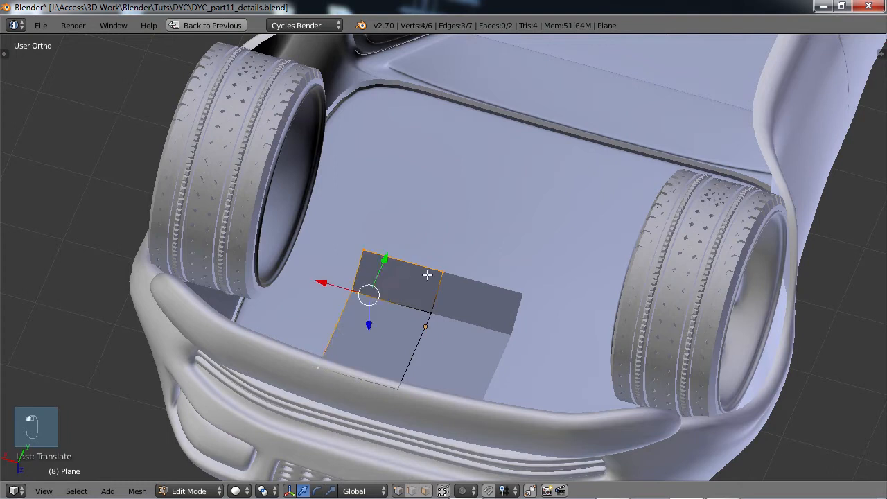
Move the outer side vertices of the underbody panel outward along X to widen it
{"action": "left_click_drag", "start_coordinate": [308, 290], "coordinate": [208, 272]}
{"action": "middle_click_drag", "start_coordinate": [208, 273], "coordinate": [256, 258]}
Extrude the sloped face's rear edge backward along Y to form a flat underbody face between the front wheels
{"action": "middle_click_drag", "start_coordinate": [325, 262], "coordinate": [308, 241]}
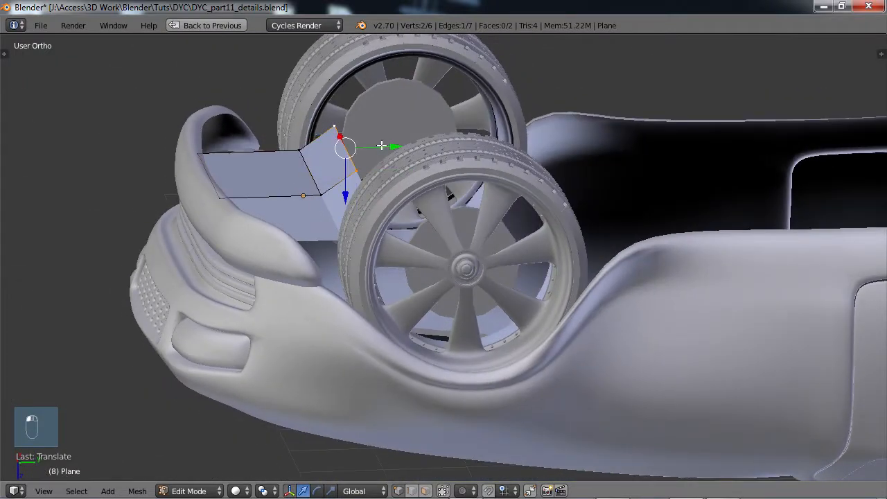
{"action": "key", "text": "e"}
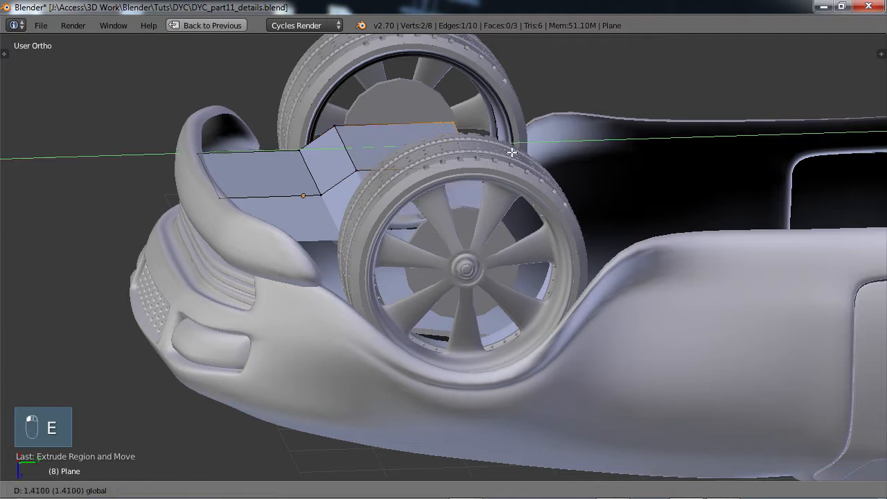
{"action": "left_click", "coordinate": [559, 151]}
Extrude the flat face's rear edge backward along Y and lower it along Z into the body to form a slope behind the front wheels
{"action": "middle_click_drag", "start_coordinate": [505, 232], "coordinate": [637, 203]}
{"action": "key", "text": "e"}
{"action": "right_click", "coordinate": [588, 163]}
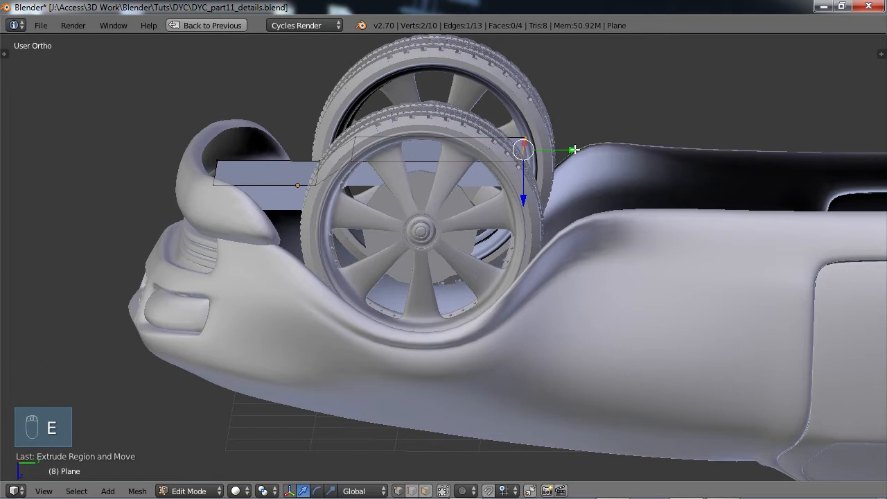
{"action": "left_click_drag", "start_coordinate": [574, 150], "coordinate": [681, 149]}
{"action": "left_click_drag", "start_coordinate": [632, 185], "coordinate": [624, 244]}
Adjust the slope's rear edge slightly along Z and extrude it backward along Y into the first floor face
{"action": "middle_click_drag", "start_coordinate": [623, 244], "coordinate": [380, 179]}
{"action": "left_click_drag", "start_coordinate": [361, 164], "coordinate": [360, 145]}
{"action": "key", "text": "e"}
{"action": "right_click", "coordinate": [376, 211]}
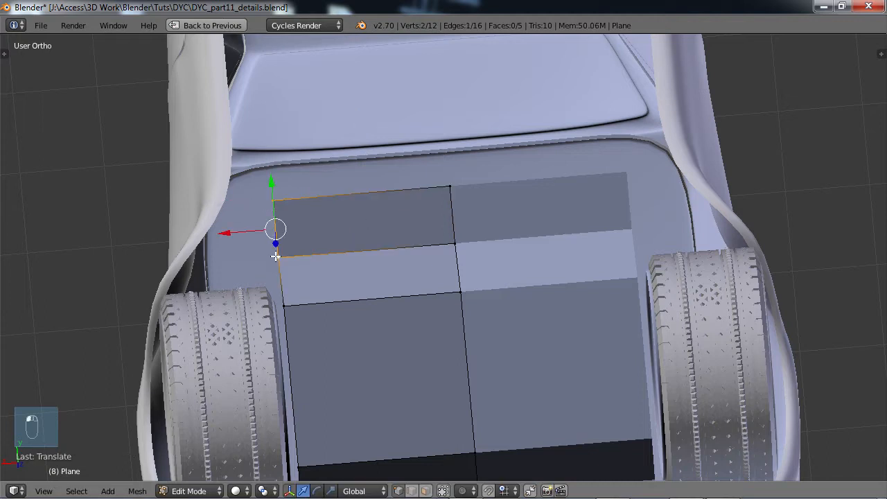
Extrude the outer side edge of the rearmost floor face about 0.65 outward along X toward the car's side
{"action": "key", "text": "e"}
{"action": "right_click", "coordinate": [300, 239]}
{"action": "left_click_drag", "start_coordinate": [223, 232], "coordinate": [158, 233]}
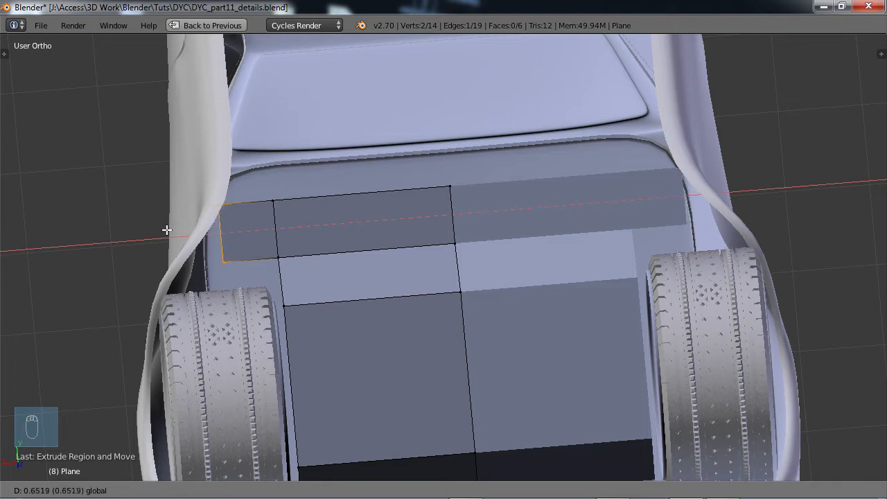
{"action": "left_click_drag", "start_coordinate": [167, 229], "coordinate": [167, 229]}
Select the three rear vertices of the widened floor section and move them backward along Y to lengthen it
{"action": "middle_click_drag", "start_coordinate": [416, 247], "coordinate": [406, 228]}
{"action": "scroll", "coordinate": [351, 209], "scroll_direction": "up", "scroll_amount": 3}
{"action": "middle_click_drag", "start_coordinate": [350, 210], "coordinate": [394, 341], "text": "shift"}
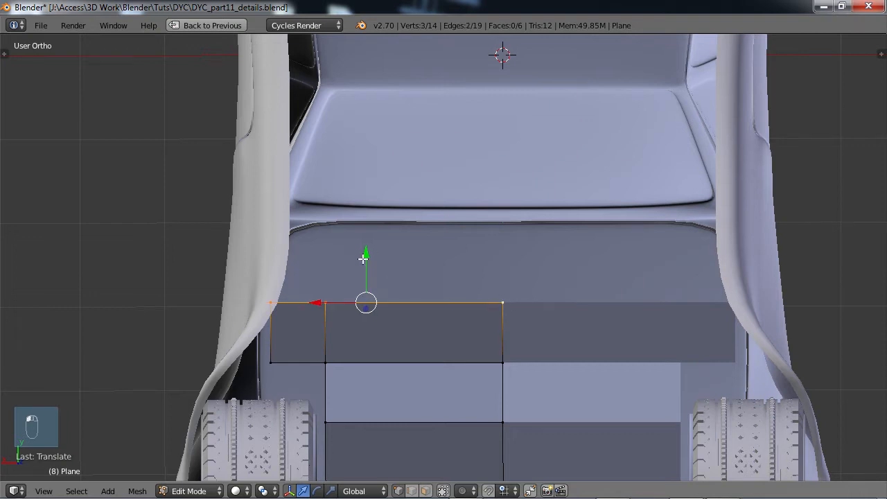
{"action": "left_click_drag", "start_coordinate": [362, 258], "coordinate": [368, 111]}
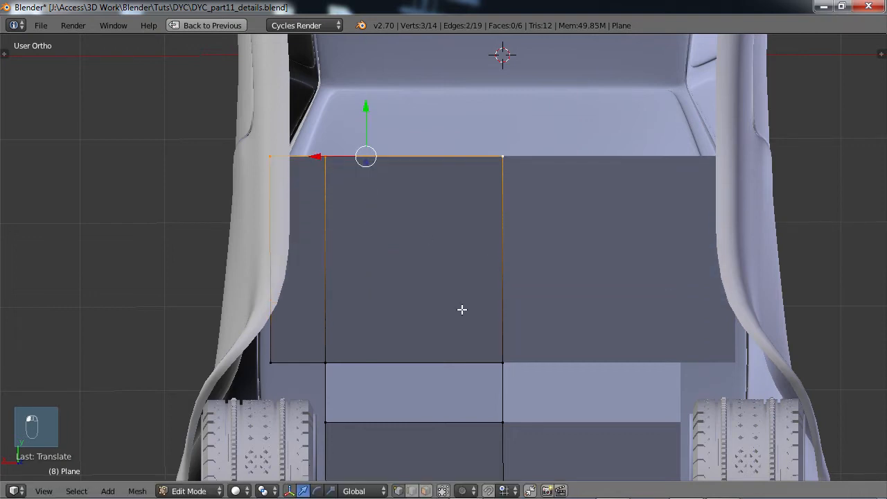
Stretch the floor section's rear edge farther backward along Y until it reaches just ahead of the rear wheels
{"action": "scroll", "coordinate": [462, 310], "scroll_direction": "down", "scroll_amount": 3}
{"action": "middle_click_drag", "start_coordinate": [462, 310], "coordinate": [524, 236]}
{"action": "middle_click_drag", "start_coordinate": [337, 287], "coordinate": [364, 218]}
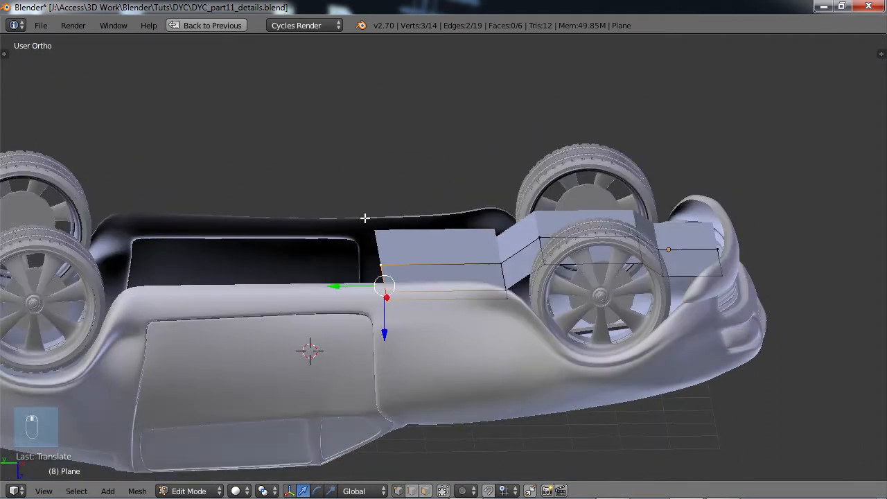
{"action": "mouse_move", "coordinate": [423, 299]}
{"action": "middle_mouse_down"}
{"action": "mouse_move", "coordinate": [418, 276]}
{"action": "mouse_move", "coordinate": [430, 287]}
{"action": "mouse_move", "coordinate": [417, 288]}
{"action": "middle_mouse_up"}
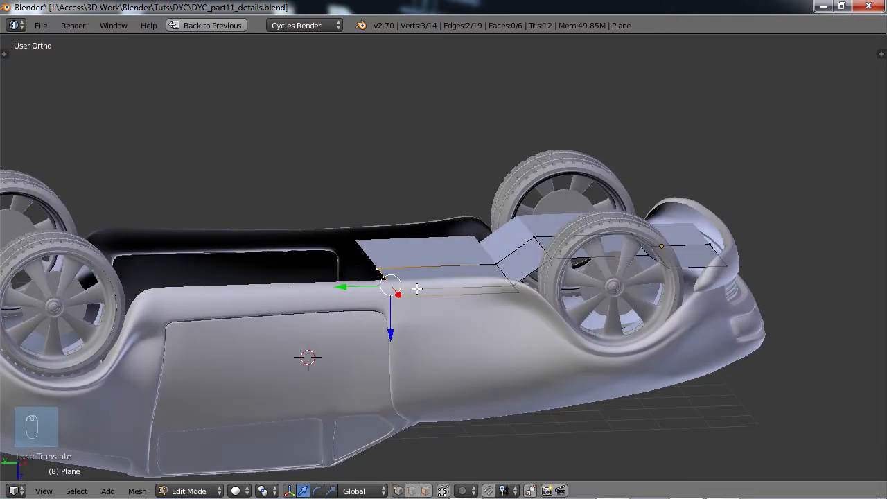
{"action": "left_click_drag", "start_coordinate": [344, 287], "coordinate": [309, 287]}
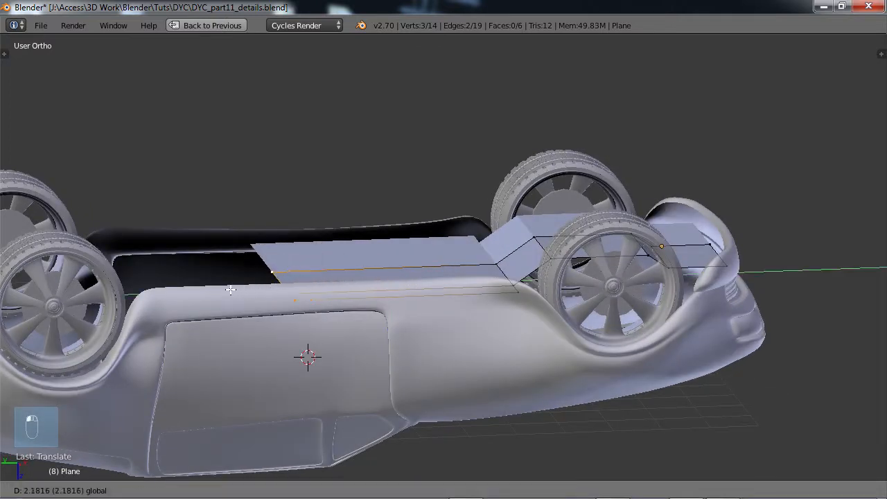
{"action": "left_click_drag", "start_coordinate": [230, 289], "coordinate": [102, 292]}
{"action": "middle_click_drag", "start_coordinate": [198, 297], "coordinate": [220, 315]}
{"action": "scroll", "coordinate": [220, 315], "scroll_direction": "down", "scroll_amount": 2}
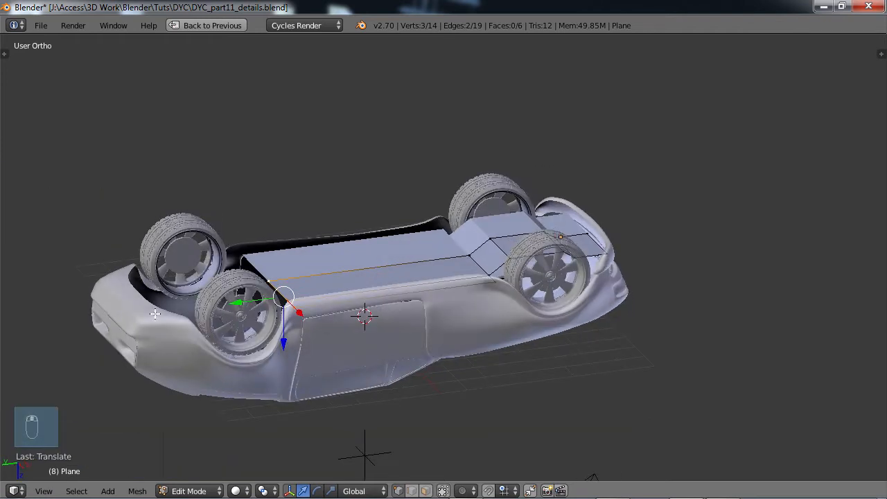
{"action": "middle_click_drag", "start_coordinate": [294, 299], "coordinate": [378, 356]}
{"action": "left_click_drag", "start_coordinate": [371, 296], "coordinate": [379, 306]}
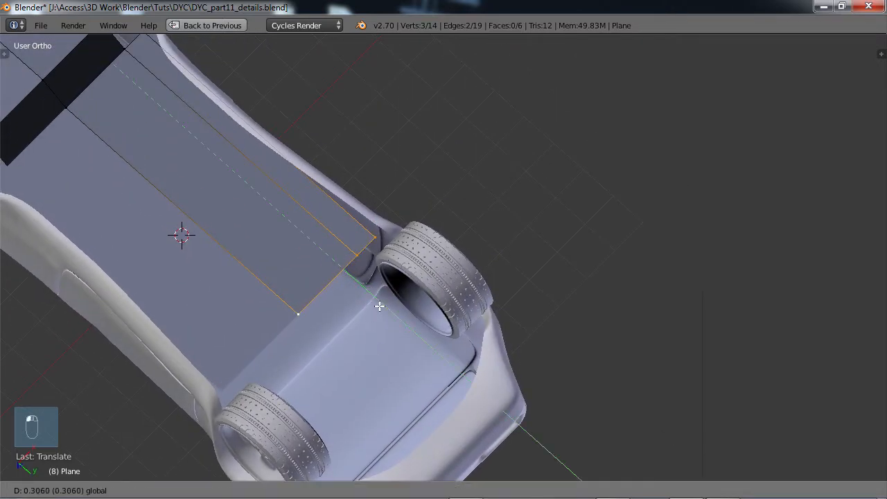
{"action": "left_click", "coordinate": [382, 312]}
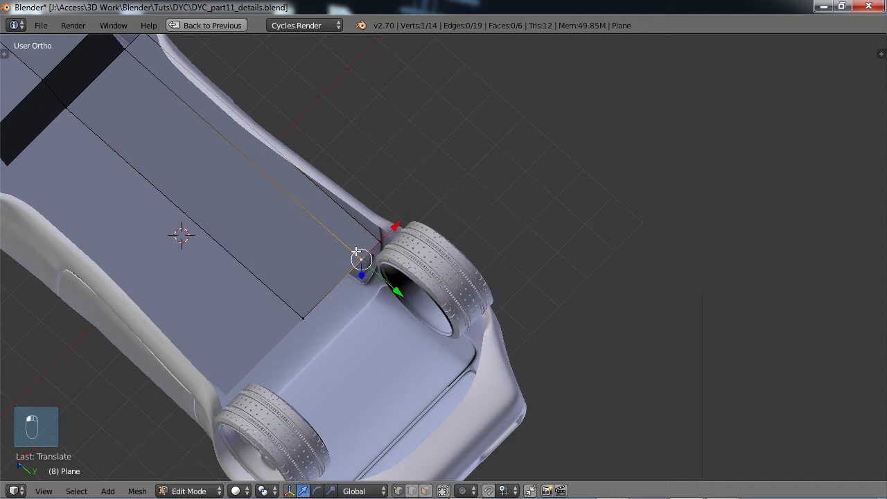
Extrude the inner part of the floor's rear edge about 0.76 backward along Y and offset it along Z away from the body as a slope
{"action": "middle_click_drag", "start_coordinate": [325, 370], "coordinate": [268, 322]}
{"action": "key", "text": "e"}
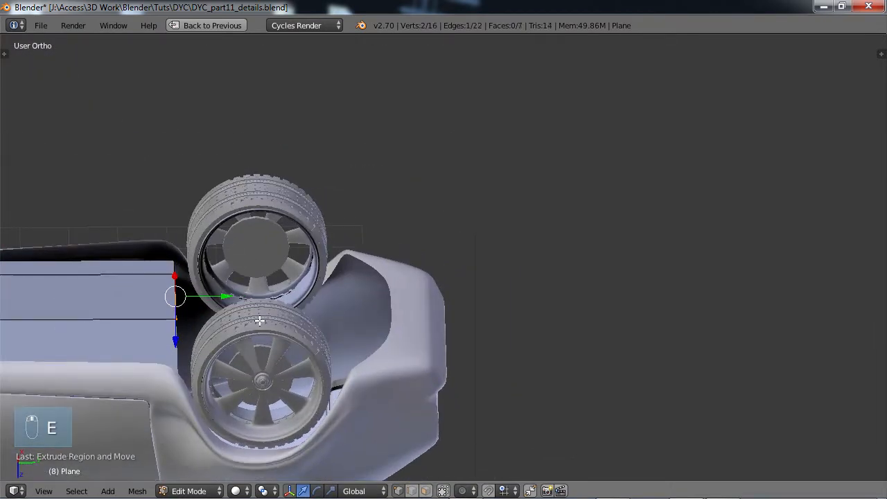
{"action": "left_click_drag", "start_coordinate": [224, 294], "coordinate": [252, 292]}
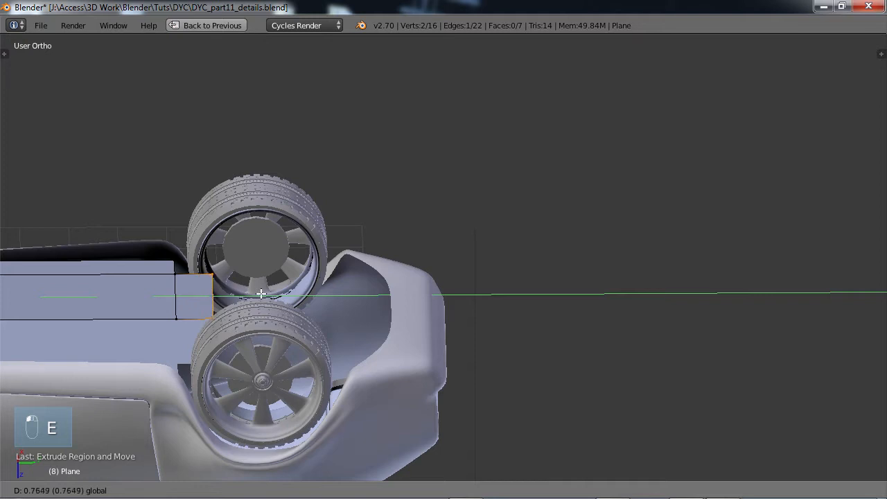
{"action": "left_click", "coordinate": [261, 294]}
{"action": "left_click_drag", "start_coordinate": [213, 334], "coordinate": [214, 323]}
Extrude the slope's end edge backward along Y to form a flat face between the rear wheels
{"action": "key", "text": "e"}
{"action": "left_click", "coordinate": [239, 300]}
{"action": "left_click_drag", "start_coordinate": [267, 283], "coordinate": [284, 285]}
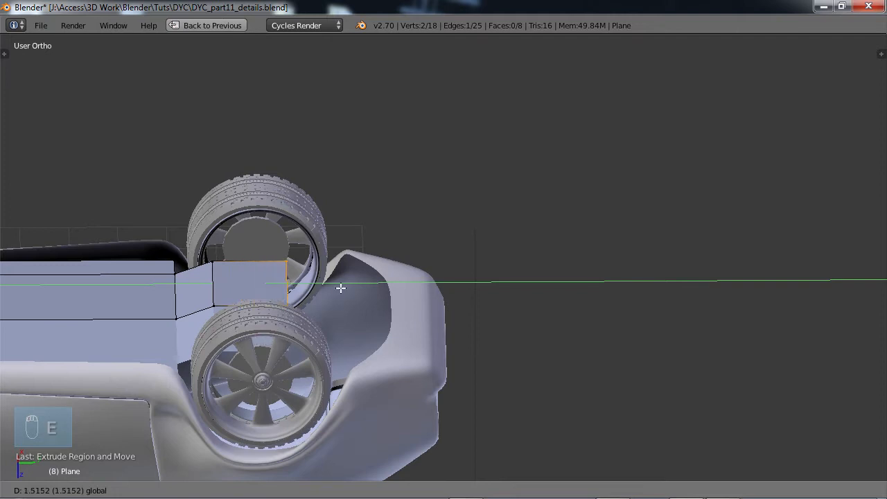
{"action": "left_click_drag", "start_coordinate": [341, 288], "coordinate": [386, 285]}
Extrude the edge behind the rear wheels slightly backward and shift it along Z into the body to form a short slope
{"action": "key", "text": "e"}
{"action": "left_click", "coordinate": [363, 294]}
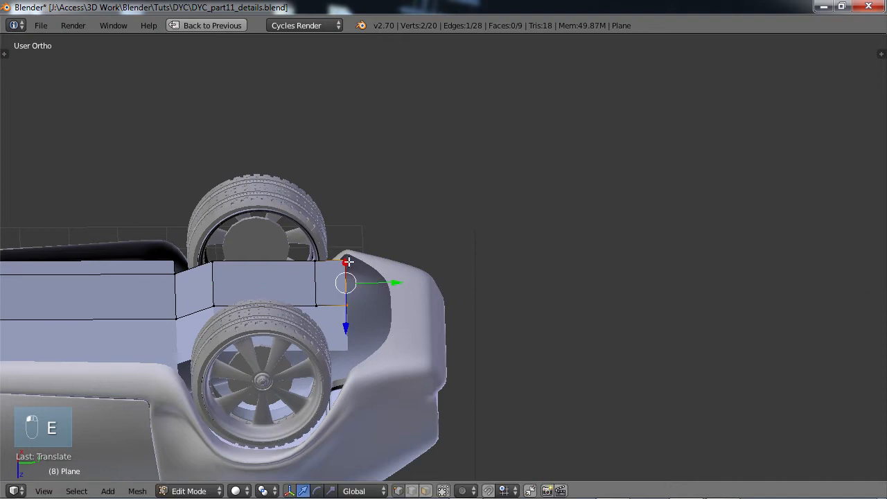
{"action": "left_click_drag", "start_coordinate": [345, 323], "coordinate": [346, 336]}
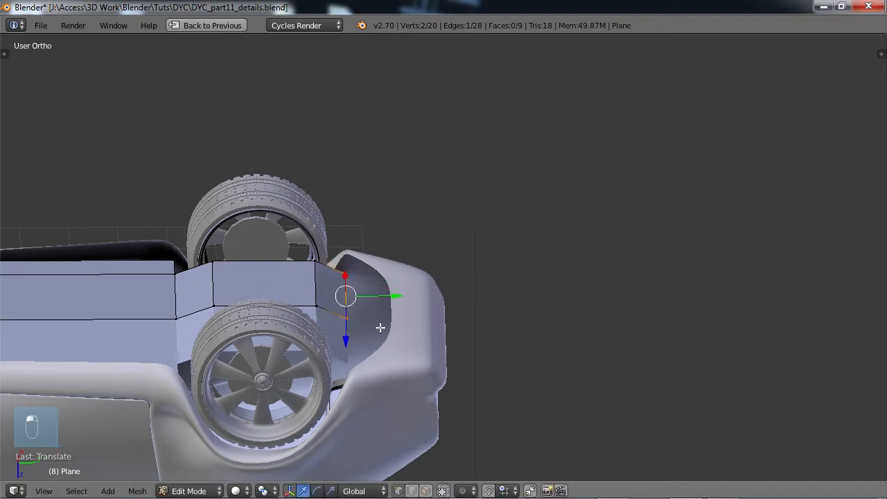
Extrude the short slope's rear edge backward along Y until the panel runs under the rear bumper
{"action": "middle_click_drag", "start_coordinate": [347, 337], "coordinate": [400, 255]}
{"action": "left_click_drag", "start_coordinate": [400, 255], "coordinate": [458, 292]}
{"action": "key", "text": "e"}
{"action": "right_click", "coordinate": [390, 249]}
Select the outer side edge of the panel's rear bumper section and extrude it outward along X
{"action": "right_click", "coordinate": [365, 183]}
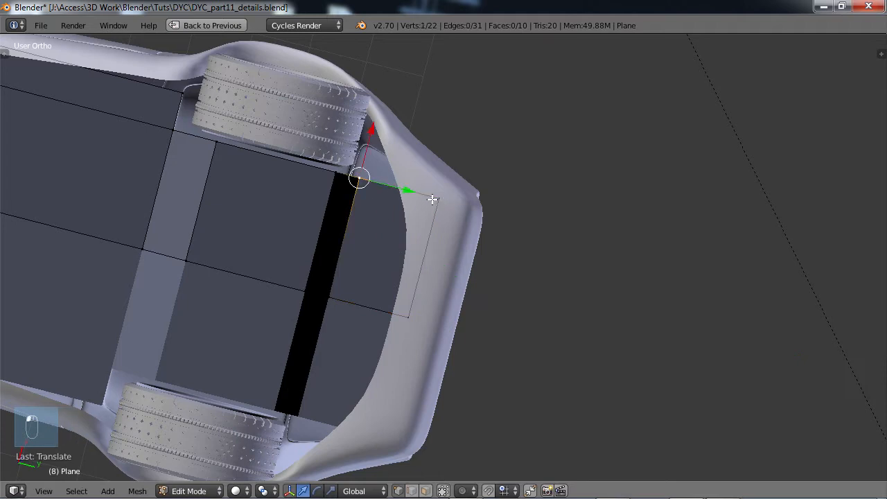
{"action": "key", "text": "e"}
{"action": "left_click_drag", "start_coordinate": [411, 147], "coordinate": [462, 151]}
{"action": "left_click", "coordinate": [424, 110]}
Select the four outer side vertices beside the front wheel and extrude them along Z into the body as a wheel well wall
{"action": "middle_click_drag", "start_coordinate": [378, 240], "coordinate": [442, 307]}
{"action": "scroll", "coordinate": [442, 306], "scroll_direction": "up", "scroll_amount": 3}
{"action": "scroll", "coordinate": [441, 307], "scroll_direction": "up", "scroll_amount": 2}
{"action": "middle_click_drag", "start_coordinate": [326, 278], "coordinate": [278, 240], "text": "shift"}
{"action": "scroll", "coordinate": [284, 281], "scroll_direction": "up", "scroll_amount": 1}
{"action": "scroll", "coordinate": [246, 237], "scroll_direction": "up", "scroll_amount": 1}
{"action": "scroll", "coordinate": [275, 261], "scroll_direction": "up", "scroll_amount": 3}
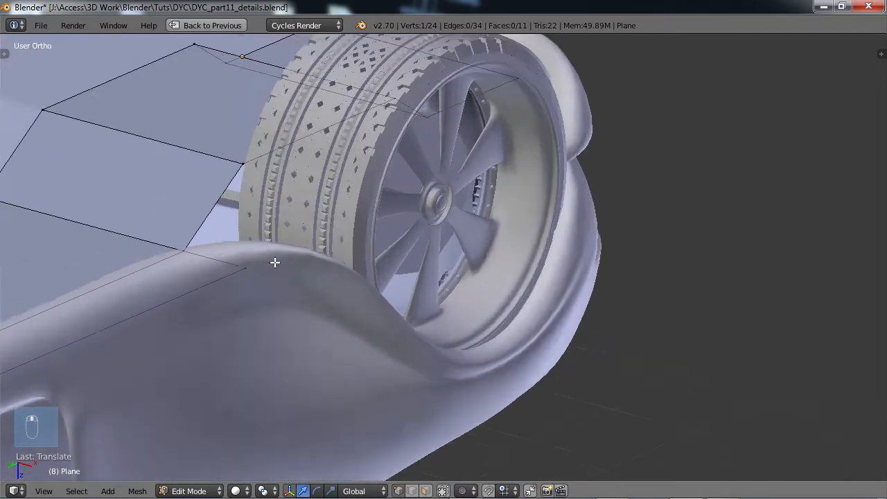
{"action": "middle_click_drag", "start_coordinate": [215, 166], "coordinate": [331, 276], "text": "shift"}
{"action": "scroll", "coordinate": [362, 263], "scroll_direction": "down", "scroll_amount": 3}
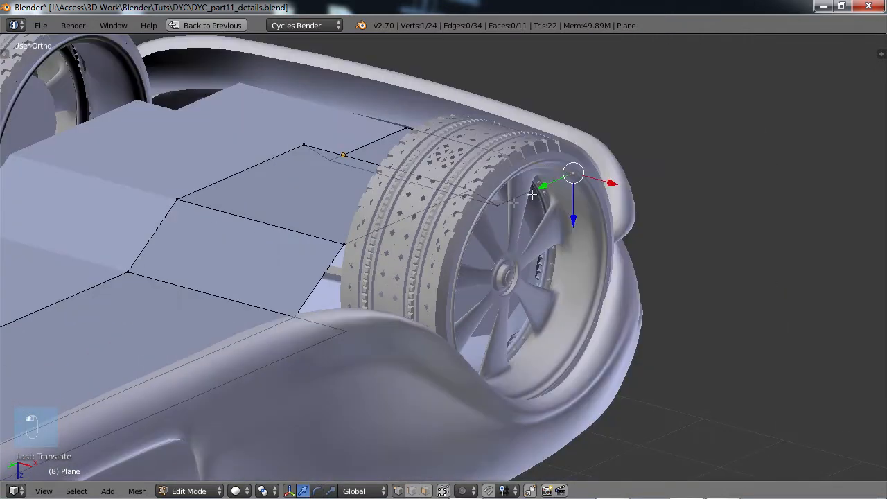
{"action": "right_click", "coordinate": [340, 244], "text": "shift"}
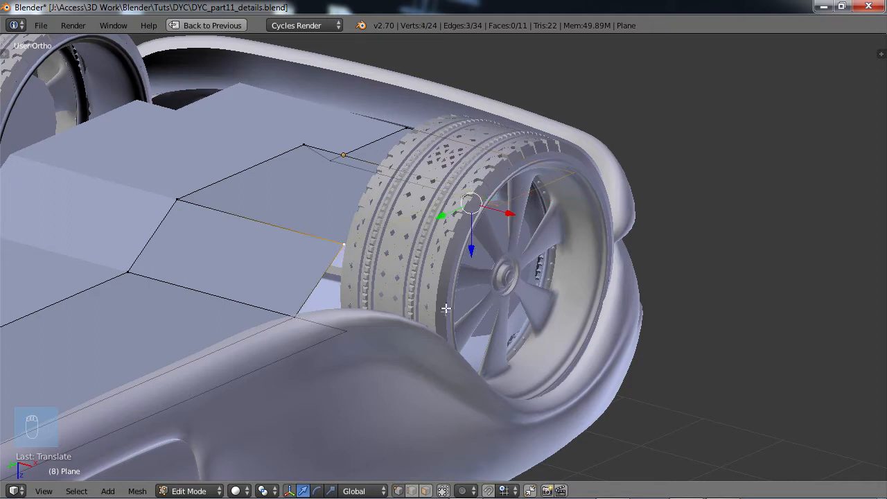
{"action": "key", "text": "e"}
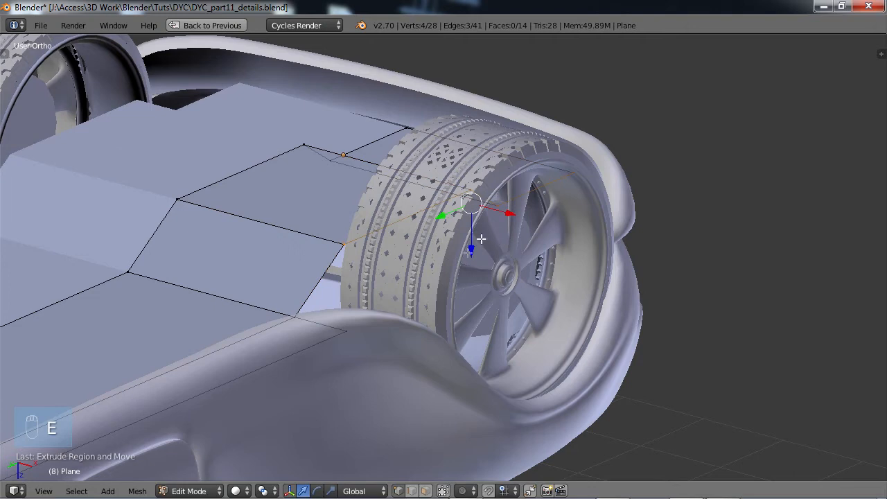
{"action": "left_click", "coordinate": [464, 339]}
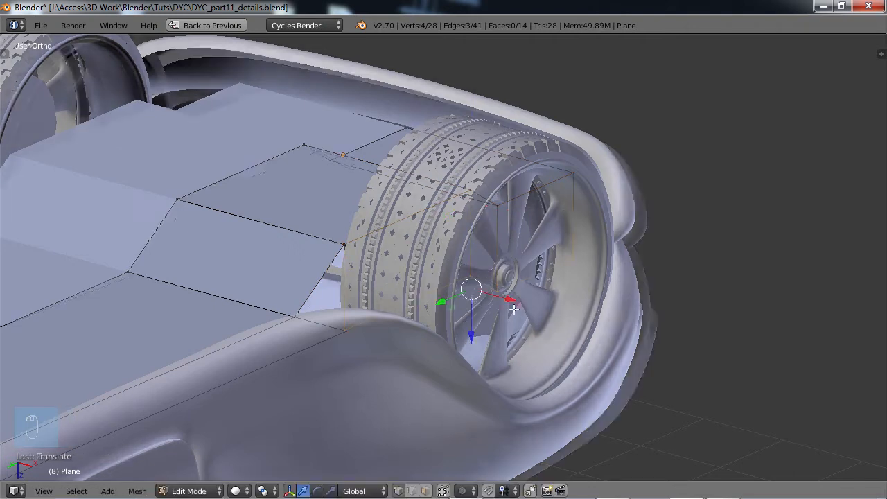
Move the wheel well wall's extruded edge farther along Z into the body to deepen the wall
{"action": "middle_click_drag", "start_coordinate": [464, 339], "coordinate": [447, 305]}
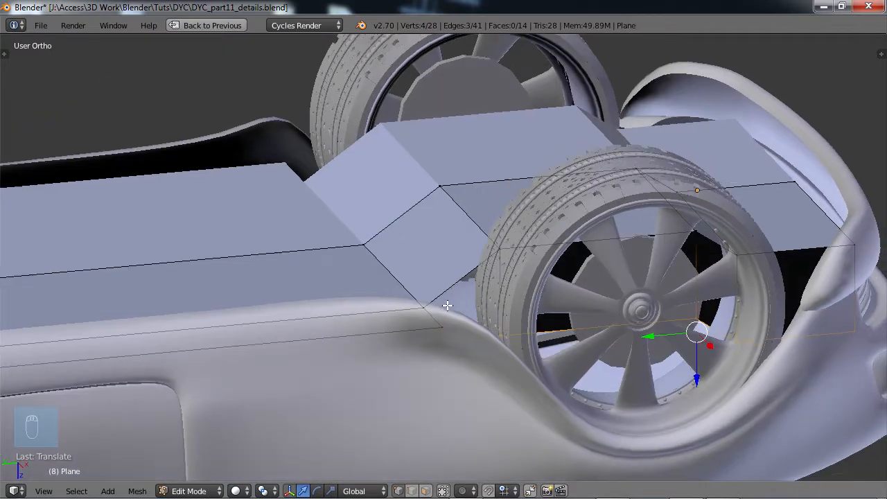
{"action": "key", "text": "g"}
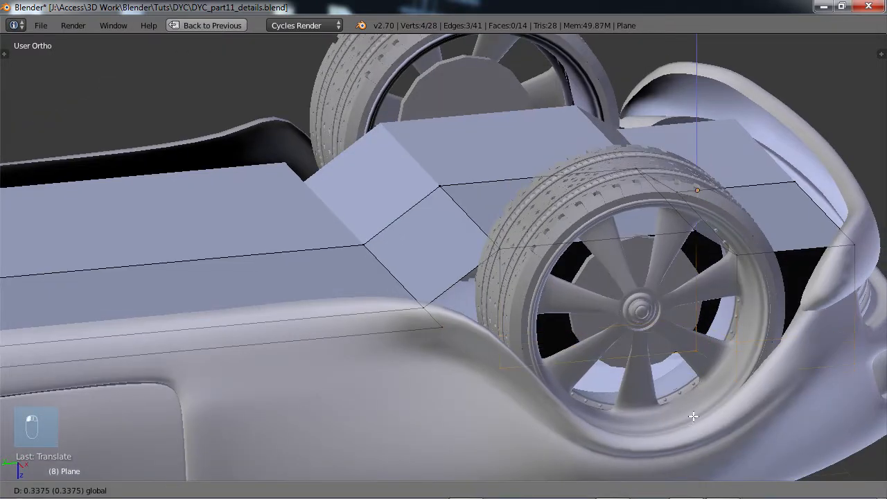
{"action": "left_click", "coordinate": [692, 423]}
Fill the gap behind the front wheel with a triangular face between the slope's side edge and the wheel well wall
{"action": "middle_click_drag", "start_coordinate": [692, 423], "coordinate": [575, 359]}
{"action": "scroll", "coordinate": [529, 318], "scroll_direction": "up", "scroll_amount": 3}
{"action": "scroll", "coordinate": [589, 289], "scroll_direction": "up", "scroll_amount": 3}
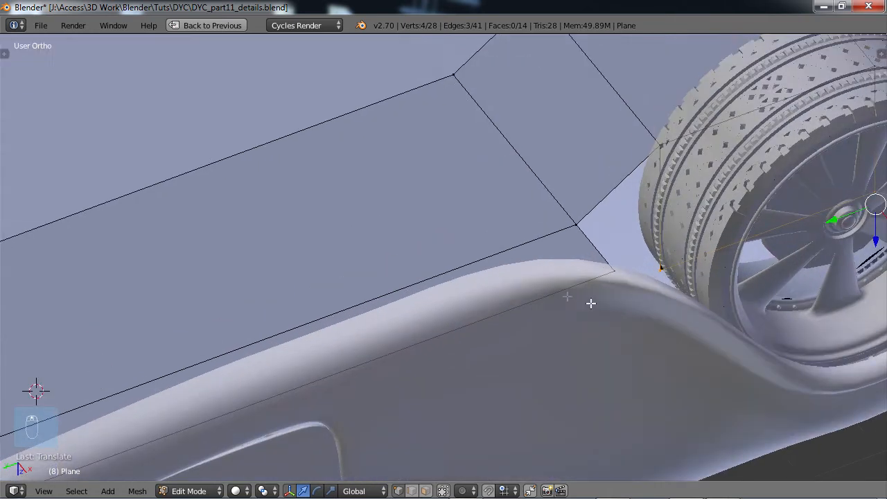
{"action": "middle_click_drag", "start_coordinate": [589, 301], "coordinate": [454, 274], "text": "shift"}
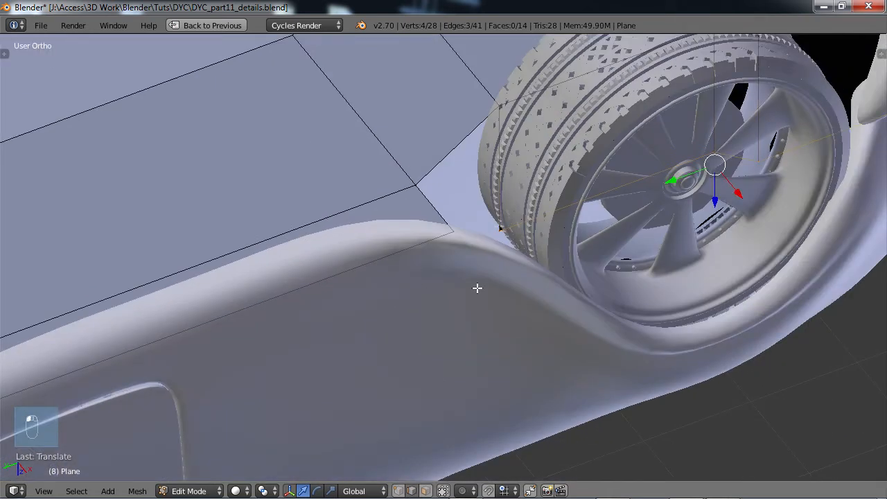
{"action": "right_click", "coordinate": [459, 147]}
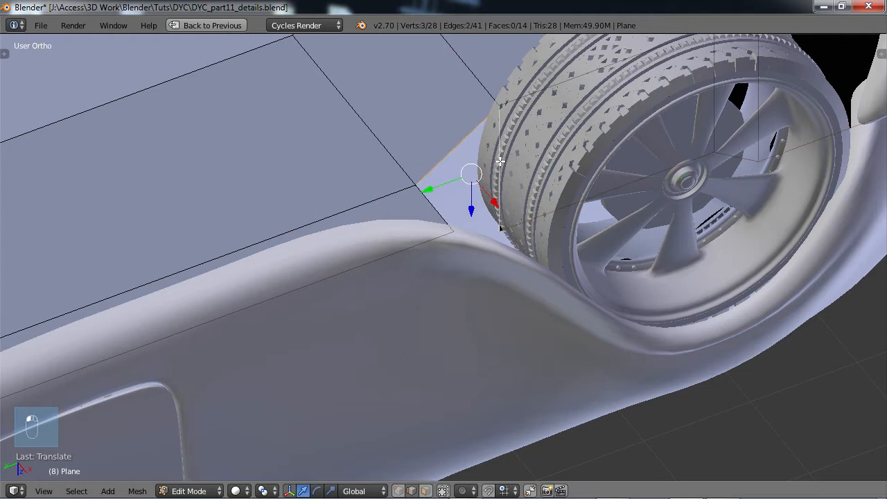
{"action": "key", "text": "f"}
{"action": "middle_click_drag", "start_coordinate": [500, 161], "coordinate": [422, 284]}
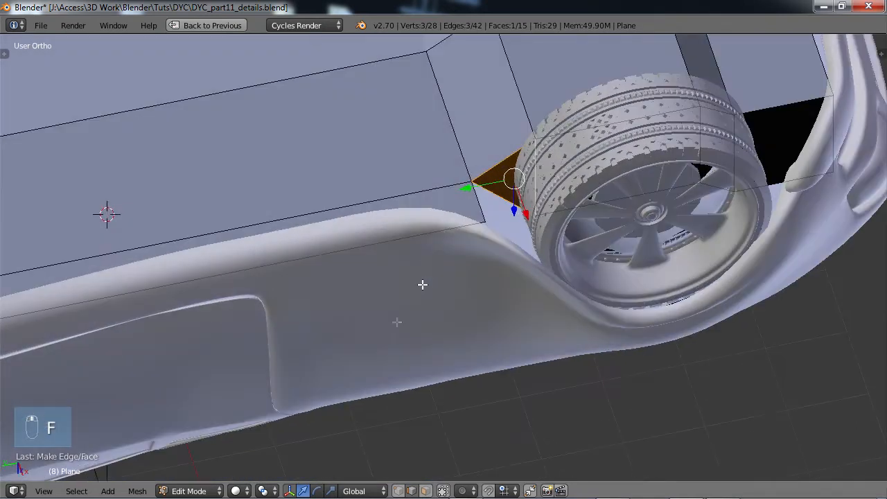
Extrude the panel's outer side edge behind the front wheel and move it diagonally into the body along the wheel arch
{"action": "right_click", "coordinate": [483, 195]}
{"action": "middle_click_drag", "start_coordinate": [483, 195], "coordinate": [452, 237]}
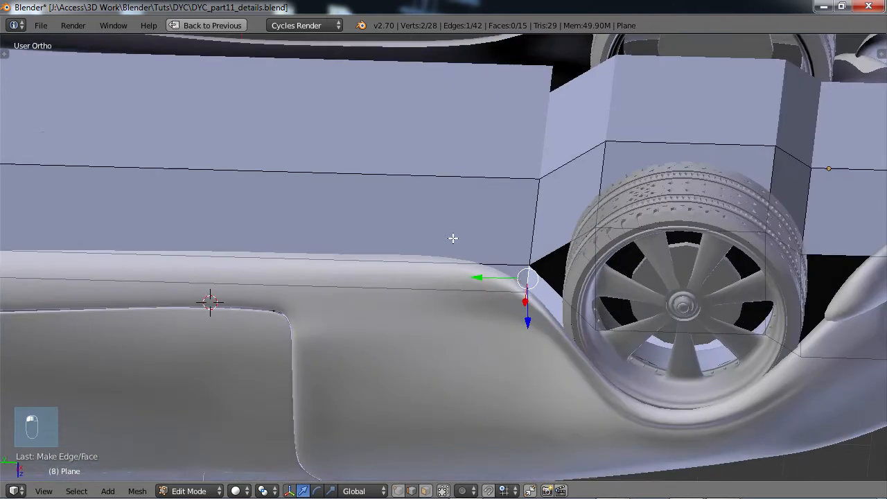
{"action": "middle_click_drag", "start_coordinate": [522, 265], "coordinate": [523, 257]}
{"action": "key", "text": "e"}
{"action": "left_click", "coordinate": [522, 257]}
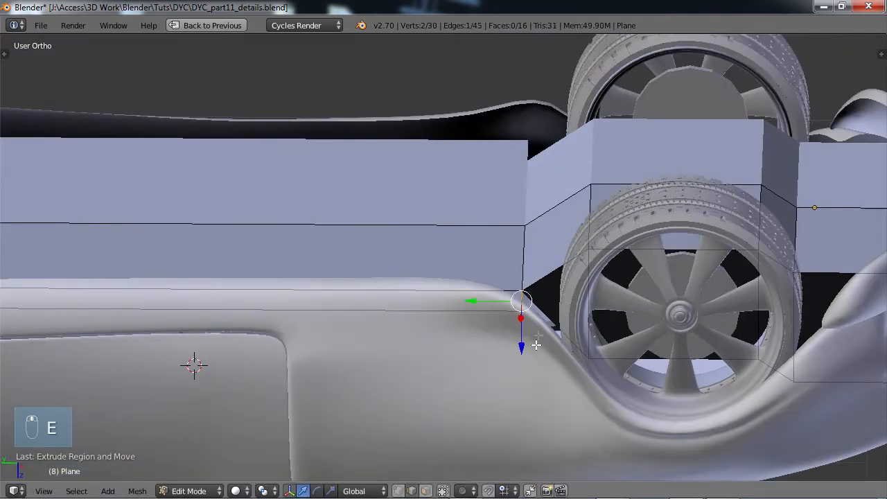
{"action": "middle_click_drag", "start_coordinate": [537, 345], "coordinate": [493, 196], "text": "shift"}
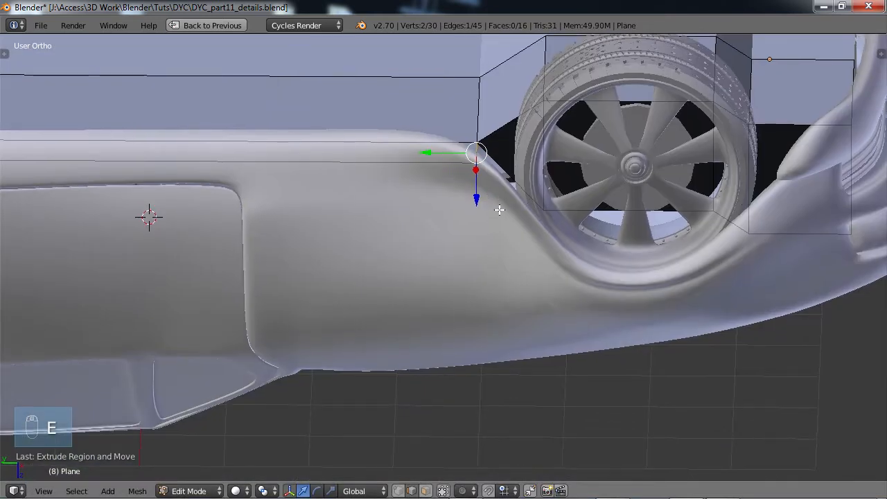
{"action": "middle_click_drag", "start_coordinate": [499, 211], "coordinate": [498, 200]}
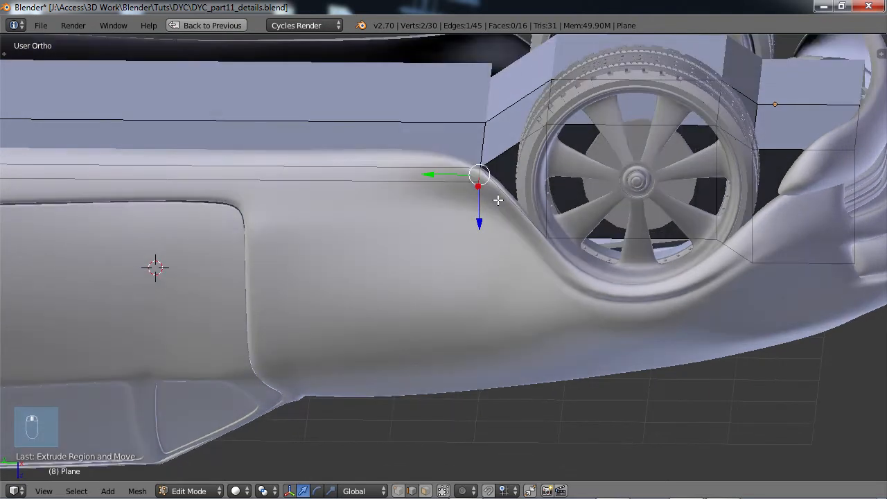
{"action": "key", "text": "g"}
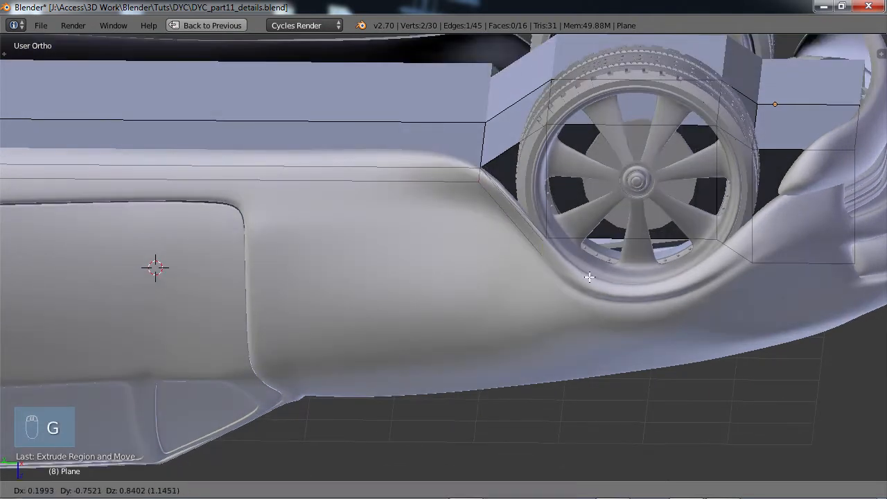
{"action": "left_click", "coordinate": [592, 276]}
Move the extruded edge inward along X so its inner end meets the front wheel well wall
{"action": "middle_click_drag", "start_coordinate": [504, 202], "coordinate": [568, 307]}
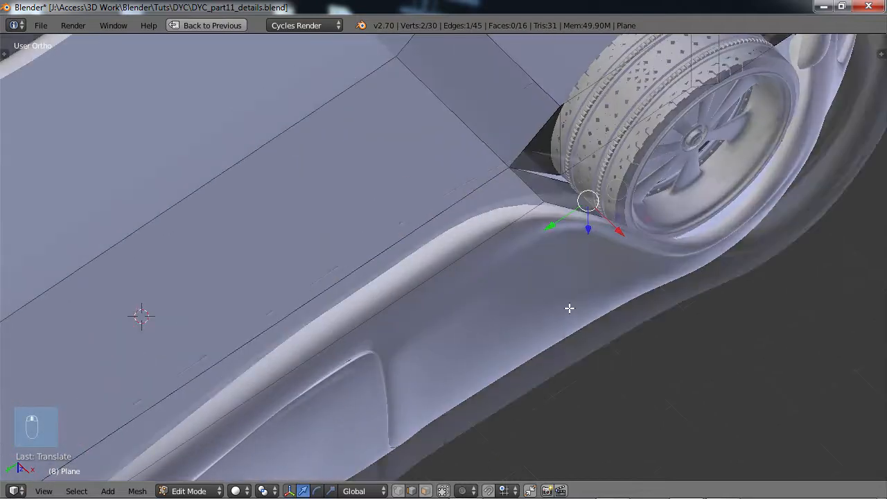
{"action": "scroll", "coordinate": [568, 307], "scroll_direction": "up", "scroll_amount": 5}
{"action": "mouse_move", "coordinate": [542, 226]}
{"action": "middle_mouse_down"}
{"action": "mouse_move", "coordinate": [589, 248]}
{"action": "mouse_move", "coordinate": [576, 221]}
{"action": "middle_mouse_up"}
{"action": "middle_click_drag", "start_coordinate": [424, 162], "coordinate": [491, 333], "text": "shift"}
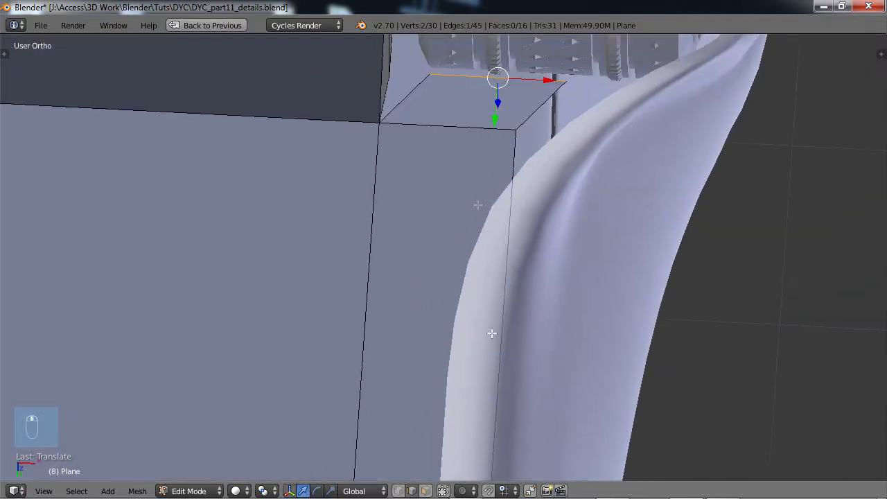
{"action": "middle_click_drag", "start_coordinate": [474, 194], "coordinate": [473, 297], "text": "shift"}
{"action": "left_click_drag", "start_coordinate": [540, 204], "coordinate": [513, 201]}
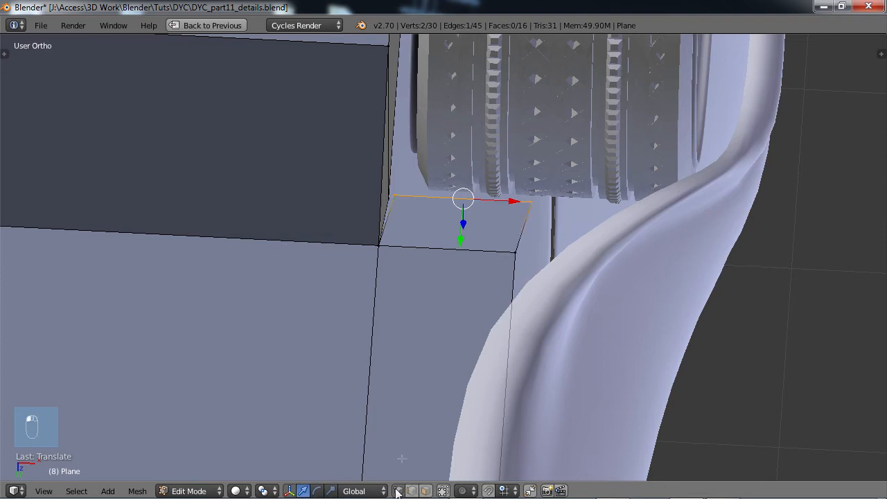
Merge the two neighbouring vertices where the extruded face meets the front wheel well wall at their center
{"action": "mouse_move", "coordinate": [416, 209]}
{"action": "middle_mouse_down"}
{"action": "mouse_move", "coordinate": [395, 218]}
{"action": "mouse_move", "coordinate": [404, 216]}
{"action": "middle_mouse_up"}
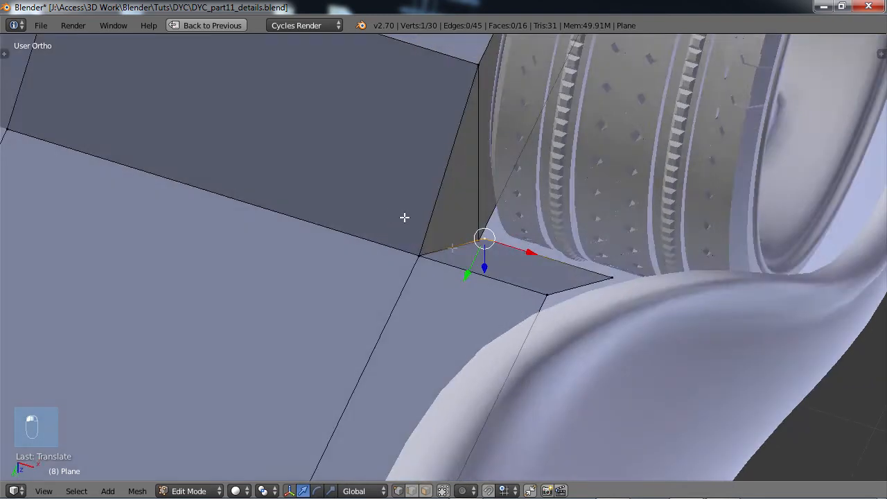
{"action": "key", "text": "b"}
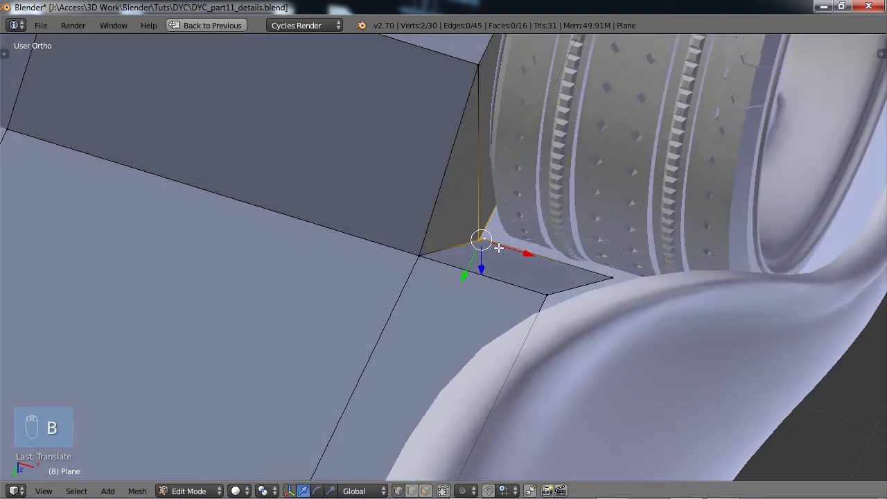
{"action": "key", "text": "alt+m"}
{"action": "left_click", "coordinate": [473, 276]}
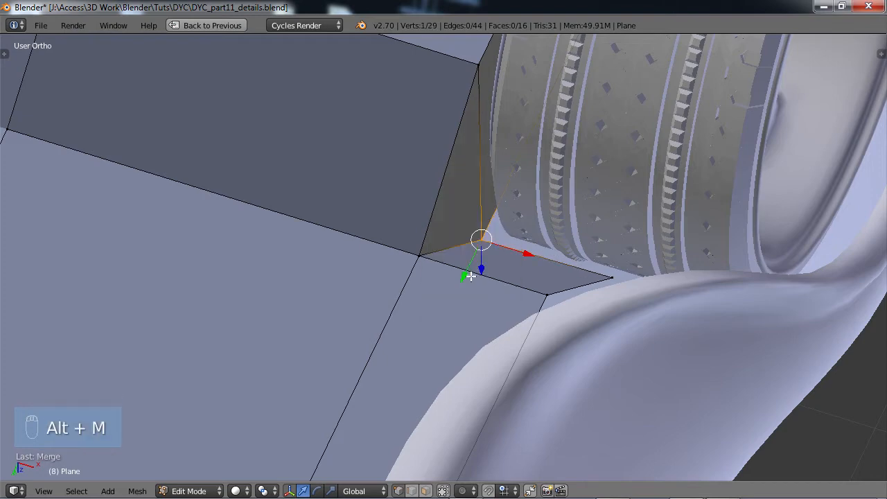
Select the four outer side vertices beside the rear wheel and extrude them about 2.1 units along Z into the body
{"action": "middle_click_drag", "start_coordinate": [474, 276], "coordinate": [245, 315]}
{"action": "scroll", "coordinate": [441, 258], "scroll_direction": "down", "scroll_amount": 4}
{"action": "scroll", "coordinate": [245, 315], "scroll_direction": "up", "scroll_amount": 6}
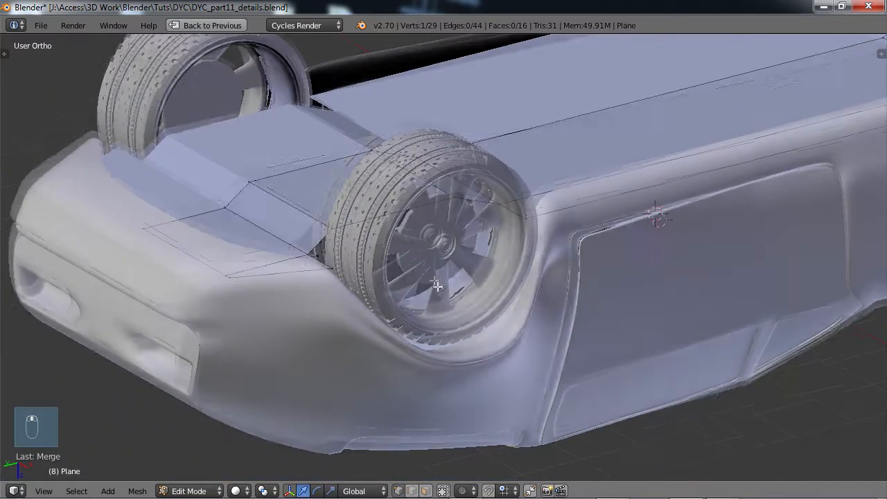
{"action": "middle_click_drag", "start_coordinate": [438, 285], "coordinate": [489, 233]}
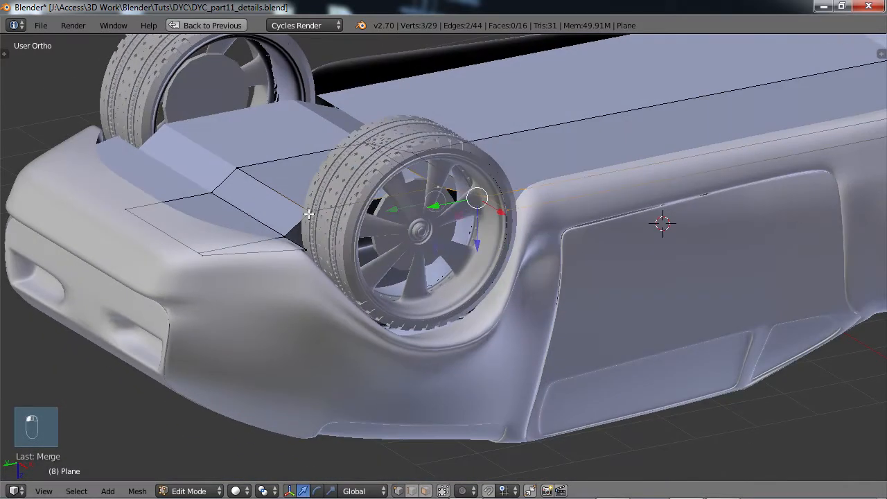
{"action": "key", "text": "e"}
{"action": "middle_click_drag", "start_coordinate": [416, 184], "coordinate": [453, 283]}
{"action": "scroll", "coordinate": [450, 318], "scroll_direction": "up", "scroll_amount": 5}
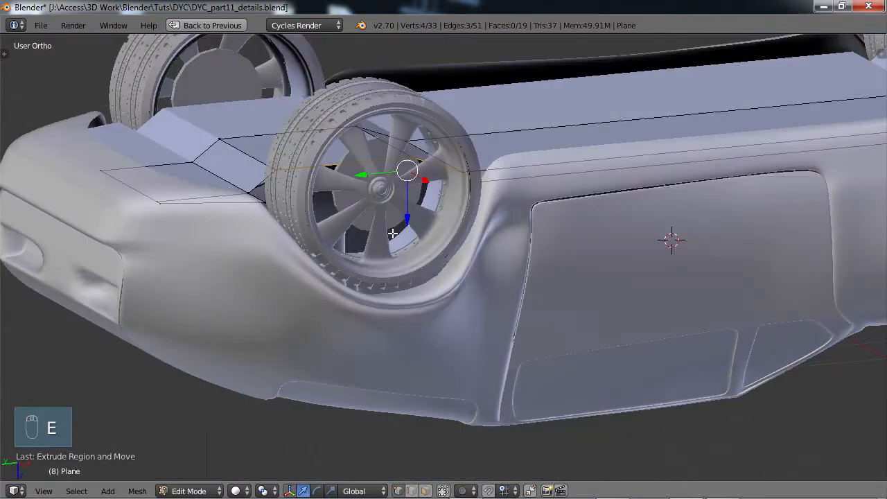
{"action": "left_click_drag", "start_coordinate": [409, 219], "coordinate": [409, 245]}
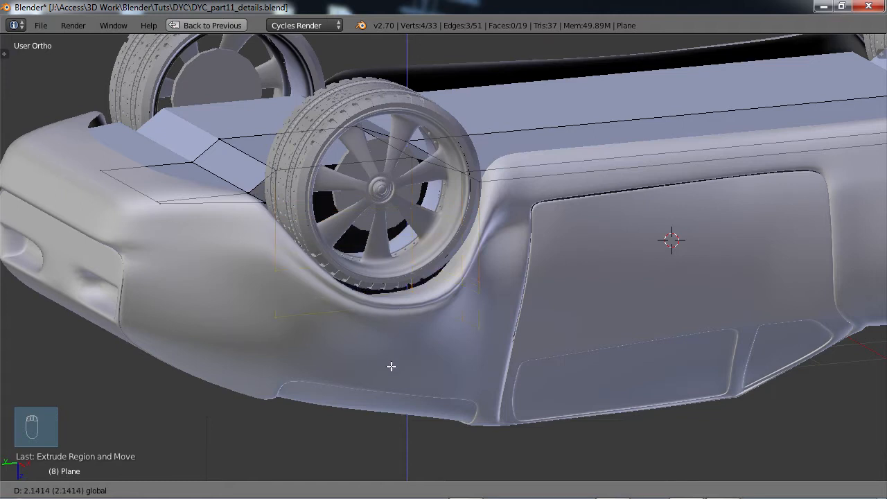
{"action": "left_click_drag", "start_coordinate": [392, 367], "coordinate": [386, 363]}
Select the two connected edges beside the rear wheel on the rear bumper side and extrude them along Z into the body
{"action": "middle_click_drag", "start_coordinate": [391, 329], "coordinate": [394, 223]}
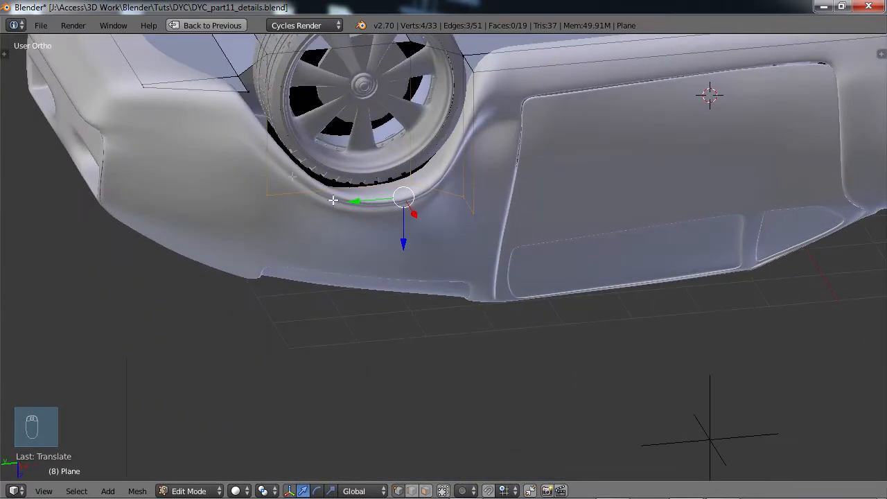
{"action": "middle_click_drag", "start_coordinate": [333, 200], "coordinate": [405, 291], "text": "shift"}
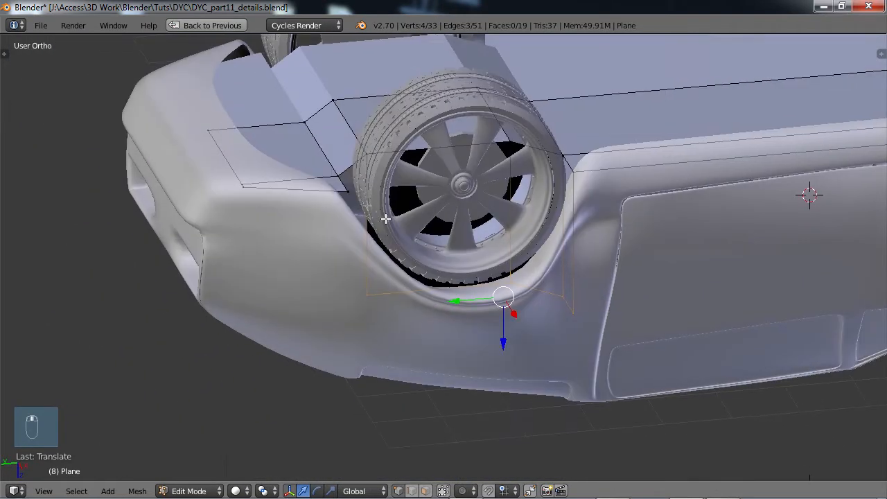
{"action": "right_click", "coordinate": [349, 188]}
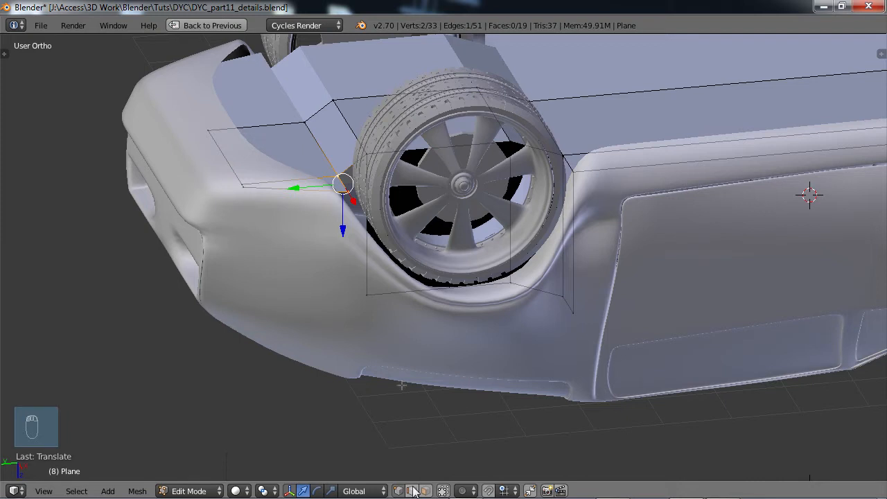
{"action": "key", "text": "e"}
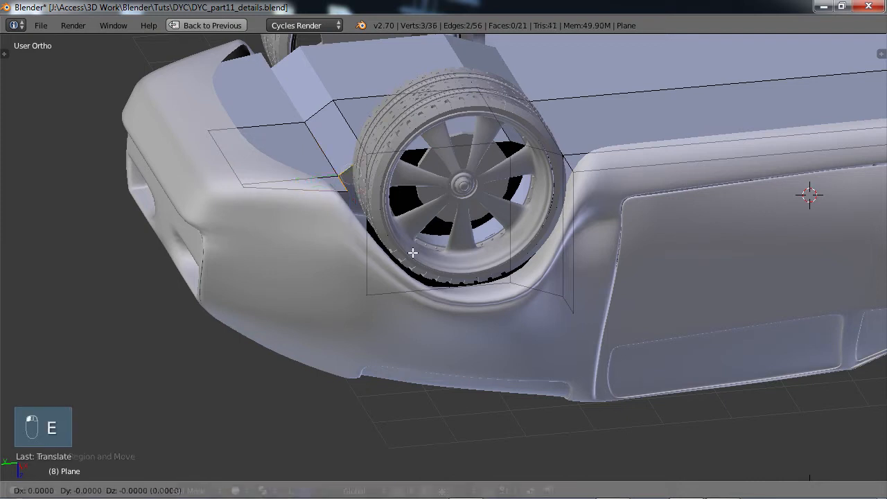
{"action": "left_click_drag", "start_coordinate": [351, 220], "coordinate": [348, 321]}
Merge the two separate lower corner vertices of the rear wheel well walls and exit Edit Mode
{"action": "scroll", "coordinate": [451, 316], "scroll_direction": "down", "scroll_amount": 4}
{"action": "middle_click_drag", "start_coordinate": [445, 321], "coordinate": [325, 191]}
{"action": "scroll", "coordinate": [474, 246], "scroll_direction": "up", "scroll_amount": 4}
{"action": "key", "text": "a"}
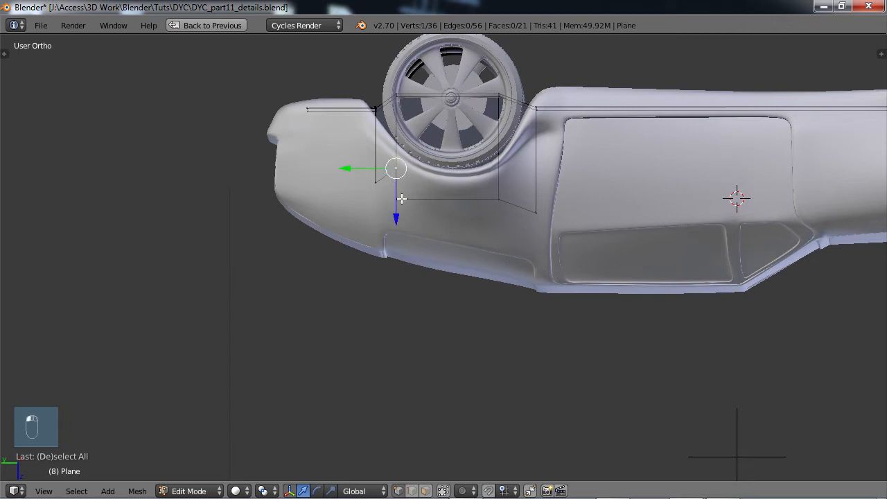
{"action": "key", "text": "alt+m"}
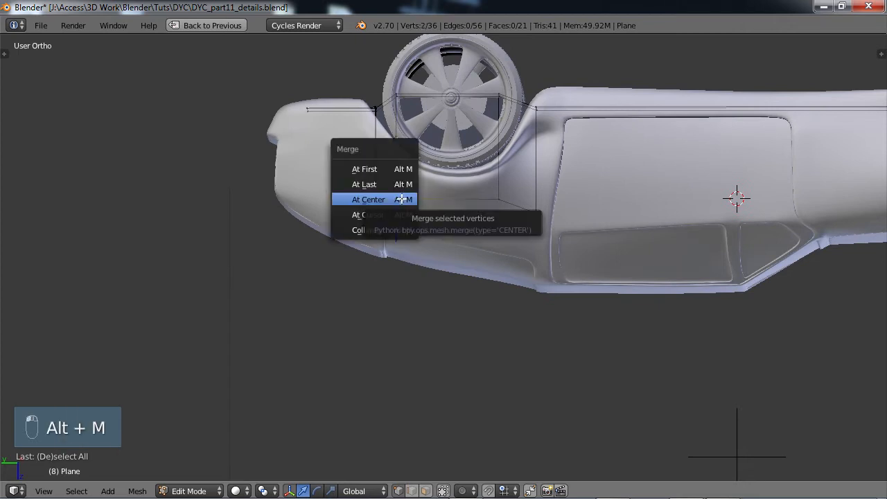
{"action": "left_click", "coordinate": [398, 178]}
{"action": "scroll", "coordinate": [422, 226], "scroll_direction": "down", "scroll_amount": 3}
{"action": "middle_click_drag", "start_coordinate": [430, 236], "coordinate": [527, 92]}
{"action": "key", "text": "a"}
{"action": "key", "text": "Tab"}
Preview the whole car in rendered shading and return to solid shading
{"action": "middle_click_drag", "start_coordinate": [277, 233], "coordinate": [360, 42]}
{"action": "middle_click_drag", "start_coordinate": [355, 397], "coordinate": [475, 340]}
{"action": "scroll", "coordinate": [440, 342], "scroll_direction": "down", "scroll_amount": 3}
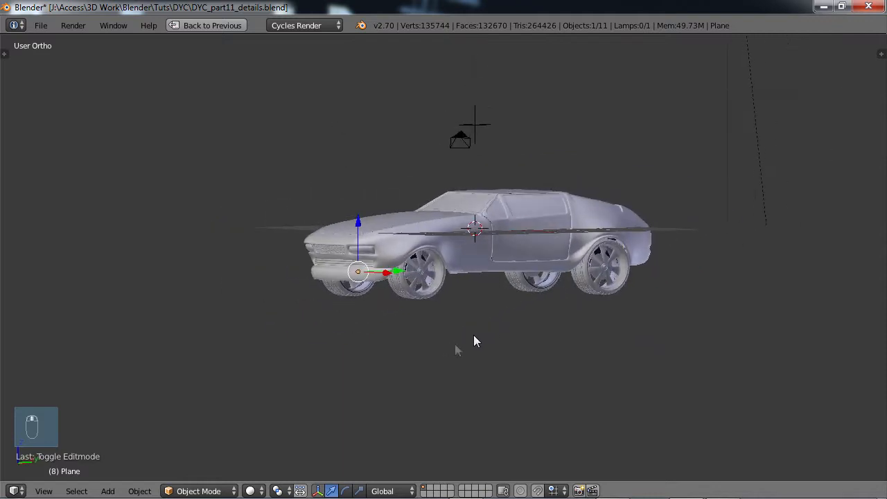
{"action": "middle_click_drag", "start_coordinate": [427, 278], "coordinate": [444, 360]}
{"action": "key", "text": "shift+z"}
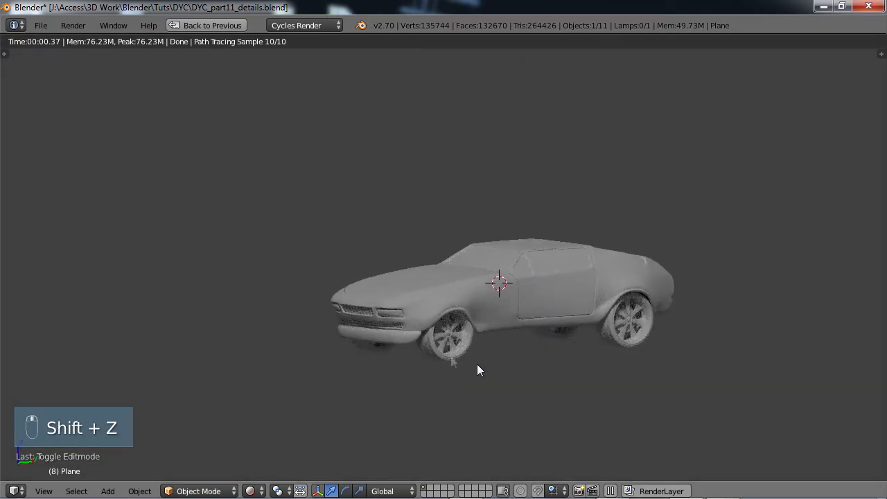
{"action": "mouse_move", "coordinate": [453, 369]}
{"action": "middle_mouse_down"}
{"action": "mouse_move", "coordinate": [449, 330]}
{"action": "mouse_move", "coordinate": [444, 369]}
{"action": "middle_mouse_up"}
{"action": "key", "text": "shift+z"}
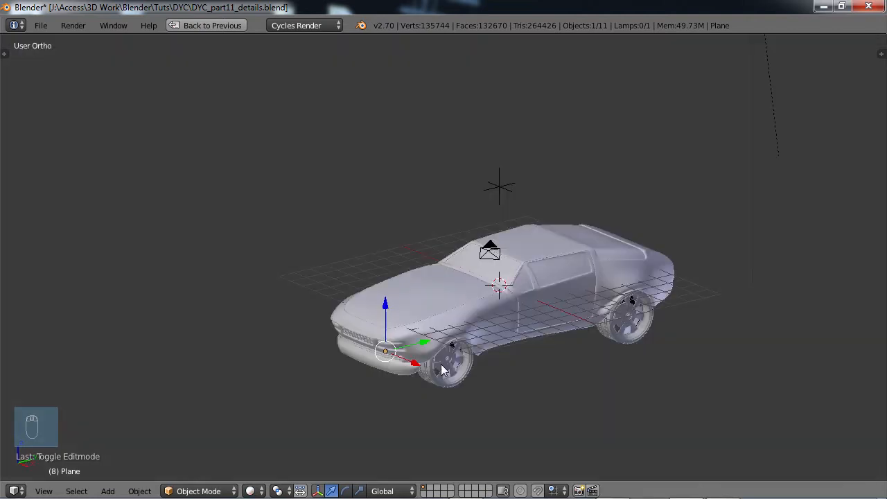
Save the car model over the existing file DYC_part11_details.blend
{"action": "key", "text": "ctrl+s"}
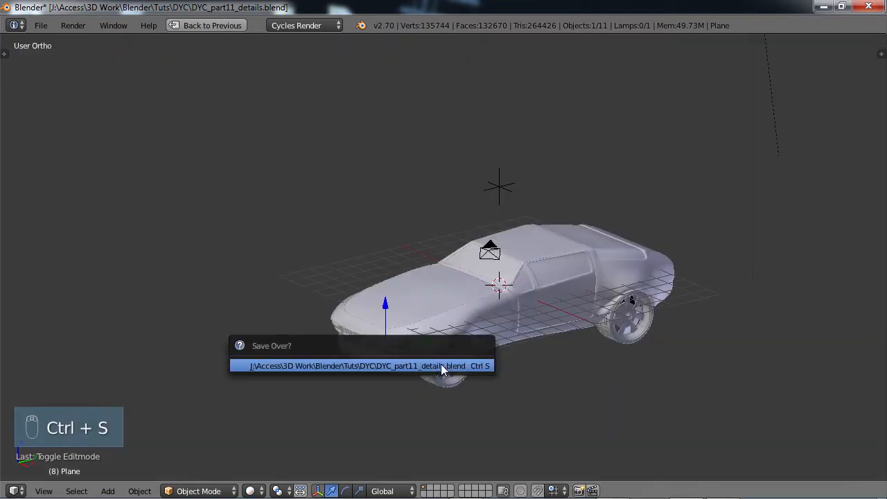
{"action": "left_click", "coordinate": [441, 364]}
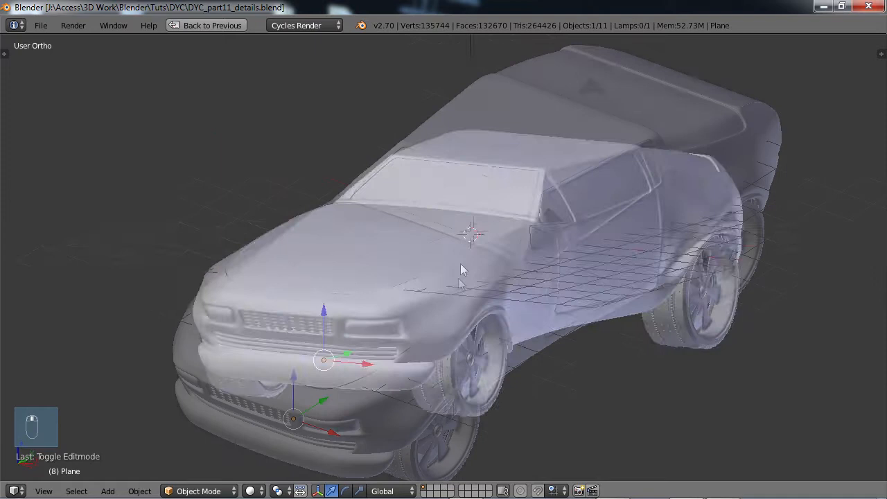
{"action": "middle_click_drag", "start_coordinate": [460, 264], "coordinate": [447, 315]}
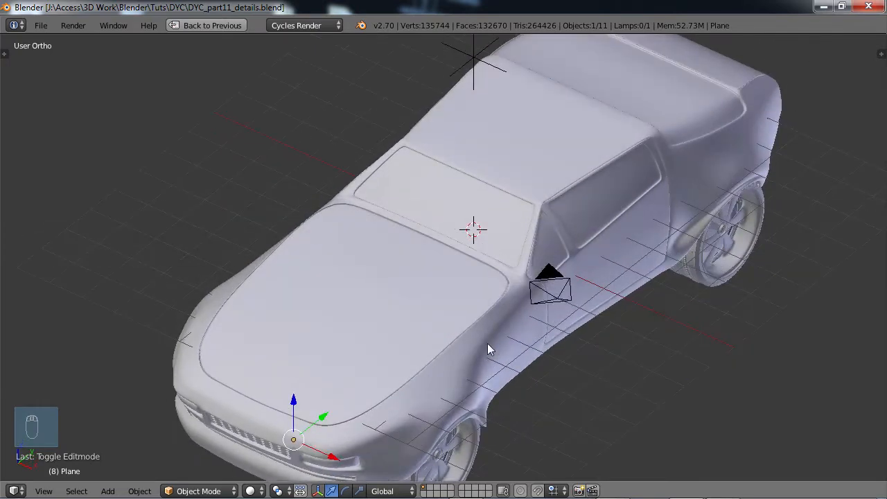
{"action": "key", "text": "Tab"}
{"action": "scroll", "coordinate": [487, 343], "scroll_direction": "down", "scroll_amount": 3}
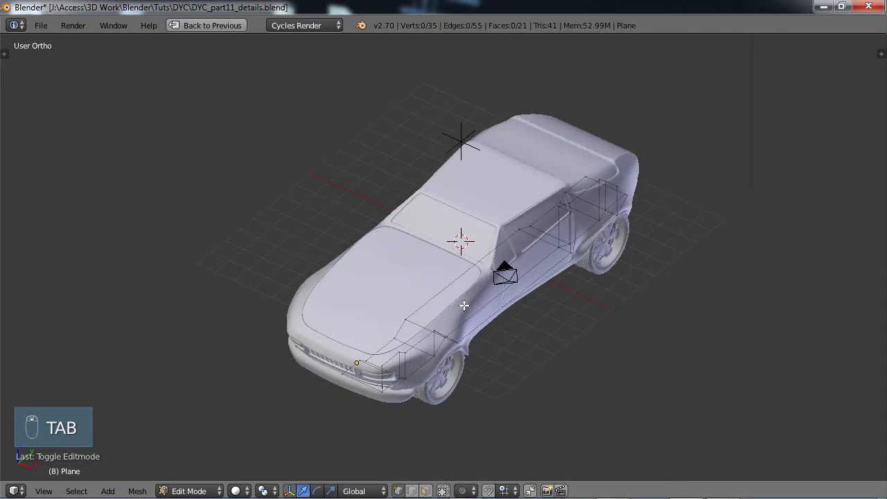
{"action": "key", "text": "Tab"}
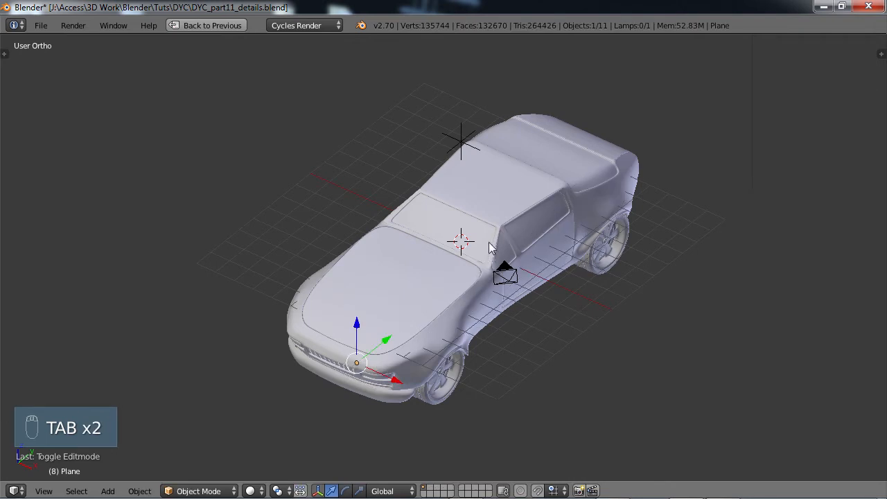
Select the car body, enter Edit Mode and add a cube to its mesh at the 3D cursor
{"action": "right_click", "coordinate": [508, 221]}
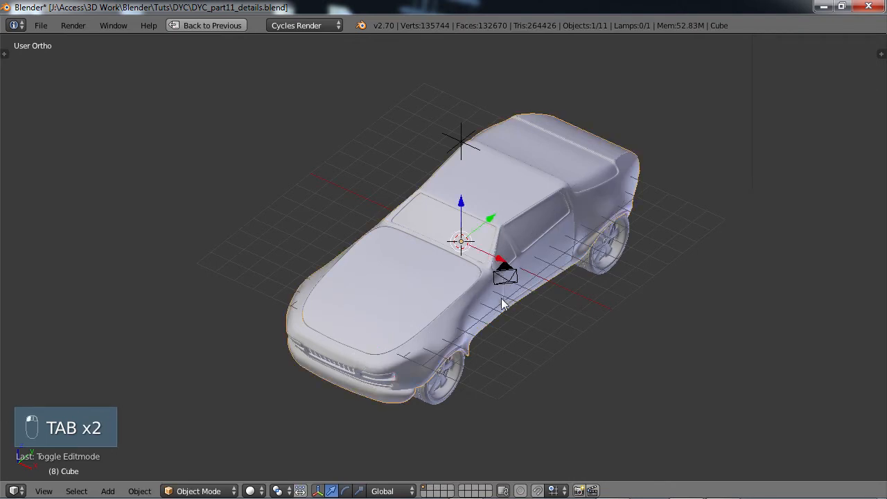
{"action": "key", "text": "Tab"}
{"action": "scroll", "coordinate": [517, 312], "scroll_direction": "down", "scroll_amount": 3}
{"action": "scroll", "coordinate": [516, 313], "scroll_direction": "up", "scroll_amount": 6}
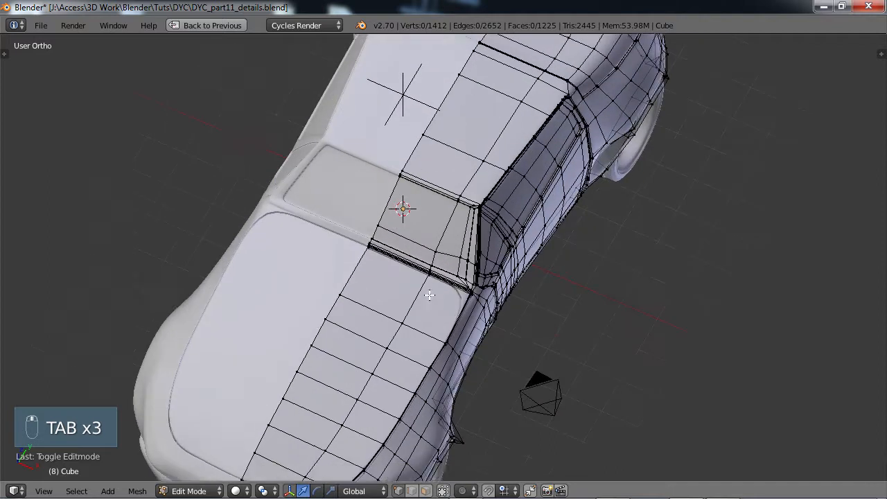
{"action": "middle_click_drag", "start_coordinate": [430, 295], "coordinate": [414, 285], "text": "shift"}
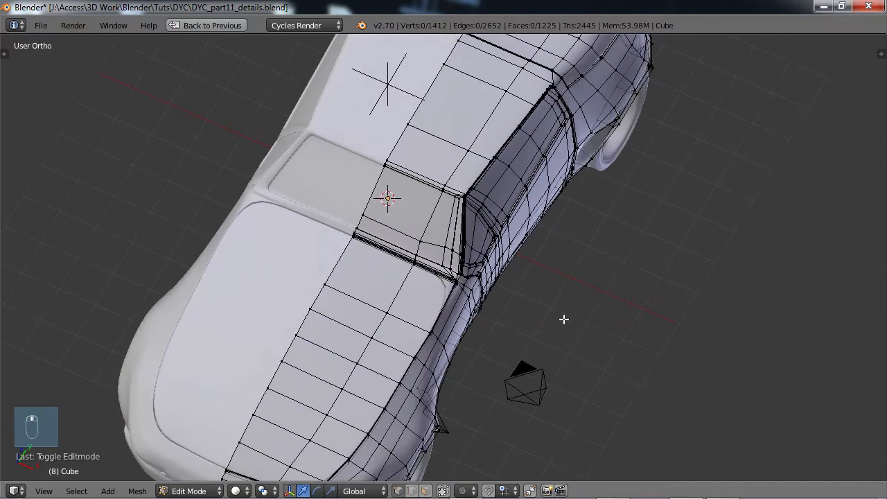
{"action": "key", "text": "shift+a"}
{"action": "left_click", "coordinate": [563, 319]}
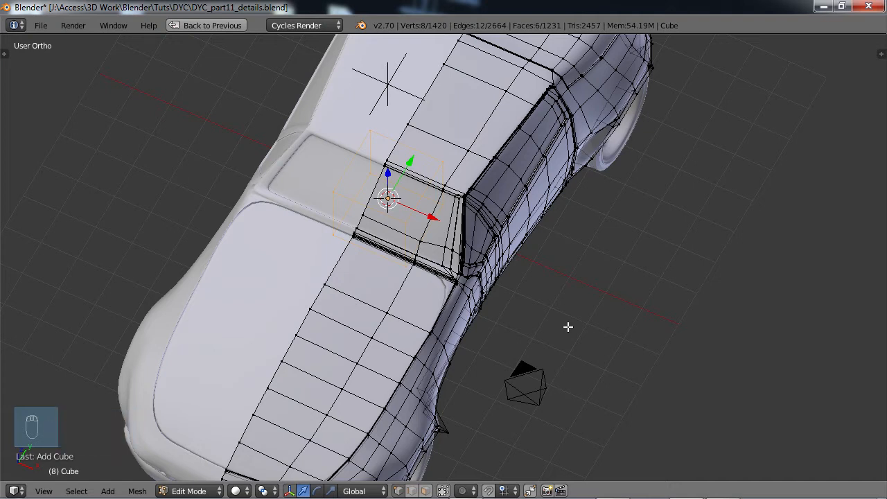
Restore the multi-view screen layout and hide the tool shelf in the lower 3D view
{"action": "key", "text": "ctrl+Up"}
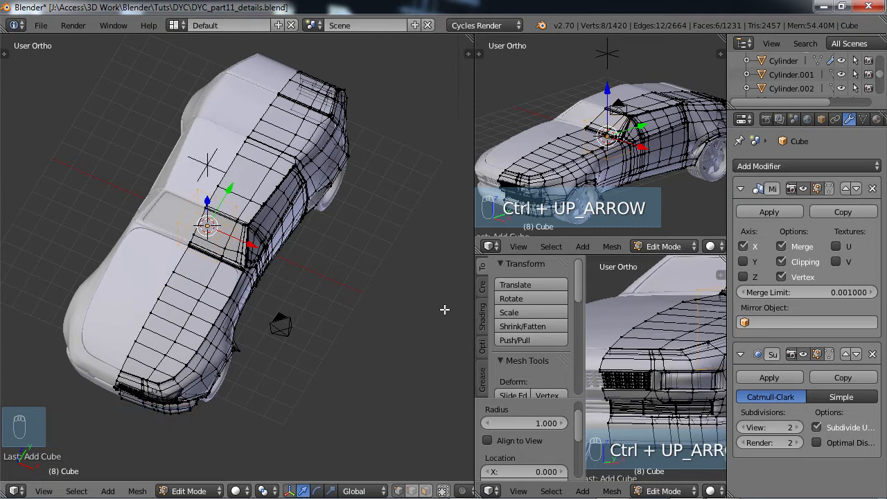
{"action": "key", "text": "t"}
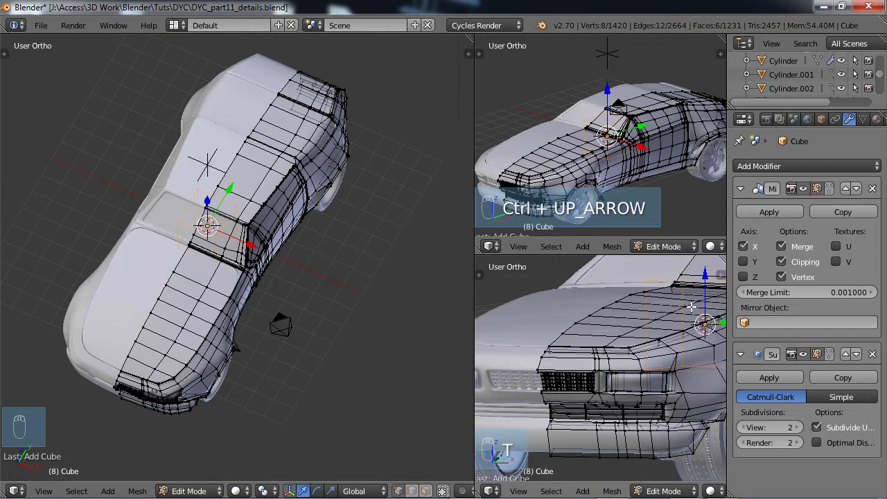
Disable Clipping in the Mirror modifier and move the new cube along X out of the body, beside the door
{"action": "left_click", "coordinate": [782, 262]}
{"action": "scroll", "coordinate": [263, 310], "scroll_direction": "up", "scroll_amount": 2}
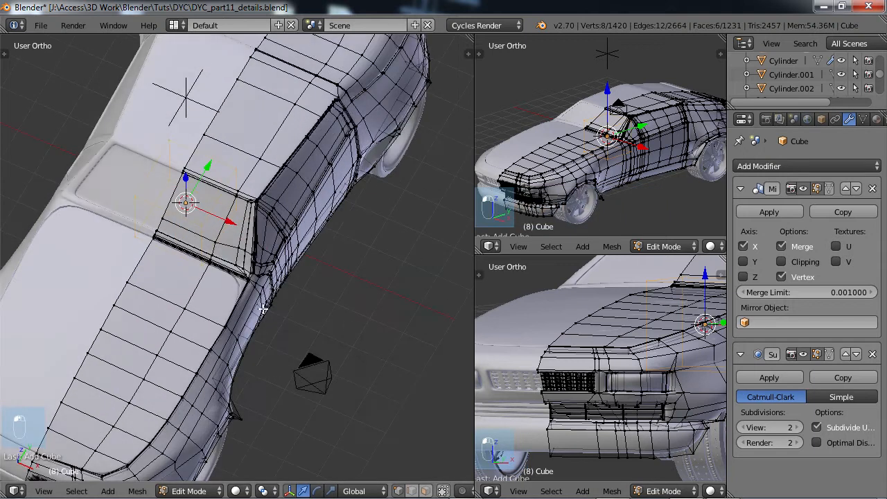
{"action": "scroll", "coordinate": [199, 334], "scroll_direction": "down", "scroll_amount": 2}
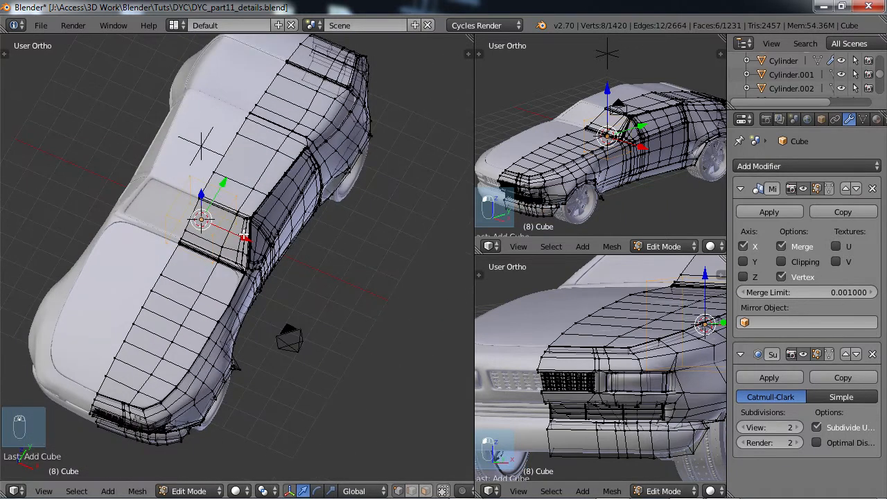
{"action": "key", "text": "g"}
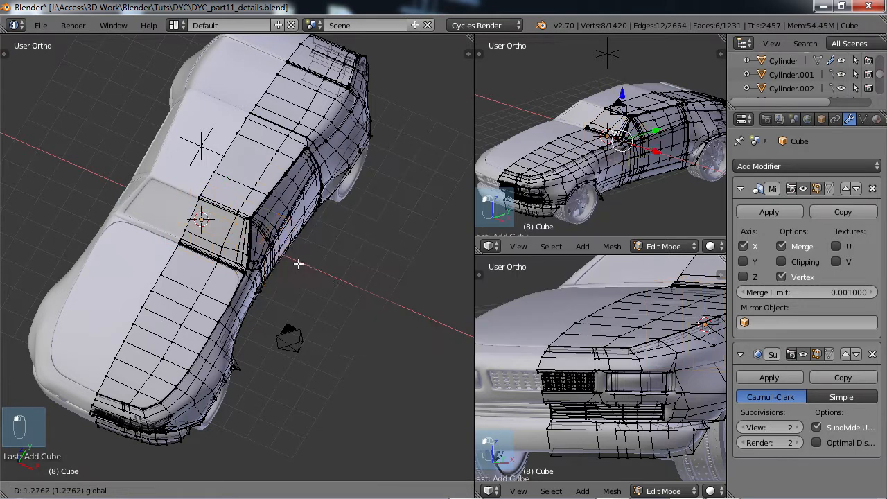
{"action": "left_click", "coordinate": [381, 308]}
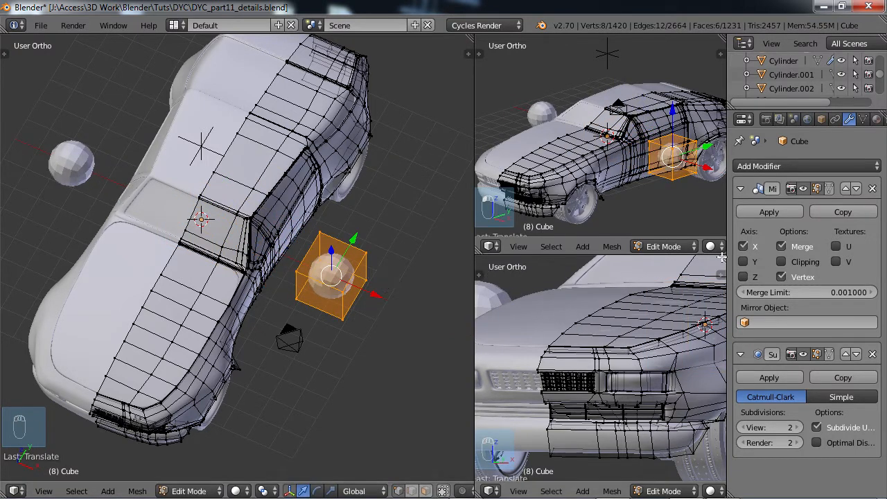
{"action": "scroll", "coordinate": [345, 330], "scroll_direction": "up", "scroll_amount": 2}
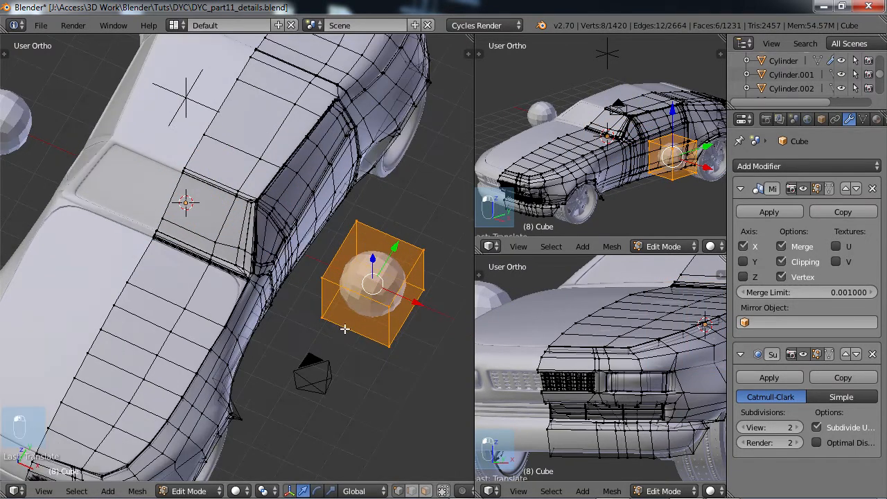
{"action": "left_click_drag", "start_coordinate": [410, 305], "coordinate": [392, 297]}
{"action": "scroll", "coordinate": [337, 312], "scroll_direction": "down", "scroll_amount": 3}
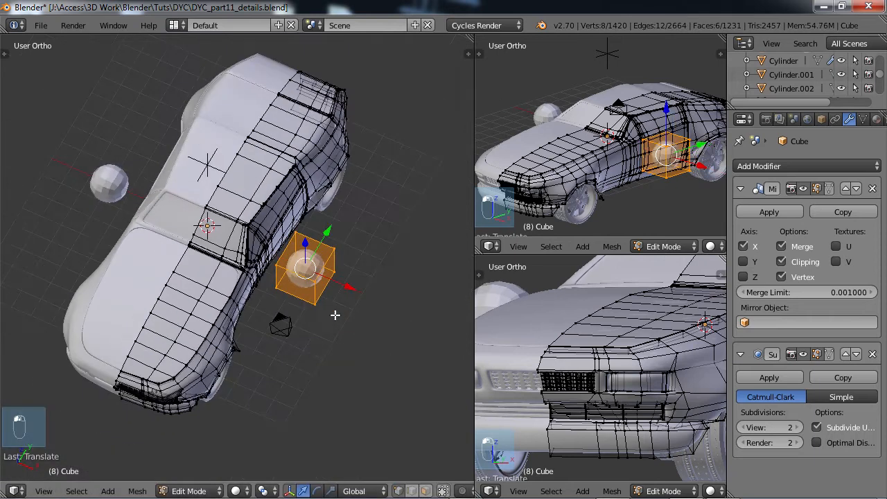
Maximize the 3D view, raise the cube to side-window height and shift it forward to the front corner of the window
{"action": "middle_click_drag", "start_coordinate": [334, 307], "coordinate": [284, 194]}
{"action": "scroll", "coordinate": [347, 319], "scroll_direction": "up", "scroll_amount": 3}
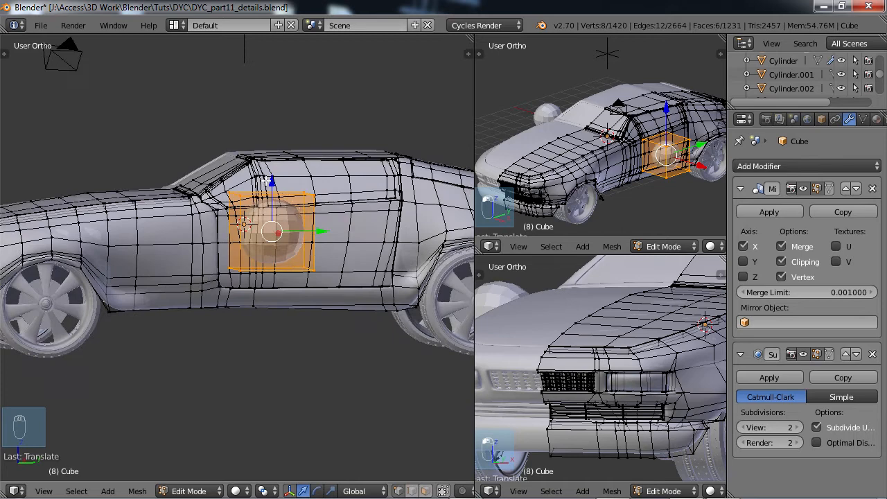
{"action": "key", "text": "ctrl+Up"}
{"action": "middle_click_drag", "start_coordinate": [447, 243], "coordinate": [463, 158]}
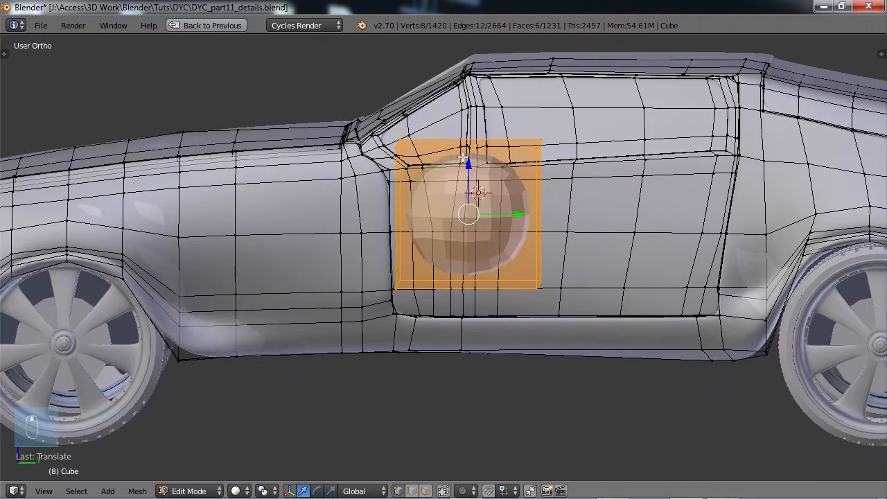
{"action": "left_click_drag", "start_coordinate": [469, 167], "coordinate": [471, 107]}
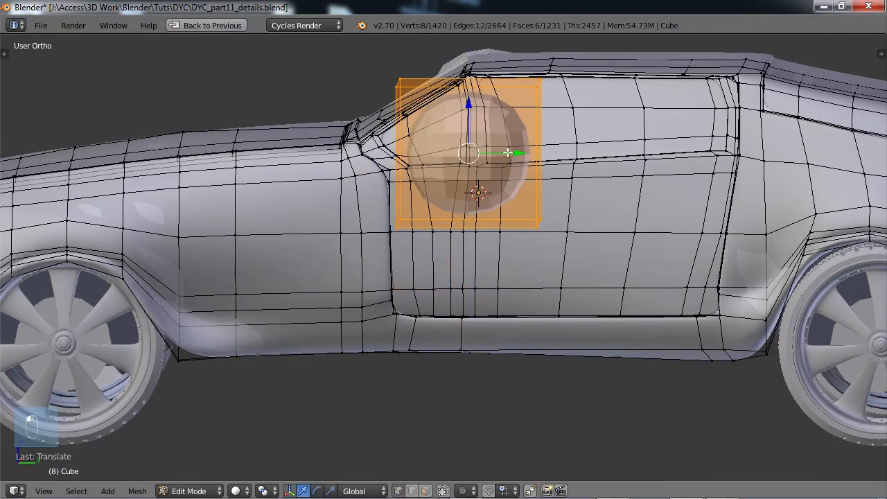
{"action": "left_click_drag", "start_coordinate": [512, 152], "coordinate": [451, 156]}
{"action": "middle_click_drag", "start_coordinate": [451, 245], "coordinate": [573, 289]}
{"action": "left_click_drag", "start_coordinate": [697, 209], "coordinate": [628, 206]}
{"action": "middle_click_drag", "start_coordinate": [567, 299], "coordinate": [531, 307]}
Scale the cube down uniformly and move it about 0.59 units along X toward the car's side
{"action": "key", "text": "s"}
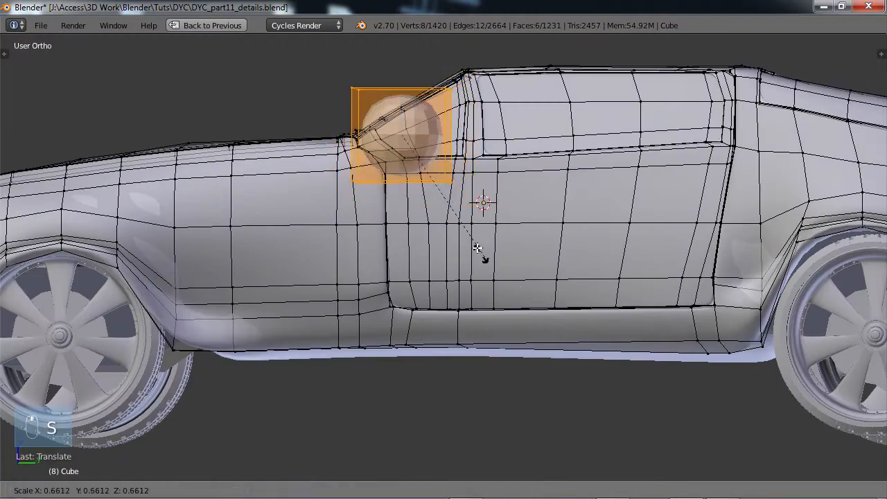
{"action": "left_click", "coordinate": [422, 187]}
{"action": "middle_click_drag", "start_coordinate": [372, 197], "coordinate": [600, 248]}
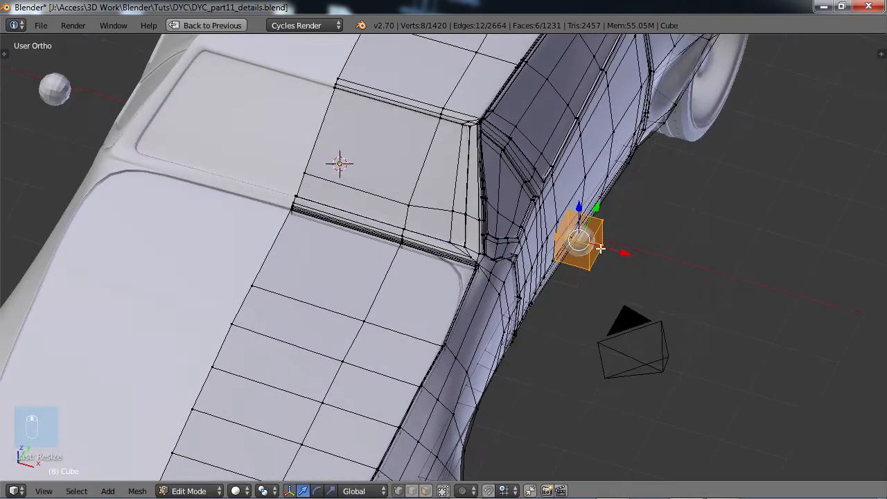
{"action": "key", "text": "g"}
{"action": "key", "text": "x"}
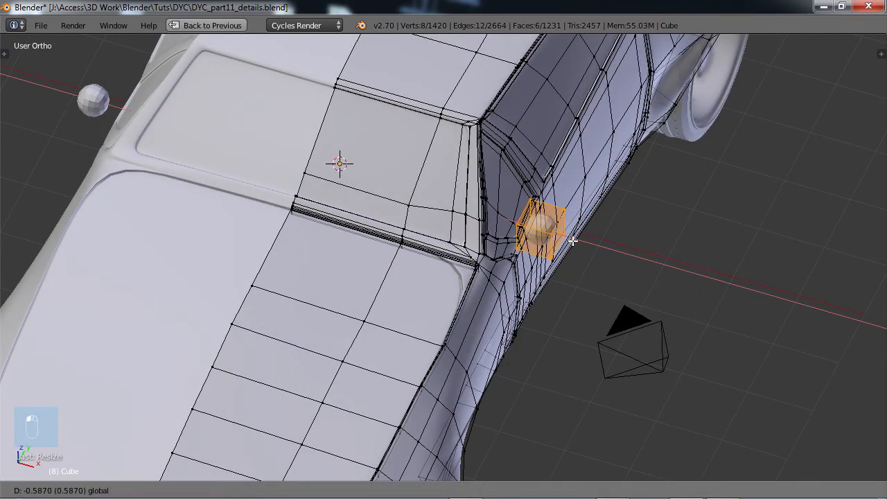
{"action": "left_click", "coordinate": [573, 240]}
Lower the cube slightly and nudge it rearward along Y at the front corner of the side window
{"action": "middle_click_drag", "start_coordinate": [573, 241], "coordinate": [461, 190]}
{"action": "left_click_drag", "start_coordinate": [419, 84], "coordinate": [420, 90]}
{"action": "mouse_move", "coordinate": [464, 140]}
{"action": "left_mouse_down"}
{"action": "mouse_move", "coordinate": [489, 138]}
{"action": "mouse_move", "coordinate": [473, 140]}
{"action": "left_mouse_up"}
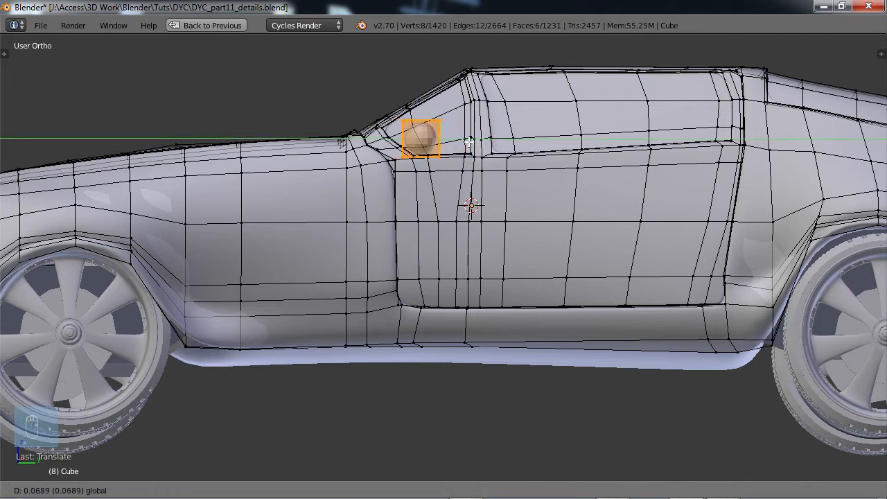
{"action": "left_click", "coordinate": [469, 141]}
{"action": "middle_click_drag", "start_coordinate": [457, 145], "coordinate": [521, 218]}
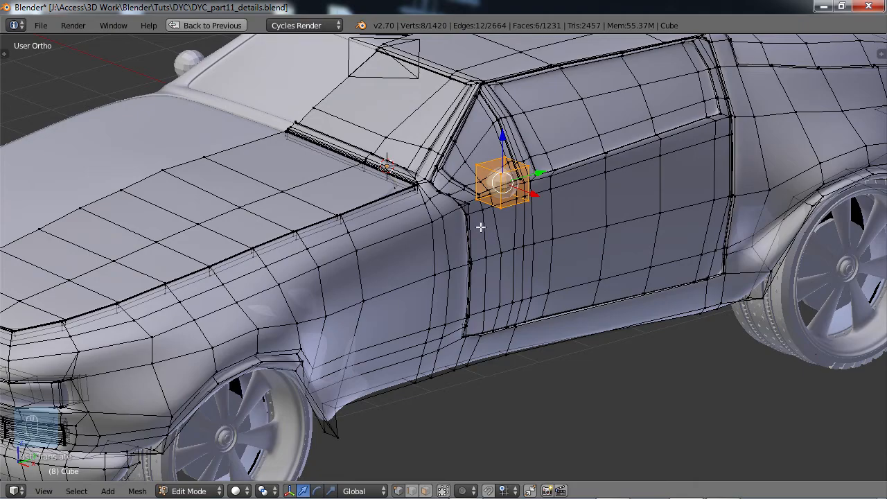
Stretch the cube along the X axis by a factor of about 1.67
{"action": "scroll", "coordinate": [485, 222], "scroll_direction": "up", "scroll_amount": 3}
{"action": "middle_click_drag", "start_coordinate": [469, 238], "coordinate": [429, 314], "text": "shift"}
{"action": "middle_click_drag", "start_coordinate": [511, 303], "coordinate": [383, 208]}
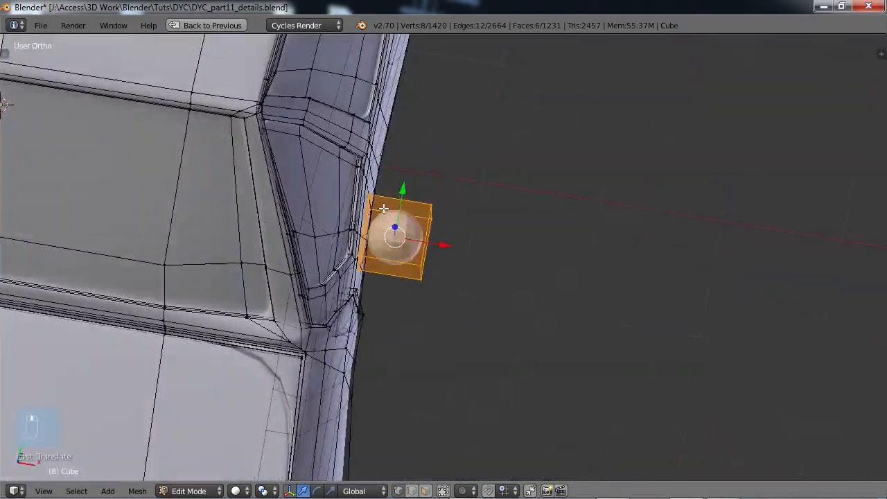
{"action": "key", "text": "s"}
{"action": "key", "text": "x"}
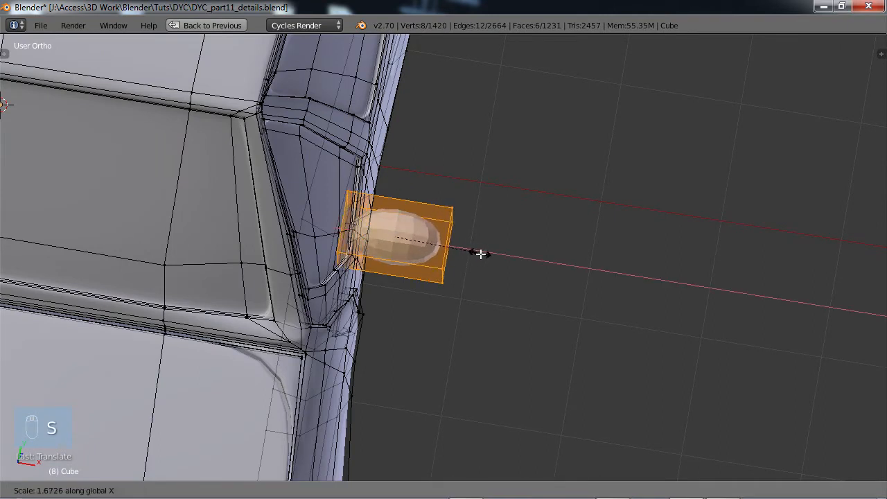
{"action": "left_click", "coordinate": [481, 255]}
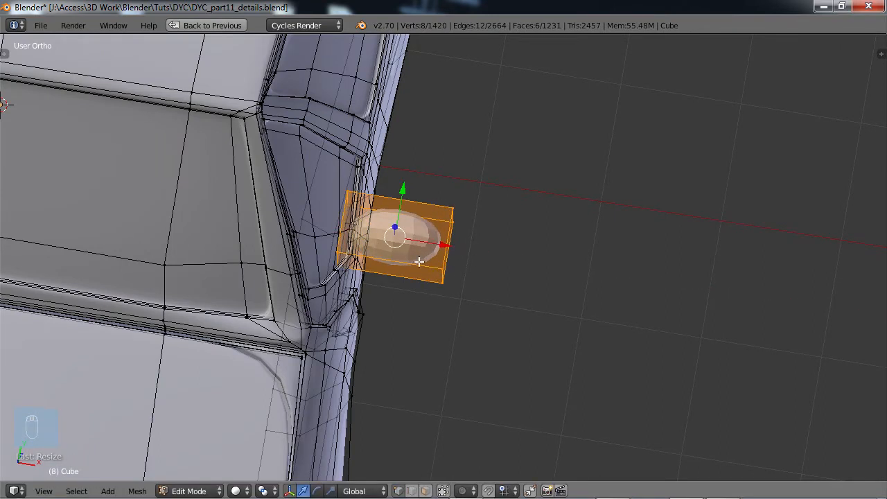
Move the stretched cube outward along X until it stands clear of the car's side
{"action": "middle_click_drag", "start_coordinate": [419, 261], "coordinate": [449, 284]}
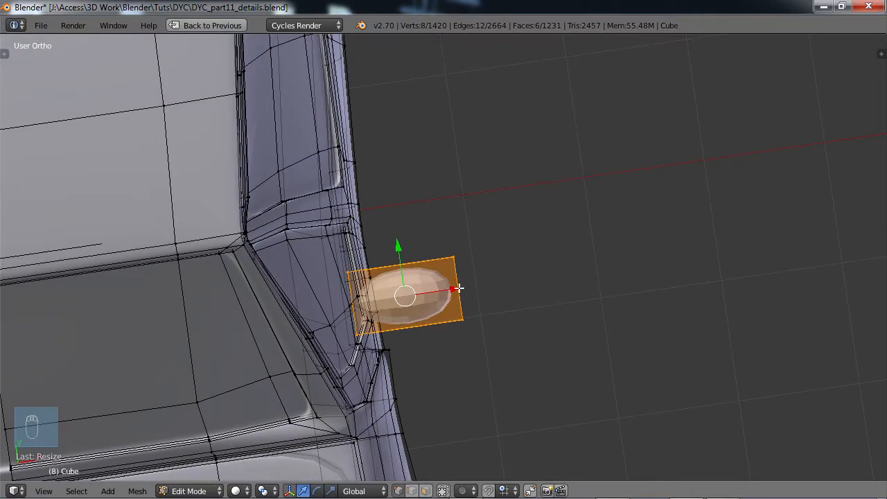
{"action": "key", "text": "g"}
{"action": "key", "text": "x"}
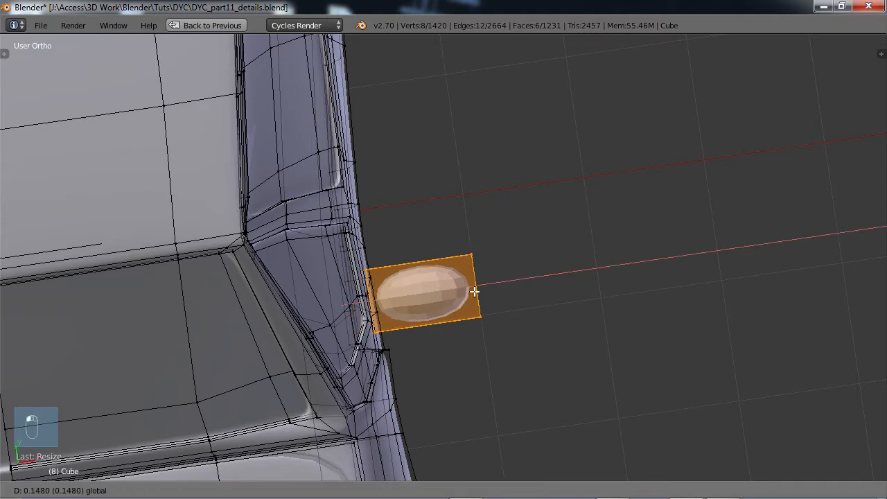
{"action": "left_click", "coordinate": [537, 289]}
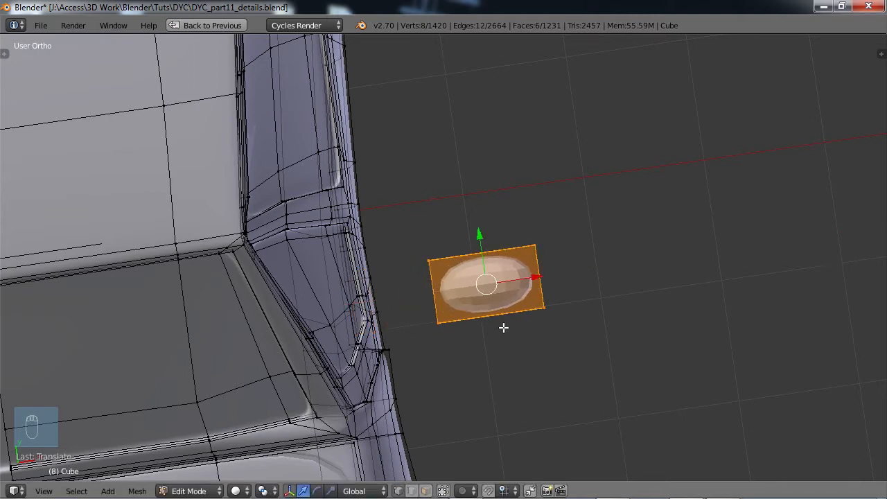
Select both vertices of the cube's inner rear vertical edge and move them forward along Y to taper the inner end
{"action": "middle_click_drag", "start_coordinate": [505, 326], "coordinate": [303, 229]}
{"action": "middle_click_drag", "start_coordinate": [436, 245], "coordinate": [435, 266]}
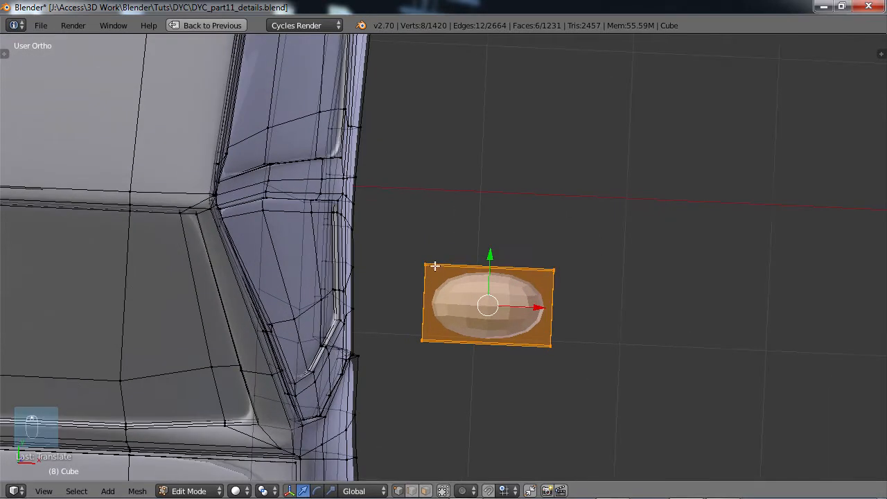
{"action": "right_click", "coordinate": [426, 264]}
{"action": "key", "text": "b"}
{"action": "left_click_drag", "start_coordinate": [402, 247], "coordinate": [448, 279]}
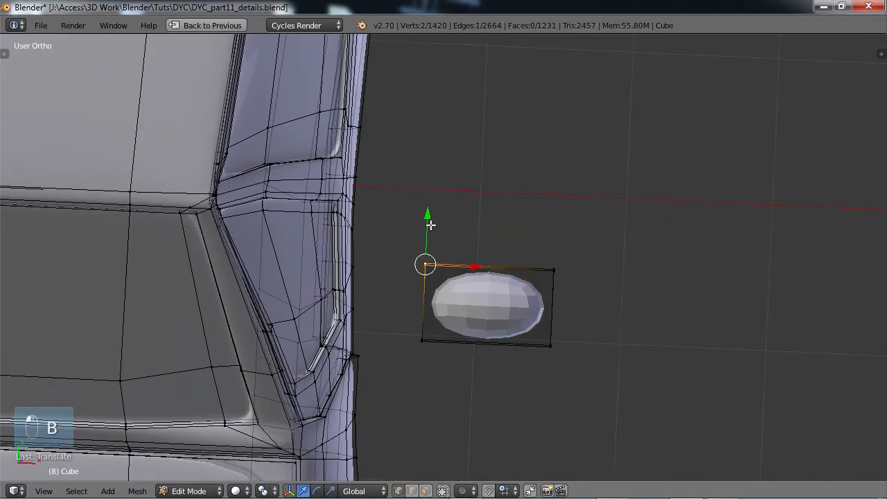
{"action": "left_click_drag", "start_coordinate": [427, 217], "coordinate": [424, 258]}
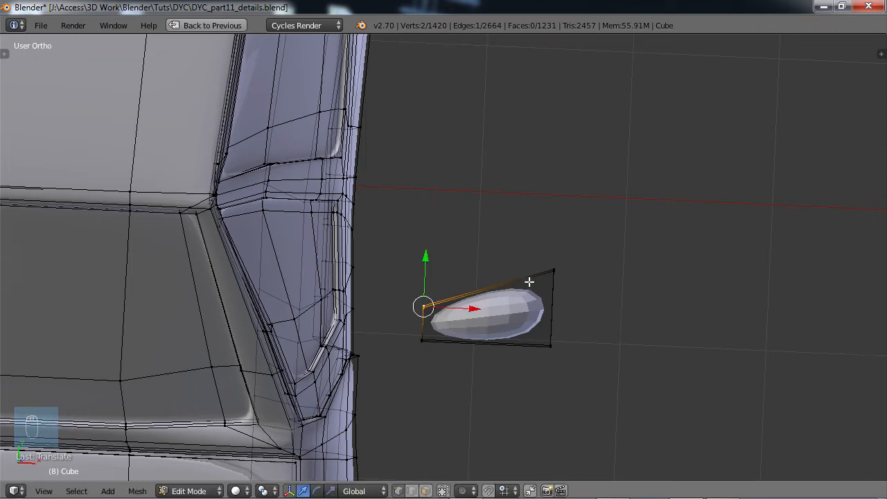
Select the cube's outer rear vertical edge and move it inward along X and slightly rearward along Y
{"action": "right_click", "coordinate": [550, 270]}
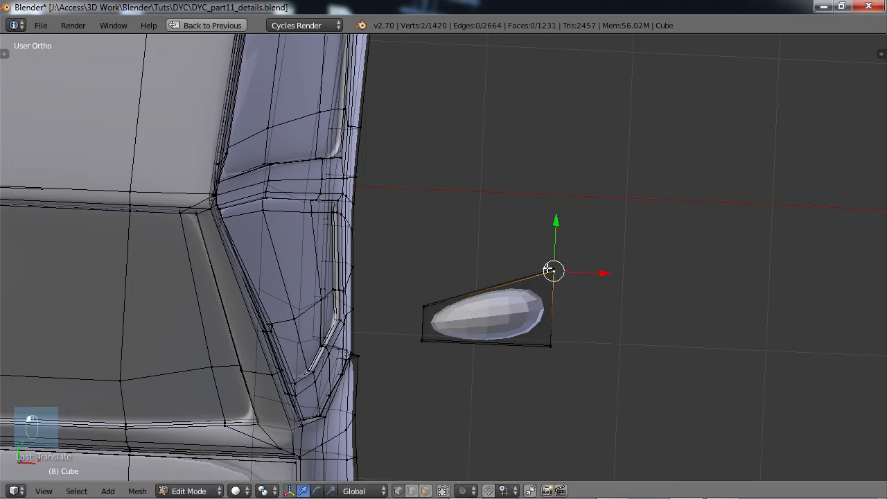
{"action": "key", "text": "b"}
{"action": "left_click_drag", "start_coordinate": [535, 253], "coordinate": [537, 229]}
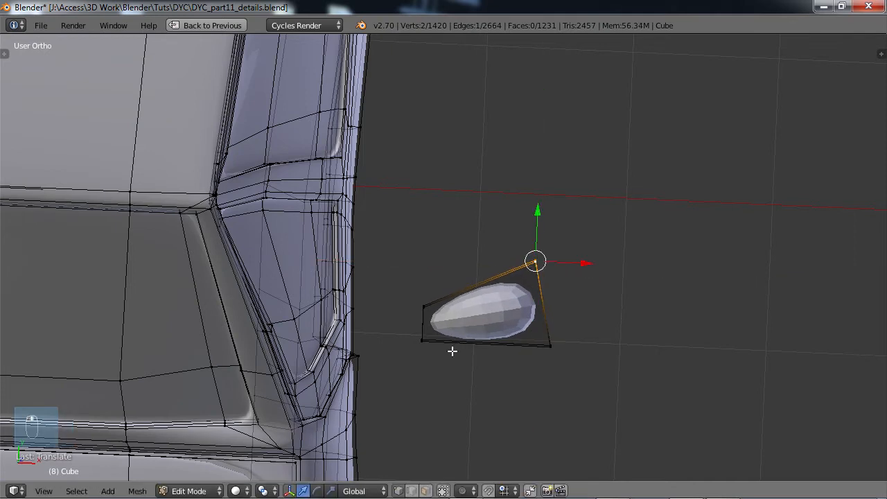
{"action": "middle_click_drag", "start_coordinate": [452, 351], "coordinate": [453, 346], "text": "shift"}
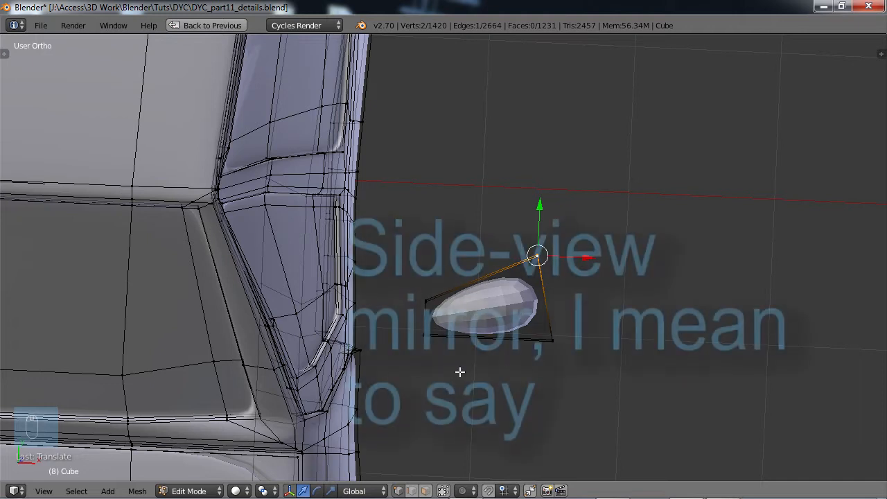
Select the cube's bottom vertices and raise them slightly along Z to make the mirror housing thinner
{"action": "middle_click_drag", "start_coordinate": [459, 370], "coordinate": [470, 222]}
{"action": "right_click", "coordinate": [512, 219]}
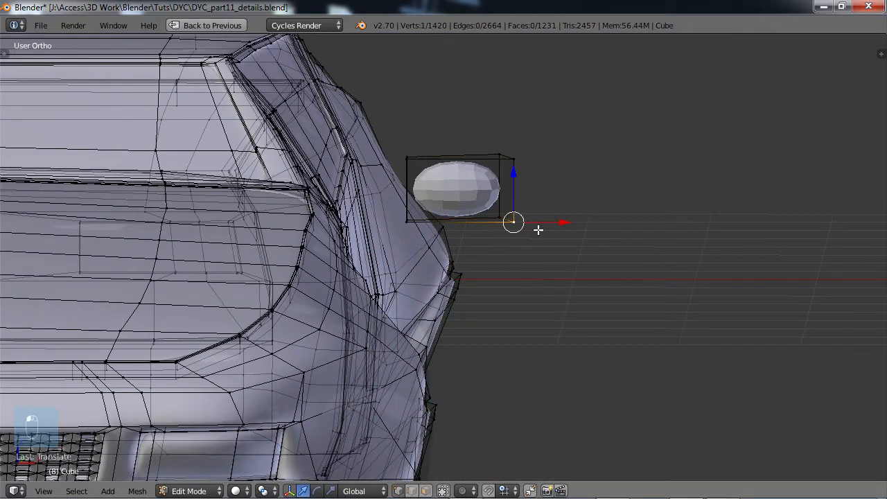
{"action": "key", "text": "b"}
{"action": "right_click", "coordinate": [511, 232]}
{"action": "middle_click_drag", "start_coordinate": [506, 257], "coordinate": [533, 243]}
{"action": "key", "text": "b"}
{"action": "left_click_drag", "start_coordinate": [538, 237], "coordinate": [404, 195]}
{"action": "left_click_drag", "start_coordinate": [464, 171], "coordinate": [463, 163]}
Select all vertices of the mirror housing and apply Shade Smooth
{"action": "middle_click_drag", "start_coordinate": [477, 187], "coordinate": [440, 162]}
{"action": "key", "text": "b"}
{"action": "left_click_drag", "start_coordinate": [401, 142], "coordinate": [584, 269]}
{"action": "key", "text": "w"}
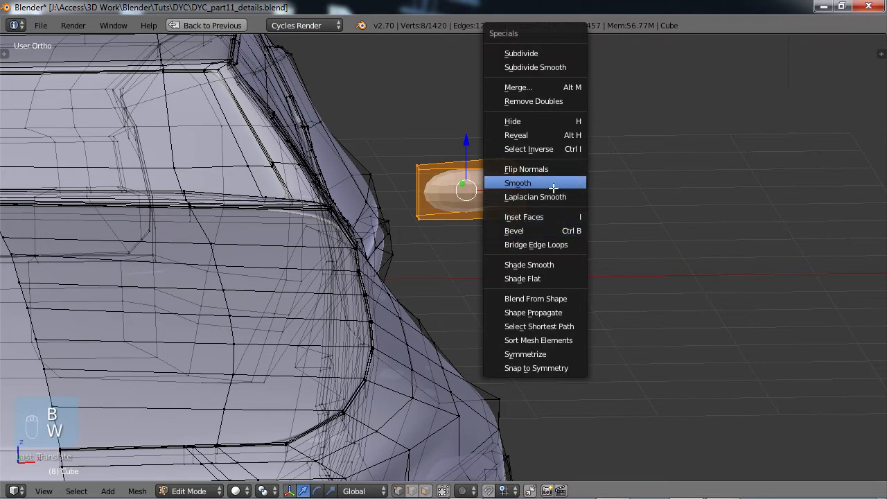
{"action": "left_click", "coordinate": [527, 264]}
Add a vertical loop cut around the mirror housing and slide it to about -0.42, toward the inner end
{"action": "mouse_move", "coordinate": [527, 264]}
{"action": "middle_mouse_down"}
{"action": "mouse_move", "coordinate": [534, 235]}
{"action": "mouse_move", "coordinate": [510, 258]}
{"action": "mouse_move", "coordinate": [505, 229]}
{"action": "mouse_move", "coordinate": [485, 217]}
{"action": "mouse_move", "coordinate": [480, 242]}
{"action": "mouse_move", "coordinate": [506, 251]}
{"action": "mouse_move", "coordinate": [508, 270]}
{"action": "mouse_move", "coordinate": [566, 268]}
{"action": "mouse_move", "coordinate": [504, 248]}
{"action": "mouse_move", "coordinate": [512, 262]}
{"action": "middle_mouse_up"}
{"action": "scroll", "coordinate": [517, 242], "scroll_direction": "up", "scroll_amount": 1}
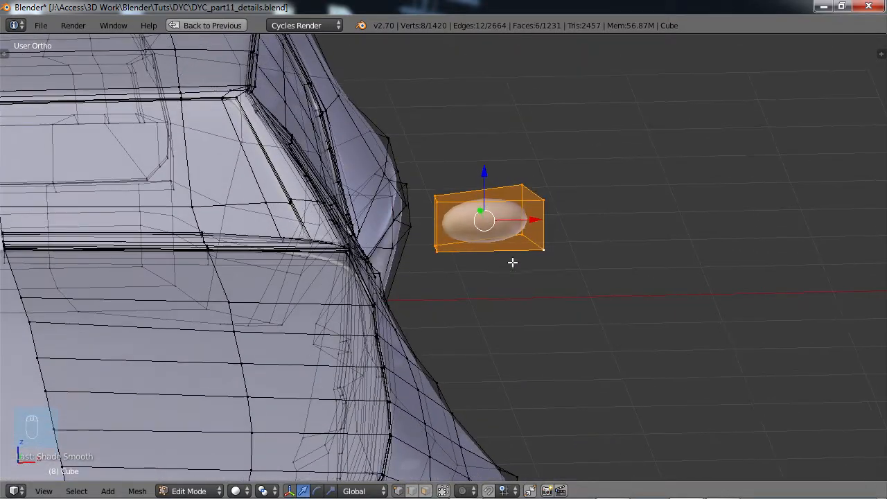
{"action": "key", "text": "ctrl+r"}
{"action": "left_click", "coordinate": [475, 255]}
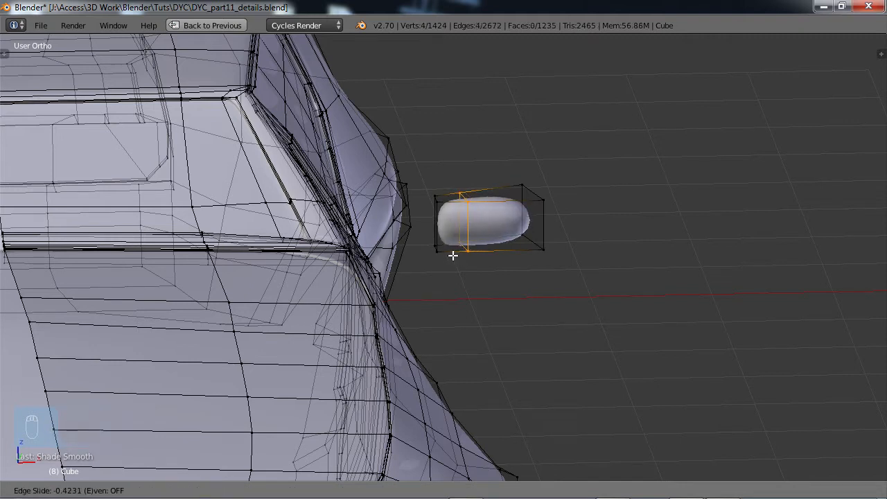
{"action": "left_click", "coordinate": [454, 255]}
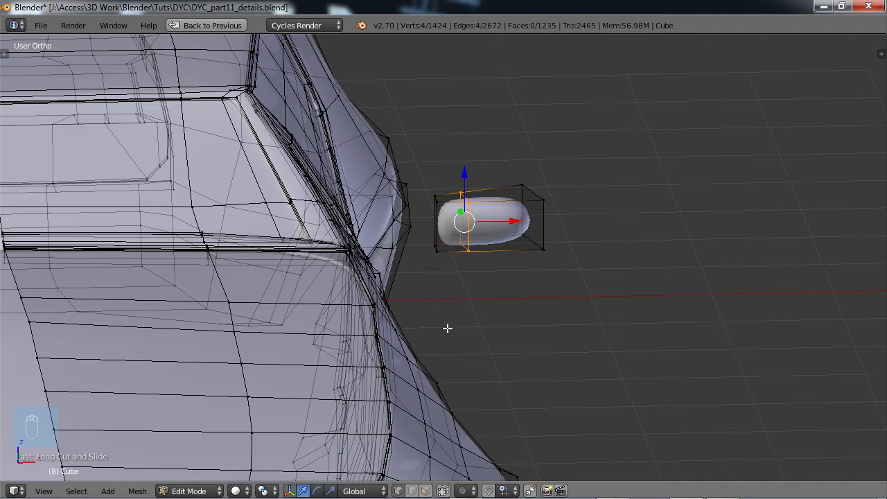
Switch to face selection and extrude the inner bottom face of the mirror housing in place
{"action": "left_click", "coordinate": [421, 491]}
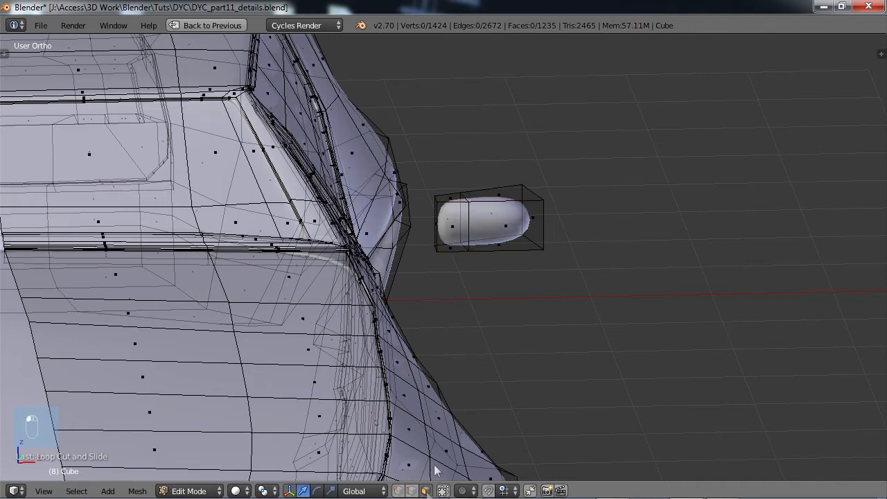
{"action": "right_click", "coordinate": [451, 246]}
{"action": "middle_click_drag", "start_coordinate": [451, 246], "coordinate": [467, 299]}
{"action": "key", "text": "e"}
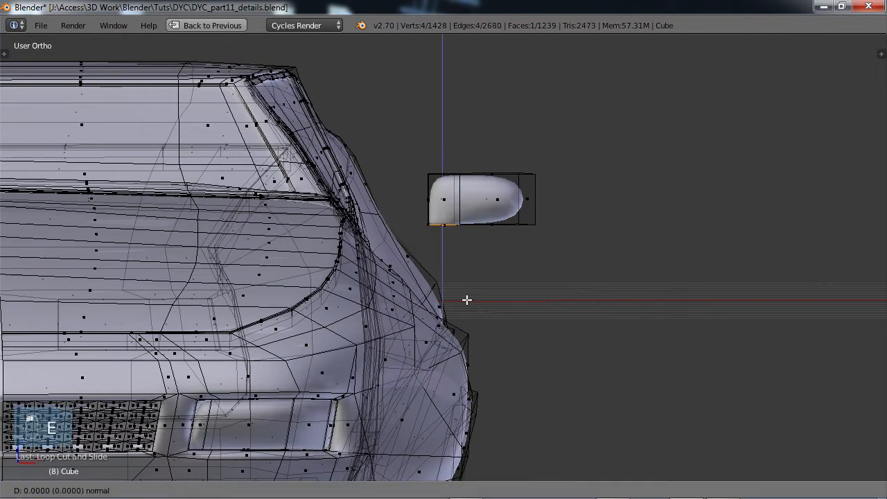
{"action": "left_click", "coordinate": [467, 300]}
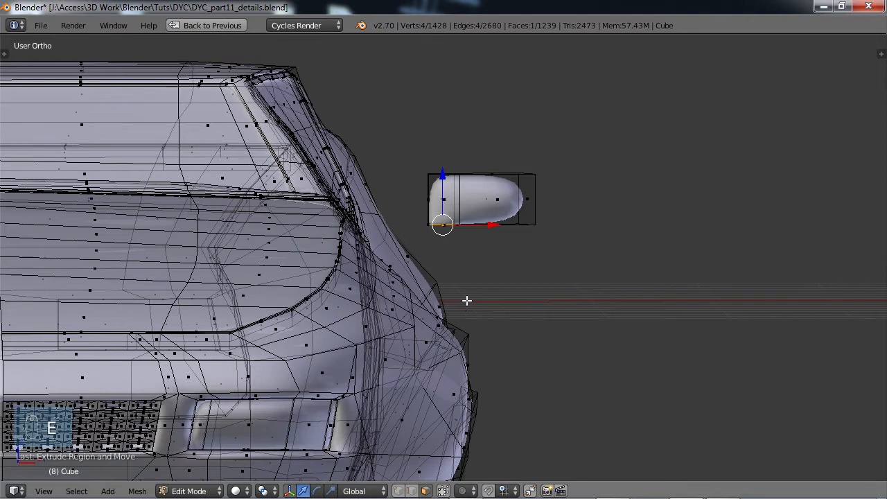
{"action": "right_click", "coordinate": [467, 297]}
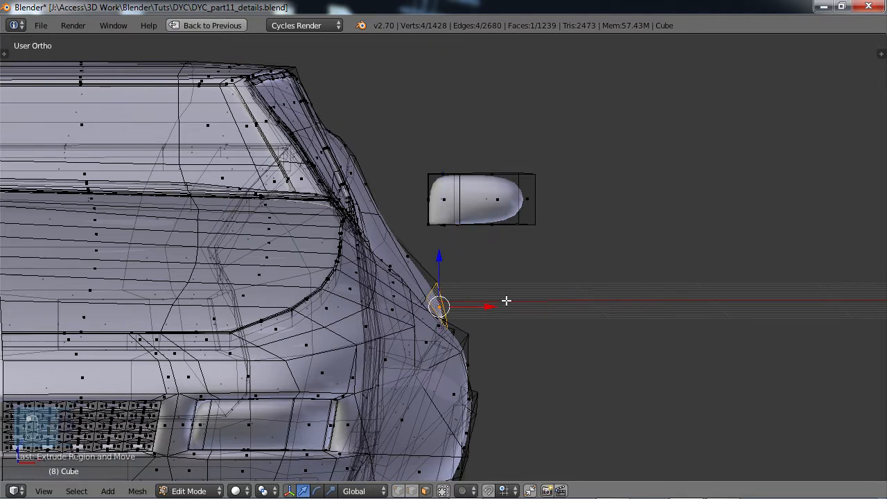
Try lowering the mirror stem's bottom face about 0.05 along Z and extruding it further down
{"action": "key", "text": "ctrl+z"}
{"action": "key", "text": "g"}
{"action": "key", "text": "z"}
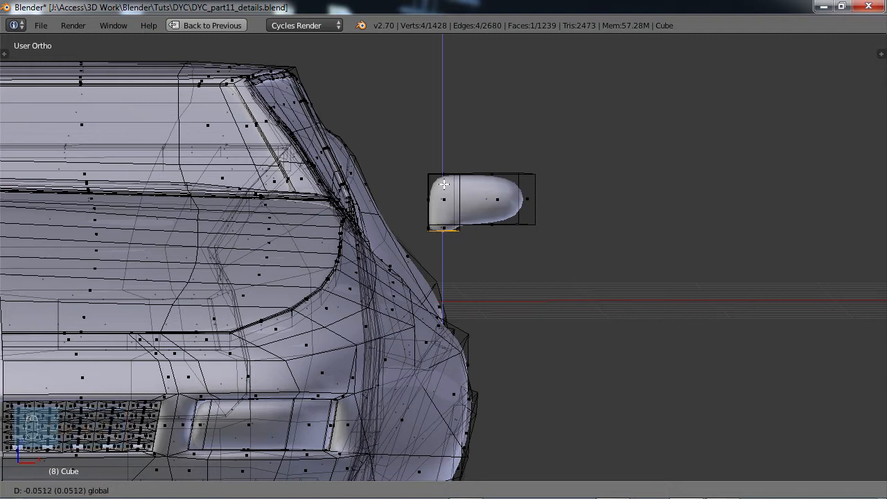
{"action": "left_click", "coordinate": [443, 183]}
{"action": "key", "text": "e"}
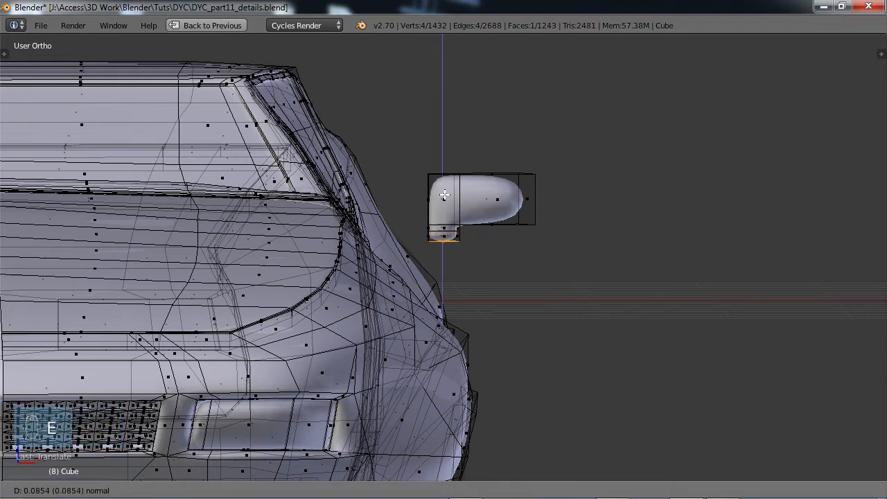
{"action": "left_click", "coordinate": [484, 264]}
Try tilting the stem's new end face and shifting it along X toward the car body
{"action": "key", "text": "r"}
{"action": "left_click", "coordinate": [470, 297]}
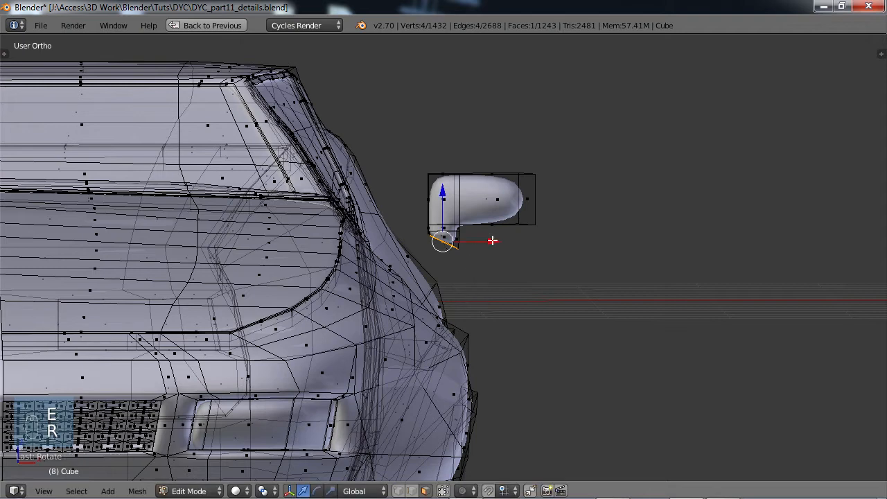
{"action": "left_click_drag", "start_coordinate": [492, 241], "coordinate": [481, 243]}
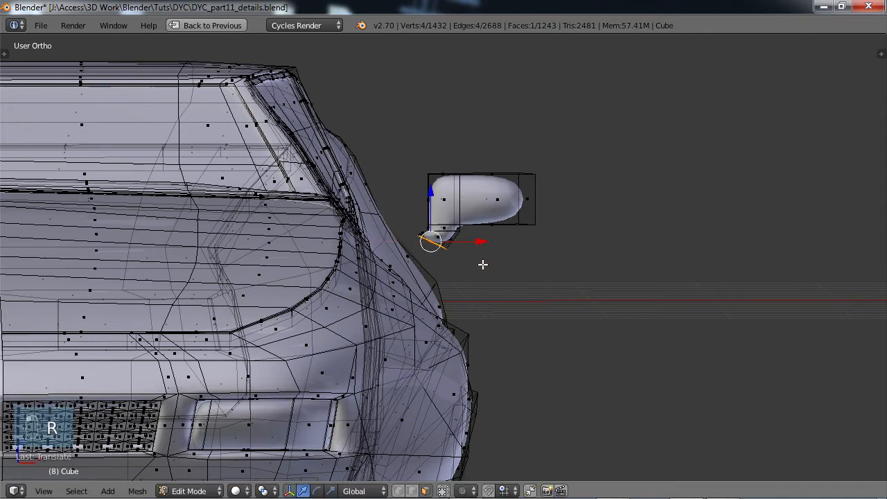
{"action": "middle_click_drag", "start_coordinate": [483, 263], "coordinate": [507, 295]}
{"action": "scroll", "coordinate": [483, 273], "scroll_direction": "up", "scroll_amount": 9}
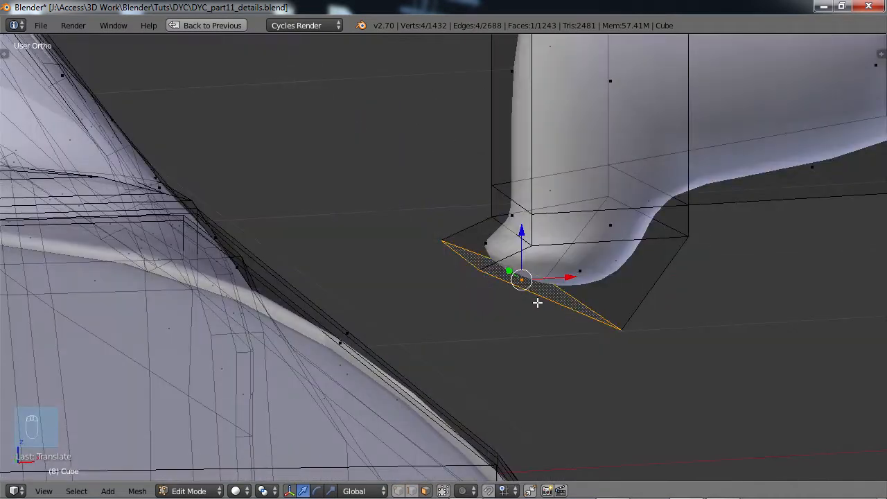
Undo the tilt, shift, second extrusion and lowering of the mirror stem's bottom face
{"action": "key", "text": "ctrl+z"}
{"action": "key", "text": "ctrl+z"}
{"action": "key", "text": "ctrl+z"}
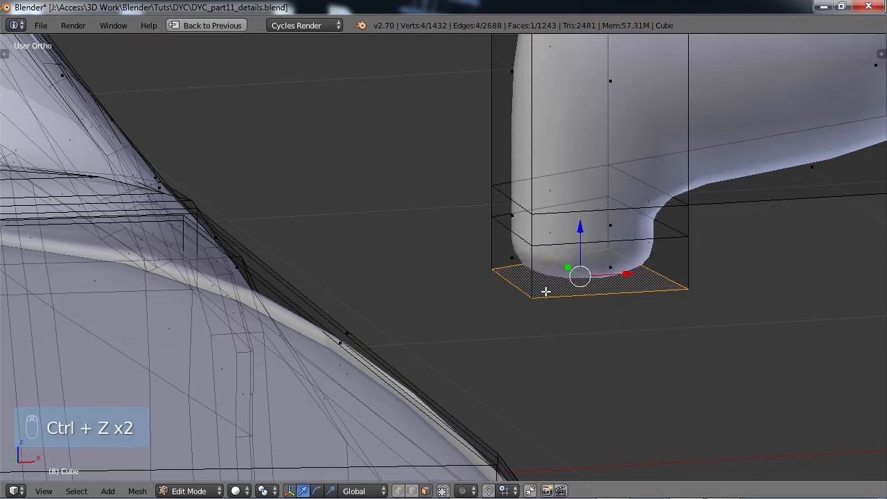
{"action": "key", "text": "ctrl+z"}
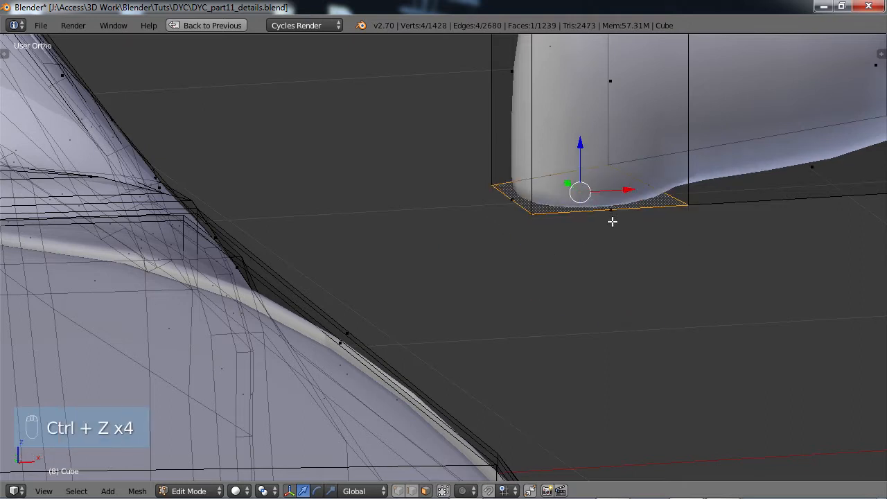
Lower the stem's bottom face along Z and extrude it together with the adjacent side face toward the car
{"action": "left_click_drag", "start_coordinate": [578, 147], "coordinate": [584, 192]}
{"action": "left_click", "coordinate": [512, 225], "text": "shift"}
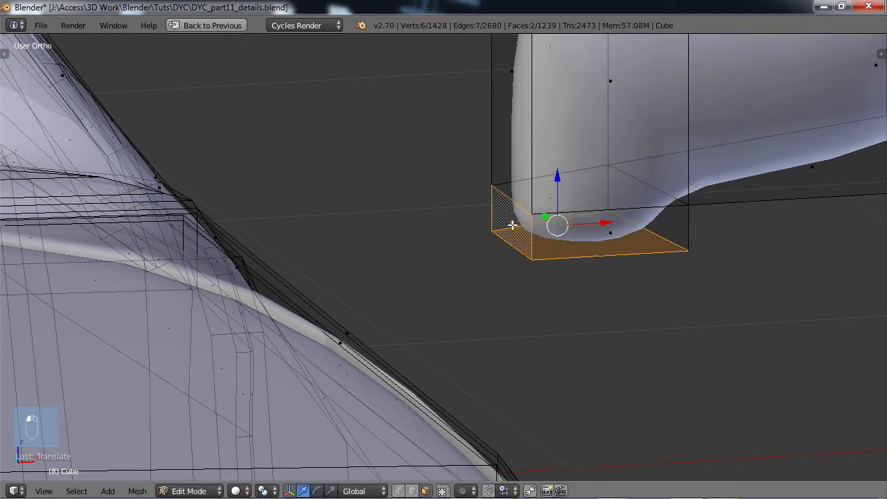
{"action": "key", "text": "e"}
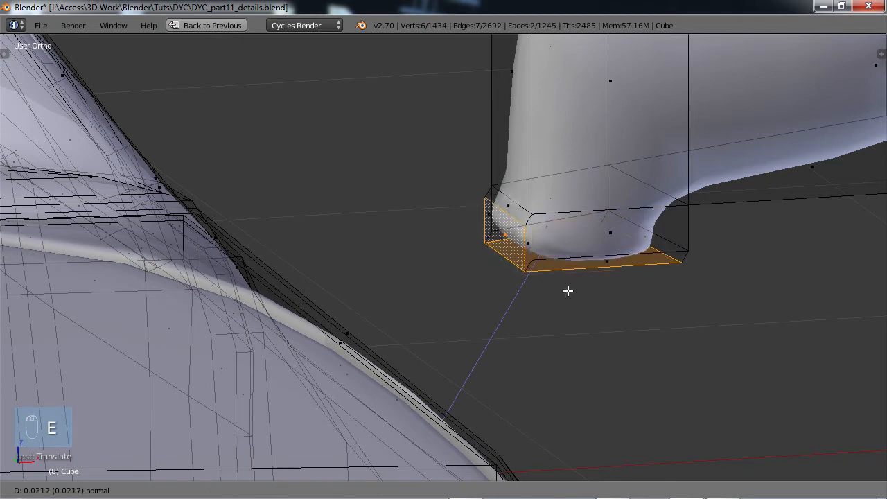
{"action": "left_click", "coordinate": [557, 307]}
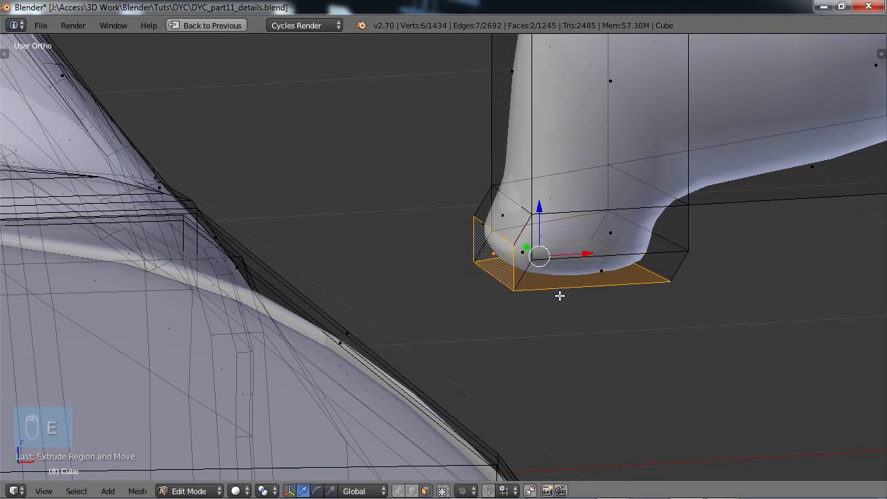
Tilt the extruded end faces toward the car body and extend the stem further along X
{"action": "scroll", "coordinate": [560, 295], "scroll_direction": "down", "scroll_amount": 5}
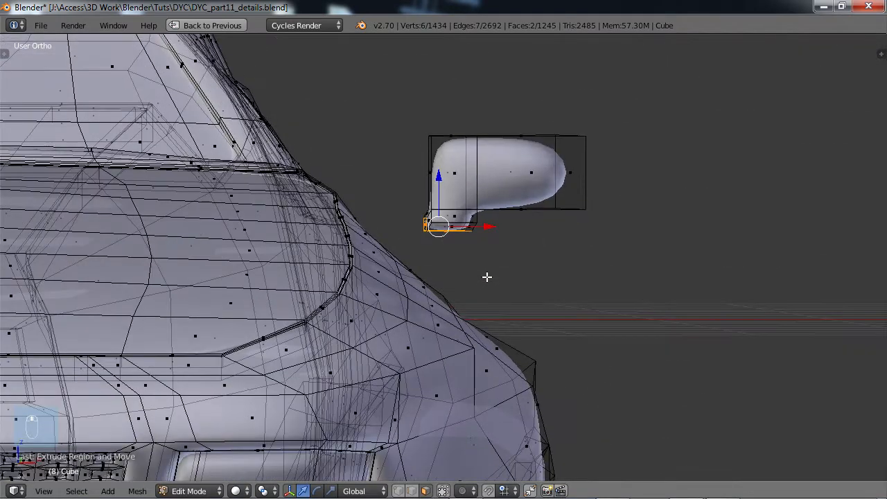
{"action": "scroll", "coordinate": [487, 277], "scroll_direction": "up", "scroll_amount": 4}
{"action": "key", "text": "r"}
{"action": "left_click", "coordinate": [498, 263]}
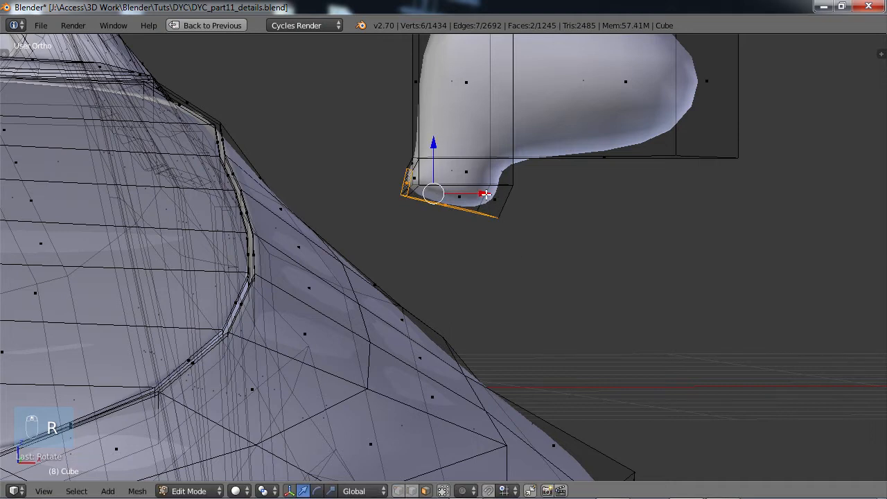
{"action": "left_click_drag", "start_coordinate": [485, 194], "coordinate": [465, 194]}
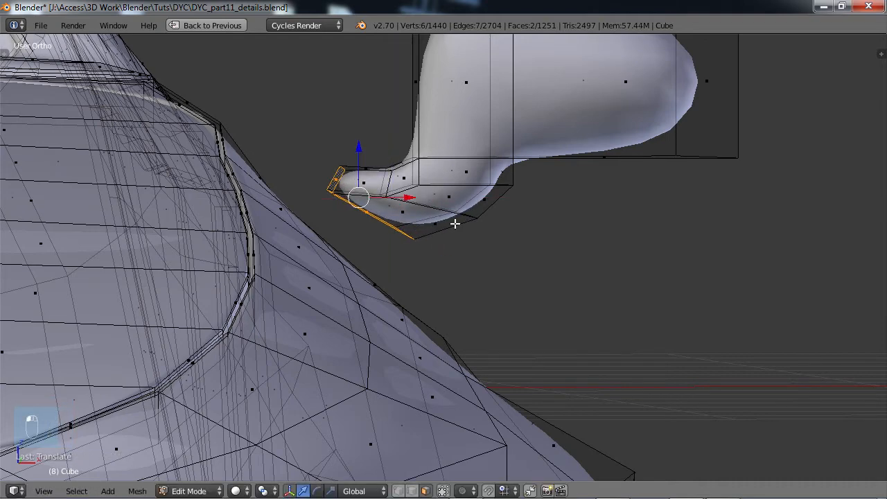
Select the whole linked mirror mesh and reposition it along X, leaving it clear of the car body
{"action": "middle_click_drag", "start_coordinate": [454, 223], "coordinate": [735, 352]}
{"action": "middle_click_drag", "start_coordinate": [749, 286], "coordinate": [481, 213]}
{"action": "scroll", "coordinate": [477, 225], "scroll_direction": "down", "scroll_amount": 5}
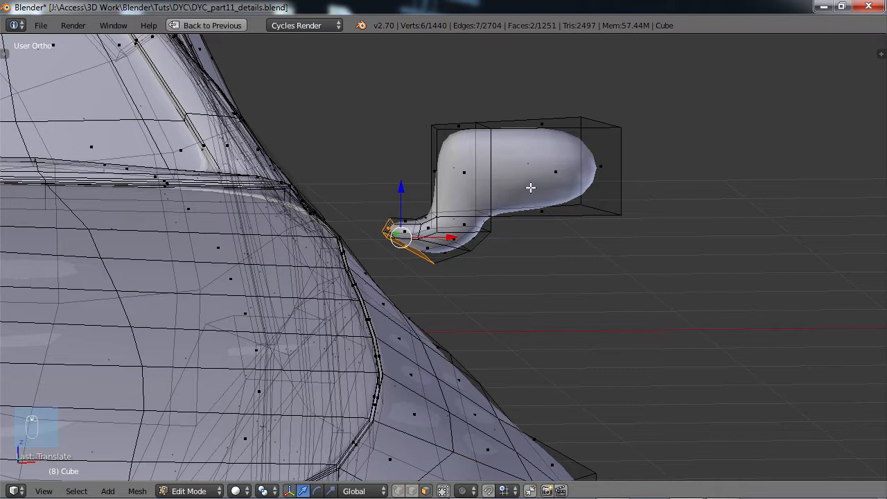
{"action": "middle_click_drag", "start_coordinate": [530, 187], "coordinate": [564, 195]}
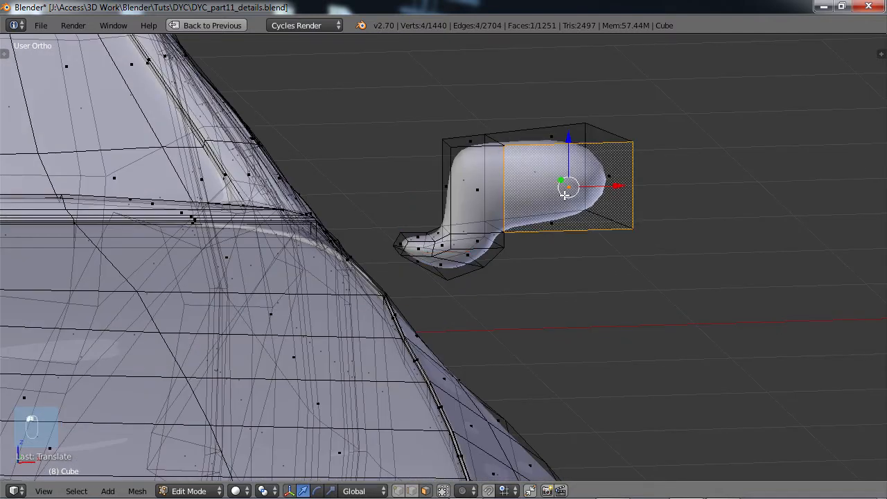
{"action": "key", "text": "l"}
{"action": "key", "text": "g"}
{"action": "key", "text": "x"}
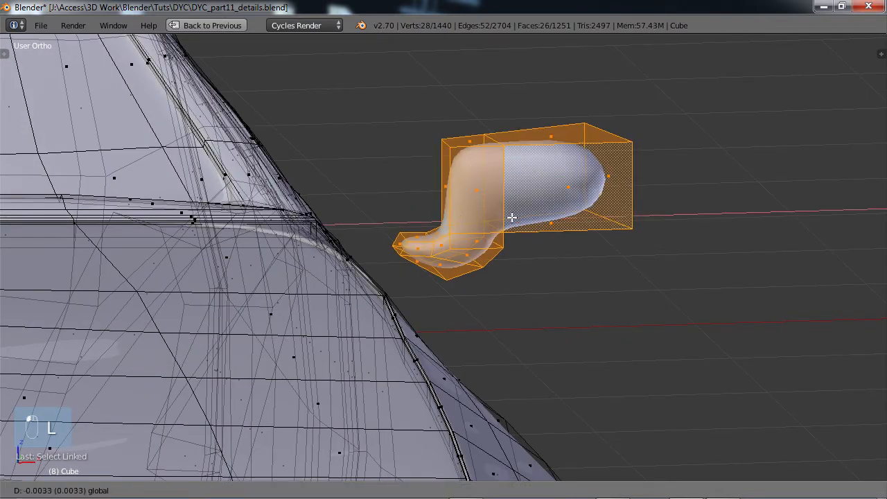
{"action": "left_click", "coordinate": [452, 222]}
{"action": "middle_click_drag", "start_coordinate": [452, 222], "coordinate": [443, 284]}
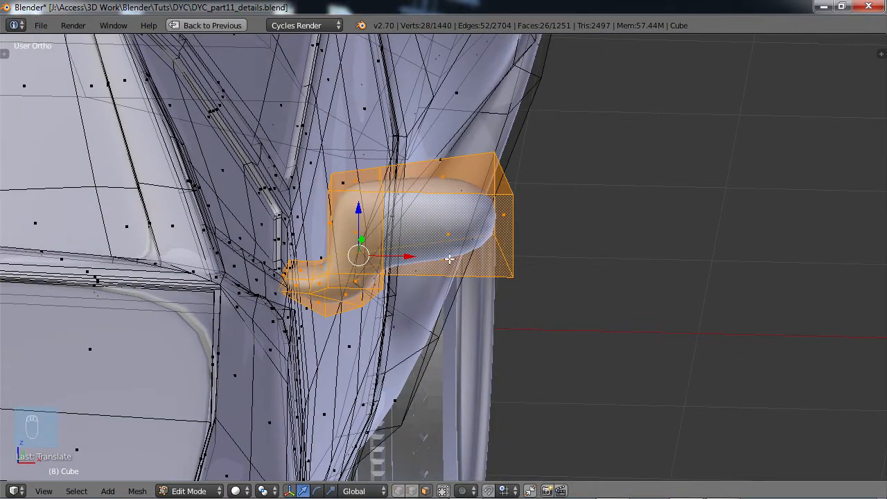
{"action": "left_click_drag", "start_coordinate": [407, 258], "coordinate": [542, 258]}
{"action": "middle_click_drag", "start_coordinate": [522, 313], "coordinate": [548, 311]}
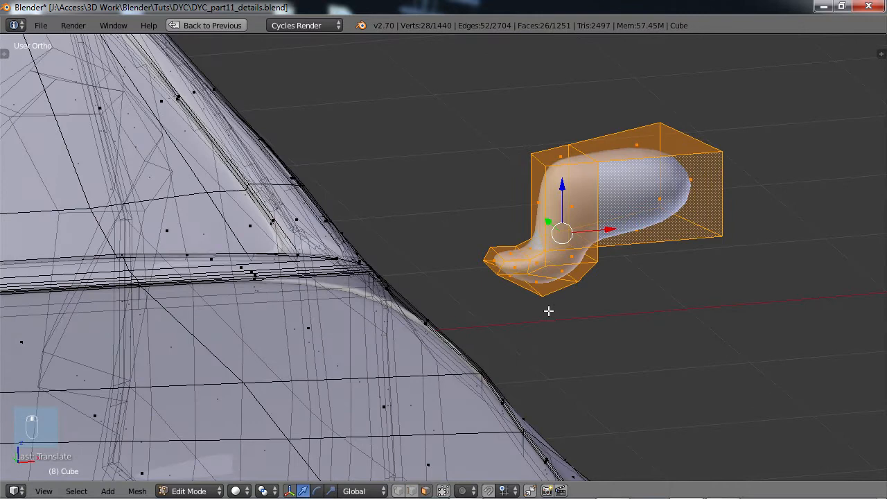
Select the two faces at the stem's inner end, extrude them in place and scale them up by about 1.67
{"action": "right_click", "coordinate": [517, 281]}
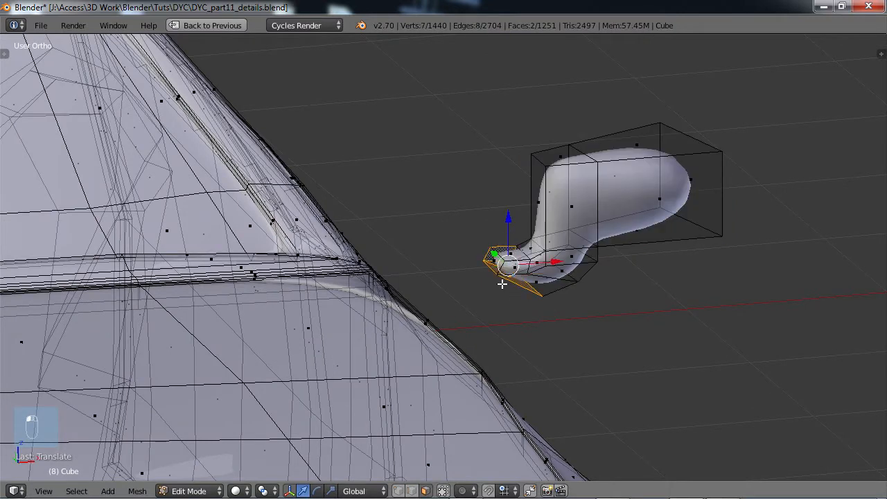
{"action": "middle_click_drag", "start_coordinate": [502, 295], "coordinate": [527, 325]}
{"action": "scroll", "coordinate": [529, 328], "scroll_direction": "up", "scroll_amount": 4}
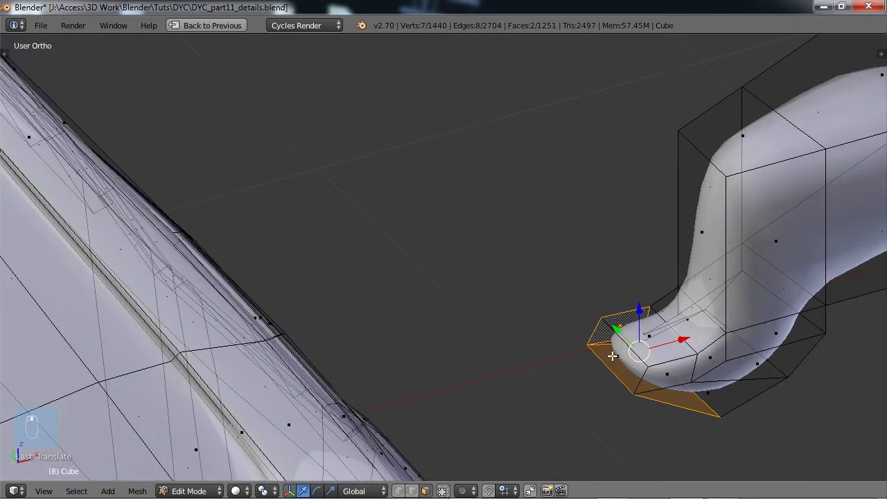
{"action": "right_click", "coordinate": [620, 381]}
{"action": "middle_click_drag", "start_coordinate": [639, 403], "coordinate": [581, 309]}
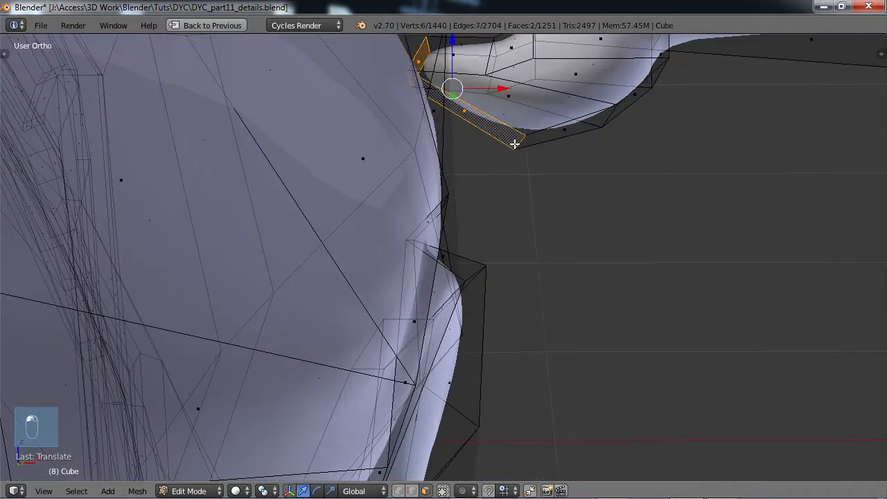
{"action": "middle_click_drag", "start_coordinate": [514, 144], "coordinate": [512, 178]}
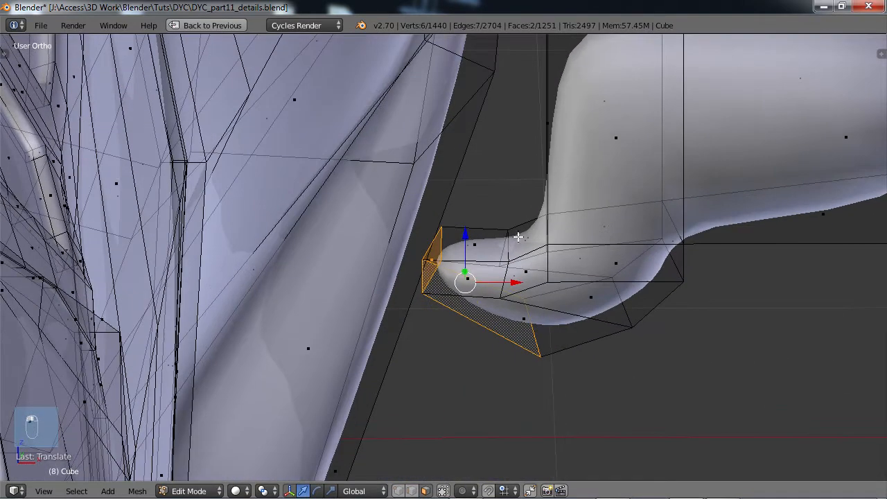
{"action": "key", "text": "e"}
{"action": "right_click", "coordinate": [528, 299]}
{"action": "key", "text": "s"}
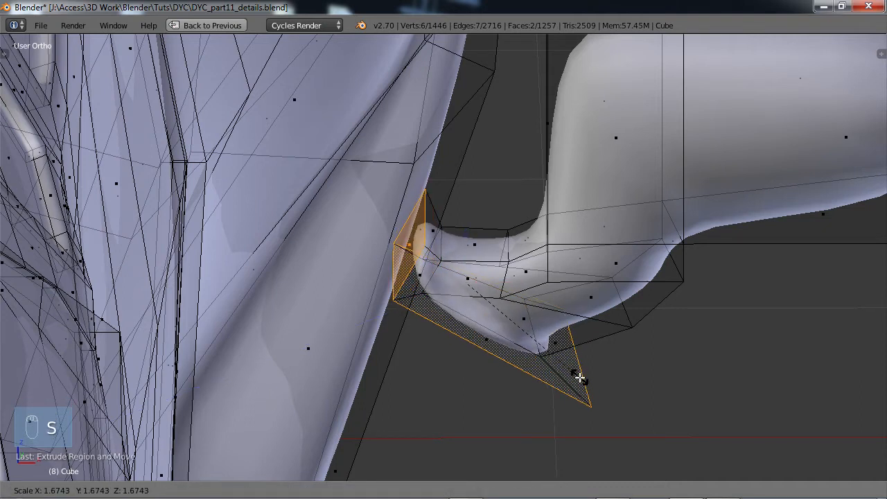
{"action": "left_click", "coordinate": [578, 376]}
Shift the enlarged end faces along X toward the car body and lower them slightly along Z
{"action": "key", "text": "g"}
{"action": "key", "text": "x"}
{"action": "left_click_drag", "start_coordinate": [497, 281], "coordinate": [495, 281]}
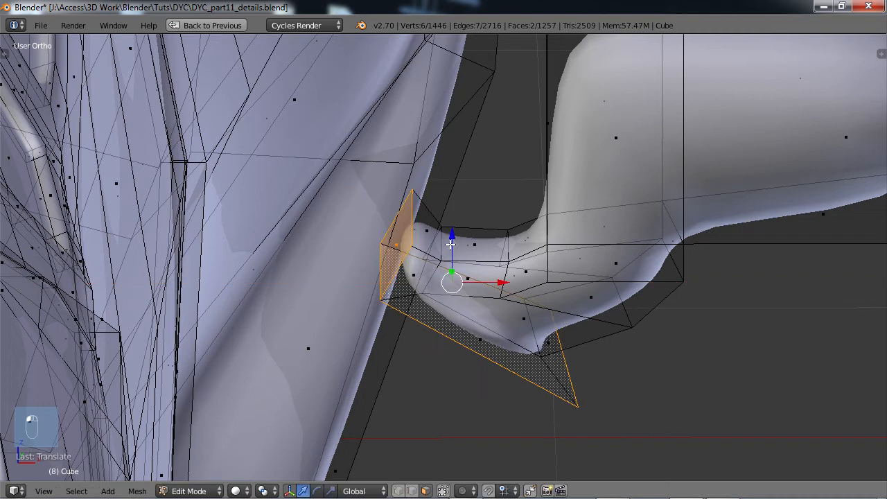
{"action": "left_click_drag", "start_coordinate": [451, 245], "coordinate": [452, 252]}
Extrude the enlarged end faces twice in short steps, the first about 0.04, to thicken the mounting base
{"action": "key", "text": "e"}
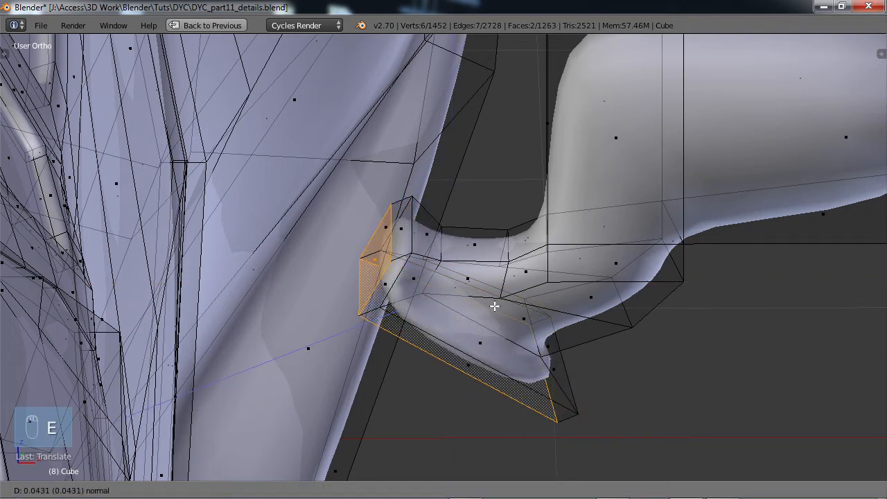
{"action": "left_click", "coordinate": [494, 305]}
{"action": "key", "text": "e"}
{"action": "left_click", "coordinate": [489, 306]}
{"action": "scroll", "coordinate": [492, 309], "scroll_direction": "down", "scroll_amount": 4}
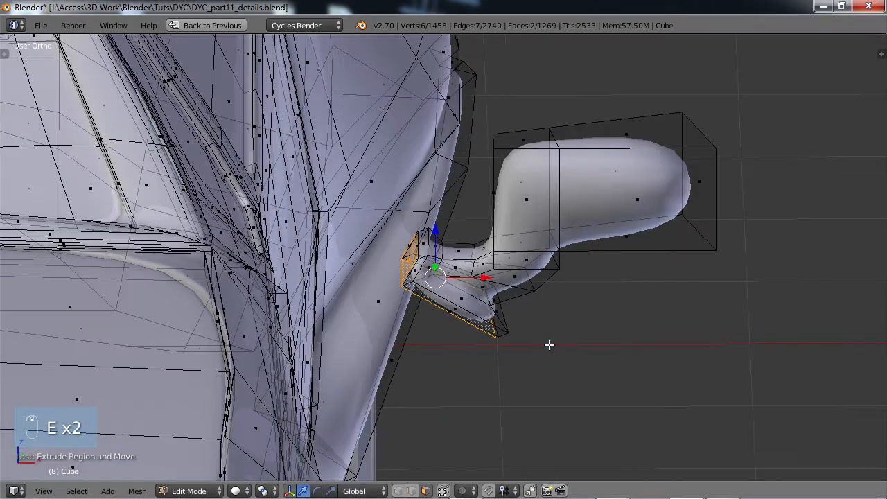
Select the mounting base's faces and rotate them in front view to follow the slope of the car body
{"action": "middle_click_drag", "start_coordinate": [548, 344], "coordinate": [485, 278]}
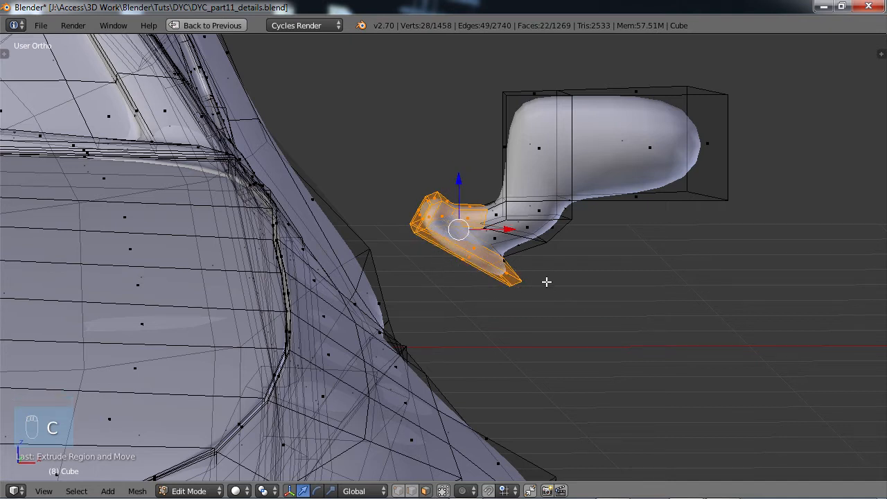
{"action": "key", "text": "KP_1"}
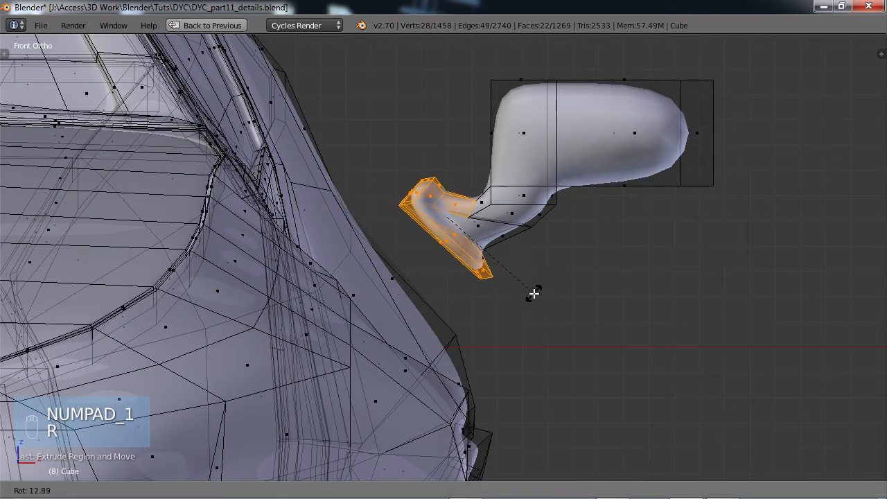
{"action": "left_click", "coordinate": [520, 296]}
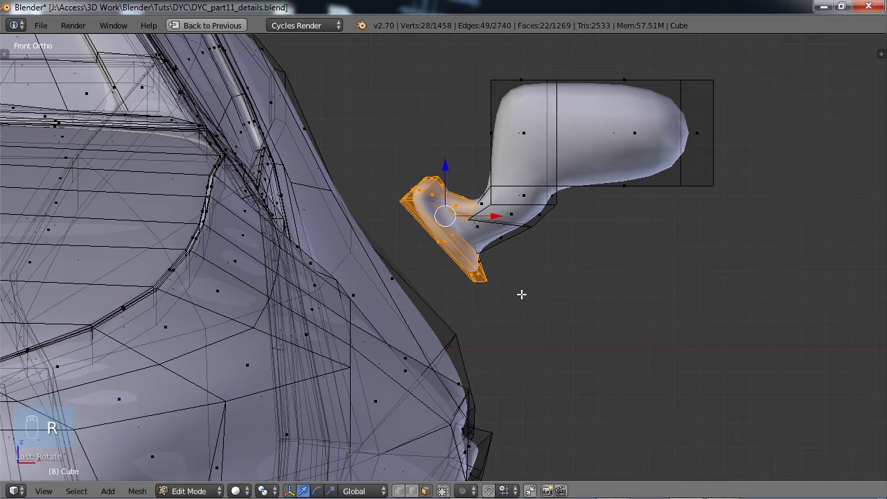
Select the whole linked mirror and adjust its position along Y at the front corner of the side window
{"action": "key", "text": "l"}
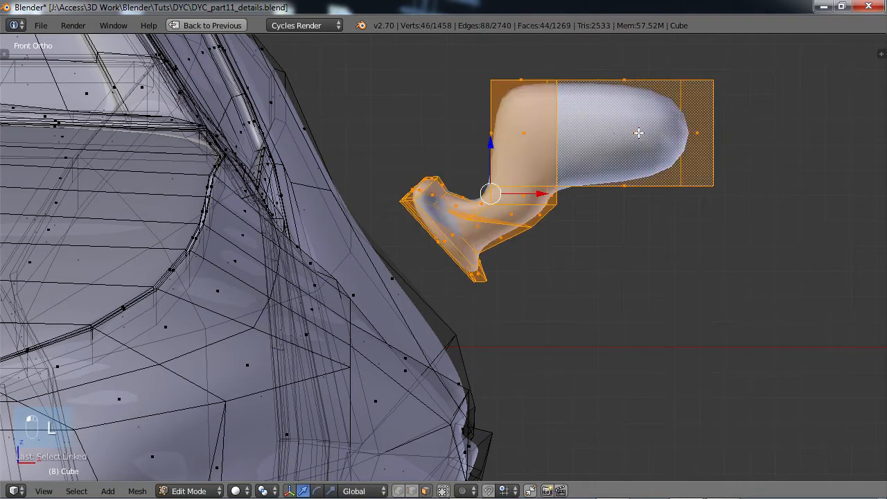
{"action": "left_click_drag", "start_coordinate": [547, 196], "coordinate": [399, 206]}
{"action": "right_click", "coordinate": [400, 206]}
{"action": "middle_click_drag", "start_coordinate": [591, 201], "coordinate": [518, 193]}
{"action": "left_click_drag", "start_coordinate": [396, 228], "coordinate": [418, 221]}
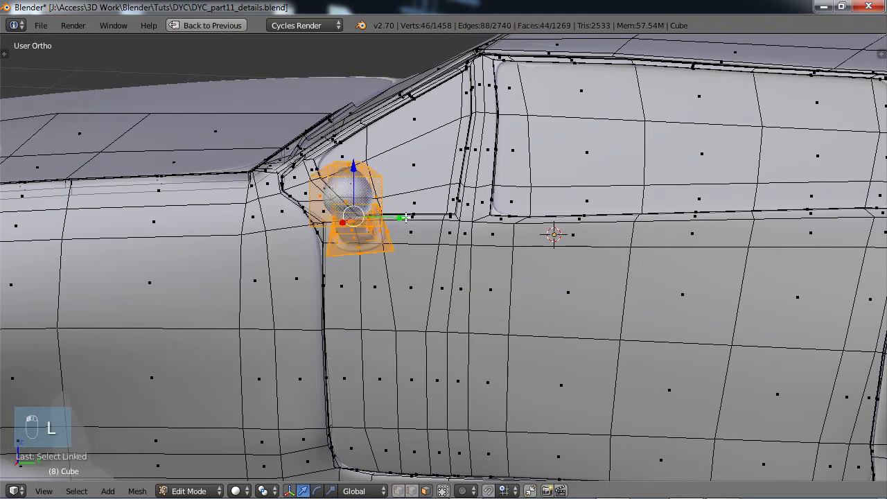
{"action": "left_click_drag", "start_coordinate": [406, 218], "coordinate": [401, 220]}
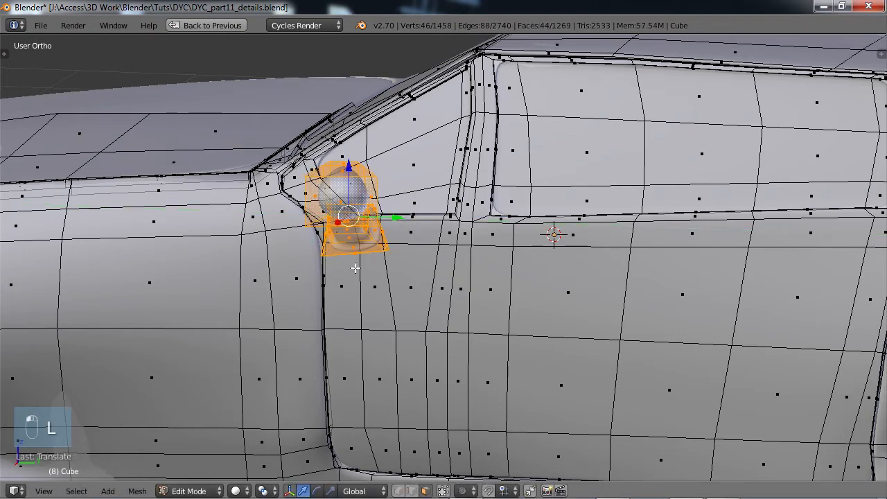
Move the mirror along X in toward the door to test its fit, and back out clear of the body
{"action": "middle_click_drag", "start_coordinate": [352, 267], "coordinate": [521, 274]}
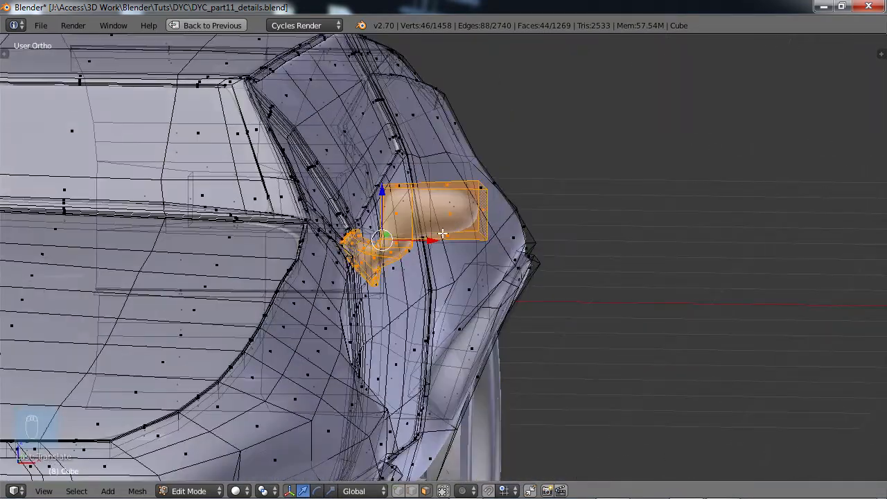
{"action": "left_click_drag", "start_coordinate": [443, 234], "coordinate": [426, 239]}
{"action": "middle_click_drag", "start_coordinate": [455, 264], "coordinate": [434, 273]}
{"action": "key", "text": "g"}
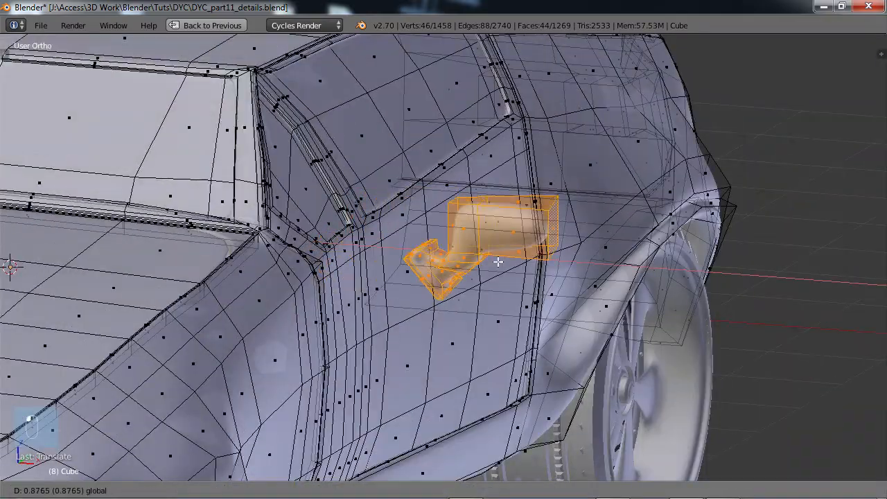
Box-select the faces at the upper end of the mirror's mounting base and delete them
{"action": "middle_click_drag", "start_coordinate": [509, 291], "coordinate": [457, 243]}
{"action": "scroll", "coordinate": [563, 276], "scroll_direction": "up", "scroll_amount": 4}
{"action": "key", "text": "a"}
{"action": "key", "text": "b"}
{"action": "left_click_drag", "start_coordinate": [507, 163], "coordinate": [559, 210]}
{"action": "key", "text": "x"}
{"action": "left_click", "coordinate": [557, 239]}
Delete the narrow face at the lower end of the mirror's mounting base and one more adjoining face
{"action": "middle_click_drag", "start_coordinate": [552, 261], "coordinate": [450, 233], "text": "shift"}
{"action": "right_click", "coordinate": [485, 246]}
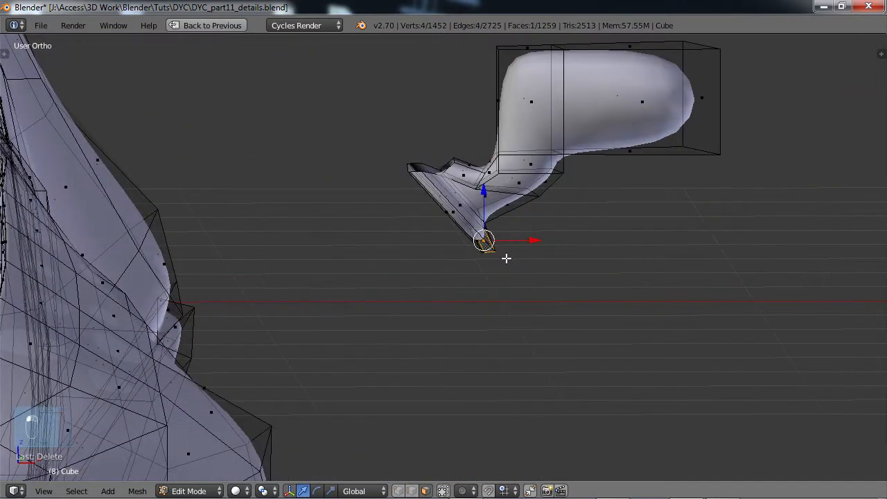
{"action": "key", "text": "x"}
{"action": "left_click", "coordinate": [505, 257]}
{"action": "middle_click_drag", "start_coordinate": [504, 257], "coordinate": [486, 242]}
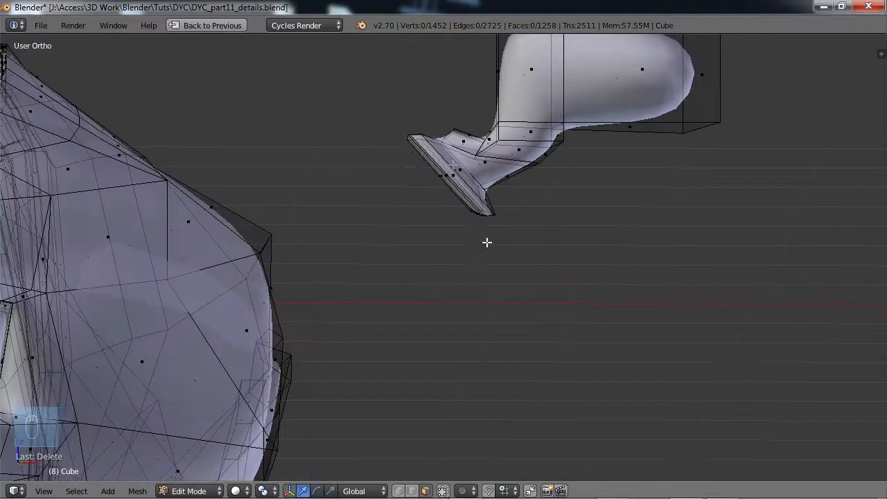
{"action": "key", "text": "s"}
{"action": "left_click", "coordinate": [501, 252]}
Merge a pair of vertices where the mirror's stem meets the opened edge of the mounting base
{"action": "scroll", "coordinate": [473, 225], "scroll_direction": "up", "scroll_amount": 5}
{"action": "middle_click_drag", "start_coordinate": [415, 201], "coordinate": [453, 240]}
{"action": "left_click", "coordinate": [396, 490]}
{"action": "right_click", "coordinate": [378, 149]}
{"action": "right_click", "coordinate": [420, 327], "text": "shift"}
{"action": "key", "text": "alt+m"}
{"action": "left_click", "coordinate": [420, 326]}
Try merging the upper corner vertices of the mounting base's open edge, and undo the attempt
{"action": "right_click", "coordinate": [397, 224]}
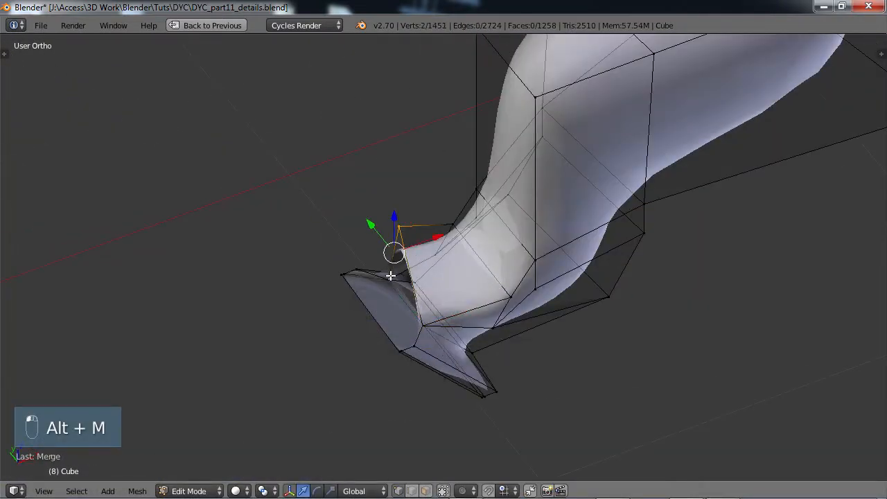
{"action": "key", "text": "alt+m"}
{"action": "key", "text": "Tab"}
{"action": "middle_click_drag", "start_coordinate": [456, 303], "coordinate": [551, 202]}
{"action": "key", "text": "Tab"}
{"action": "key", "text": "ctrl+z"}
{"action": "key", "text": "ctrl+z"}
Merge the loose corner vertices along the mounting base's open gap in pairs, adjusting the position of the vertices in between
{"action": "scroll", "coordinate": [550, 202], "scroll_direction": "up", "scroll_amount": 3}
{"action": "right_click", "coordinate": [478, 224], "text": "shift"}
{"action": "key", "text": "alt+m"}
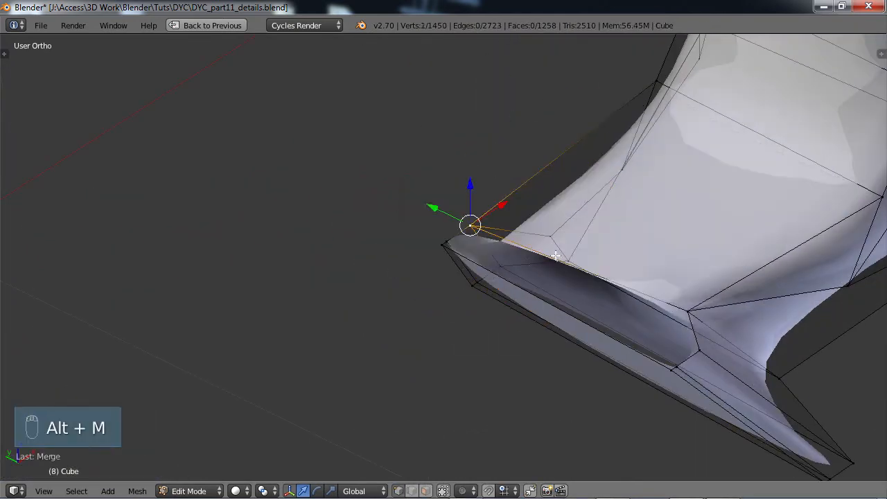
{"action": "middle_click_drag", "start_coordinate": [478, 223], "coordinate": [493, 304]}
{"action": "right_click", "coordinate": [449, 340], "text": "shift"}
{"action": "key", "text": "alt+m"}
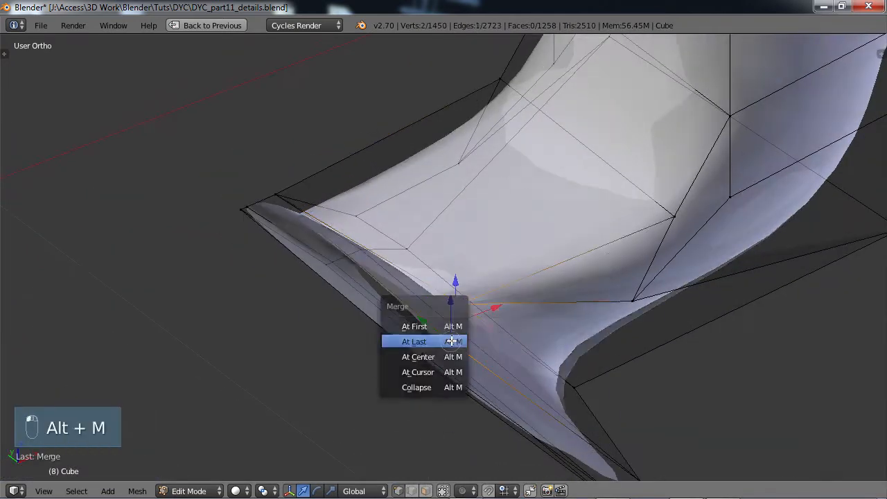
{"action": "left_click", "coordinate": [444, 341]}
{"action": "middle_click_drag", "start_coordinate": [343, 269], "coordinate": [357, 278]}
{"action": "left_click_drag", "start_coordinate": [509, 327], "coordinate": [485, 312]}
{"action": "right_click", "coordinate": [341, 211], "text": "shift"}
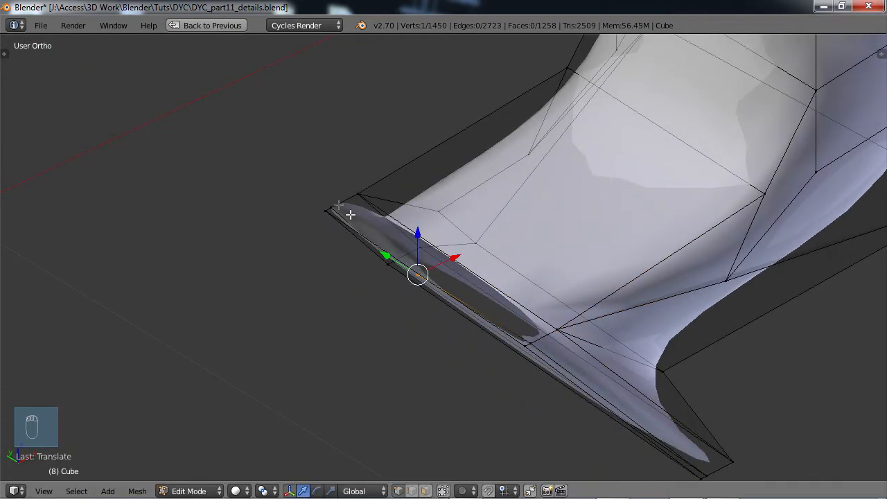
{"action": "key", "text": "alt+m"}
{"action": "left_click", "coordinate": [348, 208]}
Fill the open gap along the mounting base with faces between its border edges and inspect the smoothed shape in Object Mode
{"action": "left_click", "coordinate": [412, 491]}
{"action": "key", "text": "f"}
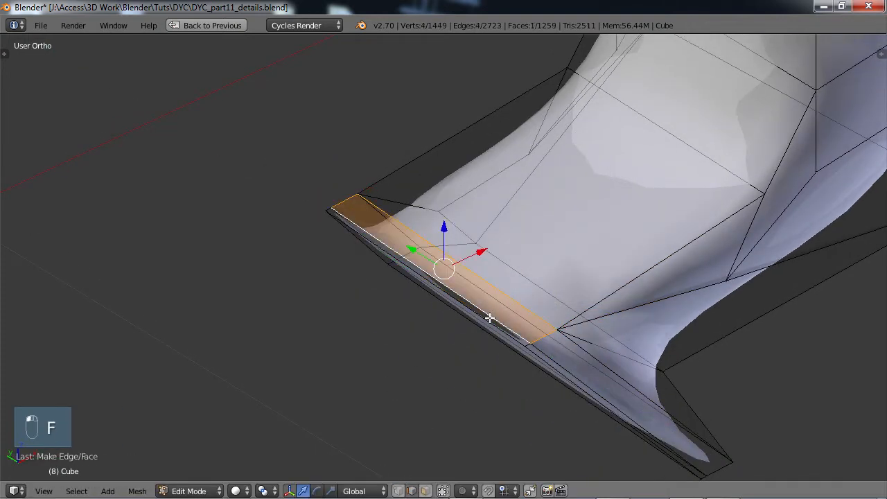
{"action": "right_click", "coordinate": [490, 319]}
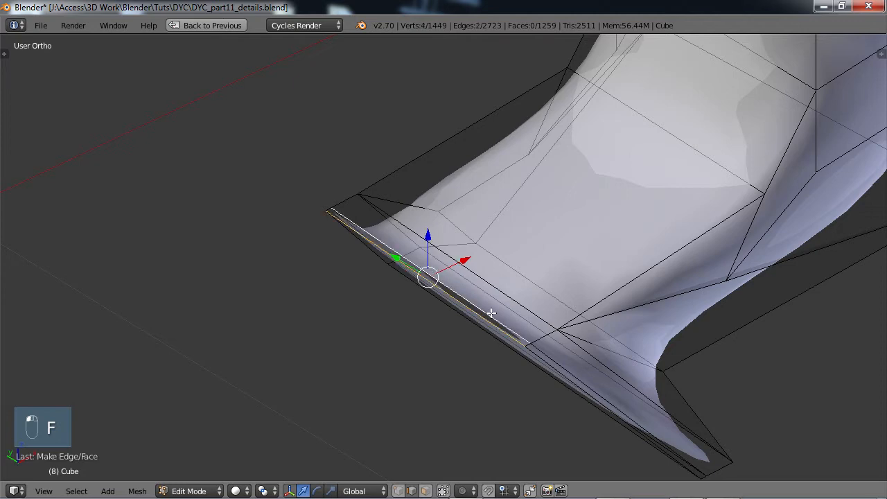
{"action": "key", "text": "f"}
{"action": "scroll", "coordinate": [499, 324], "scroll_direction": "down", "scroll_amount": 6}
{"action": "key", "text": "a"}
{"action": "key", "text": "Tab"}
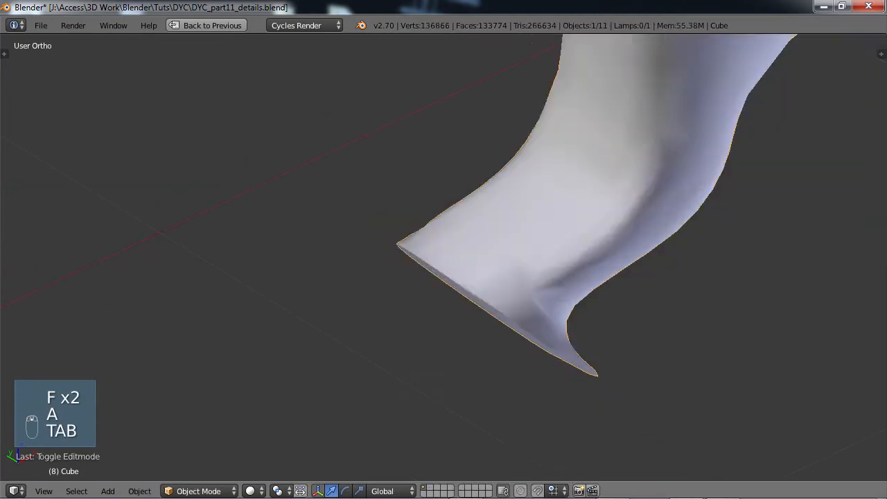
{"action": "middle_click_drag", "start_coordinate": [522, 337], "coordinate": [492, 278]}
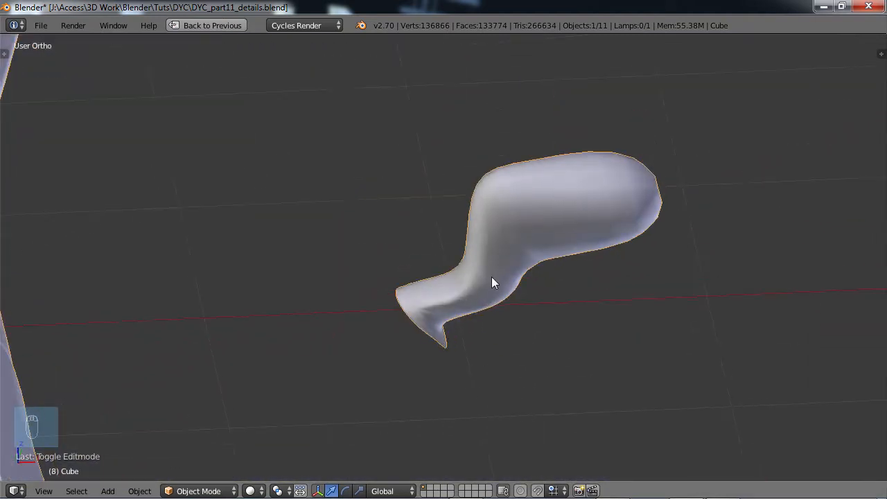
Select the whole linked mirror and move it along X closer to the car body
{"action": "key", "text": "Tab"}
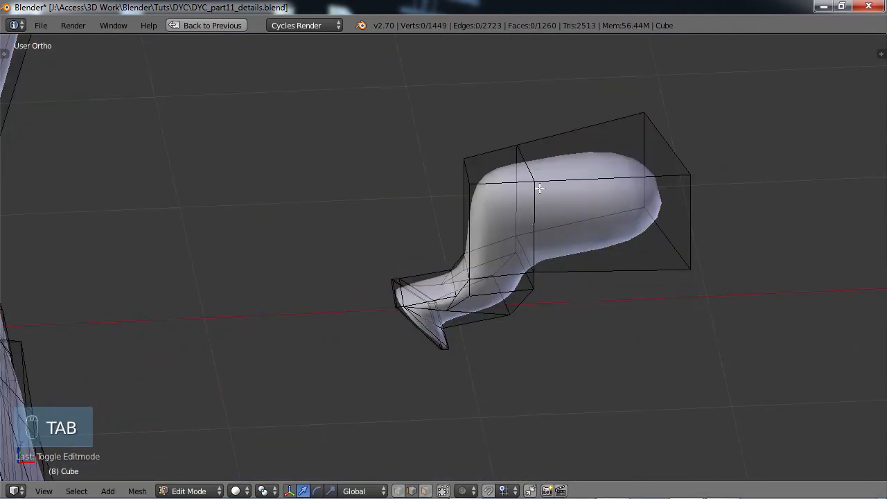
{"action": "key", "text": "l"}
{"action": "scroll", "coordinate": [498, 234], "scroll_direction": "down", "scroll_amount": 5}
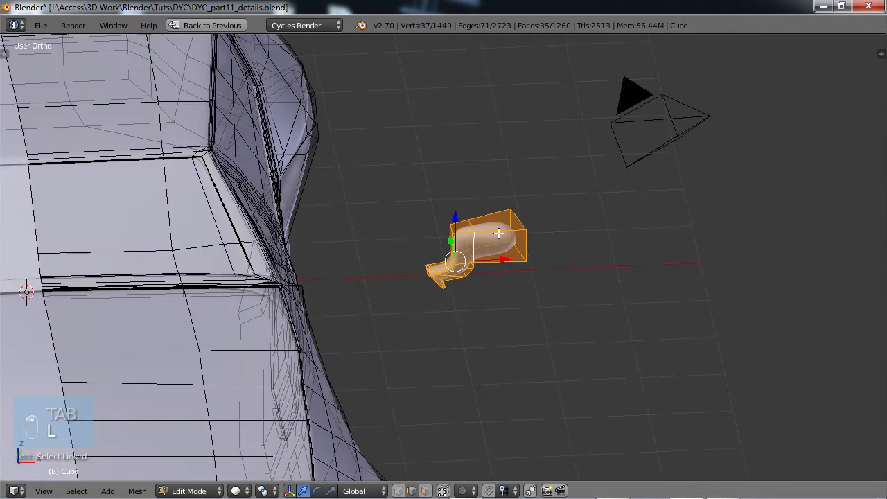
{"action": "left_click_drag", "start_coordinate": [500, 261], "coordinate": [385, 327]}
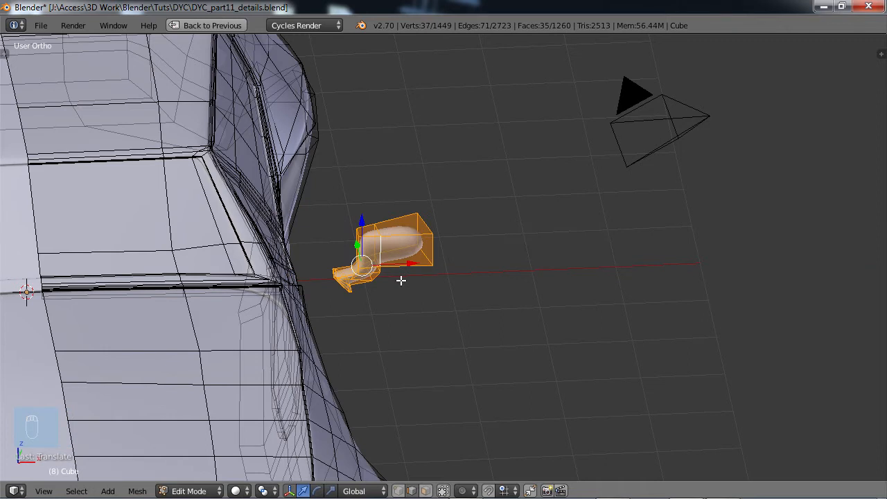
In front view, select the mounting base's faces and rotate them about 12.5 degrees toward the slope of the car body
{"action": "key", "text": "KP_1"}
{"action": "scroll", "coordinate": [399, 279], "scroll_direction": "up", "scroll_amount": 3}
{"action": "scroll", "coordinate": [517, 304], "scroll_direction": "up", "scroll_amount": 2}
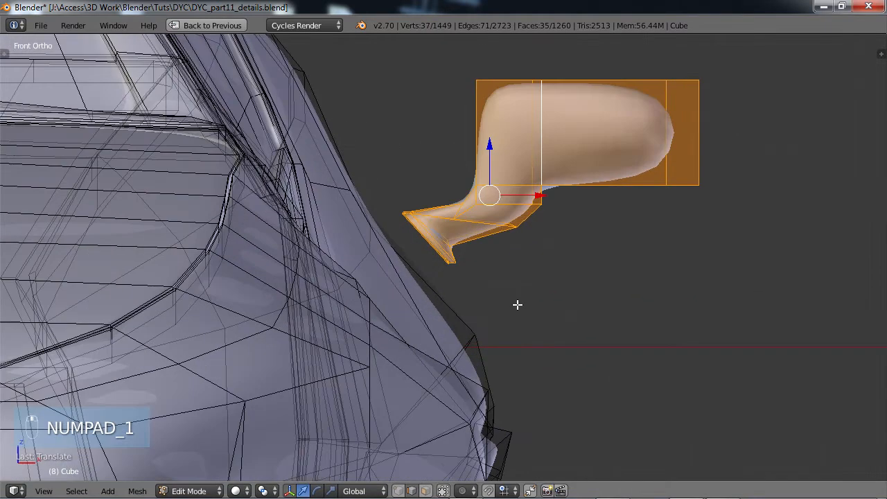
{"action": "right_click", "coordinate": [434, 226]}
{"action": "key", "text": "b"}
{"action": "left_click_drag", "start_coordinate": [397, 200], "coordinate": [409, 209]}
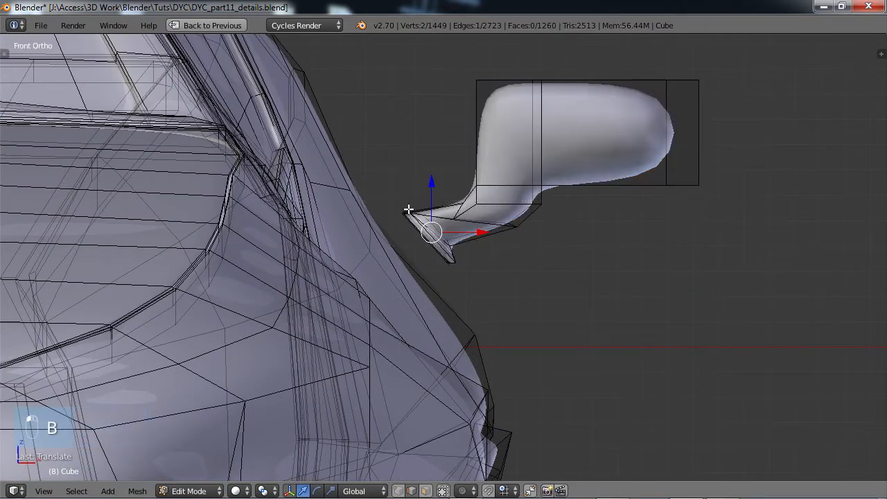
{"action": "left_click_drag", "start_coordinate": [471, 256], "coordinate": [471, 268]}
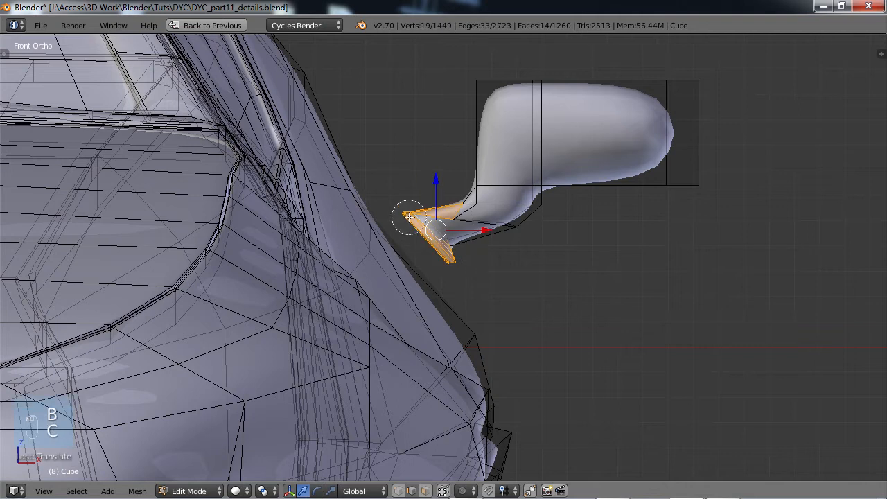
{"action": "key", "text": "c"}
{"action": "left_click_drag", "start_coordinate": [405, 204], "coordinate": [408, 216]}
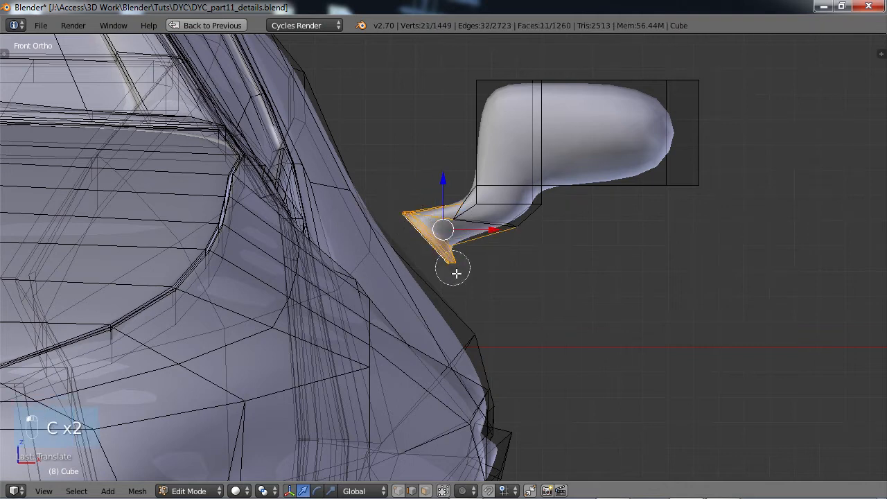
{"action": "key", "text": "r"}
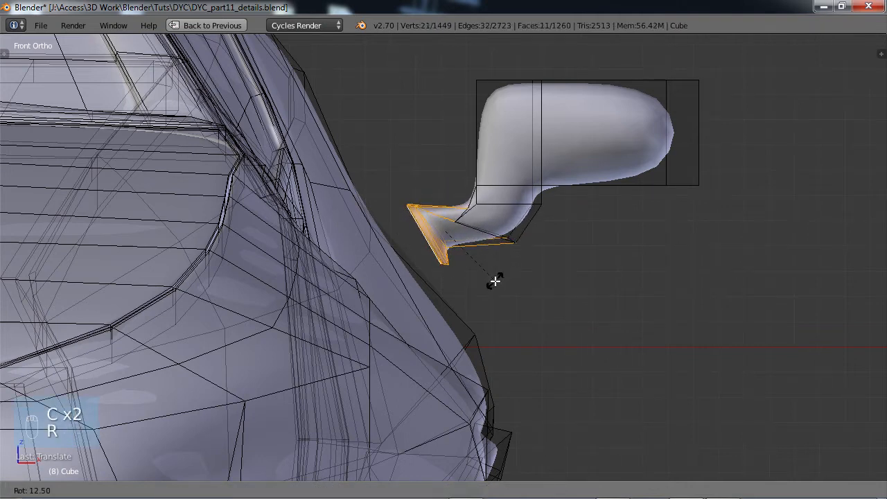
{"action": "left_click", "coordinate": [495, 280]}
Move the whole linked mirror along X until its base meets the door, and inspect the fit in Object Mode
{"action": "scroll", "coordinate": [459, 273], "scroll_direction": "down", "scroll_amount": 2}
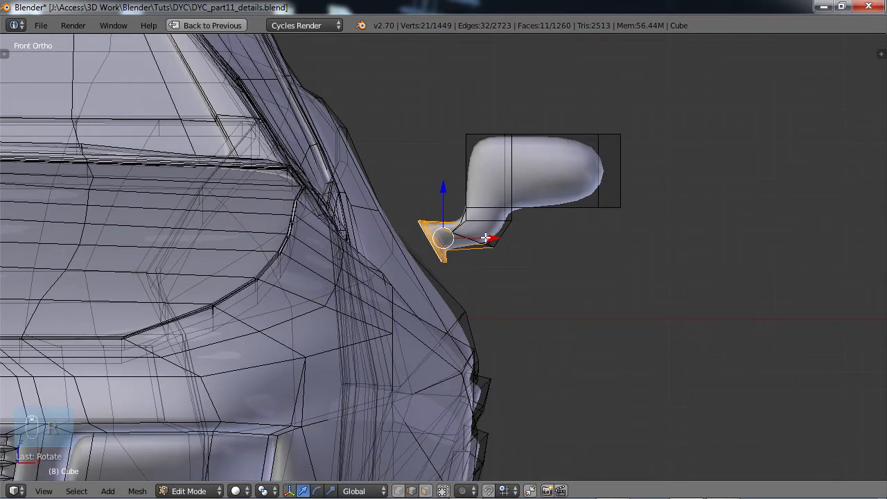
{"action": "key", "text": "l"}
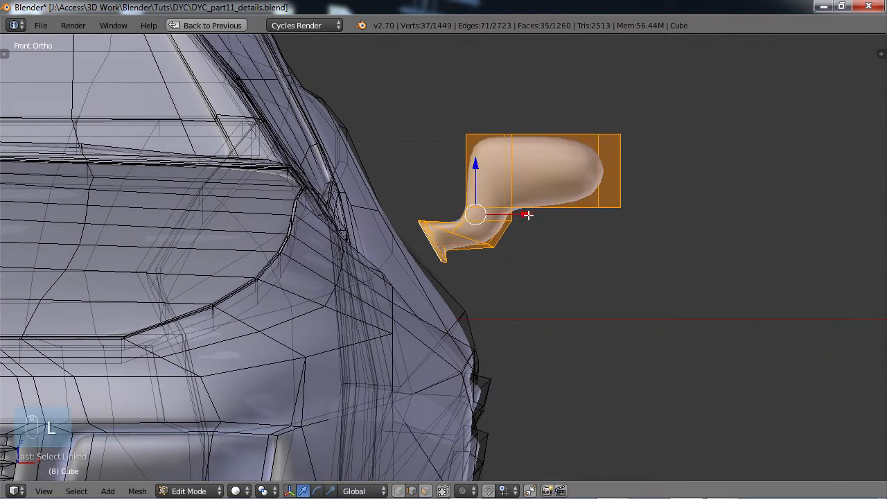
{"action": "left_click_drag", "start_coordinate": [528, 216], "coordinate": [440, 214]}
{"action": "middle_click_drag", "start_coordinate": [494, 248], "coordinate": [461, 276]}
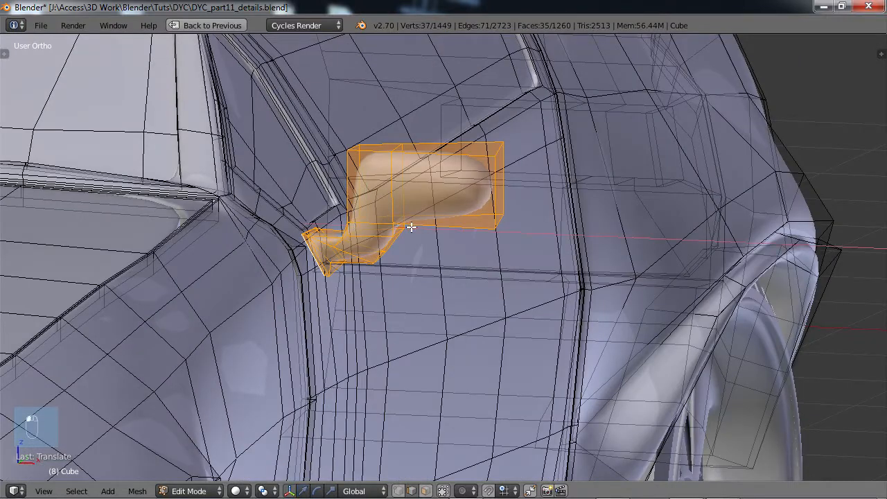
{"action": "key", "text": "g"}
{"action": "key", "text": "x"}
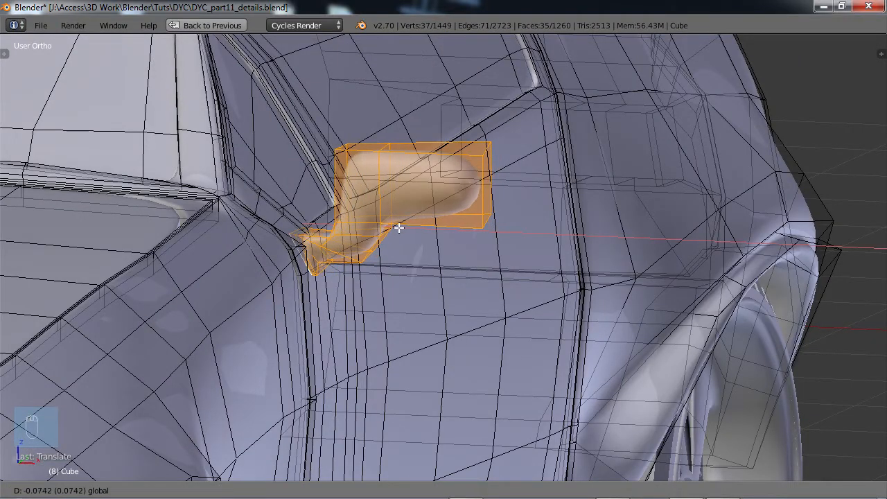
{"action": "left_click", "coordinate": [399, 228]}
{"action": "key", "text": "Tab"}
{"action": "scroll", "coordinate": [434, 252], "scroll_direction": "down", "scroll_amount": 3}
{"action": "middle_click_drag", "start_coordinate": [434, 251], "coordinate": [423, 268]}
{"action": "scroll", "coordinate": [424, 268], "scroll_direction": "up", "scroll_amount": 3}
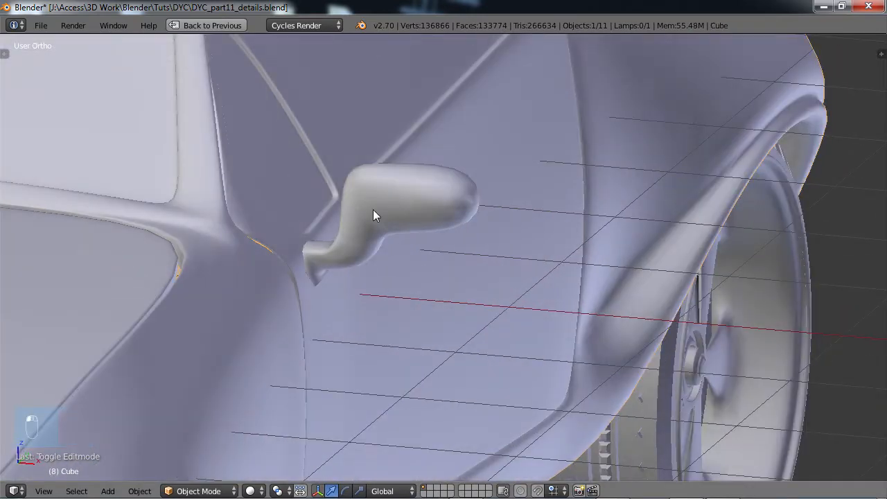
Move the mirror back out along X, well clear of the car body
{"action": "key", "text": "Tab"}
{"action": "middle_click_drag", "start_coordinate": [373, 210], "coordinate": [394, 247]}
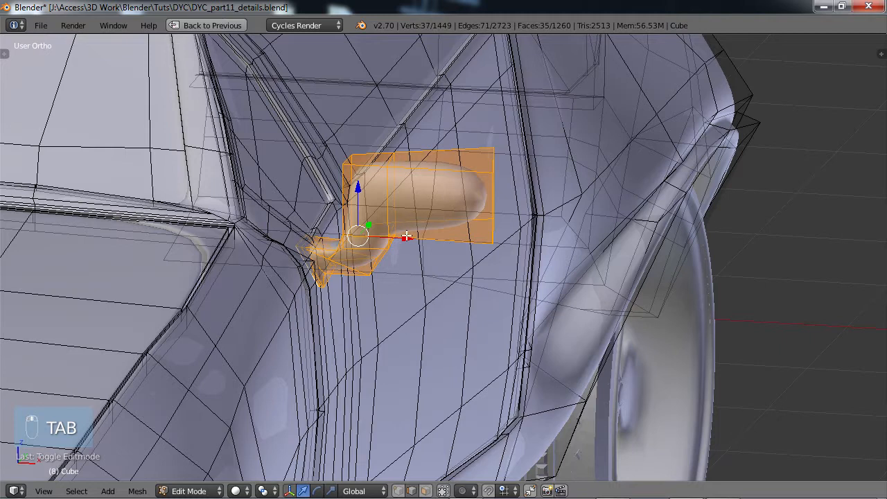
{"action": "left_click_drag", "start_coordinate": [406, 237], "coordinate": [786, 243]}
Select only the faces of the mounting base plate and rotate them to a more upright angle
{"action": "middle_click_drag", "start_coordinate": [787, 242], "coordinate": [544, 285]}
{"action": "scroll", "coordinate": [544, 285], "scroll_direction": "up", "scroll_amount": 5}
{"action": "middle_click_drag", "start_coordinate": [736, 267], "coordinate": [349, 235], "text": "shift"}
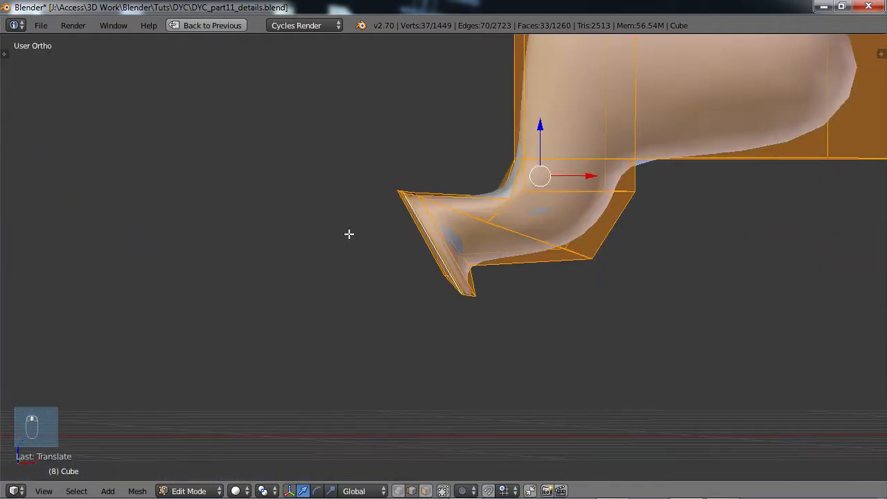
{"action": "key", "text": "a"}
{"action": "key", "text": "b"}
{"action": "left_click_drag", "start_coordinate": [392, 177], "coordinate": [445, 275]}
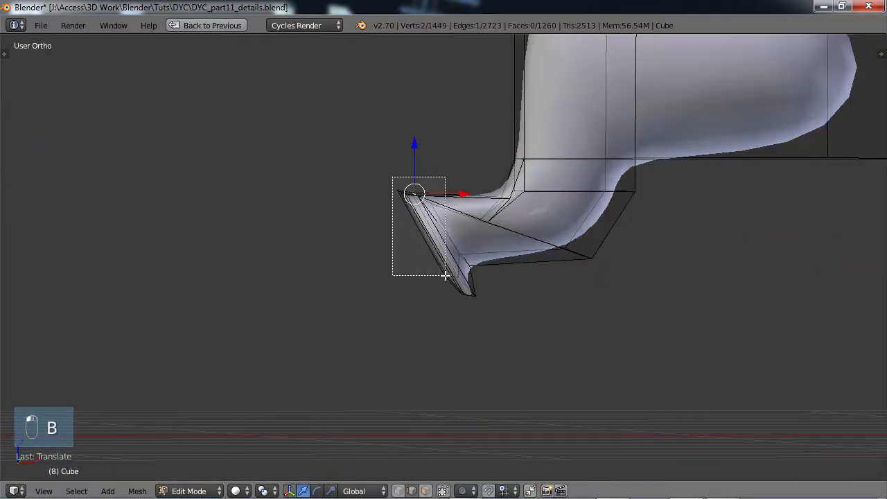
{"action": "left_click_drag", "start_coordinate": [415, 189], "coordinate": [450, 277]}
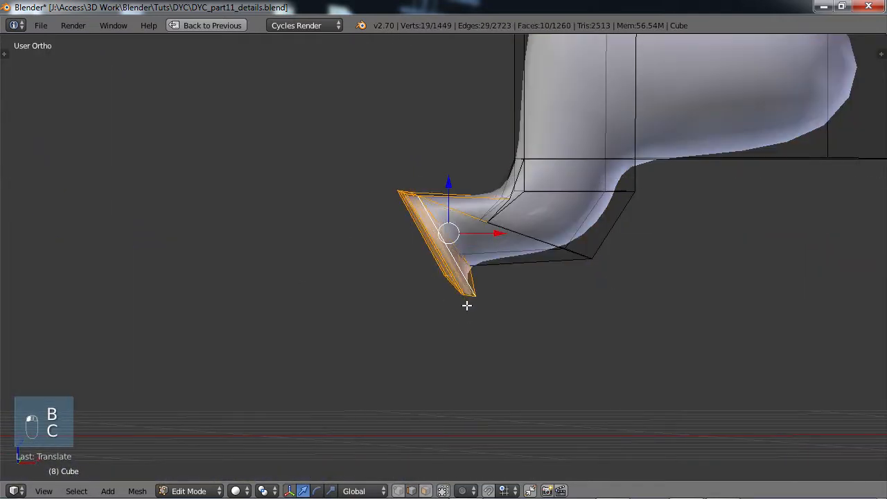
{"action": "key", "text": "r"}
{"action": "right_click", "coordinate": [510, 310]}
{"action": "key", "text": "r"}
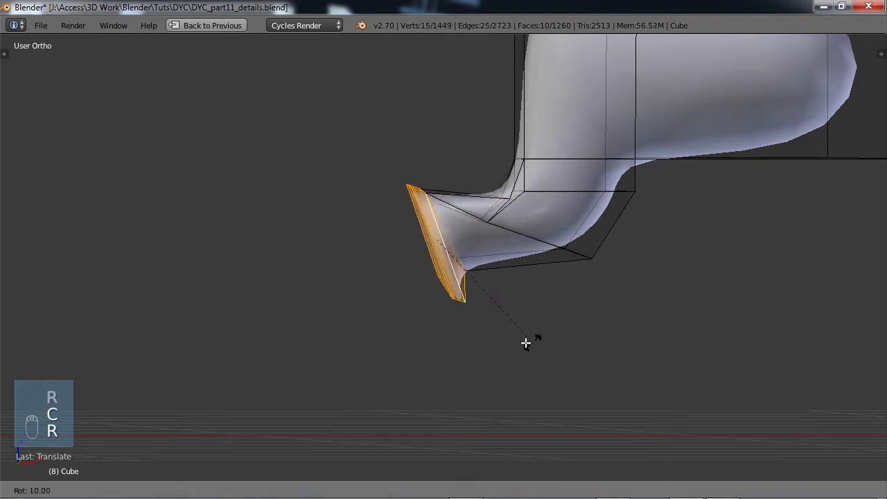
Select the whole linked mirror and move it in along X until the mounting base sits against the door
{"action": "scroll", "coordinate": [497, 314], "scroll_direction": "down", "scroll_amount": 4}
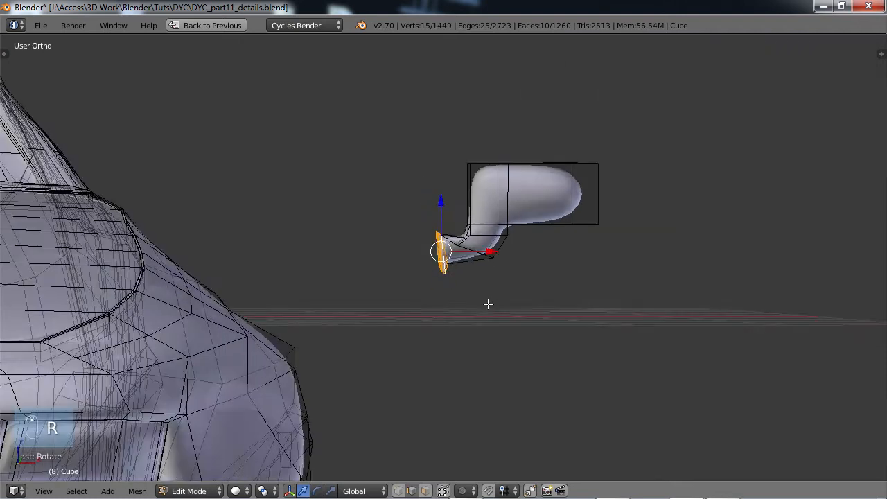
{"action": "right_click", "coordinate": [509, 166]}
{"action": "key", "text": "l"}
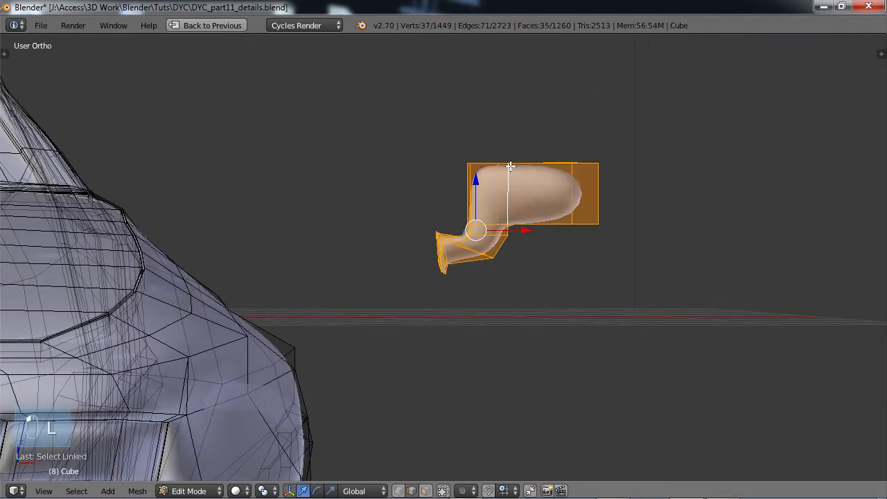
{"action": "key", "text": "g"}
{"action": "key", "text": "x"}
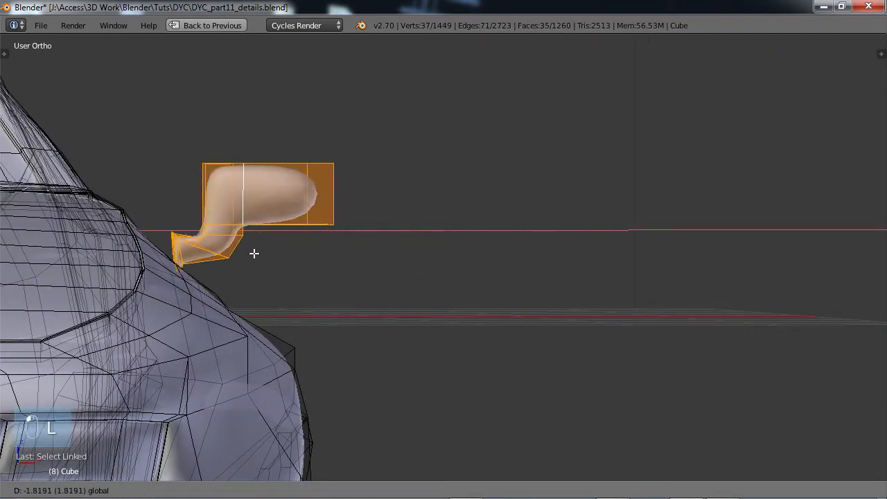
{"action": "left_click", "coordinate": [283, 297]}
{"action": "middle_click_drag", "start_coordinate": [283, 298], "coordinate": [270, 323]}
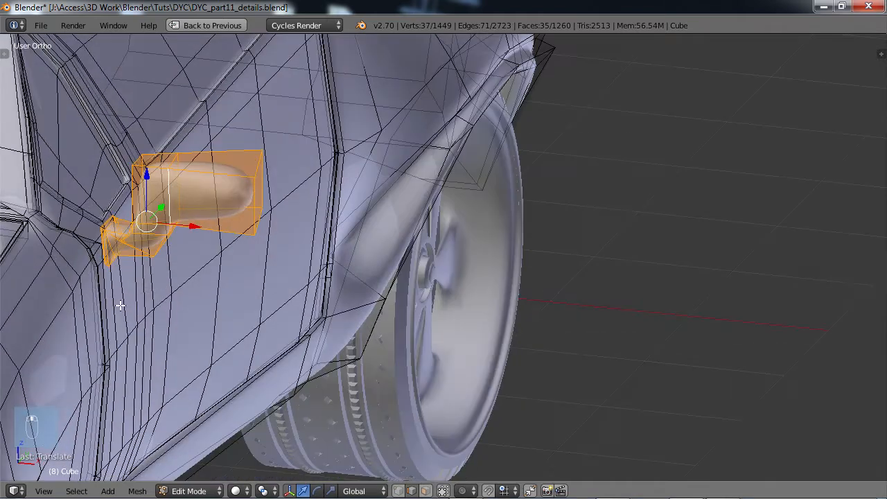
{"action": "key", "text": "KP_Decimal"}
{"action": "mouse_move", "coordinate": [384, 293]}
{"action": "left_mouse_down"}
{"action": "mouse_move", "coordinate": [361, 295]}
{"action": "mouse_move", "coordinate": [374, 296]}
{"action": "left_mouse_up"}
{"action": "scroll", "coordinate": [475, 327], "scroll_direction": "down", "scroll_amount": 4}
Examine how the mirror meets the door in Object and Edit Mode, from the front and from the side
{"action": "key", "text": "Tab"}
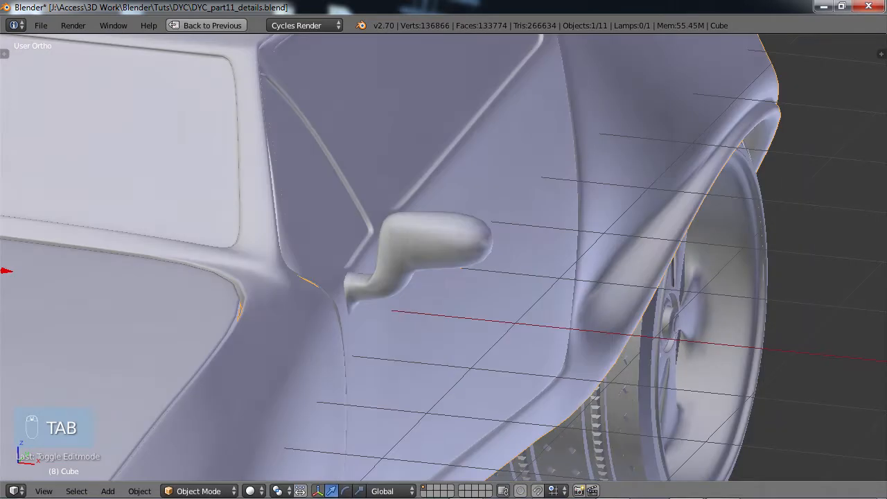
{"action": "middle_click_drag", "start_coordinate": [453, 324], "coordinate": [466, 258]}
{"action": "key", "text": "Tab"}
{"action": "key", "text": "Tab"}
{"action": "key", "text": "Tab"}
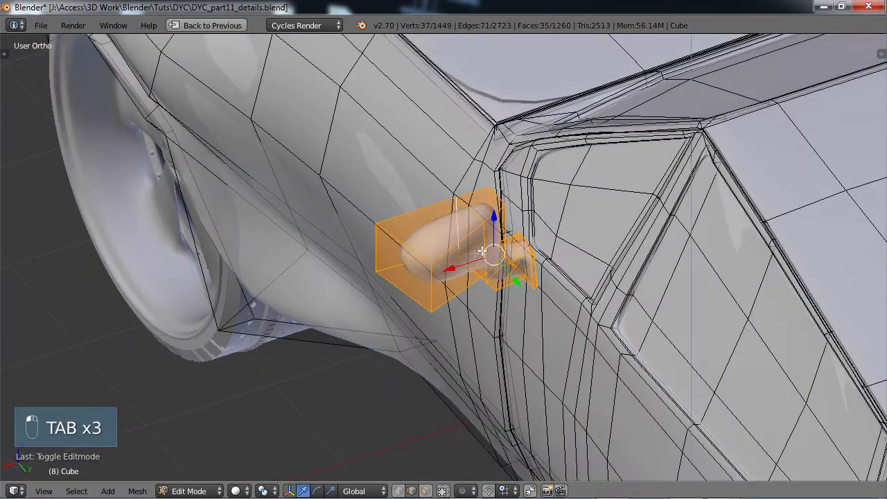
{"action": "scroll", "coordinate": [414, 252], "scroll_direction": "up", "scroll_amount": 3}
{"action": "middle_click_drag", "start_coordinate": [414, 251], "coordinate": [424, 284]}
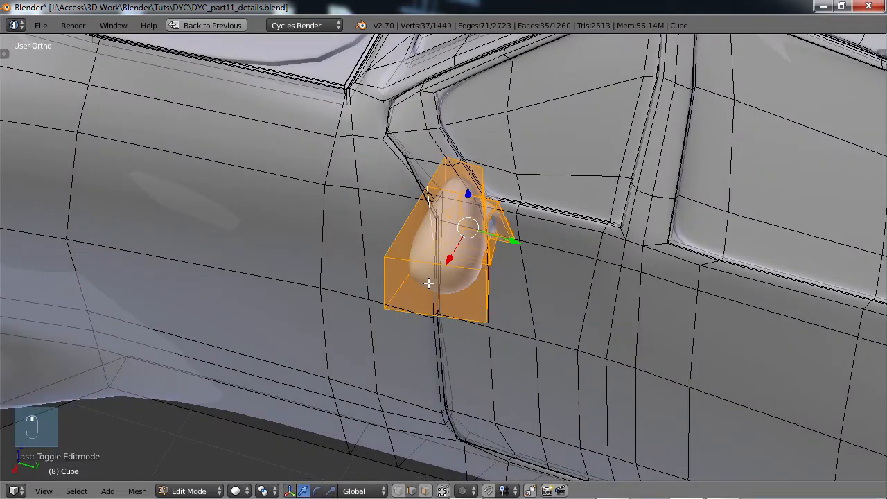
Add two edge loops around the mirror housing, sliding one about -0.51 towards its front and the other about 0.73 towards its rear
{"action": "key", "text": "ctrl+r"}
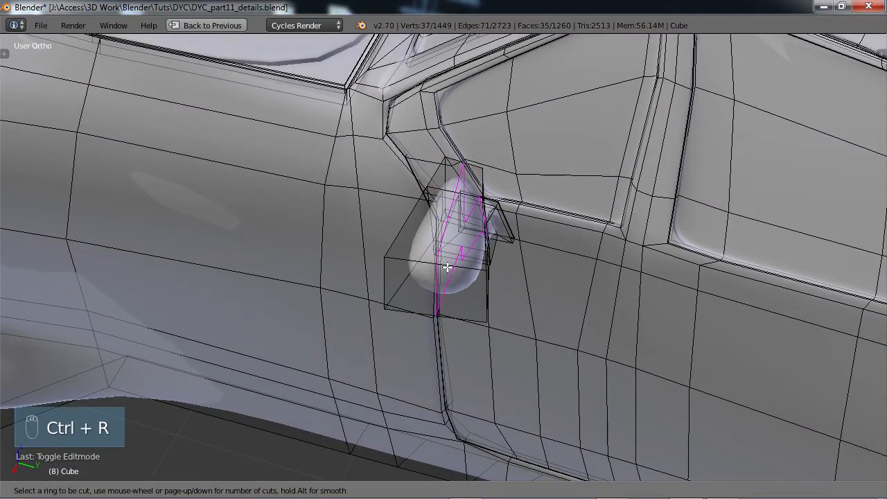
{"action": "left_click", "coordinate": [436, 262]}
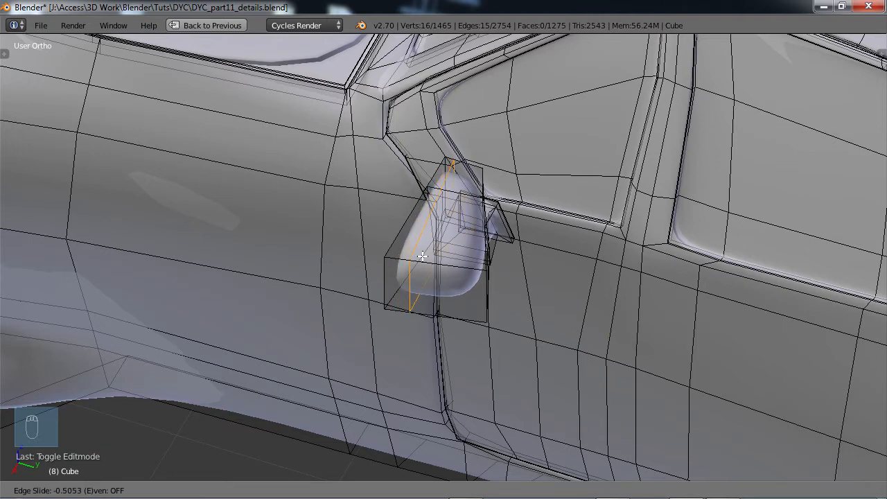
{"action": "left_click", "coordinate": [422, 256]}
{"action": "key", "text": "ctrl+r"}
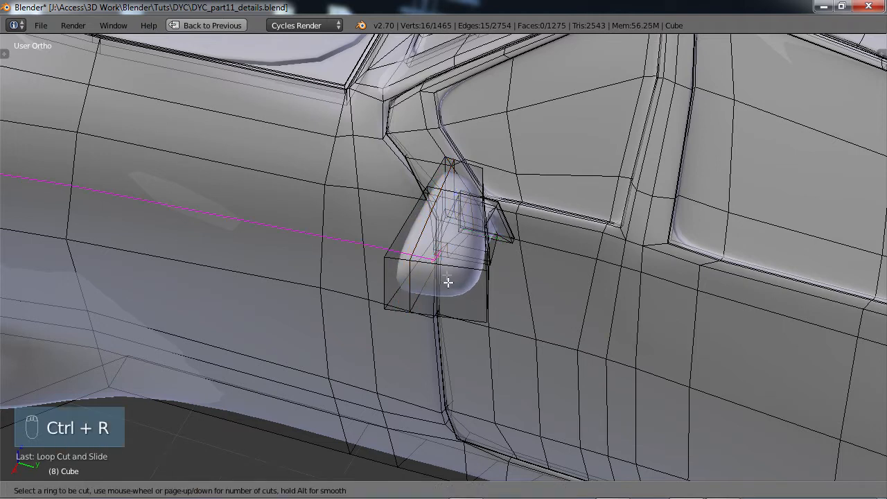
{"action": "left_click", "coordinate": [450, 264]}
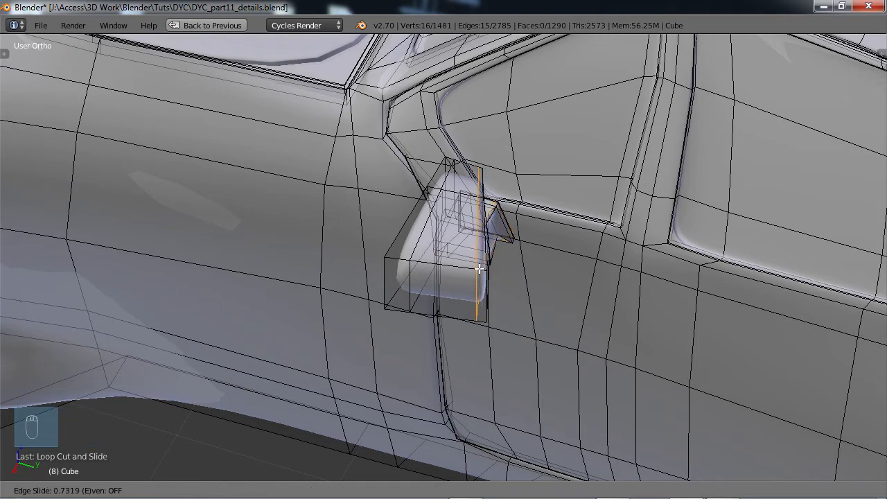
{"action": "left_click", "coordinate": [479, 269]}
Select the two rear faces of the mirror housing, extrude them in place and scale them to about 0.86
{"action": "middle_click_drag", "start_coordinate": [497, 279], "coordinate": [412, 255]}
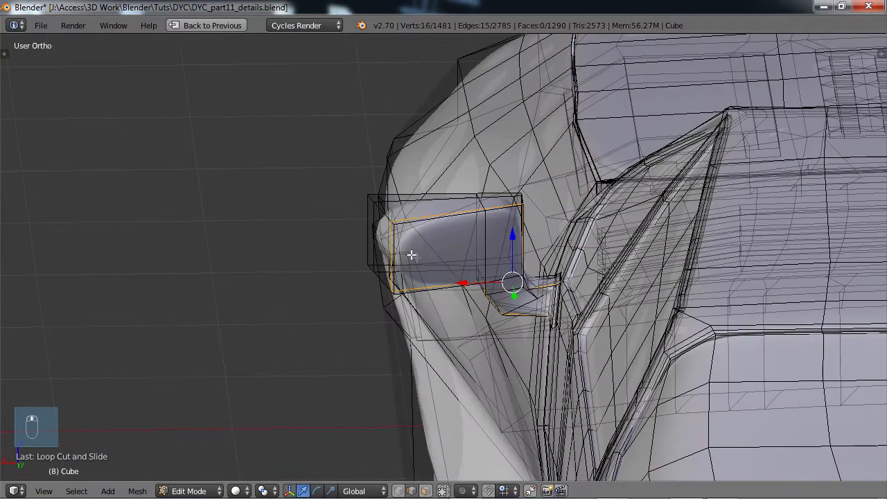
{"action": "left_click", "coordinate": [426, 490]}
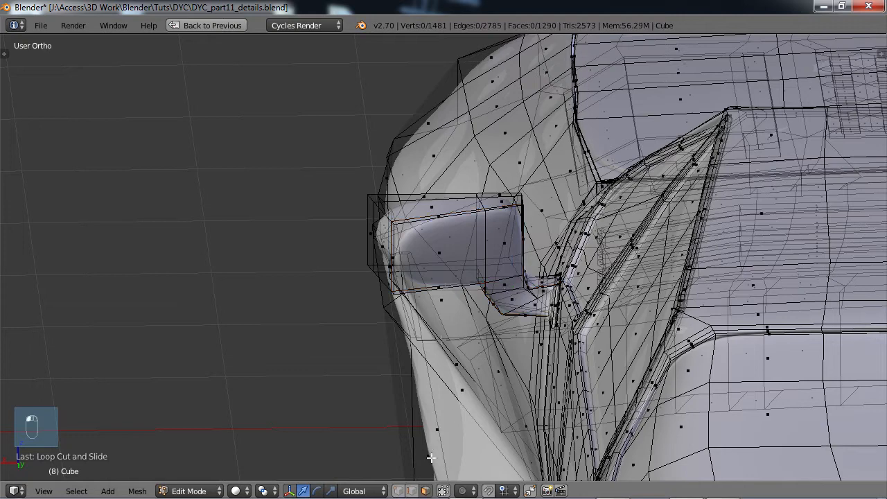
{"action": "right_click", "coordinate": [444, 254]}
{"action": "right_click", "coordinate": [500, 242], "text": "shift"}
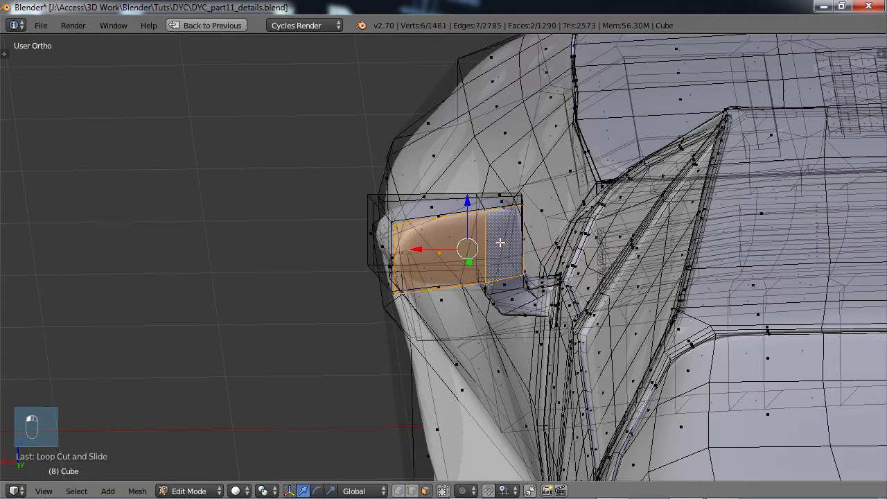
{"action": "mouse_move", "coordinate": [486, 282]}
{"action": "middle_mouse_down"}
{"action": "mouse_move", "coordinate": [478, 273]}
{"action": "mouse_move", "coordinate": [492, 264]}
{"action": "mouse_move", "coordinate": [485, 277]}
{"action": "middle_mouse_up"}
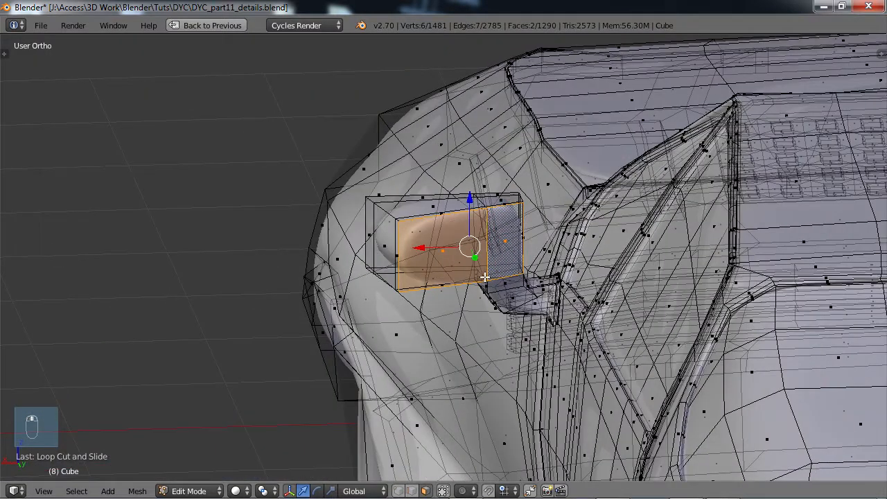
{"action": "key", "text": "e"}
{"action": "right_click", "coordinate": [485, 277]}
{"action": "key", "text": "s"}
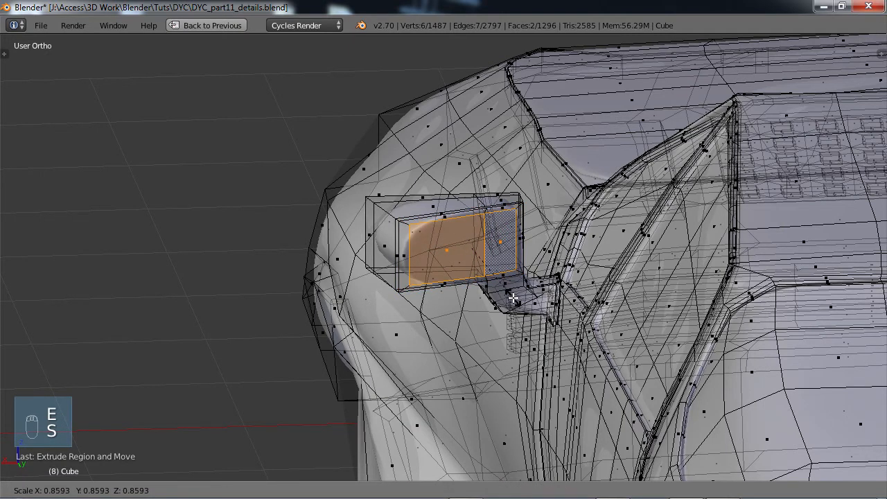
{"action": "left_click", "coordinate": [512, 297]}
Extrude the inset mirror faces inward three times, by about 0.006, 0.012 and 0.006, and return to Object Mode
{"action": "middle_click_drag", "start_coordinate": [471, 298], "coordinate": [432, 339]}
{"action": "scroll", "coordinate": [527, 302], "scroll_direction": "up", "scroll_amount": 4}
{"action": "key", "text": "e"}
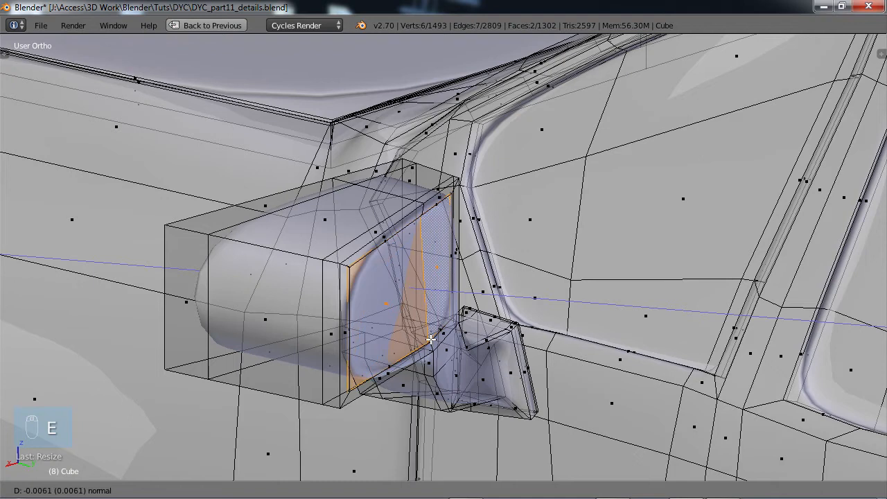
{"action": "left_click", "coordinate": [430, 339]}
{"action": "key", "text": "e"}
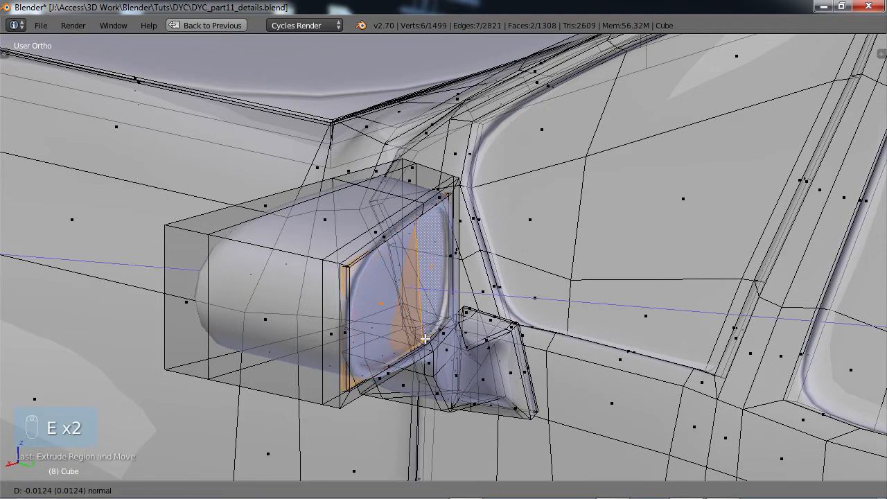
{"action": "left_click", "coordinate": [425, 338]}
{"action": "key", "text": "e"}
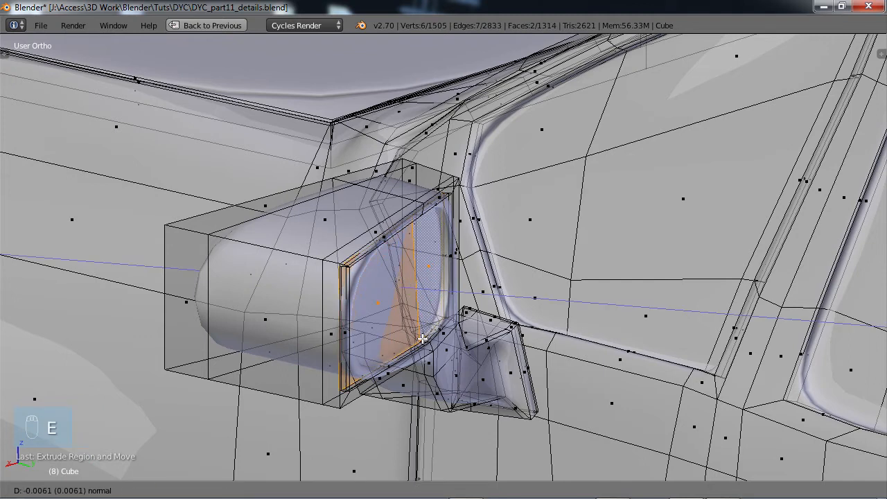
{"action": "left_click", "coordinate": [422, 338]}
{"action": "scroll", "coordinate": [451, 334], "scroll_direction": "down", "scroll_amount": 2}
{"action": "key", "text": "Tab"}
{"action": "scroll", "coordinate": [463, 340], "scroll_direction": "down", "scroll_amount": 4}
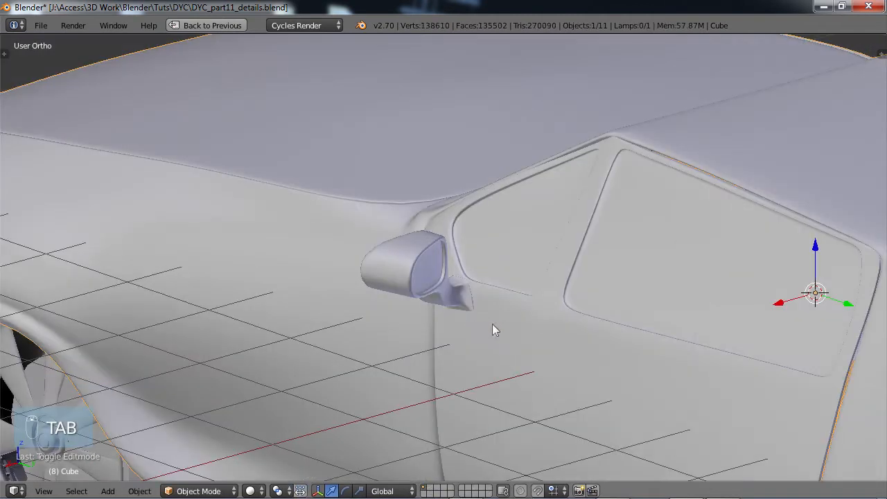
Select all vertices at the outer end of the mirror housing and scale them along Z to about 0.63
{"action": "middle_click_drag", "start_coordinate": [492, 327], "coordinate": [505, 307]}
{"action": "scroll", "coordinate": [505, 307], "scroll_direction": "up", "scroll_amount": 8}
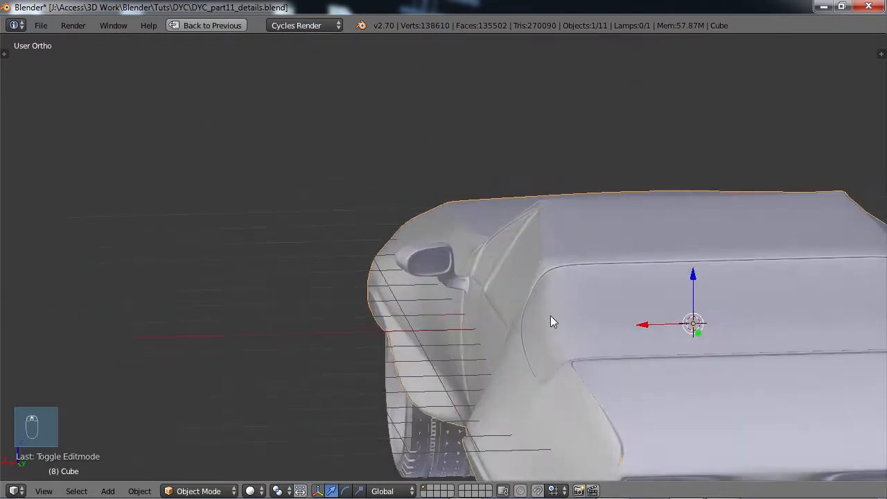
{"action": "key", "text": "Tab"}
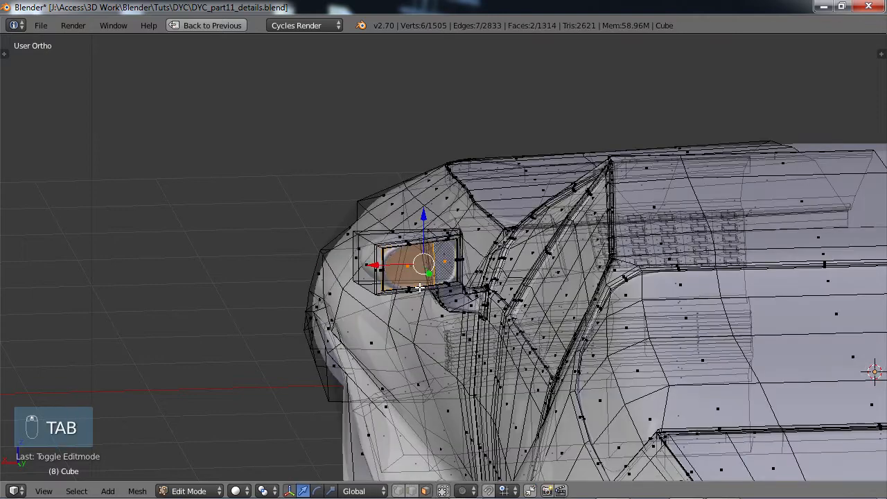
{"action": "middle_click_drag", "start_coordinate": [403, 261], "coordinate": [395, 277]}
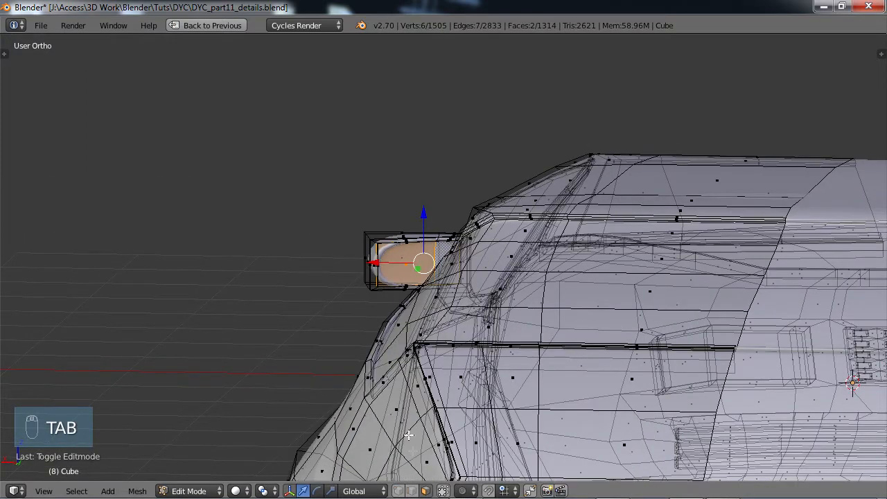
{"action": "left_click", "coordinate": [398, 491]}
{"action": "right_click", "coordinate": [374, 241]}
{"action": "key", "text": "c"}
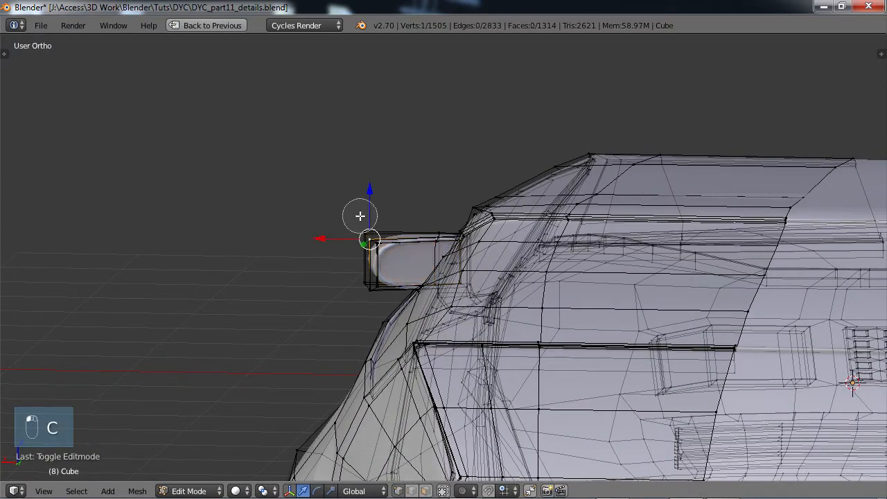
{"action": "left_click_drag", "start_coordinate": [361, 223], "coordinate": [370, 280]}
{"action": "right_click", "coordinate": [371, 281]}
{"action": "middle_click_drag", "start_coordinate": [372, 281], "coordinate": [374, 321]}
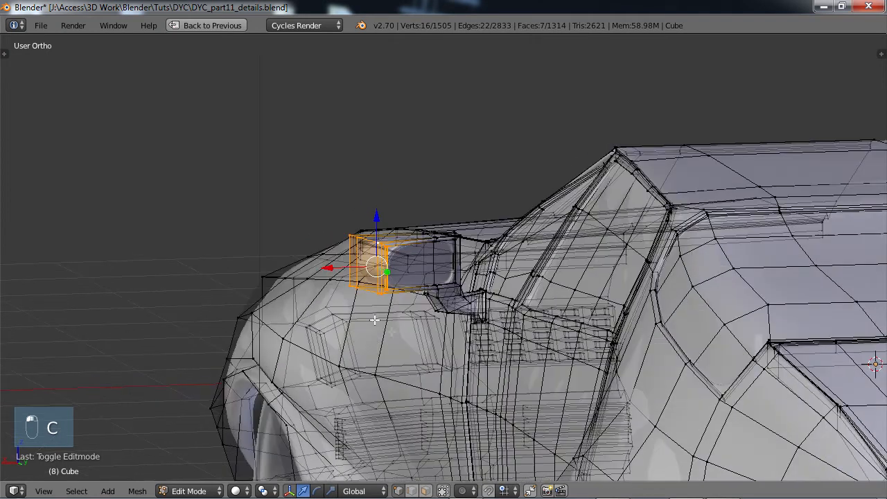
{"action": "key", "text": "s"}
{"action": "key", "text": "z"}
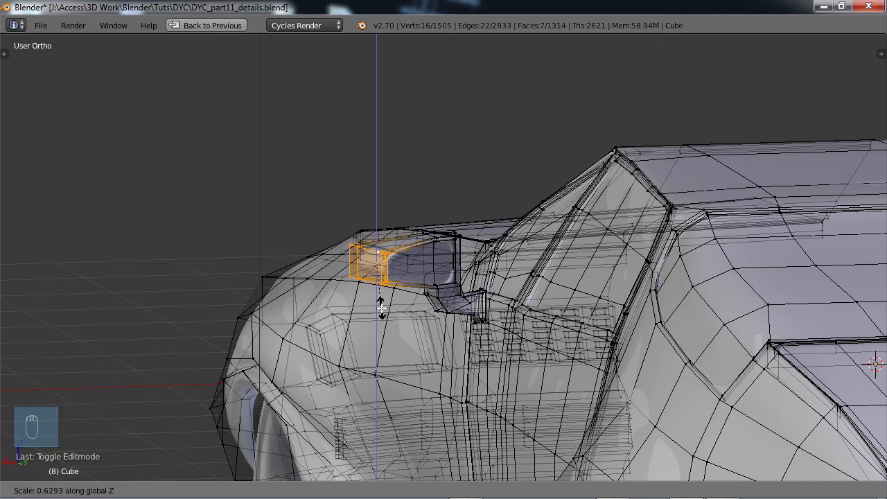
{"action": "left_click", "coordinate": [380, 303]}
Examine the tapered side mirror on the car from the rear and side, both at a distance and close up
{"action": "key", "text": "Tab"}
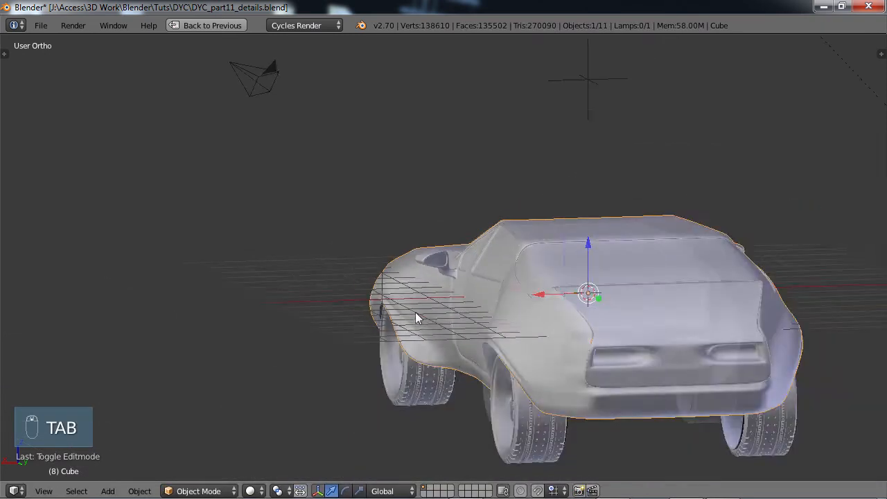
{"action": "mouse_move", "coordinate": [364, 313]}
{"action": "middle_mouse_down"}
{"action": "mouse_move", "coordinate": [352, 311]}
{"action": "mouse_move", "coordinate": [485, 337]}
{"action": "mouse_move", "coordinate": [547, 420]}
{"action": "mouse_move", "coordinate": [639, 390]}
{"action": "mouse_move", "coordinate": [648, 312]}
{"action": "mouse_move", "coordinate": [424, 288]}
{"action": "mouse_move", "coordinate": [387, 293]}
{"action": "mouse_move", "coordinate": [411, 316]}
{"action": "mouse_move", "coordinate": [369, 321]}
{"action": "mouse_move", "coordinate": [378, 304]}
{"action": "middle_mouse_up"}
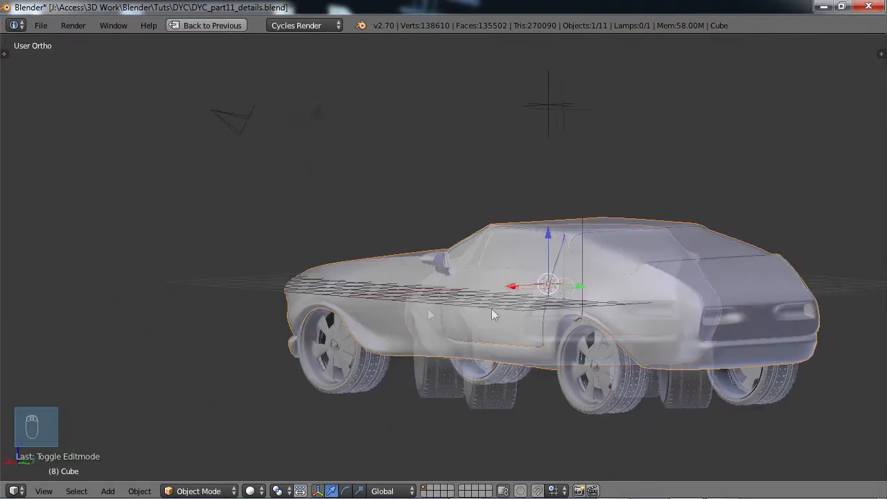
{"action": "middle_click_drag", "start_coordinate": [491, 315], "coordinate": [369, 303]}
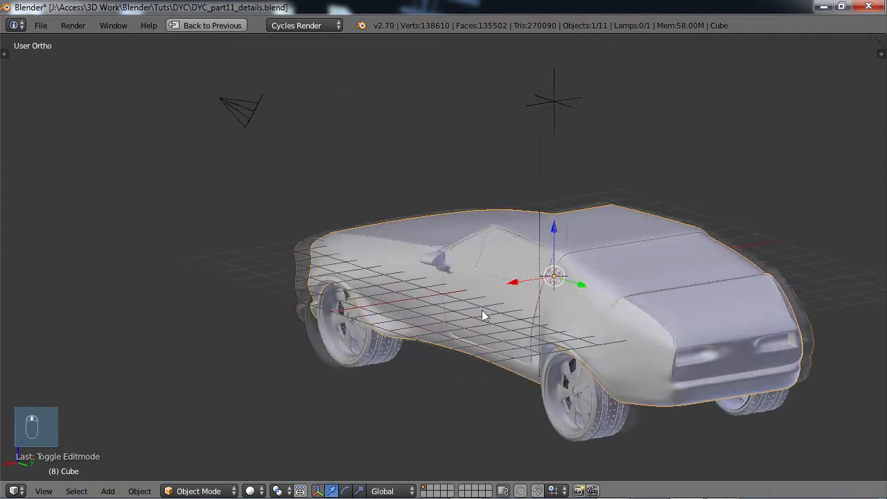
{"action": "scroll", "coordinate": [480, 306], "scroll_direction": "up", "scroll_amount": 6}
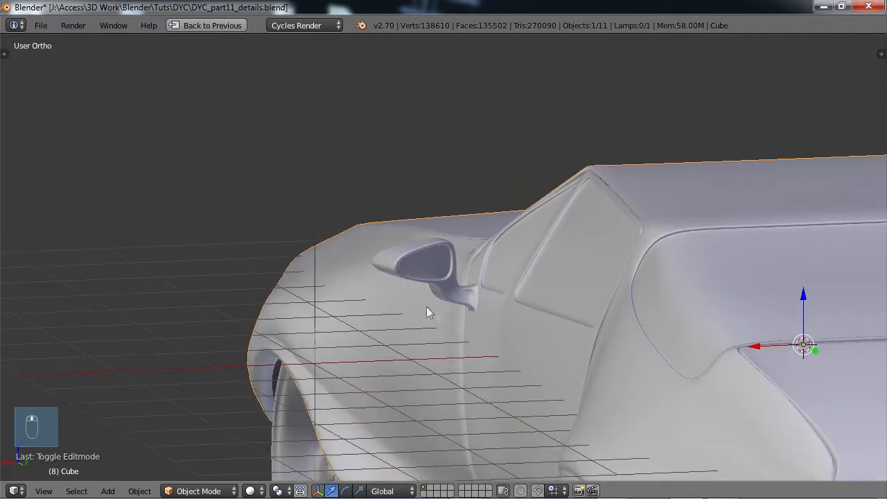
{"action": "scroll", "coordinate": [460, 313], "scroll_direction": "down", "scroll_amount": 2}
{"action": "key", "text": "Tab"}
{"action": "key", "text": "a"}
{"action": "key", "text": "a"}
{"action": "key", "text": "Tab"}
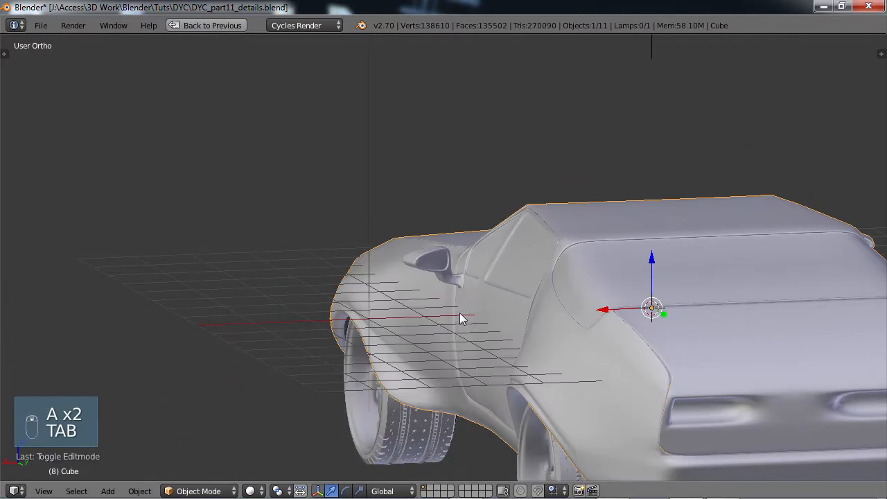
Save the car model over the existing DYC_part11_details.blend file
{"action": "scroll", "coordinate": [449, 309], "scroll_direction": "down", "scroll_amount": 3}
{"action": "middle_click_drag", "start_coordinate": [449, 309], "coordinate": [653, 326]}
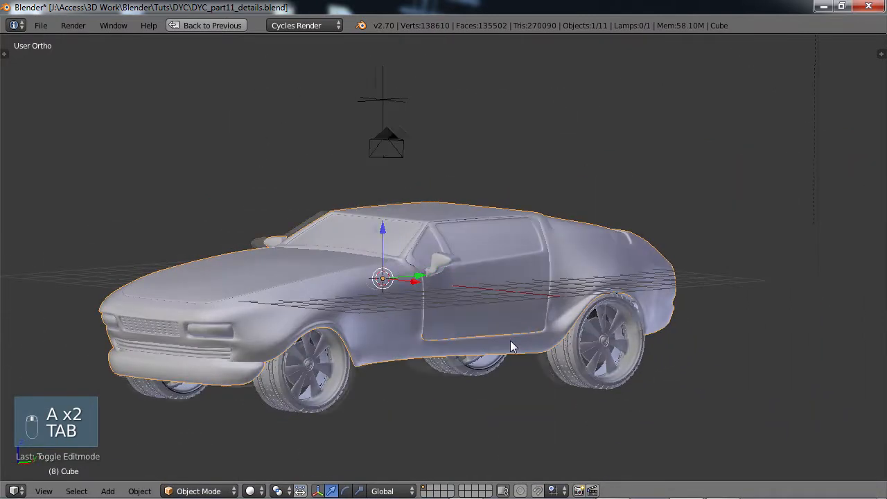
{"action": "middle_click_drag", "start_coordinate": [509, 340], "coordinate": [528, 345]}
{"action": "key", "text": "ctrl+s"}
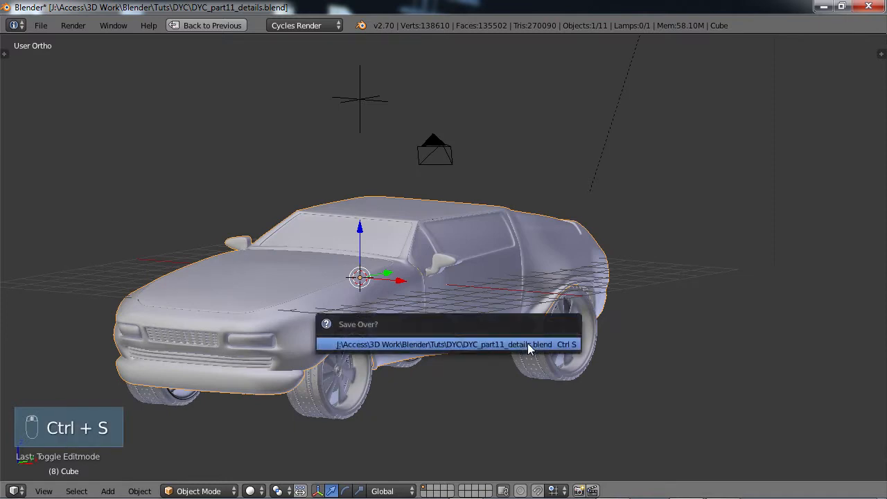
{"action": "left_click", "coordinate": [527, 342]}
Add a Bezier curve object to the scene
{"action": "middle_click_drag", "start_coordinate": [527, 343], "coordinate": [473, 328]}
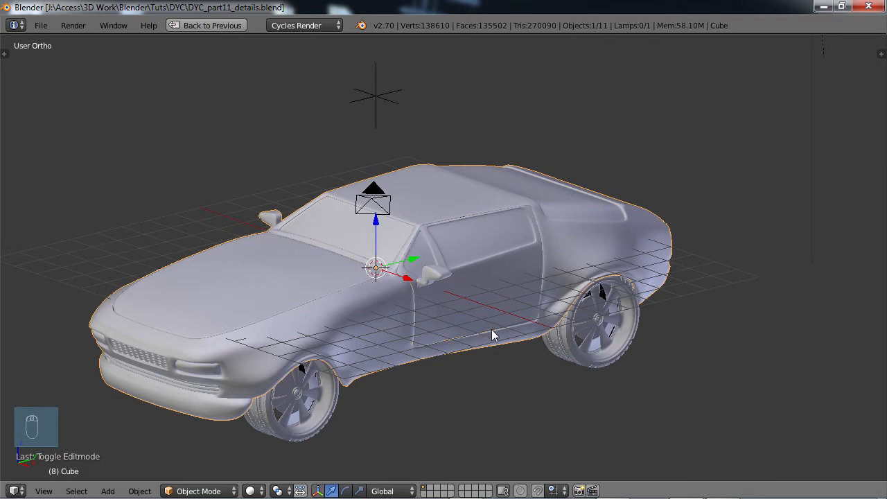
{"action": "mouse_move", "coordinate": [490, 333]}
{"action": "middle_mouse_down"}
{"action": "mouse_move", "coordinate": [483, 306]}
{"action": "mouse_move", "coordinate": [499, 330]}
{"action": "middle_mouse_up"}
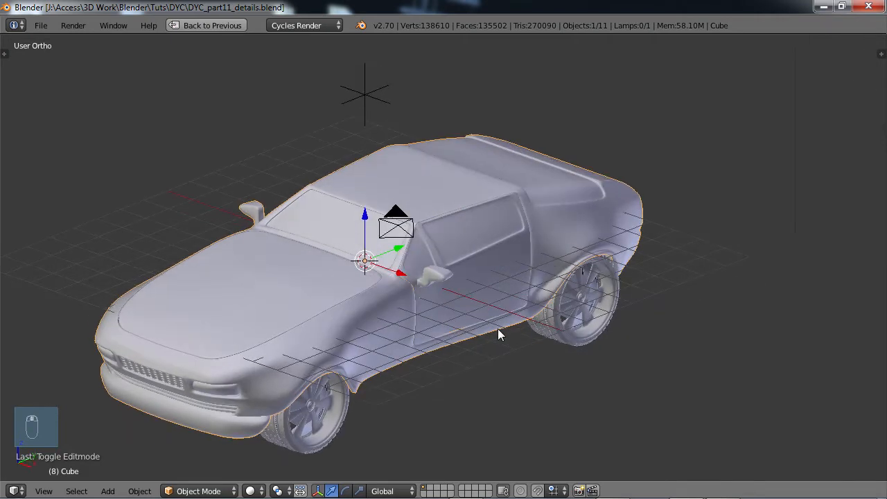
{"action": "key", "text": "shift+a"}
{"action": "mouse_move", "coordinate": [495, 329]}
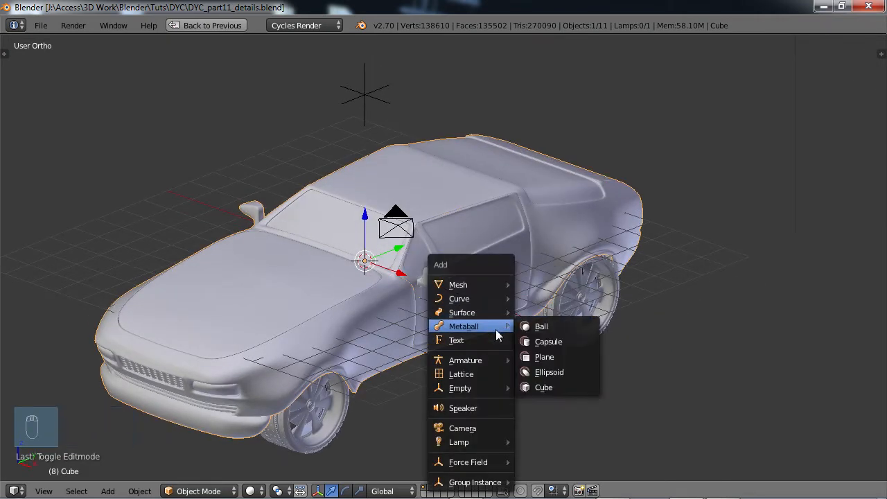
{"action": "mouse_move", "coordinate": [495, 298]}
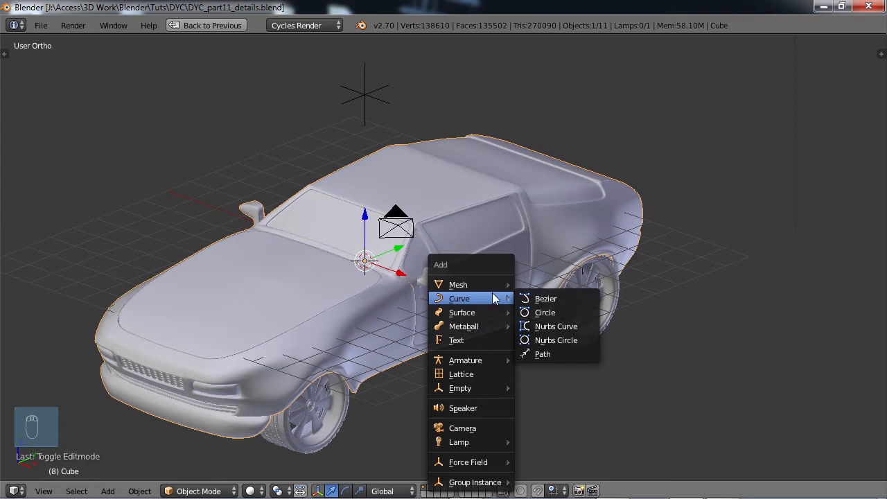
{"action": "left_click", "coordinate": [546, 299]}
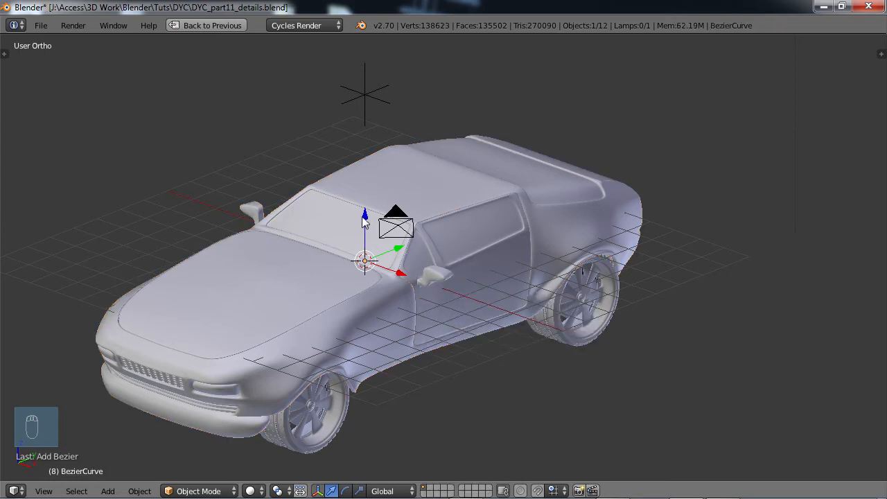
Raise the Bezier curve about 5.15 units along Z and move it out along X beside the car
{"action": "key", "text": "g"}
{"action": "key", "text": "z"}
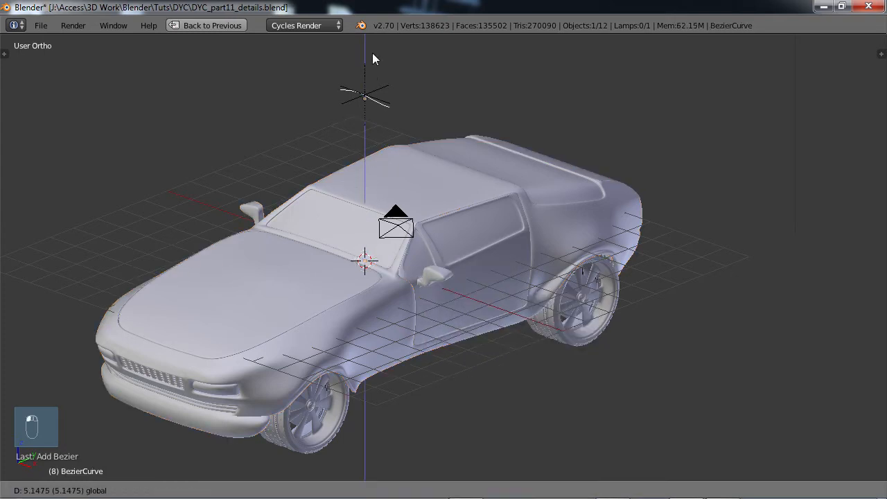
{"action": "left_click", "coordinate": [372, 53]}
{"action": "scroll", "coordinate": [458, 198], "scroll_direction": "down", "scroll_amount": 3}
{"action": "middle_click_drag", "start_coordinate": [458, 199], "coordinate": [595, 280]}
{"action": "left_click_drag", "start_coordinate": [555, 237], "coordinate": [692, 244]}
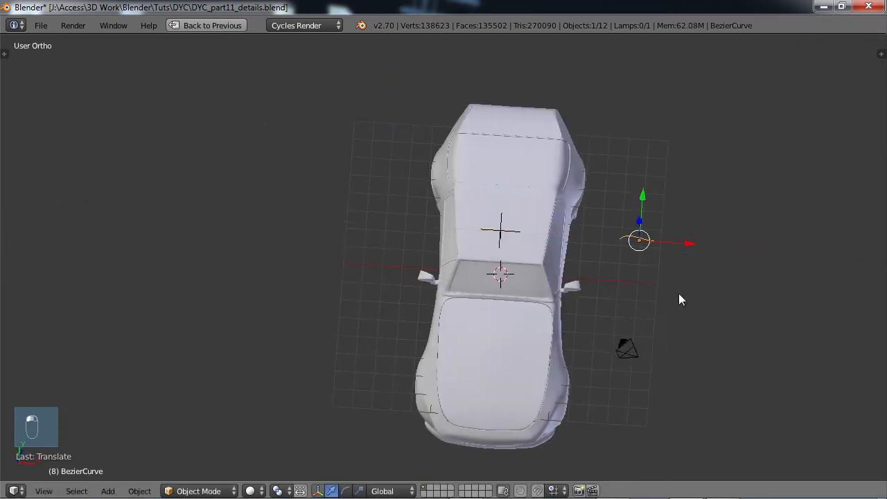
Rotate the Bezier curve 180° about the Z axis, followed by another 90° about Z, to align it with the car's length
{"action": "type", "text": "r"}
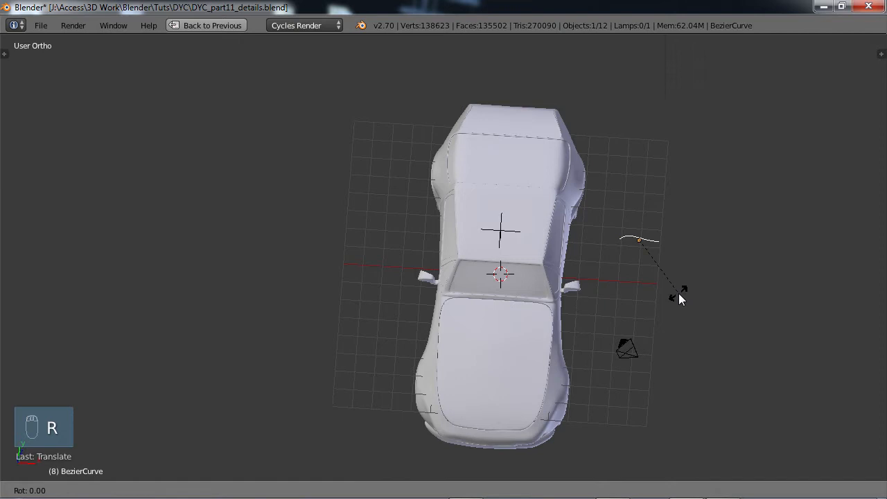
{"action": "type", "text": "z180"}
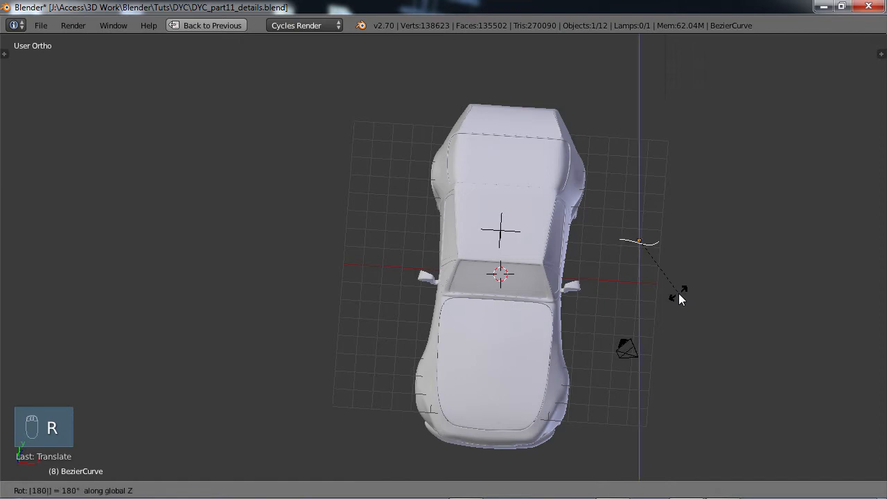
{"action": "left_click", "coordinate": [679, 293]}
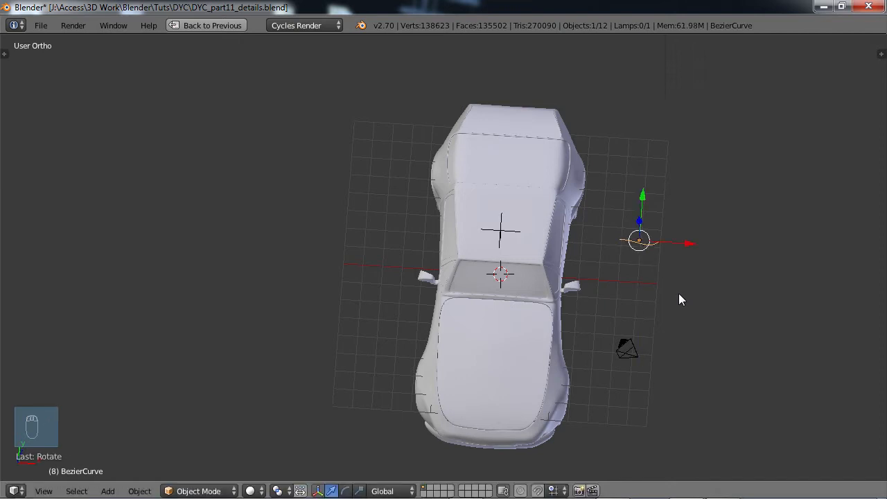
{"action": "type", "text": "rz90"}
{"action": "left_click", "coordinate": [678, 293]}
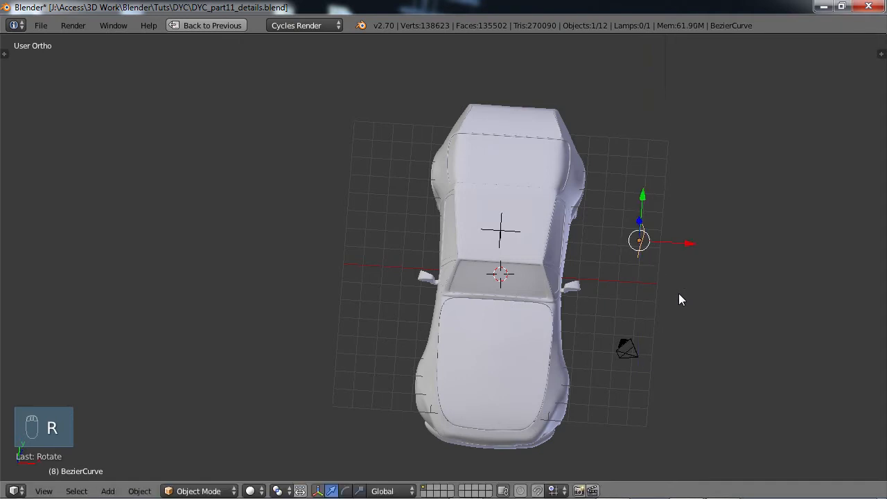
Turn the Bezier curve upright about the global Y axis and flip it 180° about the same axis
{"action": "middle_click_drag", "start_coordinate": [674, 285], "coordinate": [558, 303]}
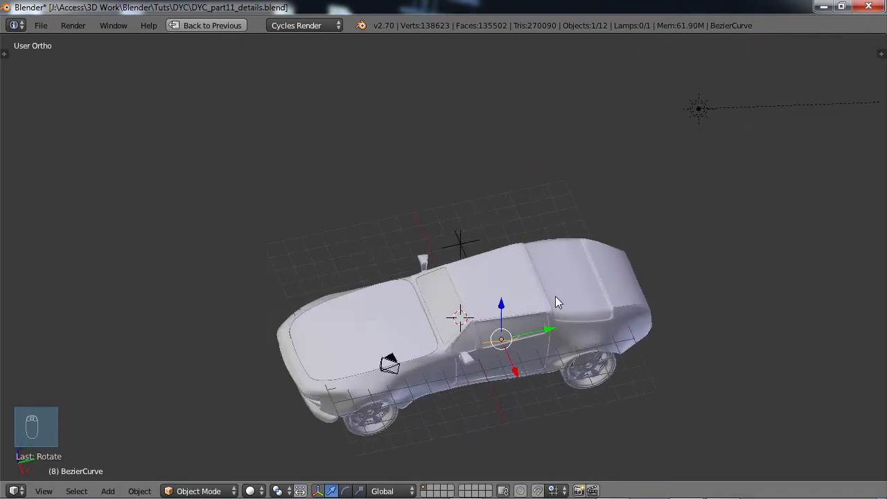
{"action": "key", "text": "r"}
{"action": "key", "text": "y"}
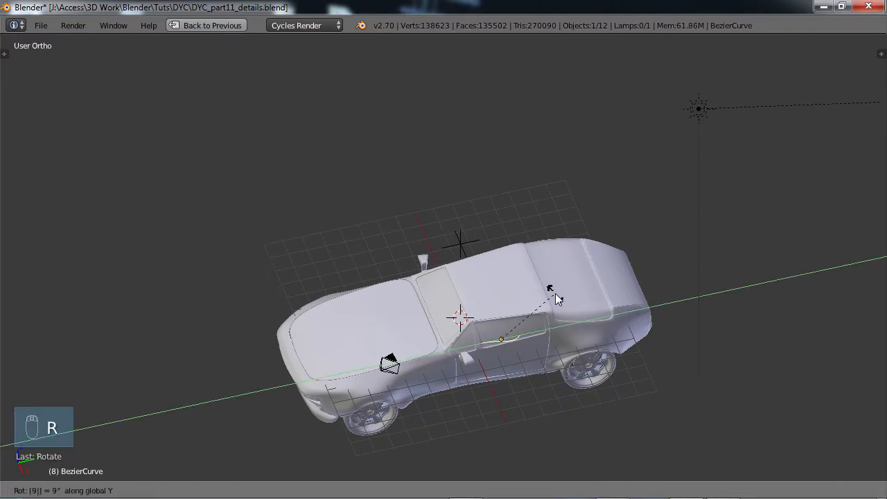
{"action": "left_click", "coordinate": [555, 293]}
{"action": "middle_click_drag", "start_coordinate": [561, 309], "coordinate": [494, 252]}
{"action": "scroll", "coordinate": [493, 269], "scroll_direction": "up", "scroll_amount": 5}
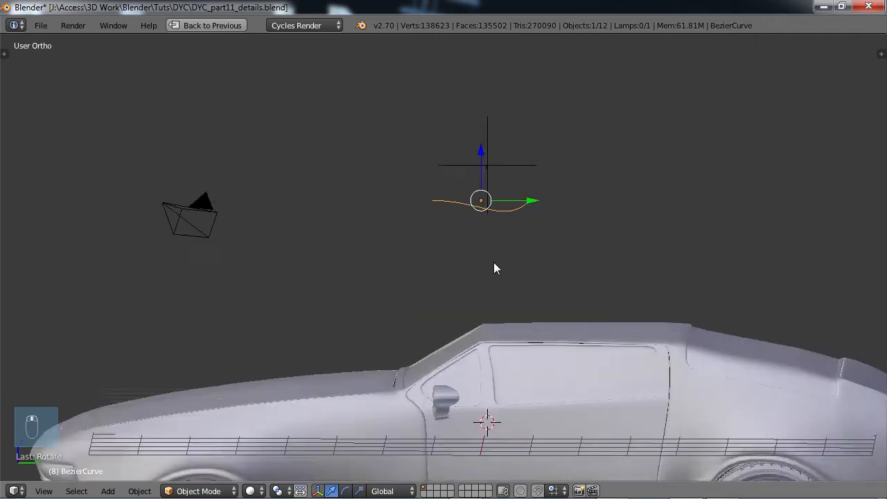
{"action": "scroll", "coordinate": [493, 269], "scroll_direction": "up", "scroll_amount": 1}
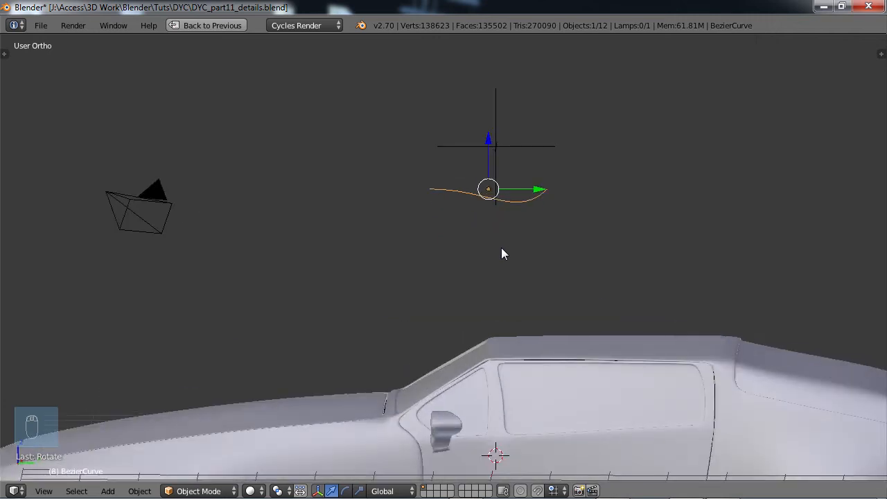
{"action": "type", "text": "r"}
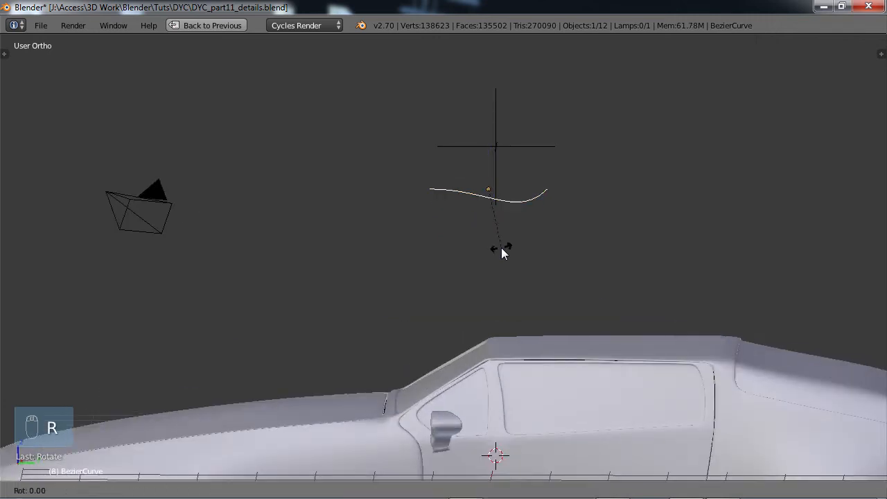
{"action": "type", "text": "y180"}
{"action": "key", "text": "Return"}
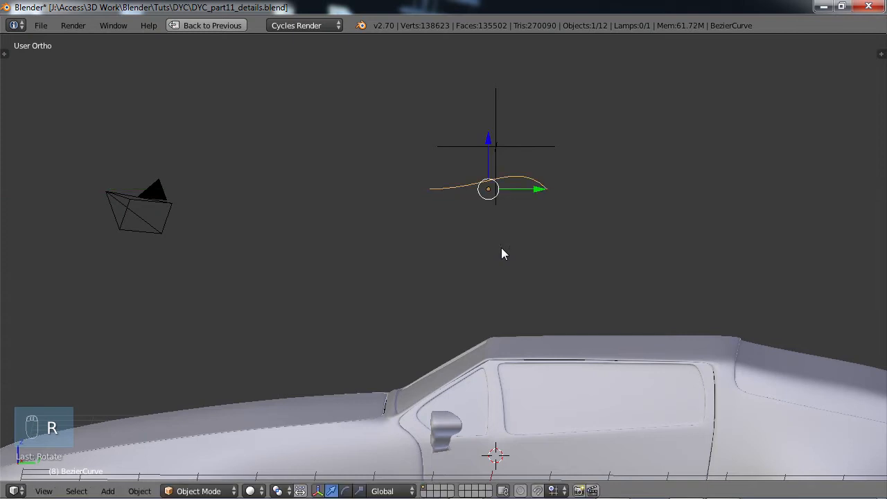
Lower the Bezier curve and move it along Y and X to the underside of the car's rear corner
{"action": "left_click_drag", "start_coordinate": [492, 143], "coordinate": [510, 288]}
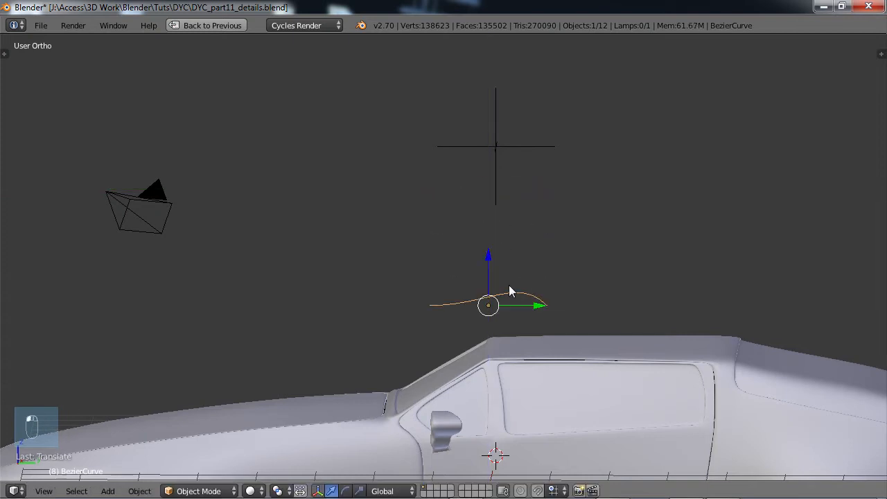
{"action": "scroll", "coordinate": [511, 288], "scroll_direction": "down", "scroll_amount": 5}
{"action": "left_click_drag", "start_coordinate": [478, 247], "coordinate": [474, 316]}
{"action": "left_click_drag", "start_coordinate": [473, 357], "coordinate": [730, 406]}
{"action": "middle_click_drag", "start_coordinate": [738, 416], "coordinate": [333, 142]}
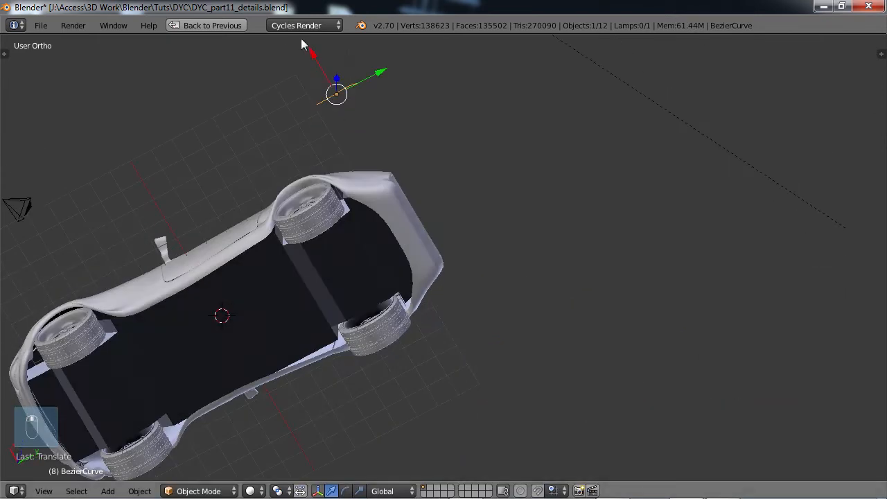
{"action": "left_click_drag", "start_coordinate": [302, 41], "coordinate": [335, 98]}
{"action": "left_click_drag", "start_coordinate": [366, 195], "coordinate": [367, 195]}
{"action": "middle_click_drag", "start_coordinate": [483, 325], "coordinate": [465, 266]}
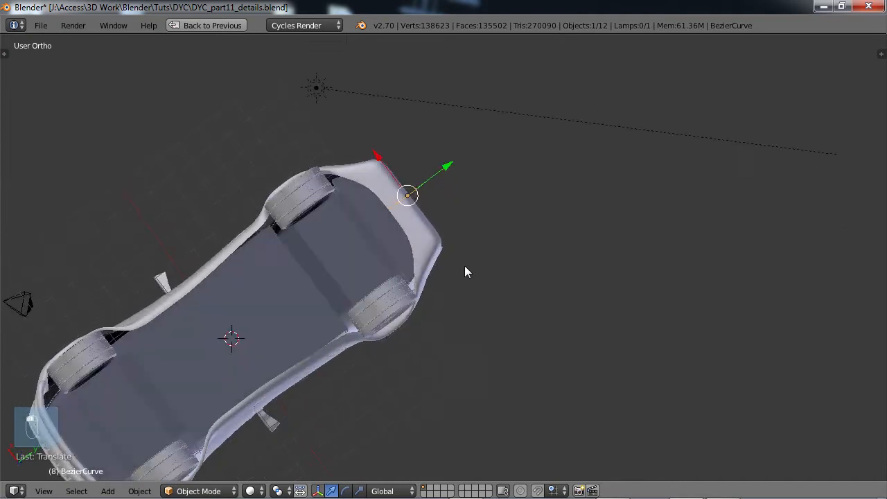
{"action": "left_click_drag", "start_coordinate": [376, 155], "coordinate": [348, 127]}
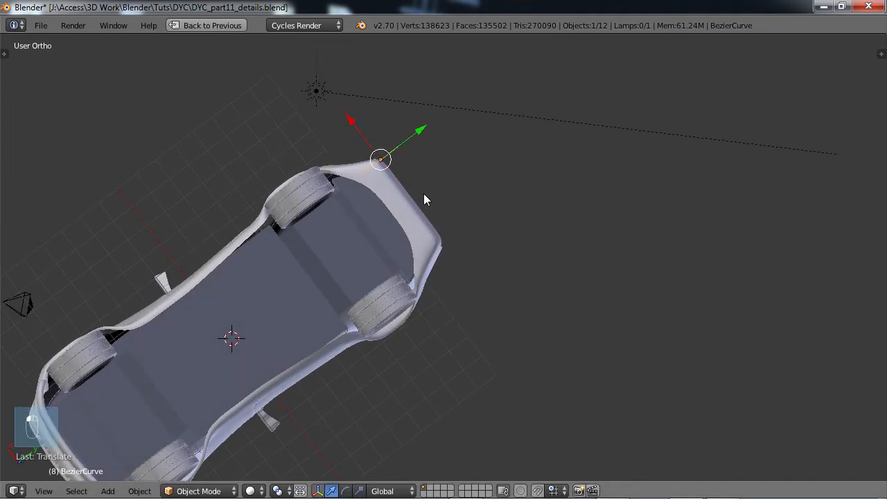
Restore the multi-panel layout and set the Bezier curve's fill mode to Full
{"action": "key", "text": "ctrl+Up"}
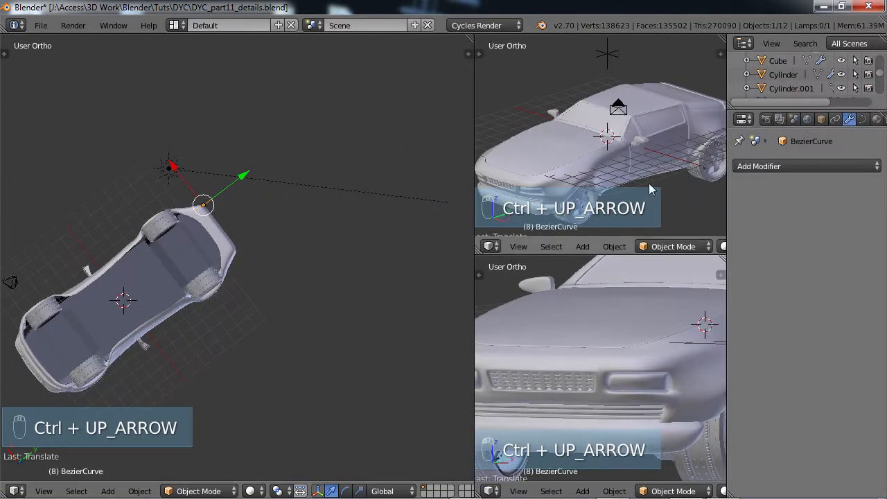
{"action": "middle_click_drag", "start_coordinate": [290, 239], "coordinate": [359, 241], "text": "shift"}
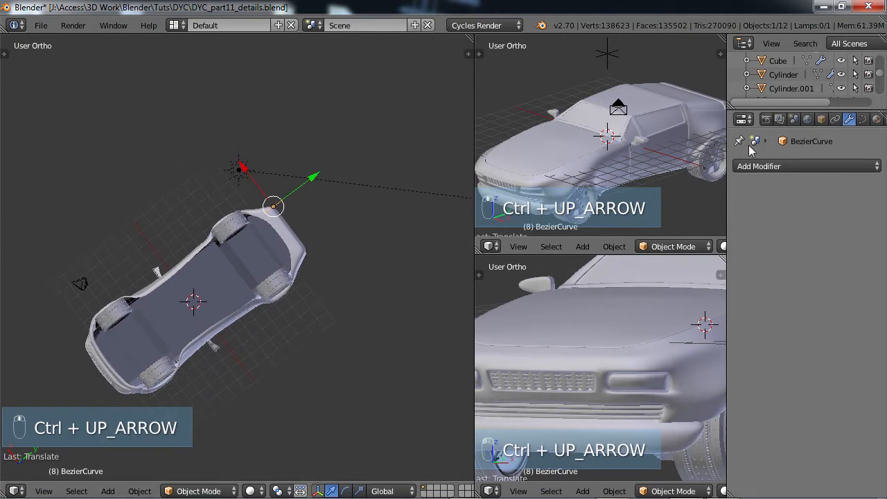
{"action": "left_click", "coordinate": [863, 119]}
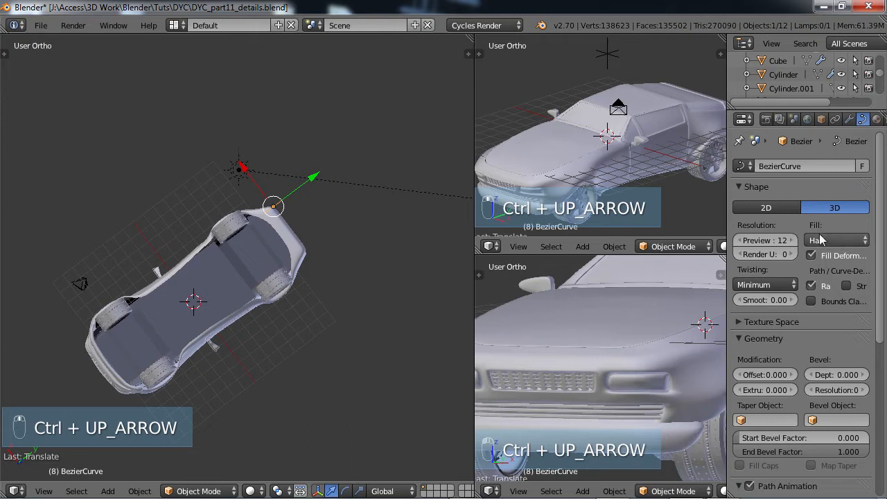
{"action": "left_click", "coordinate": [865, 244]}
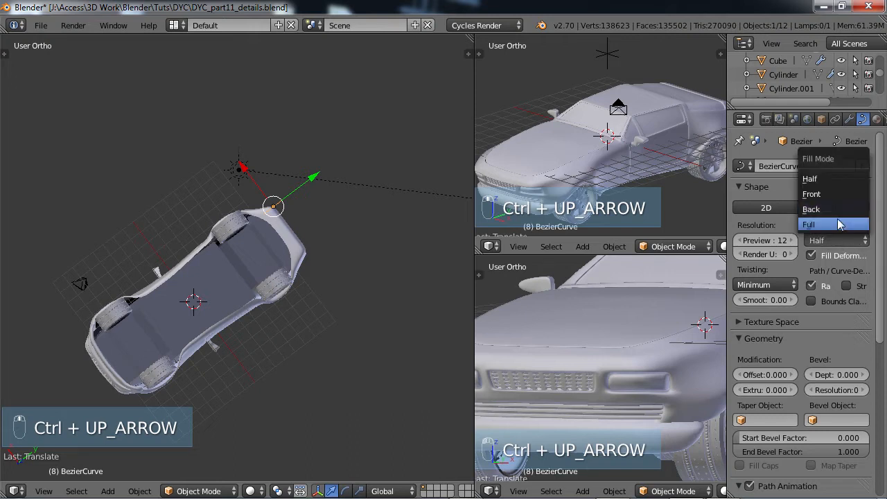
{"action": "left_click", "coordinate": [839, 222]}
Give the Bezier curve a round tube shape with a bevel depth of 0.105 and a bevel resolution of 3
{"action": "scroll", "coordinate": [337, 271], "scroll_direction": "up", "scroll_amount": 6}
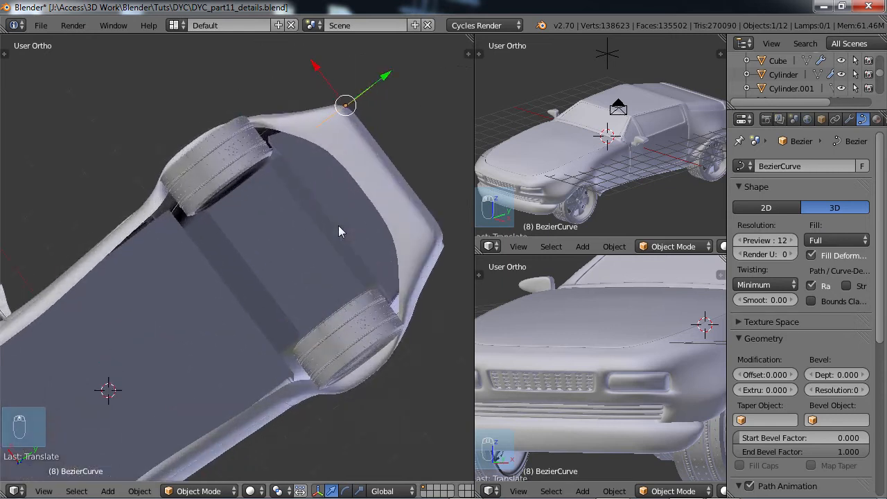
{"action": "middle_click_drag", "start_coordinate": [327, 206], "coordinate": [53, 369], "text": "shift"}
{"action": "scroll", "coordinate": [290, 288], "scroll_direction": "up", "scroll_amount": 3}
{"action": "scroll", "coordinate": [264, 250], "scroll_direction": "up", "scroll_amount": 5}
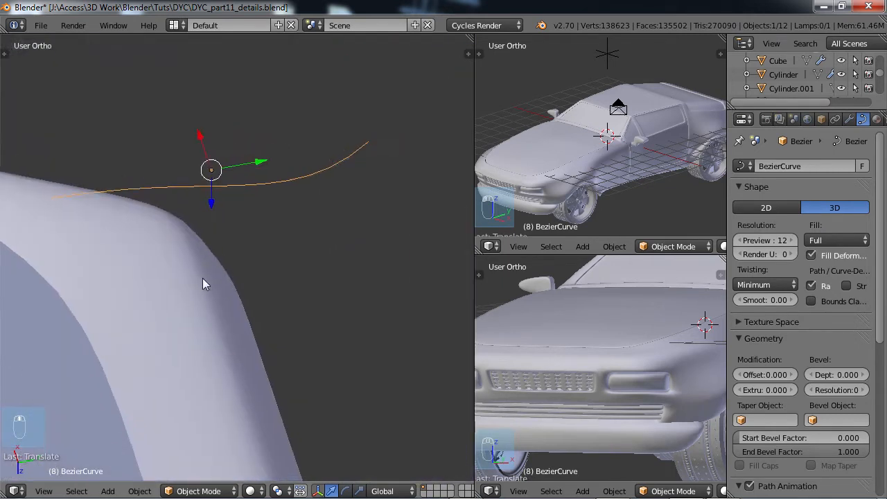
{"action": "scroll", "coordinate": [205, 284], "scroll_direction": "up", "scroll_amount": 2}
{"action": "middle_click_drag", "start_coordinate": [202, 278], "coordinate": [239, 277], "text": "shift"}
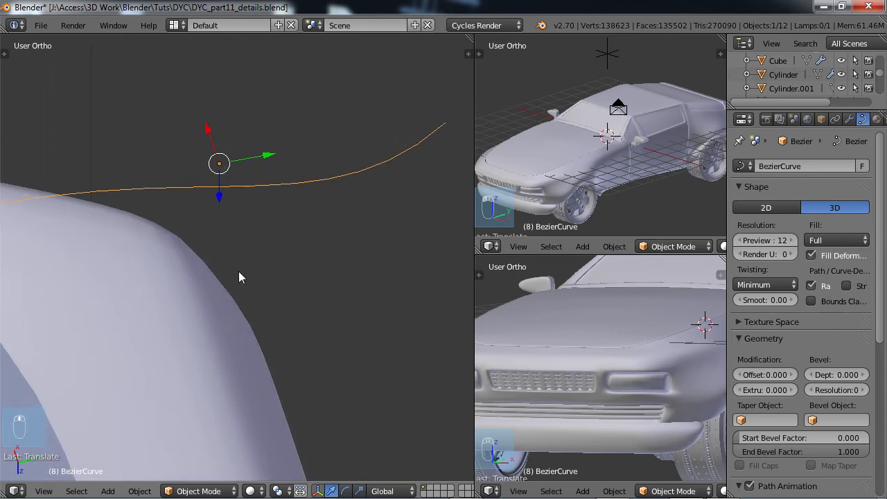
{"action": "scroll", "coordinate": [877, 336], "scroll_direction": "down", "scroll_amount": 2}
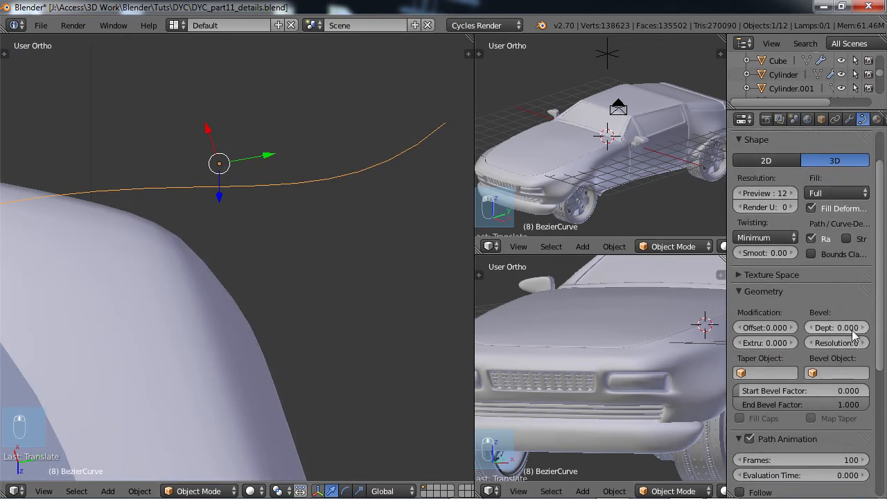
{"action": "left_click_drag", "start_coordinate": [865, 332], "coordinate": [23, 318]}
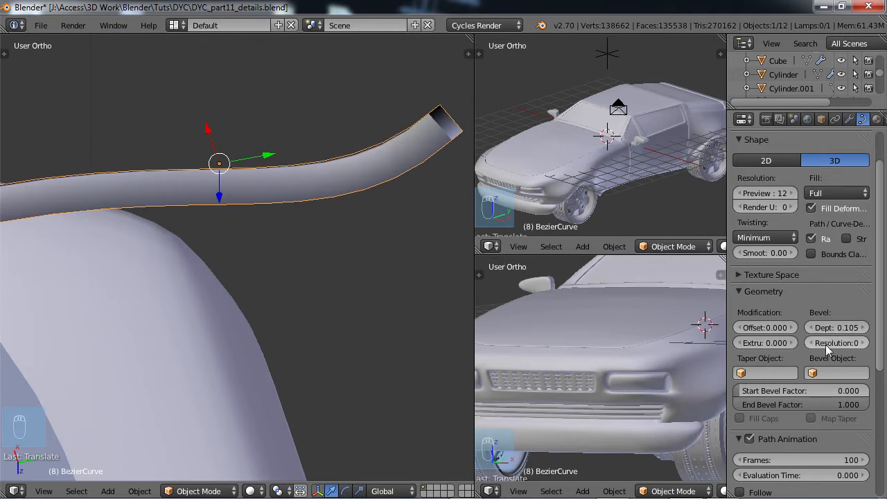
{"action": "left_click", "coordinate": [864, 343]}
{"action": "left_click", "coordinate": [863, 343]}
{"action": "left_click", "coordinate": [863, 343]}
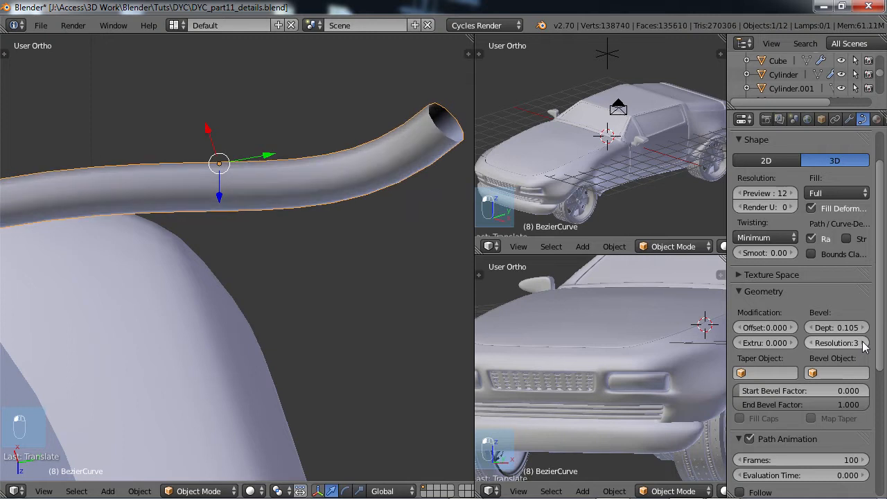
{"action": "scroll", "coordinate": [810, 372], "scroll_direction": "down", "scroll_amount": 1}
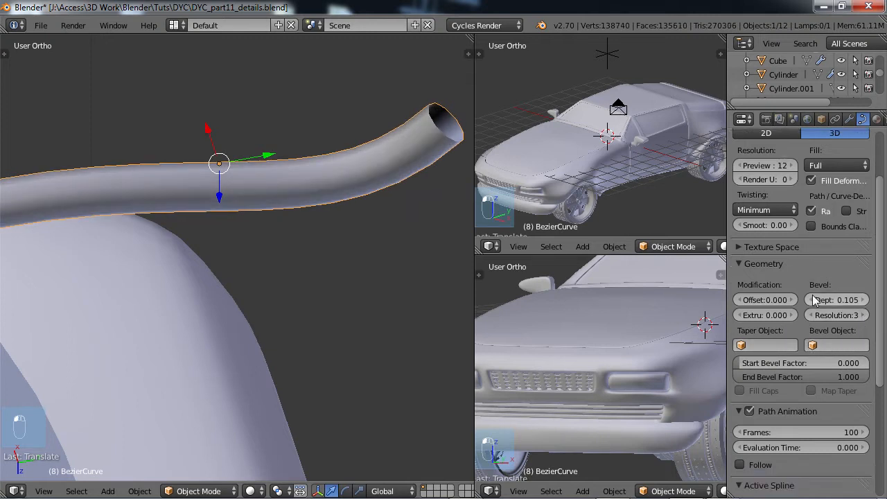
Reposition the tube along Z and X to sit beneath the rear bumper as an exhaust pipe
{"action": "scroll", "coordinate": [338, 264], "scroll_direction": "down", "scroll_amount": 5}
{"action": "middle_click_drag", "start_coordinate": [269, 262], "coordinate": [315, 267]}
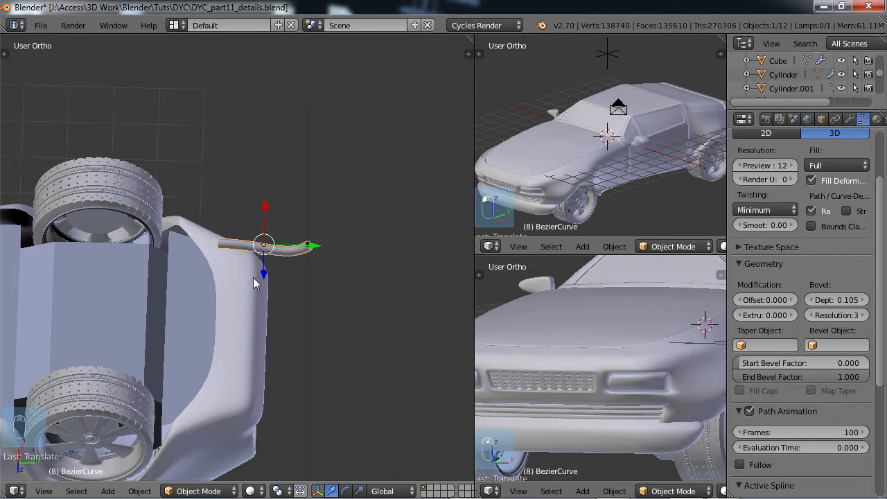
{"action": "left_click_drag", "start_coordinate": [264, 275], "coordinate": [264, 338]}
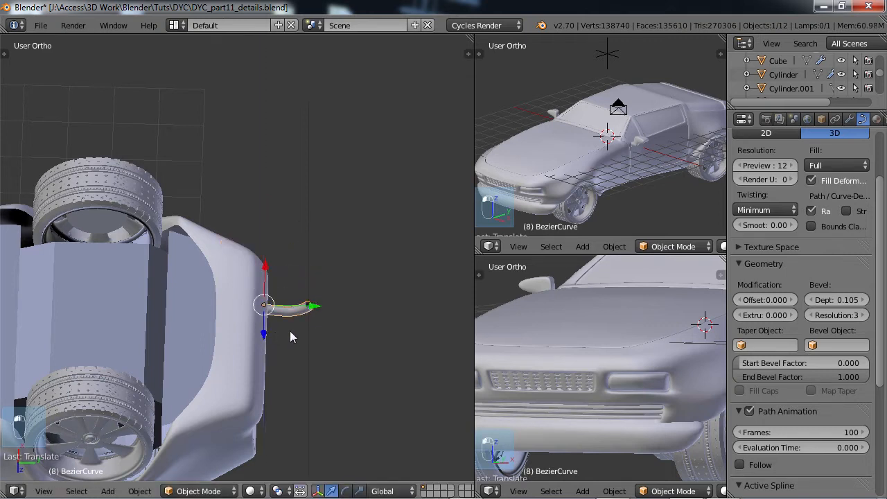
{"action": "middle_click_drag", "start_coordinate": [239, 333], "coordinate": [164, 261]}
{"action": "left_click_drag", "start_coordinate": [207, 321], "coordinate": [217, 221]}
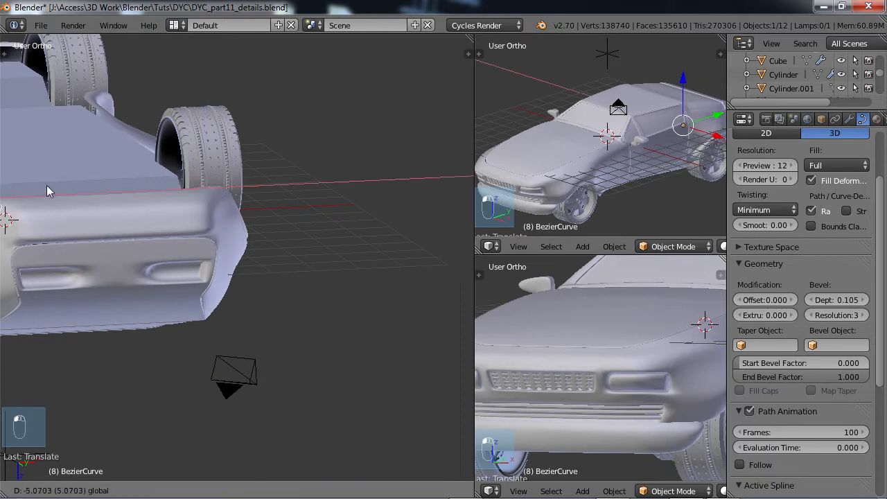
{"action": "middle_click_drag", "start_coordinate": [46, 185], "coordinate": [235, 268]}
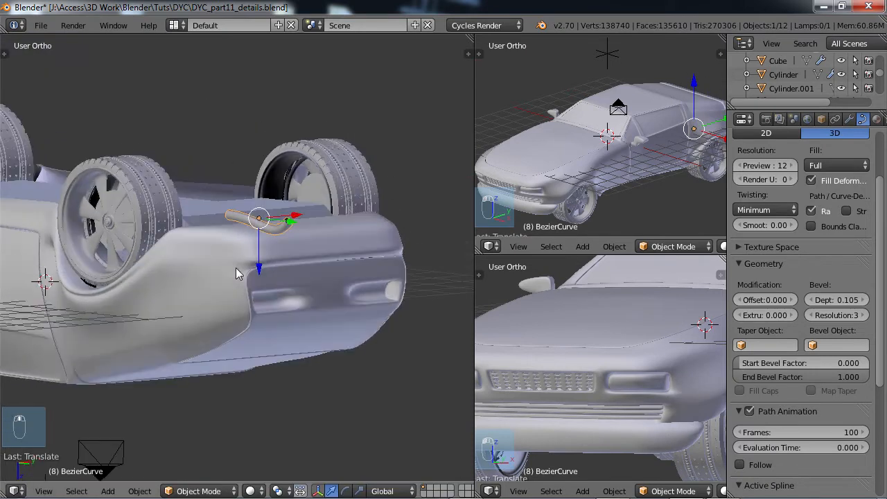
Add a Mirror modifier on the X axis to the exhaust pipe, using empty_mirror as the mirror object
{"action": "left_click", "coordinate": [850, 120]}
{"action": "left_click", "coordinate": [775, 166]}
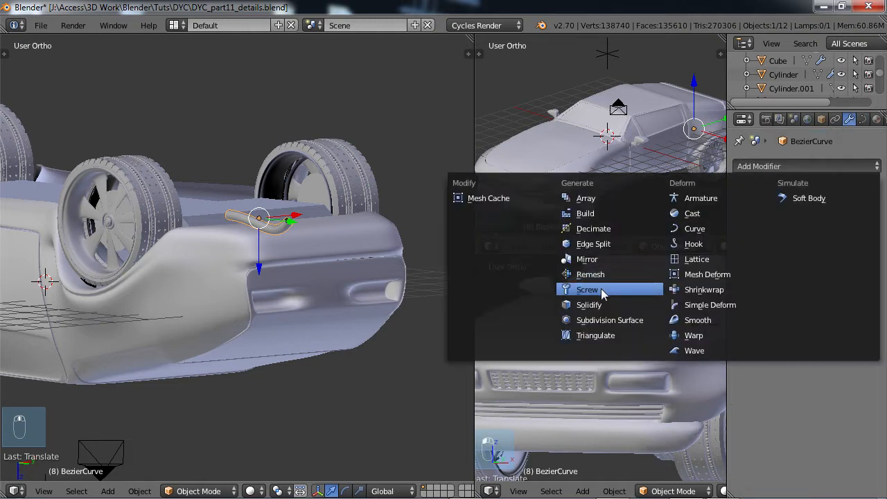
{"action": "left_click", "coordinate": [590, 265]}
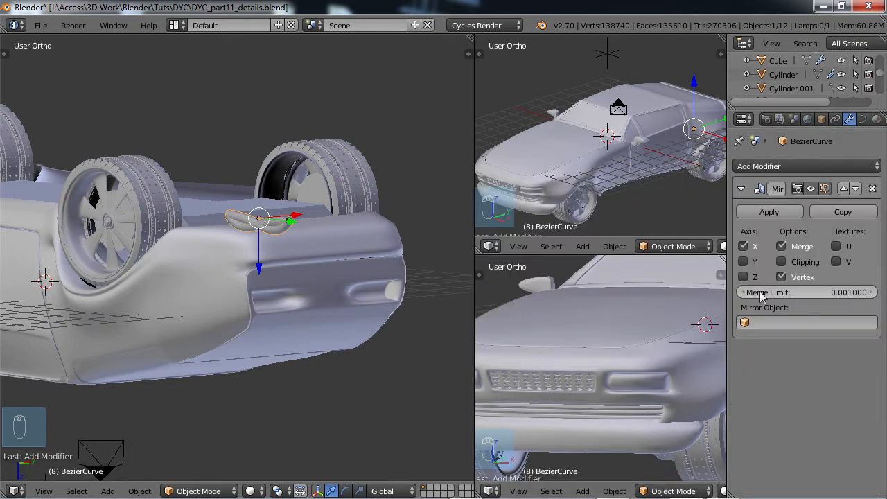
{"action": "left_click", "coordinate": [745, 323]}
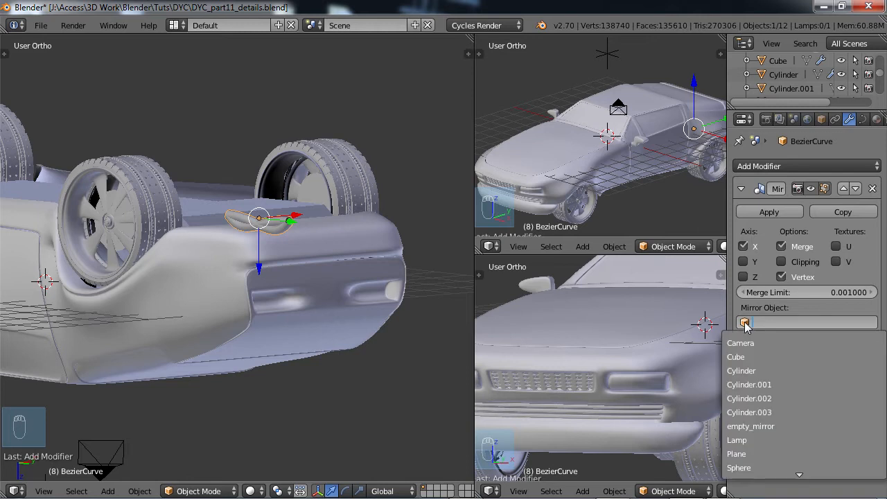
{"action": "left_click", "coordinate": [751, 426]}
{"action": "middle_click_drag", "start_coordinate": [318, 342], "coordinate": [391, 367]}
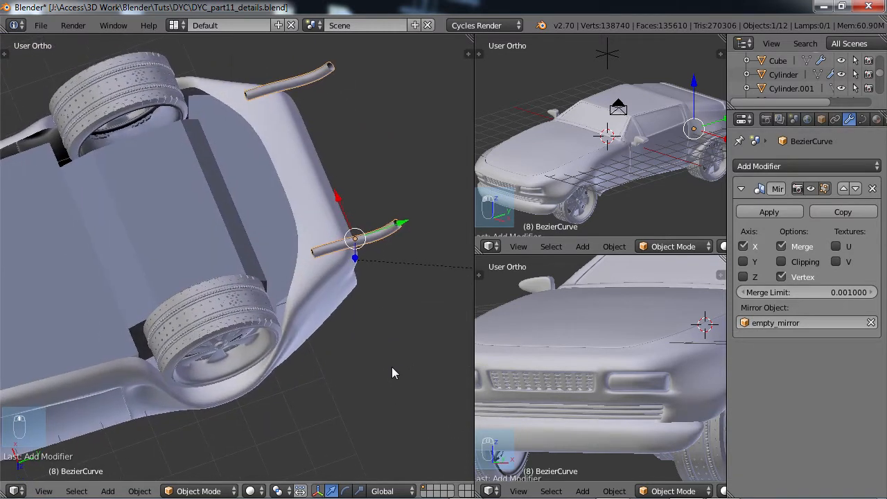
Maximize the 3D view and frame the two mirrored exhaust pipes under the car's rear
{"action": "key", "text": "ctrl+Up"}
{"action": "scroll", "coordinate": [404, 358], "scroll_direction": "down", "scroll_amount": 4}
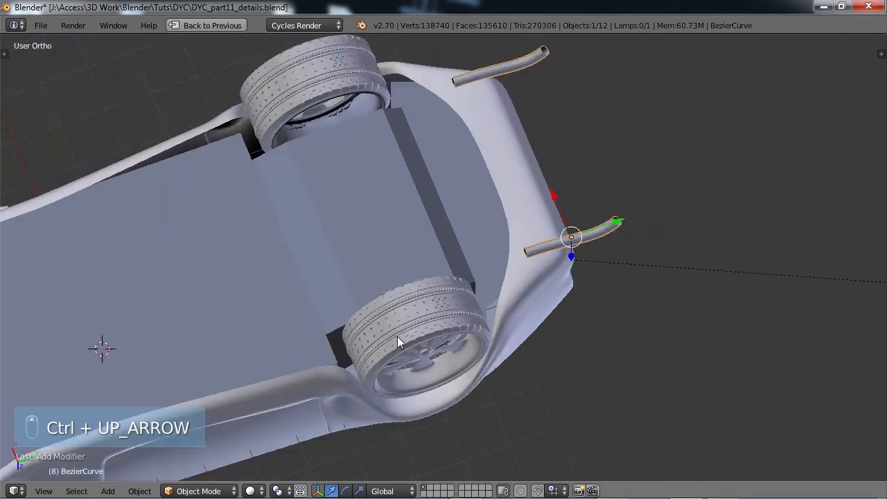
{"action": "scroll", "coordinate": [397, 336], "scroll_direction": "up", "scroll_amount": 1}
{"action": "middle_click_drag", "start_coordinate": [500, 331], "coordinate": [497, 373], "text": "shift"}
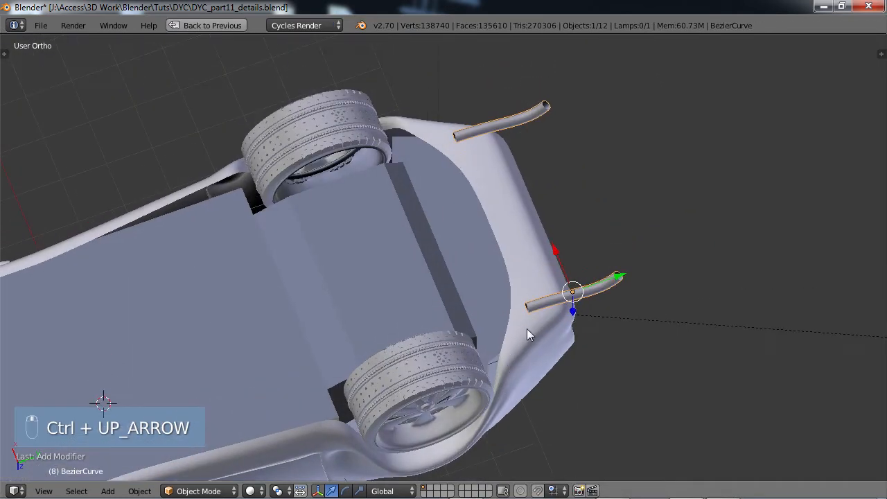
In Edit Mode, move the whole exhaust curve along X toward the car's centreline so the mirrored pipes sit closer together
{"action": "key", "text": "Tab"}
{"action": "scroll", "coordinate": [534, 331], "scroll_direction": "up", "scroll_amount": 2}
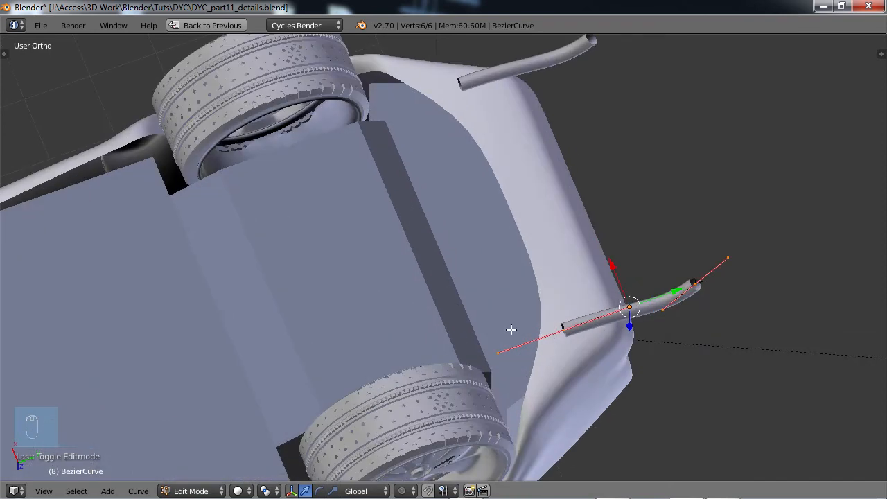
{"action": "key", "text": "ctrl+KP_7"}
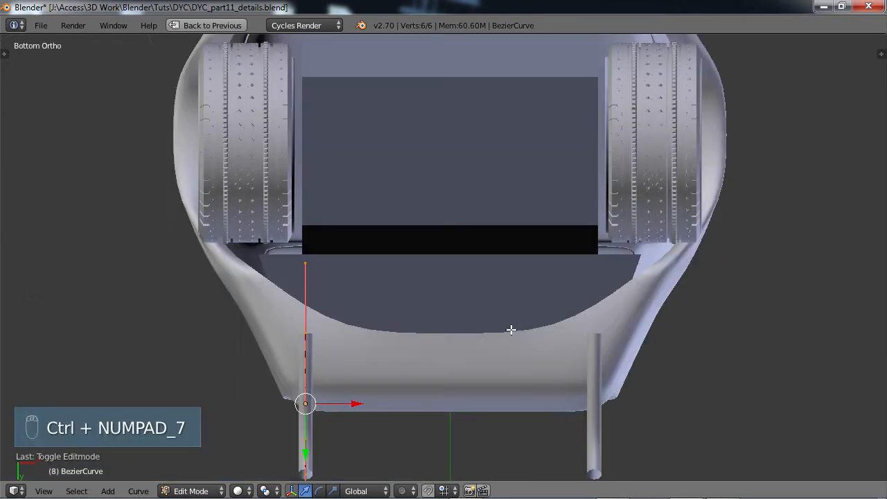
{"action": "scroll", "coordinate": [510, 330], "scroll_direction": "down", "scroll_amount": 2}
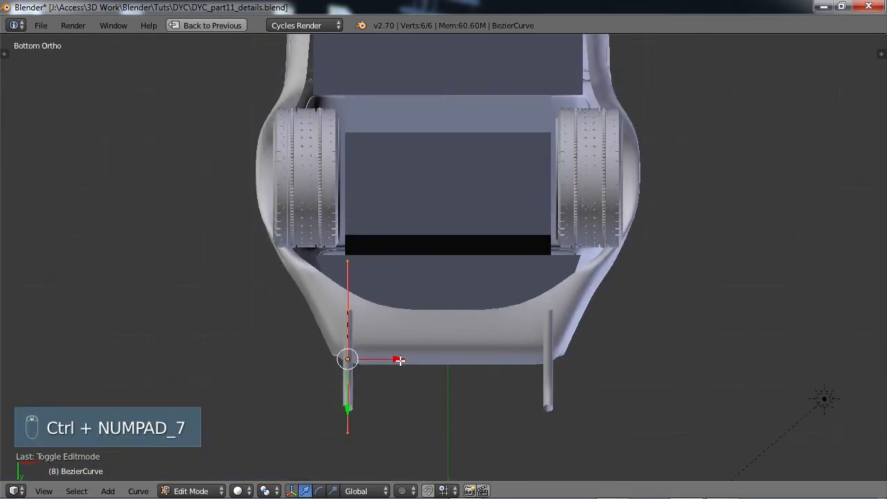
{"action": "left_click_drag", "start_coordinate": [399, 360], "coordinate": [437, 357]}
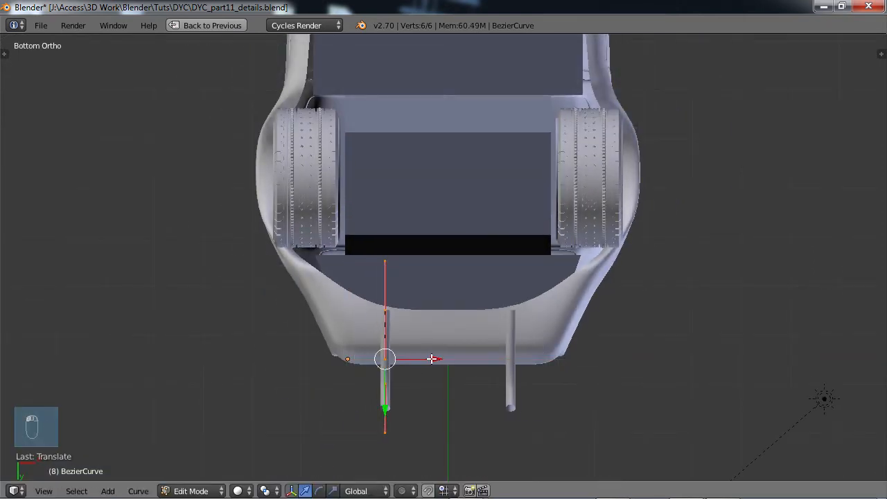
Lengthen the exhaust pipe by moving its front control point forward along Y, past the inner edge of the rear bumper
{"action": "scroll", "coordinate": [389, 350], "scroll_direction": "up", "scroll_amount": 2}
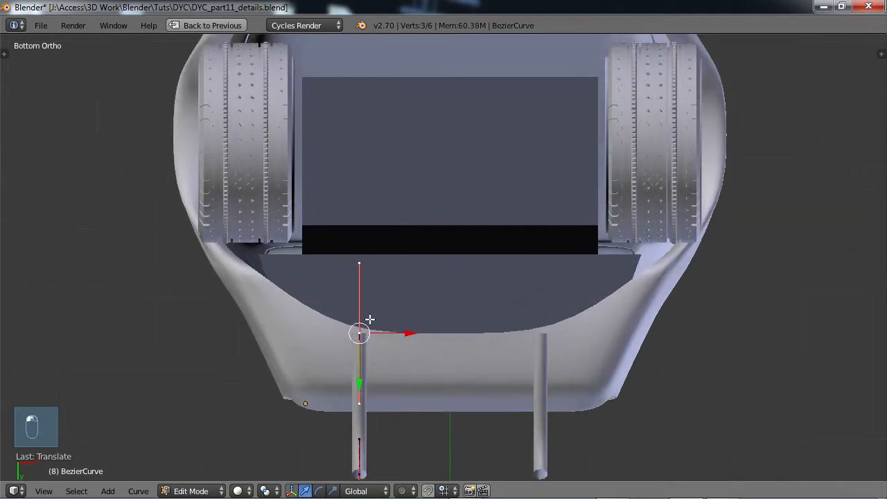
{"action": "left_click_drag", "start_coordinate": [360, 382], "coordinate": [359, 316]}
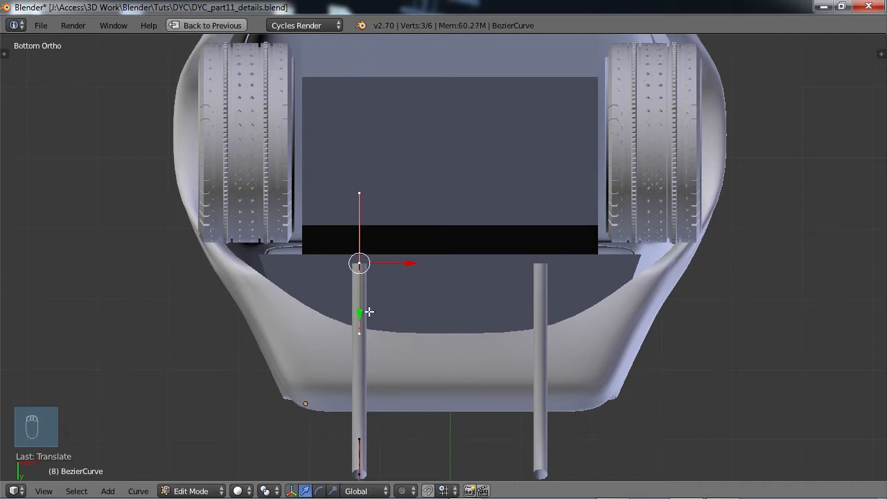
{"action": "middle_click_drag", "start_coordinate": [359, 320], "coordinate": [564, 184]}
{"action": "key", "text": "ctrl+KP_7"}
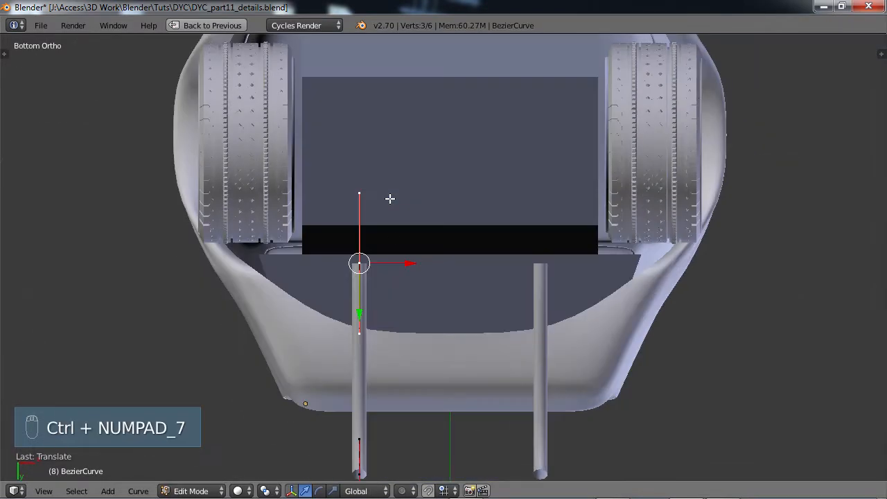
Extrude the pipe's front end diagonally inward between the rear wheels, and extrude it again straight forward under the floor
{"action": "key", "text": "e"}
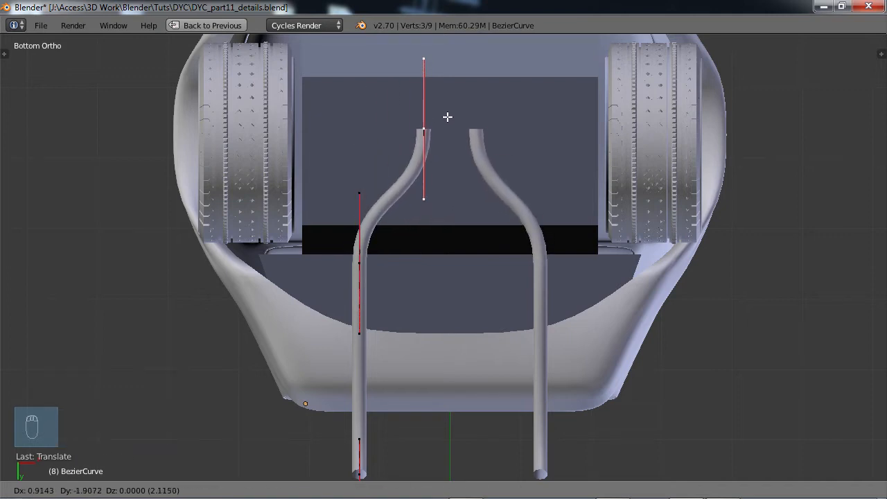
{"action": "left_click", "coordinate": [447, 116]}
{"action": "middle_click_drag", "start_coordinate": [469, 123], "coordinate": [469, 382], "text": "shift"}
{"action": "key", "text": "e"}
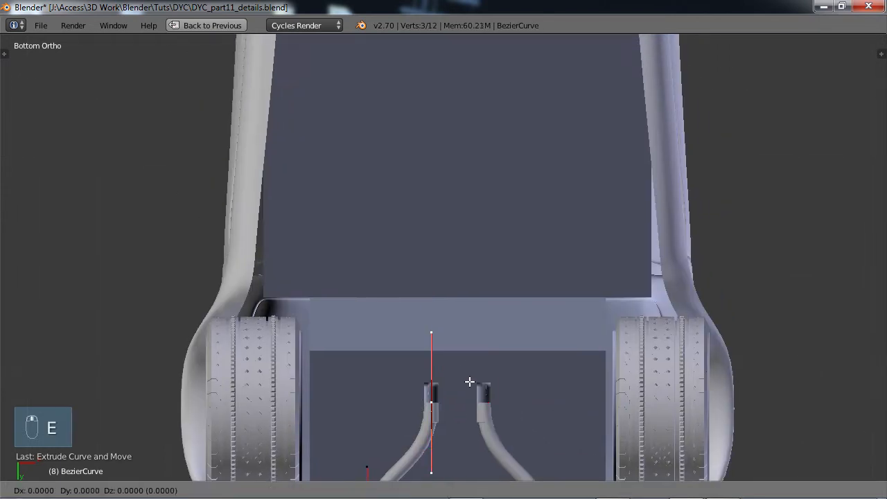
{"action": "left_click", "coordinate": [469, 192]}
Move the pipe's front end point forward along Y until it reaches between the front wheels
{"action": "scroll", "coordinate": [444, 172], "scroll_direction": "down", "scroll_amount": 3}
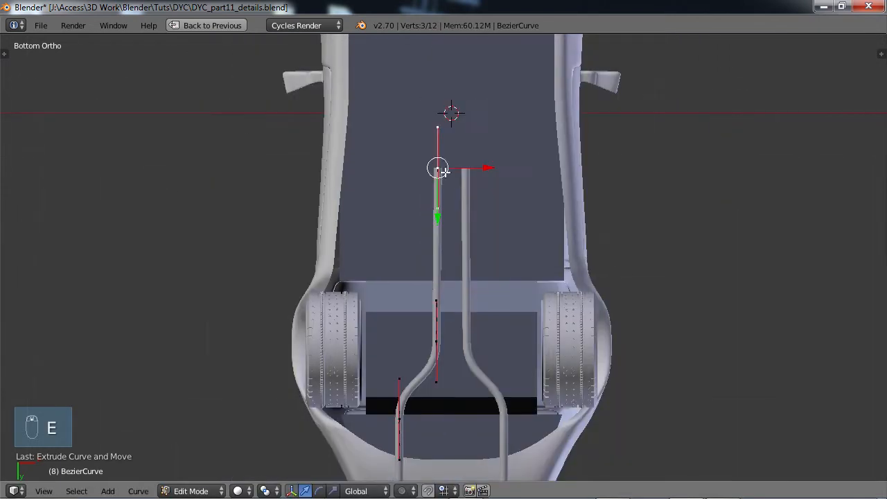
{"action": "middle_click_drag", "start_coordinate": [444, 172], "coordinate": [442, 357], "text": "shift"}
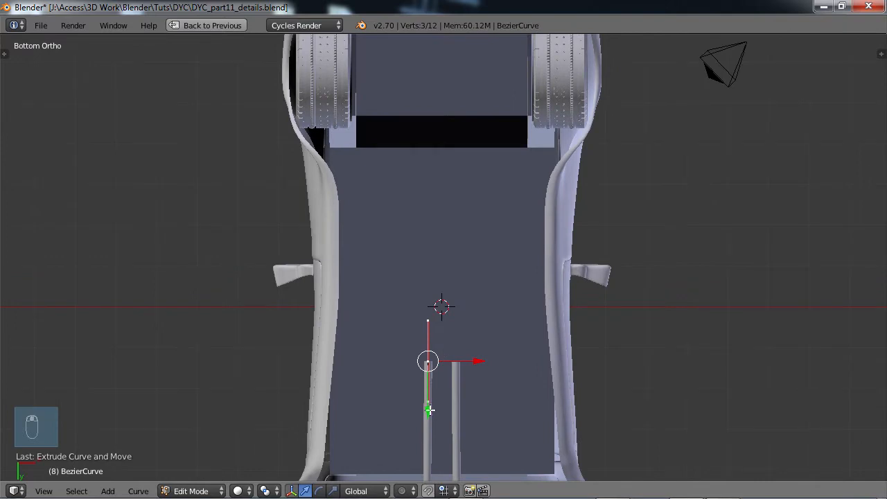
{"action": "key", "text": "e"}
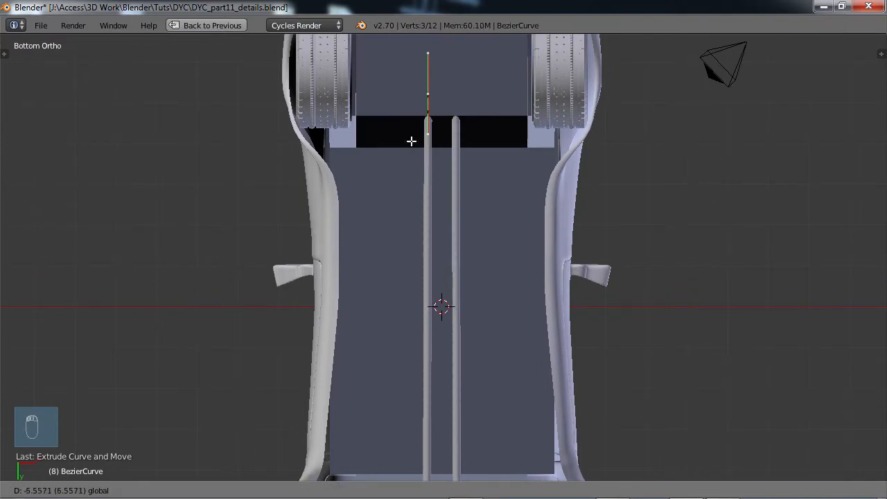
{"action": "left_click", "coordinate": [416, 152]}
{"action": "scroll", "coordinate": [433, 237], "scroll_direction": "down", "scroll_amount": 3}
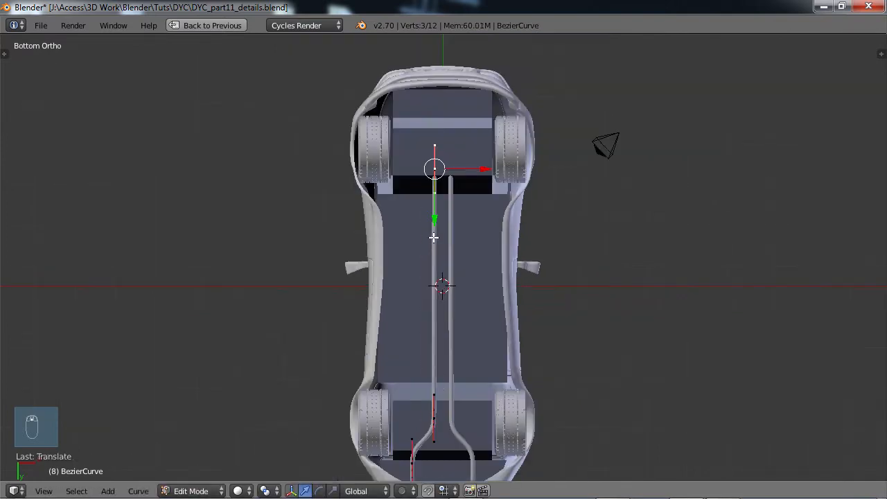
{"action": "middle_click_drag", "start_coordinate": [441, 354], "coordinate": [423, 326]}
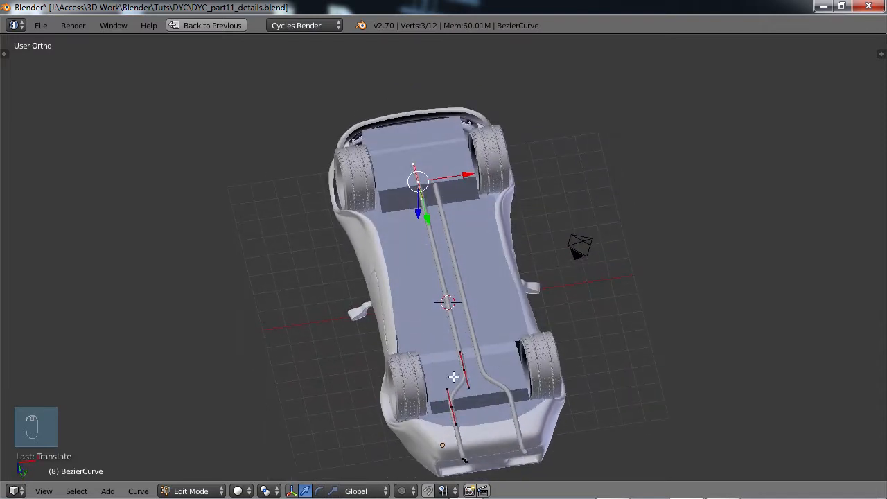
Pull the pipe's rear end point forward along Y beneath the bumper, and rotate it in side view to lie nearly level
{"action": "middle_click_drag", "start_coordinate": [453, 376], "coordinate": [539, 328]}
{"action": "scroll", "coordinate": [548, 361], "scroll_direction": "up", "scroll_amount": 3}
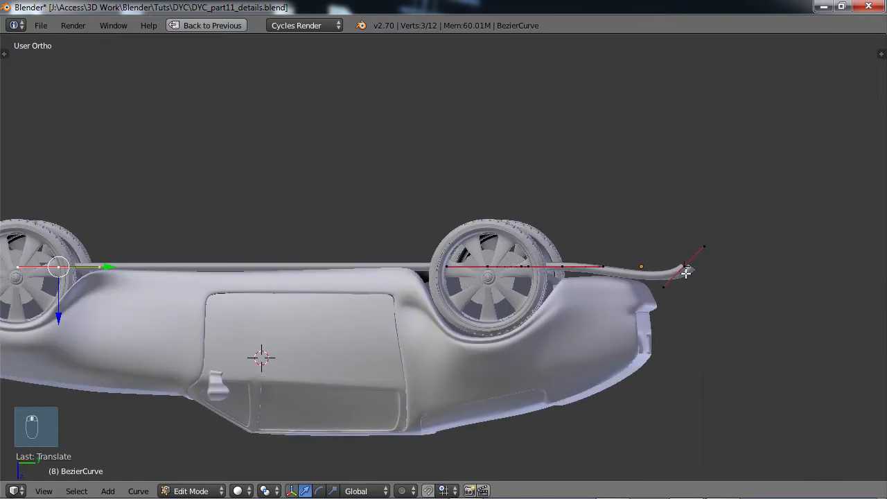
{"action": "left_click_drag", "start_coordinate": [714, 266], "coordinate": [677, 266]}
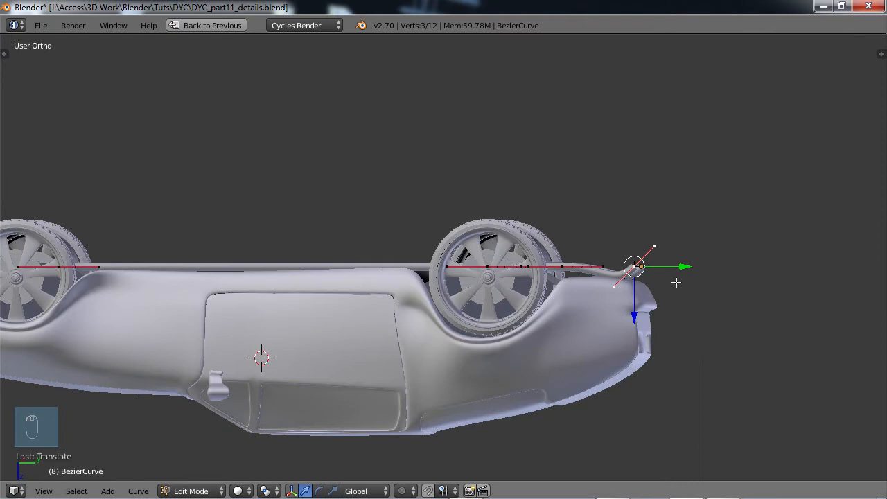
{"action": "middle_click_drag", "start_coordinate": [677, 282], "coordinate": [697, 288]}
{"action": "middle_click_drag", "start_coordinate": [664, 324], "coordinate": [499, 303]}
{"action": "key", "text": "r"}
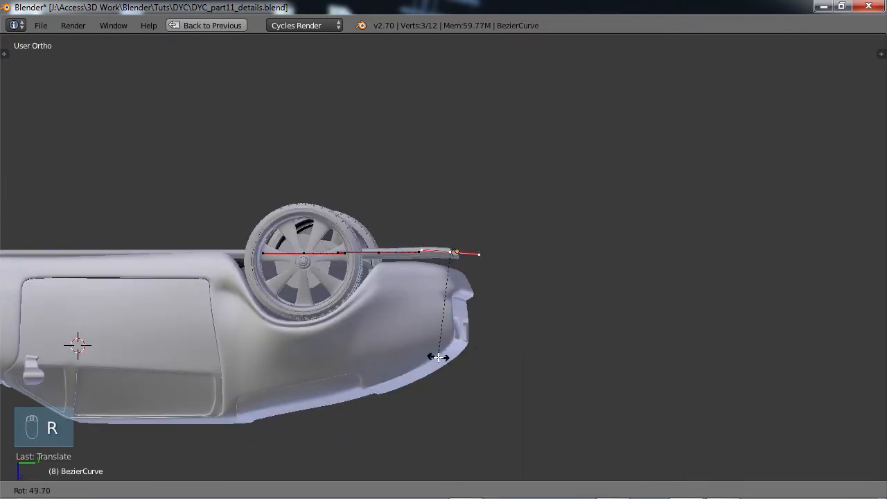
{"action": "left_click", "coordinate": [428, 358]}
Rotate the pipe's rear end point outward in the underside view and move it back along Y to the bumper's edge
{"action": "middle_click_drag", "start_coordinate": [442, 272], "coordinate": [409, 299]}
{"action": "scroll", "coordinate": [474, 299], "scroll_direction": "up", "scroll_amount": 5}
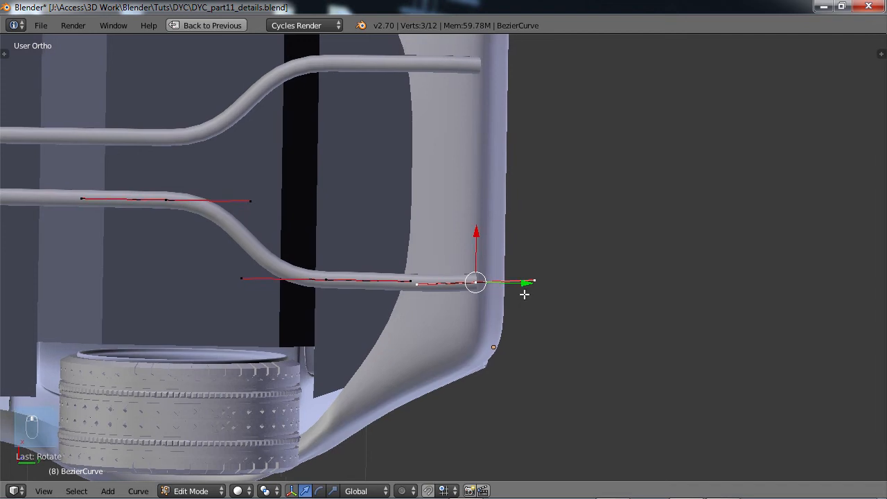
{"action": "key", "text": "r"}
{"action": "left_click", "coordinate": [524, 330]}
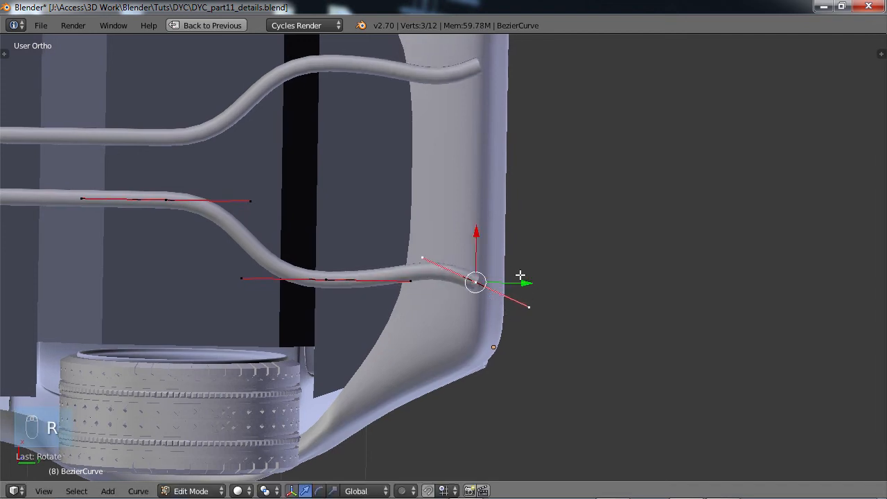
{"action": "key", "text": "g"}
{"action": "key", "text": "y"}
{"action": "left_click", "coordinate": [558, 284]}
{"action": "scroll", "coordinate": [552, 303], "scroll_direction": "down", "scroll_amount": 4}
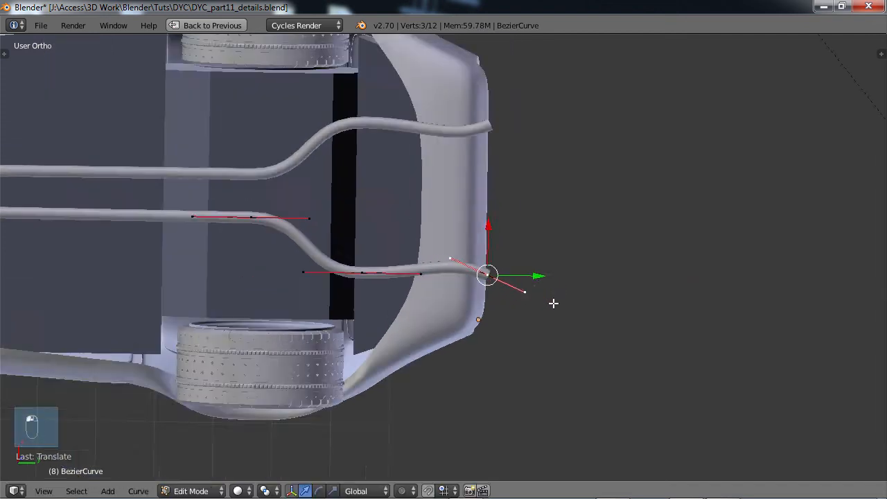
Raise the pipe's rear end point along Z against the underside of the bumper and adjust its position along X
{"action": "middle_click_drag", "start_coordinate": [490, 284], "coordinate": [460, 147]}
{"action": "middle_click_drag", "start_coordinate": [476, 249], "coordinate": [451, 299]}
{"action": "scroll", "coordinate": [450, 260], "scroll_direction": "up", "scroll_amount": 3}
{"action": "middle_click_drag", "start_coordinate": [457, 248], "coordinate": [423, 338], "text": "shift"}
{"action": "key", "text": "g"}
{"action": "key", "text": "z"}
{"action": "left_click", "coordinate": [478, 346]}
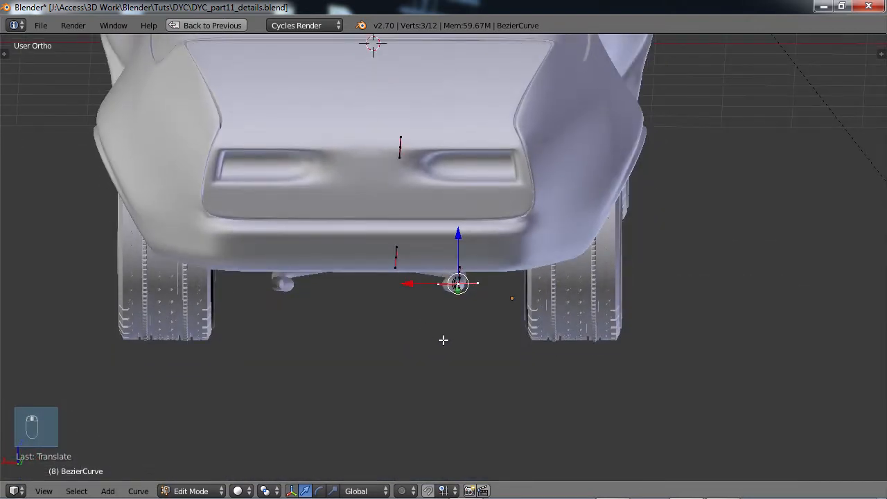
{"action": "mouse_move", "coordinate": [433, 285]}
{"action": "left_mouse_down"}
{"action": "mouse_move", "coordinate": [425, 282]}
{"action": "mouse_move", "coordinate": [444, 282]}
{"action": "left_mouse_up"}
Rotate the pipe's control point just ahead of the rear bumper by about -14 degrees to strengthen the bend
{"action": "middle_click_drag", "start_coordinate": [455, 330], "coordinate": [478, 321]}
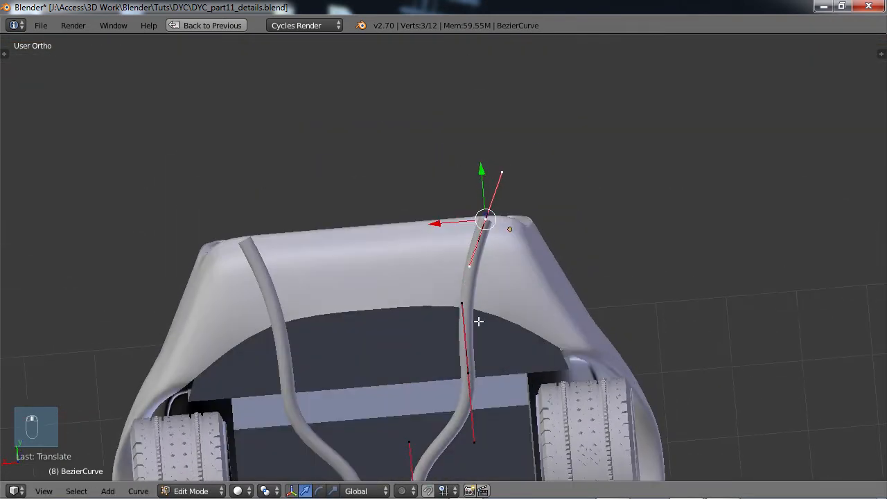
{"action": "right_click", "coordinate": [470, 363]}
{"action": "key", "text": "r"}
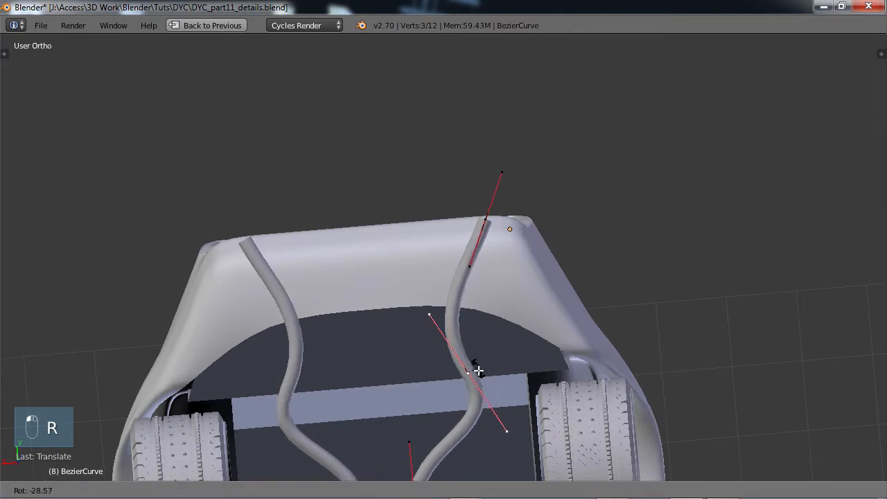
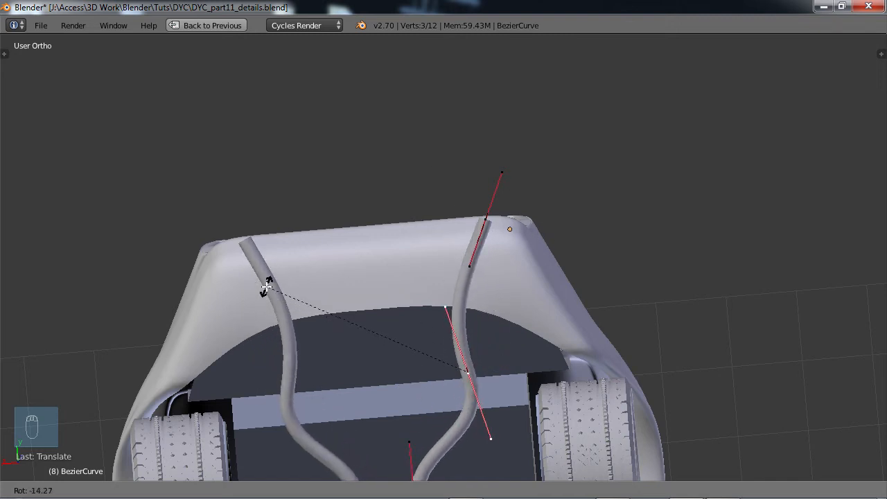
{"action": "left_click", "coordinate": [267, 286]}
Rotate the pipe's rear end point so that the outlet faces almost straight backward
{"action": "right_click", "coordinate": [486, 221]}
{"action": "key", "text": "r"}
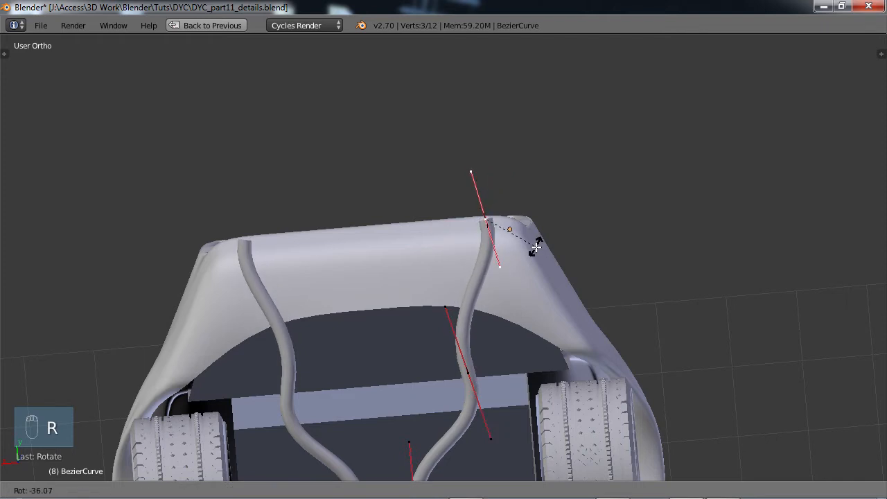
{"action": "left_click", "coordinate": [529, 253]}
Move the pipe's rear end point along X toward the car's centreline
{"action": "middle_click_drag", "start_coordinate": [421, 382], "coordinate": [453, 244]}
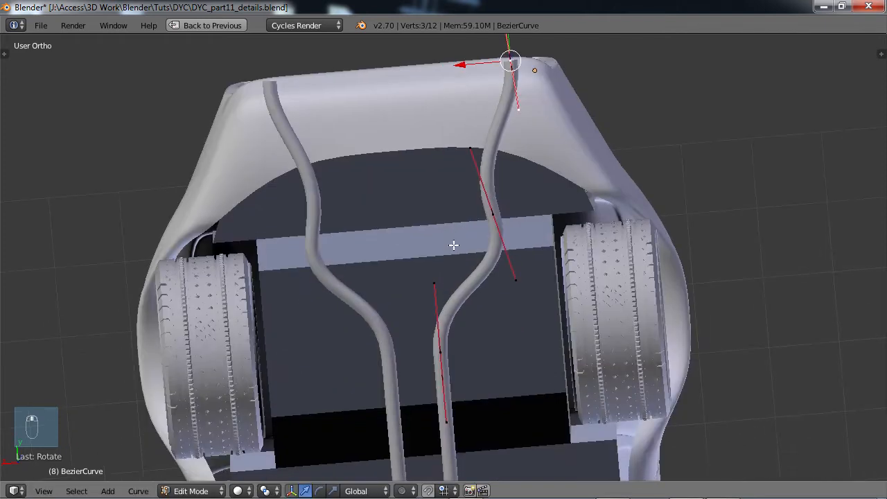
{"action": "middle_click_drag", "start_coordinate": [465, 286], "coordinate": [424, 236]}
{"action": "key", "text": "g"}
{"action": "key", "text": "x"}
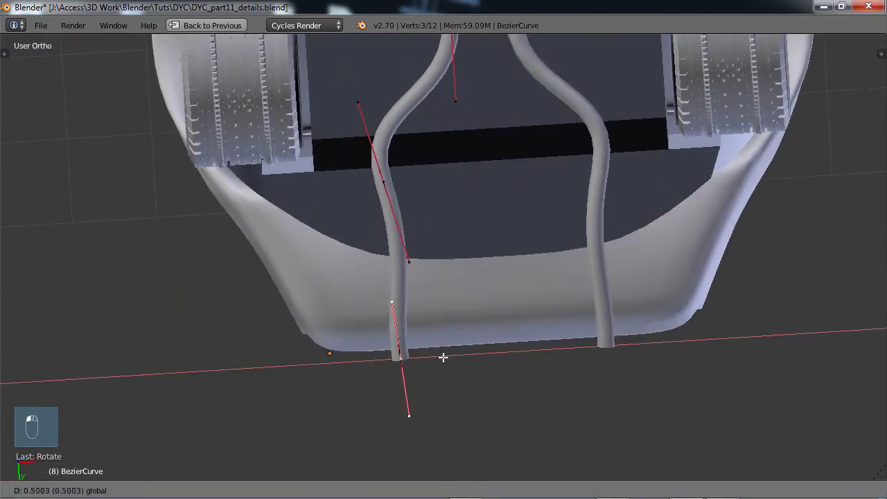
{"action": "left_click", "coordinate": [450, 356]}
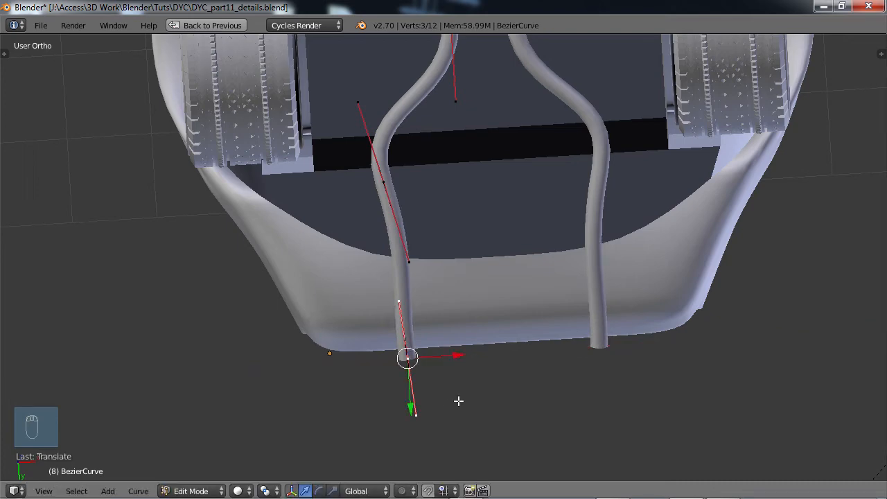
Rotate the pipe's rear end point in side view to tilt the outlet away from the bumper, and lower it slightly along Z
{"action": "middle_click_drag", "start_coordinate": [458, 401], "coordinate": [369, 248]}
{"action": "mouse_move", "coordinate": [496, 348]}
{"action": "middle_mouse_down"}
{"action": "mouse_move", "coordinate": [496, 336]}
{"action": "mouse_move", "coordinate": [526, 342]}
{"action": "mouse_move", "coordinate": [514, 345]}
{"action": "middle_mouse_up"}
{"action": "key", "text": "r"}
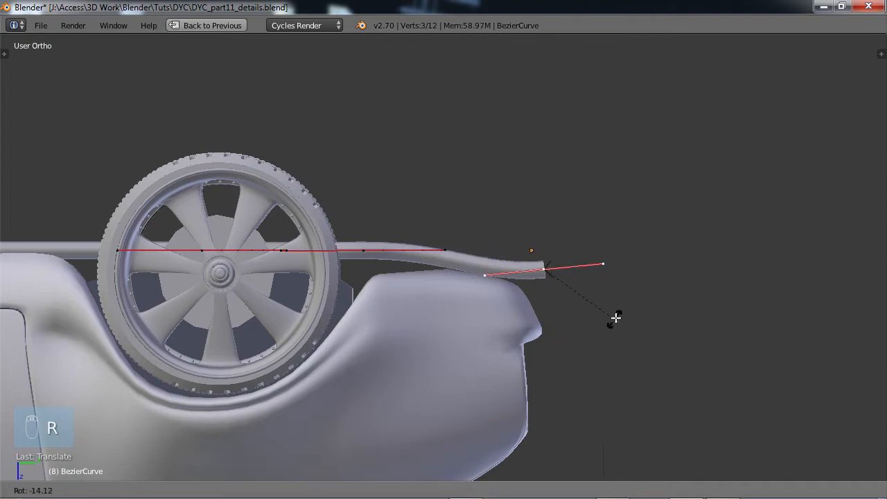
{"action": "left_click", "coordinate": [616, 307]}
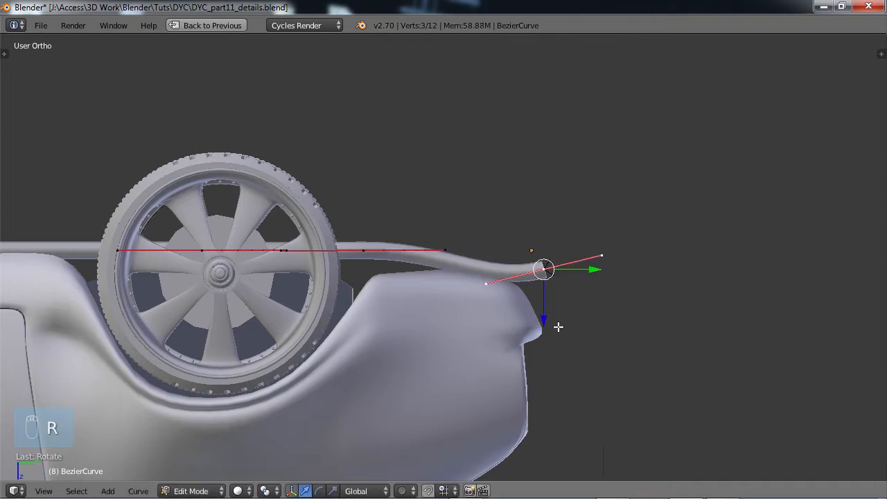
{"action": "left_click_drag", "start_coordinate": [545, 319], "coordinate": [545, 314]}
Move the pipe's other three control points along Z, from behind the rear wheel to the front end, closer to the underbody
{"action": "middle_click_drag", "start_coordinate": [581, 327], "coordinate": [629, 307]}
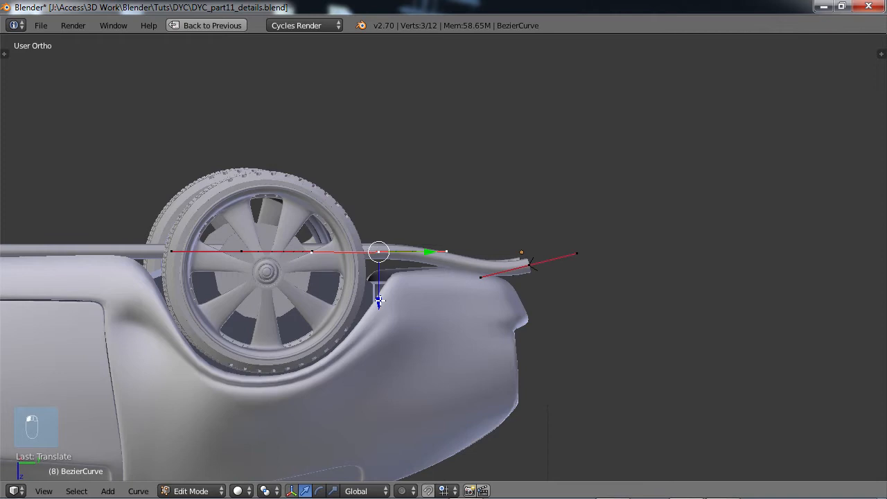
{"action": "left_click_drag", "start_coordinate": [378, 300], "coordinate": [375, 319]}
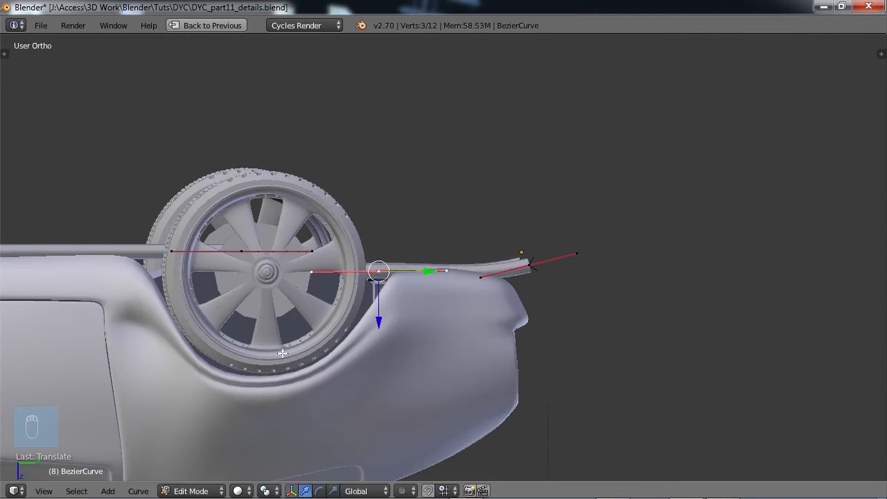
{"action": "middle_click_drag", "start_coordinate": [445, 336], "coordinate": [131, 417]}
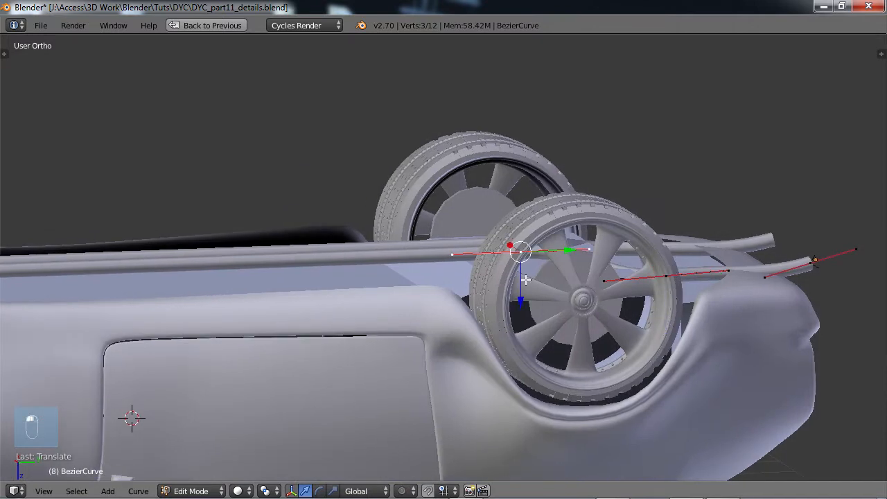
{"action": "left_click_drag", "start_coordinate": [525, 279], "coordinate": [516, 315]}
{"action": "middle_click_drag", "start_coordinate": [516, 315], "coordinate": [550, 239]}
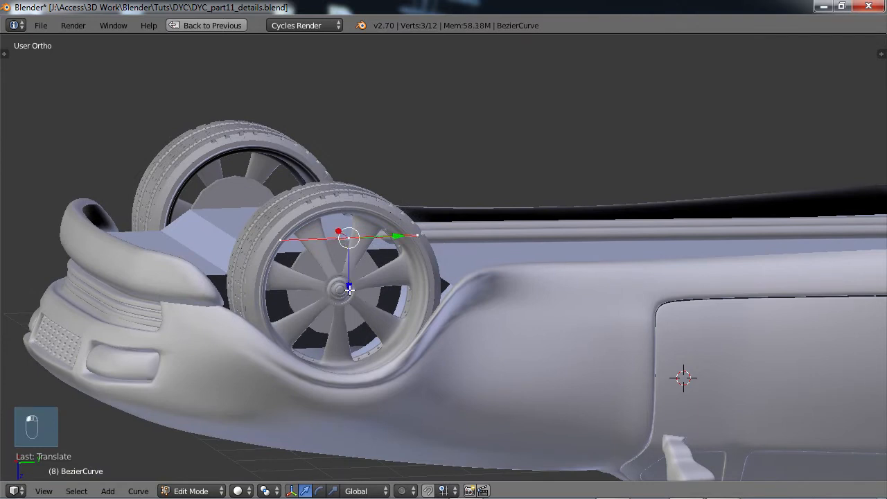
{"action": "left_click_drag", "start_coordinate": [349, 290], "coordinate": [350, 300]}
{"action": "scroll", "coordinate": [390, 259], "scroll_direction": "down", "scroll_amount": 2}
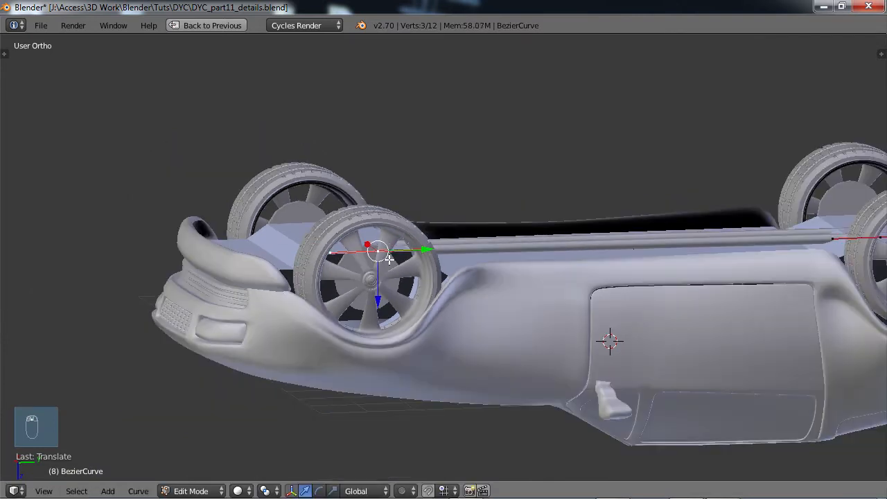
Lower the pipe's front end point slightly along Z, and the control point at the rear wheel by about 0.11
{"action": "key", "text": "KP_3"}
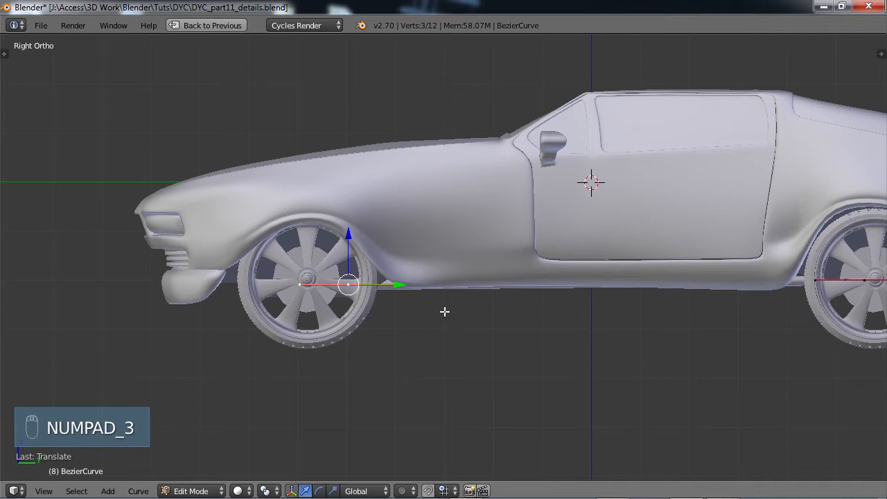
{"action": "middle_click_drag", "start_coordinate": [649, 311], "coordinate": [433, 296]}
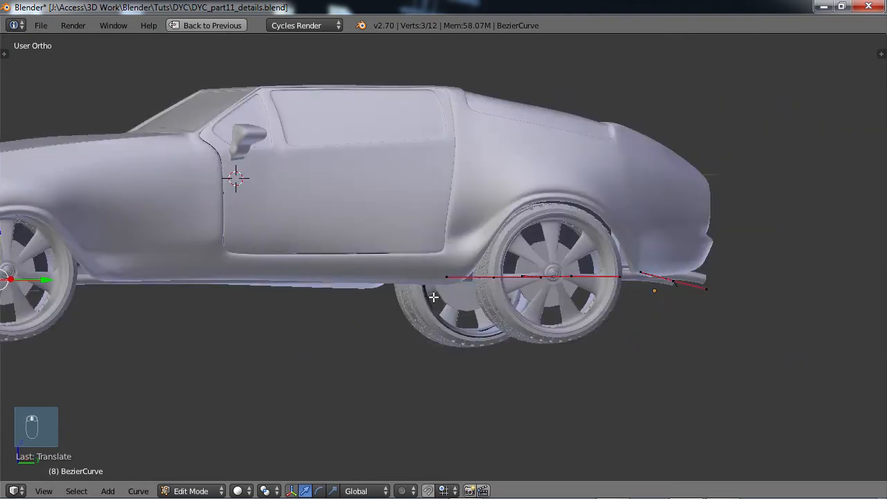
{"action": "middle_click_drag", "start_coordinate": [86, 307], "coordinate": [179, 308], "text": "shift"}
{"action": "left_click_drag", "start_coordinate": [93, 233], "coordinate": [92, 237]}
{"action": "middle_click_drag", "start_coordinate": [445, 362], "coordinate": [424, 358]}
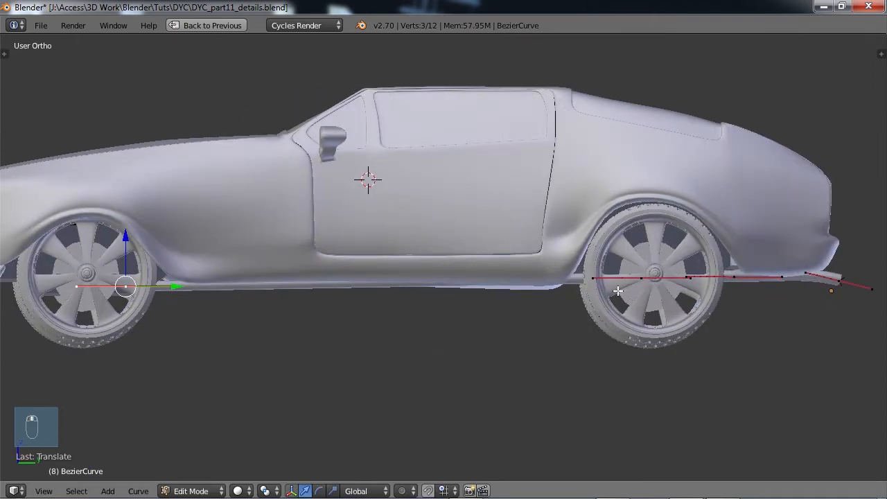
{"action": "right_click", "coordinate": [640, 278]}
{"action": "left_click_drag", "start_coordinate": [644, 232], "coordinate": [644, 238]}
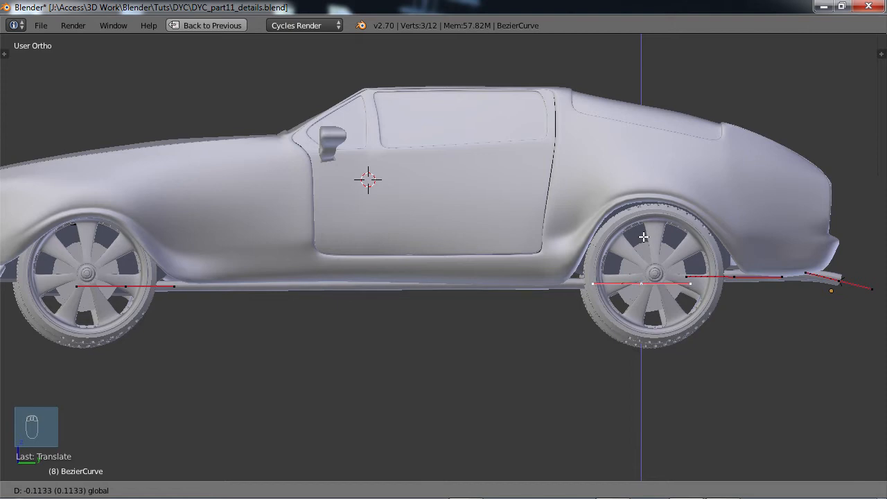
{"action": "left_click", "coordinate": [644, 237]}
Thicken the exhaust pipes by setting the curve's bevel depth to 0.181
{"action": "middle_click_drag", "start_coordinate": [388, 361], "coordinate": [513, 365]}
{"action": "key", "text": "Tab"}
{"action": "key", "text": "a"}
{"action": "middle_click_drag", "start_coordinate": [665, 361], "coordinate": [516, 311]}
{"action": "key", "text": "Tab"}
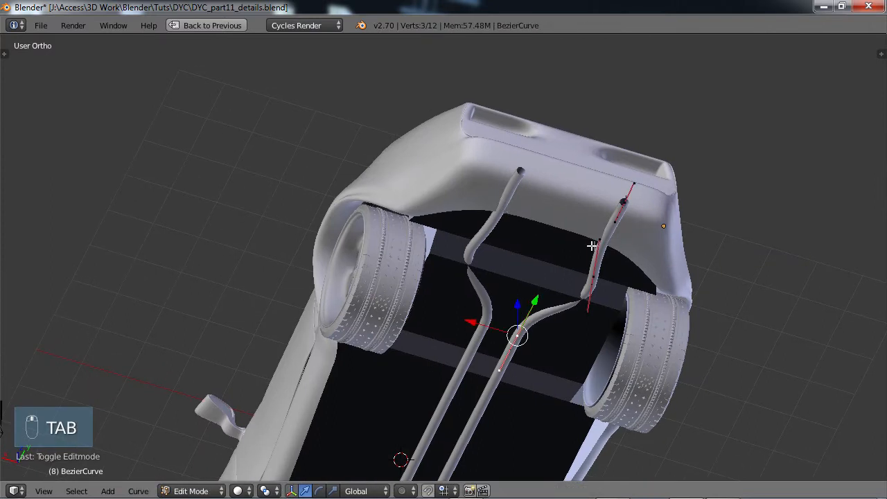
{"action": "key", "text": "ctrl+Up"}
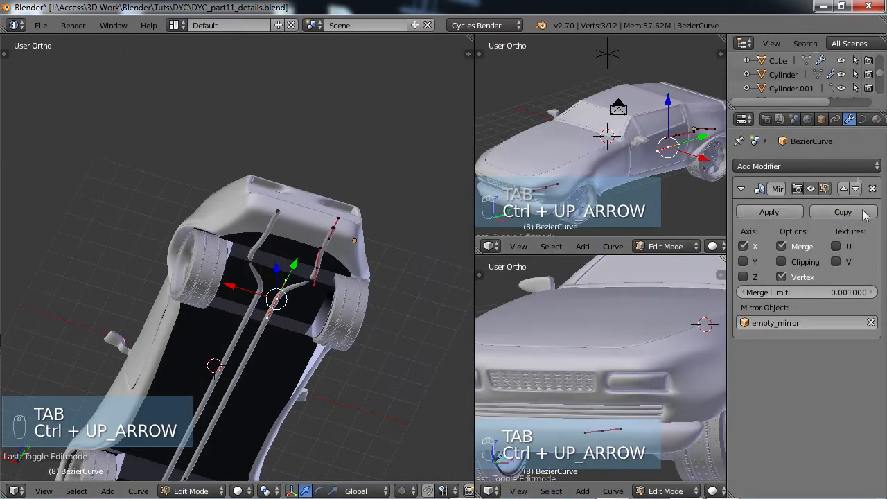
{"action": "left_click", "coordinate": [863, 121]}
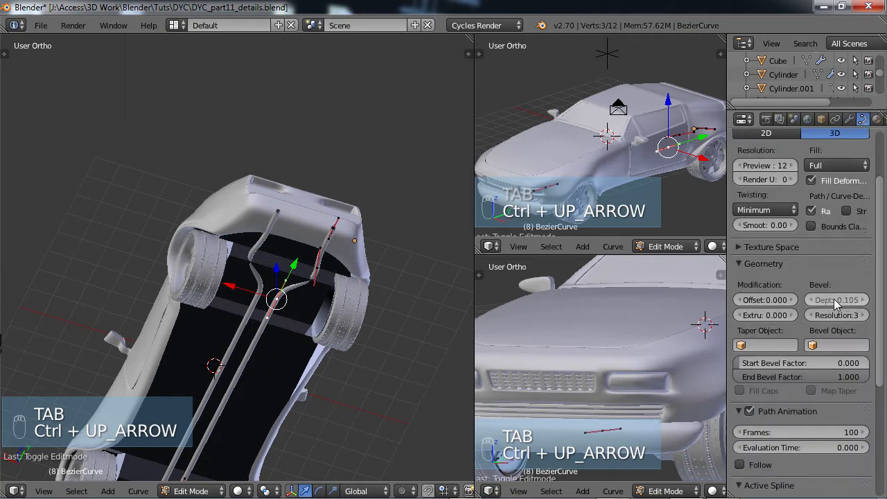
{"action": "left_click_drag", "start_coordinate": [836, 304], "coordinate": [3, 306]}
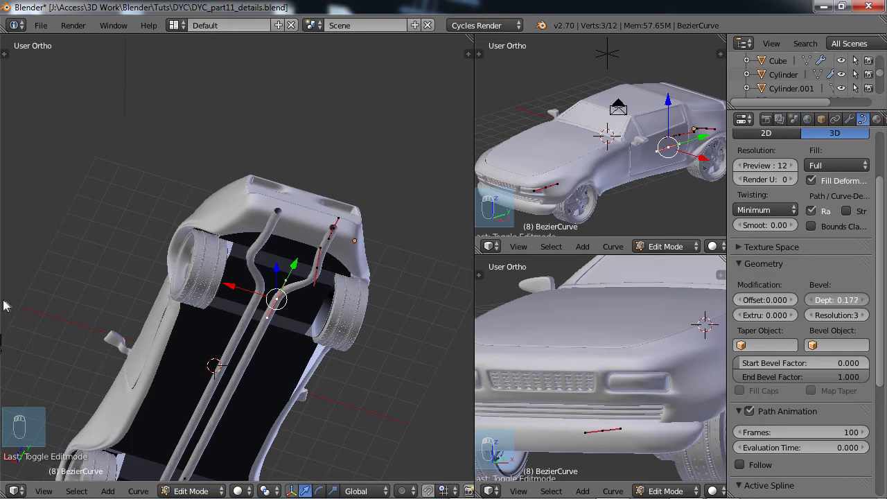
Lower the pipe's rear end point by about 0.10 along Z and rotate it slightly in side view
{"action": "middle_click_drag", "start_coordinate": [304, 277], "coordinate": [405, 338]}
{"action": "right_click", "coordinate": [419, 322]}
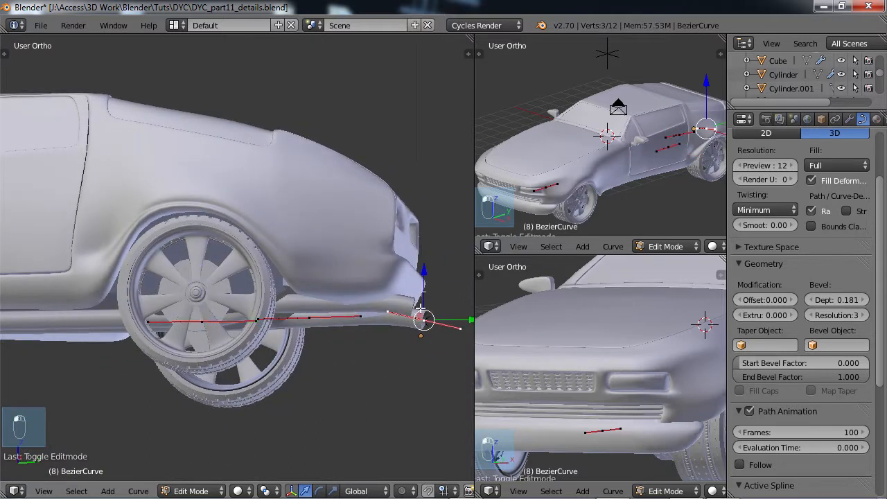
{"action": "left_click_drag", "start_coordinate": [423, 272], "coordinate": [423, 277]}
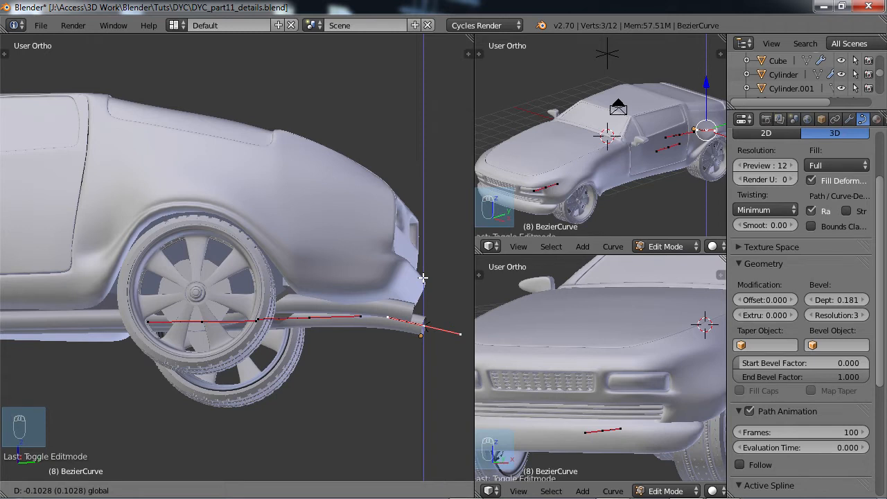
{"action": "left_click_drag", "start_coordinate": [424, 280], "coordinate": [424, 281]}
{"action": "middle_click_drag", "start_coordinate": [424, 281], "coordinate": [396, 324]}
{"action": "key", "text": "r"}
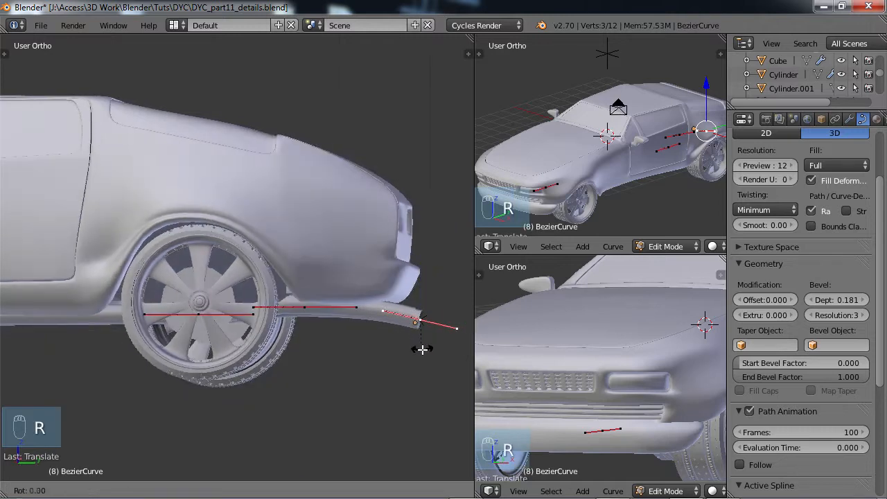
{"action": "left_click", "coordinate": [424, 337]}
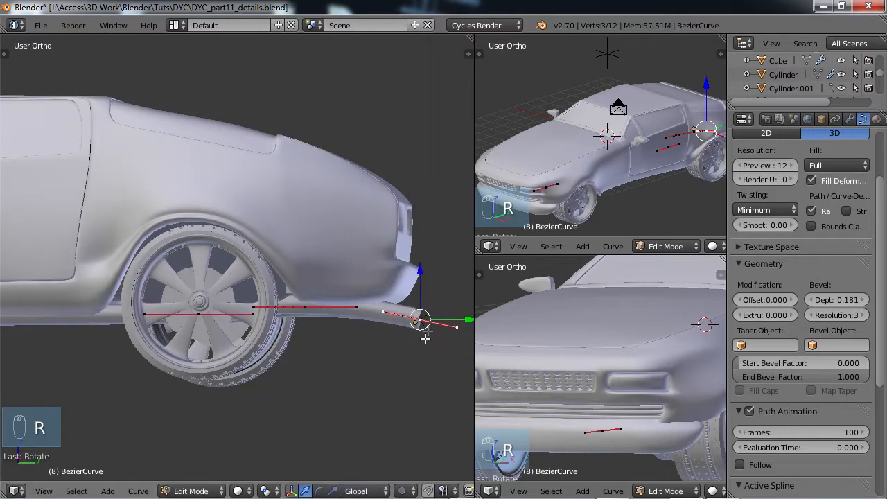
Pull the rear end point forward along Y under the bumper, and lower the control point just behind the rear wheel along Z
{"action": "left_click_drag", "start_coordinate": [463, 320], "coordinate": [439, 319]}
{"action": "right_click", "coordinate": [305, 306]}
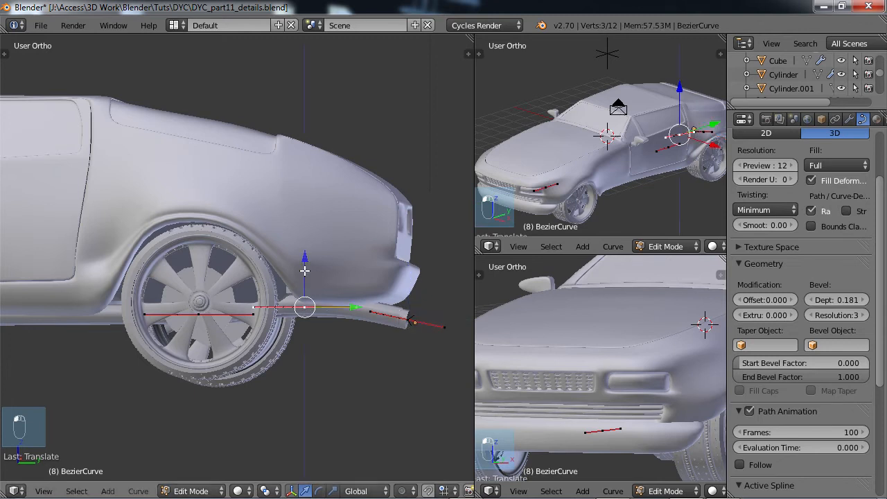
{"action": "left_click_drag", "start_coordinate": [304, 278], "coordinate": [305, 276]}
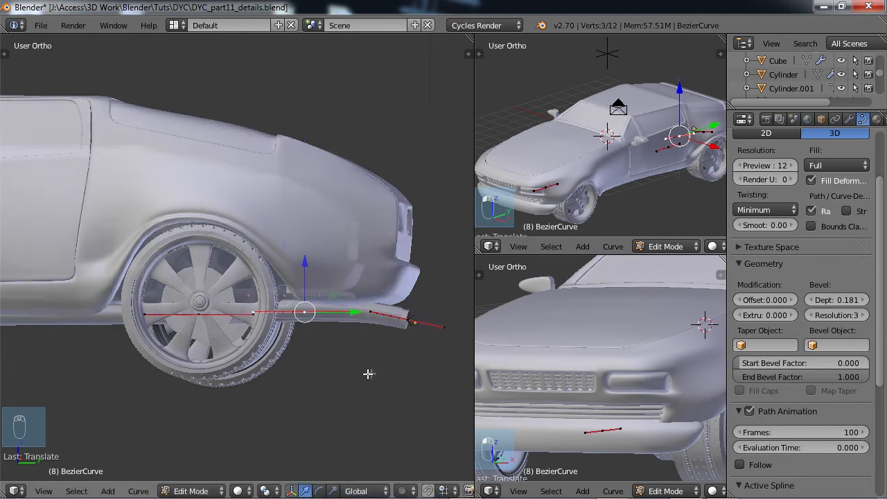
Move the pipe's rear end point forward along Y by about 0.23 and shift it outward along X, away from the centreline
{"action": "middle_click_drag", "start_coordinate": [366, 370], "coordinate": [317, 326]}
{"action": "scroll", "coordinate": [338, 298], "scroll_direction": "up", "scroll_amount": 2}
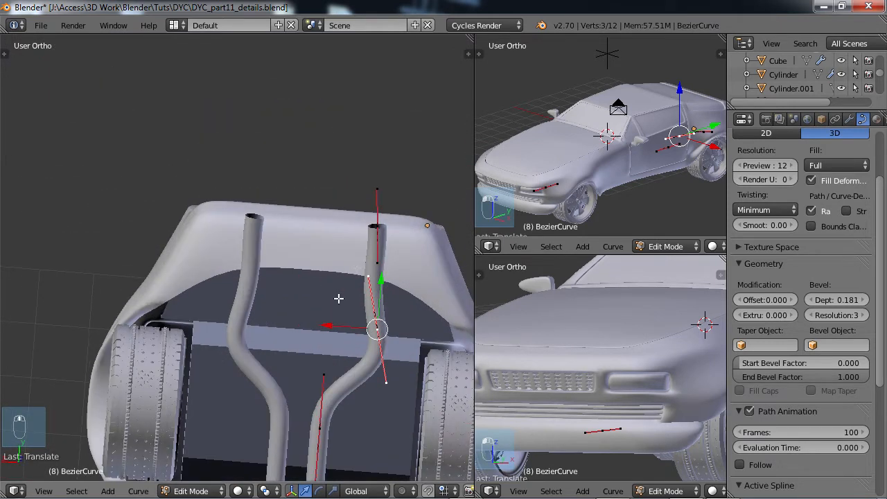
{"action": "right_click", "coordinate": [374, 264]}
{"action": "left_click_drag", "start_coordinate": [383, 217], "coordinate": [389, 235]}
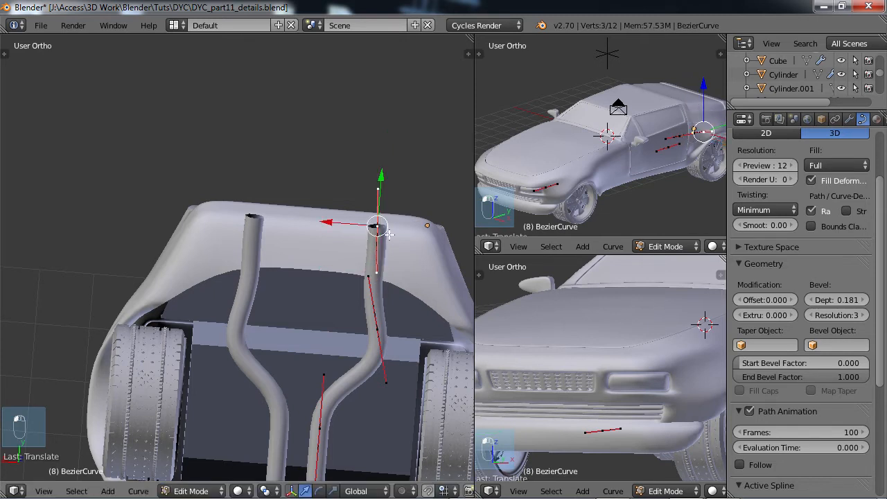
{"action": "left_click_drag", "start_coordinate": [381, 193], "coordinate": [380, 193]}
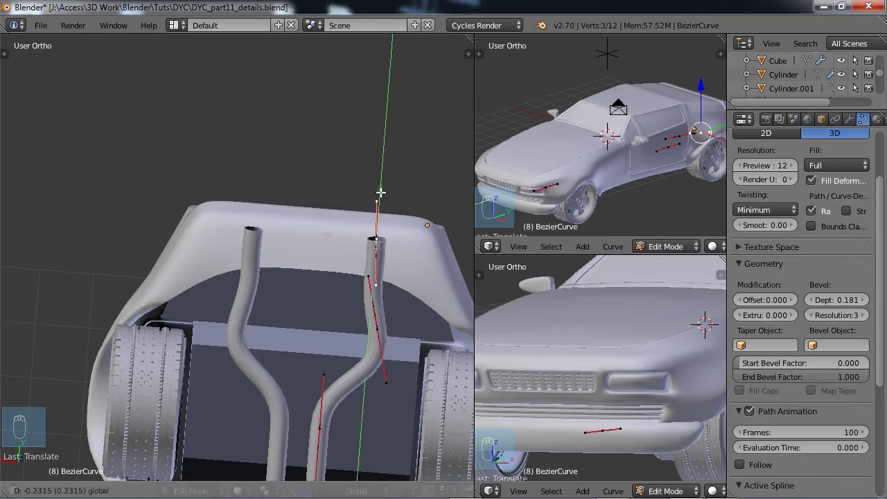
{"action": "left_click_drag", "start_coordinate": [380, 193], "coordinate": [385, 238]}
{"action": "left_click_drag", "start_coordinate": [328, 234], "coordinate": [338, 237]}
Rotate the control point next to the rear end by about 15° so the pipe runs smoothly toward the outlet
{"action": "right_click", "coordinate": [377, 333]}
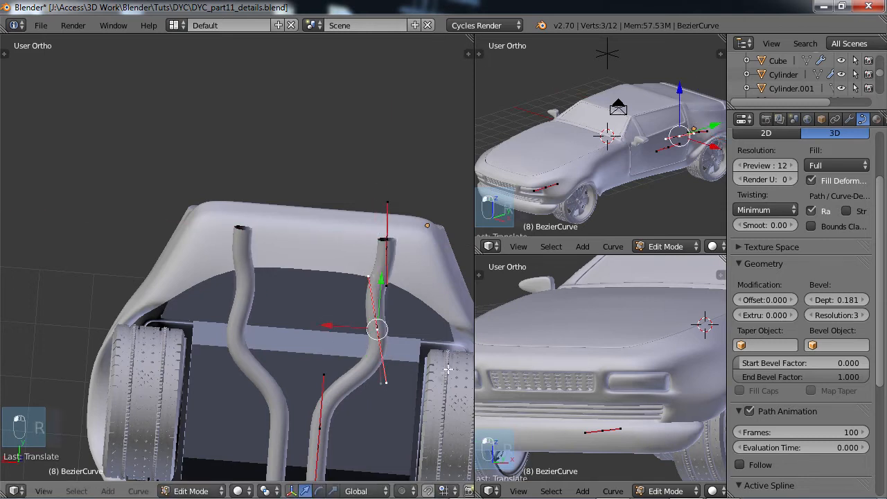
{"action": "key", "text": "r"}
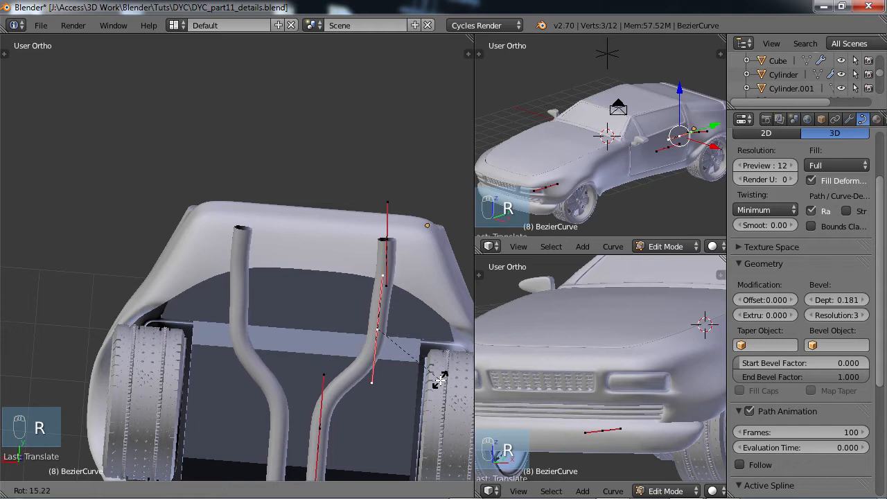
{"action": "left_click", "coordinate": [439, 380]}
Raise the pipe's front end point slightly along Z, closer to the underbody at the front wheel
{"action": "middle_click_drag", "start_coordinate": [388, 416], "coordinate": [260, 393]}
{"action": "middle_click_drag", "start_coordinate": [331, 343], "coordinate": [138, 347], "text": "shift"}
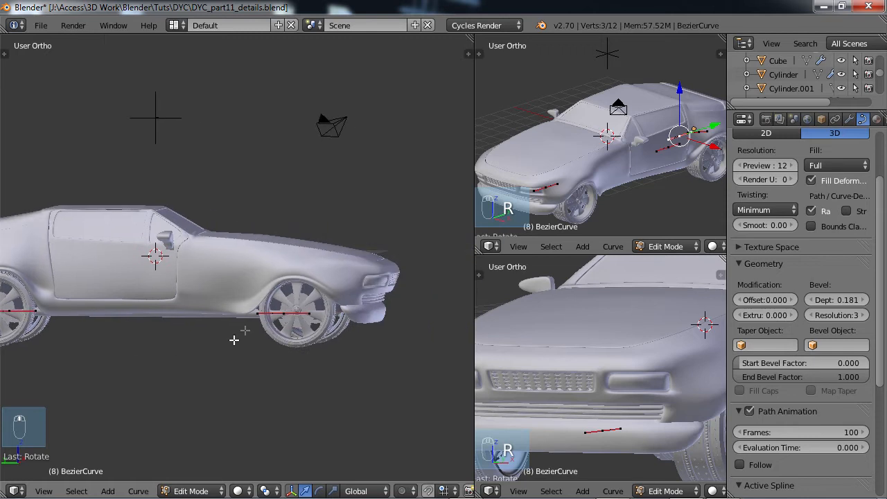
{"action": "right_click", "coordinate": [287, 312]}
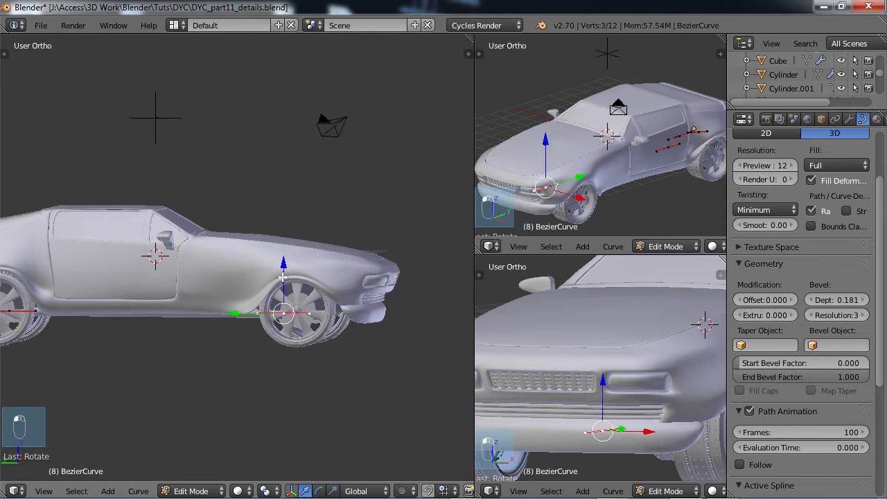
{"action": "left_click_drag", "start_coordinate": [283, 277], "coordinate": [283, 275]}
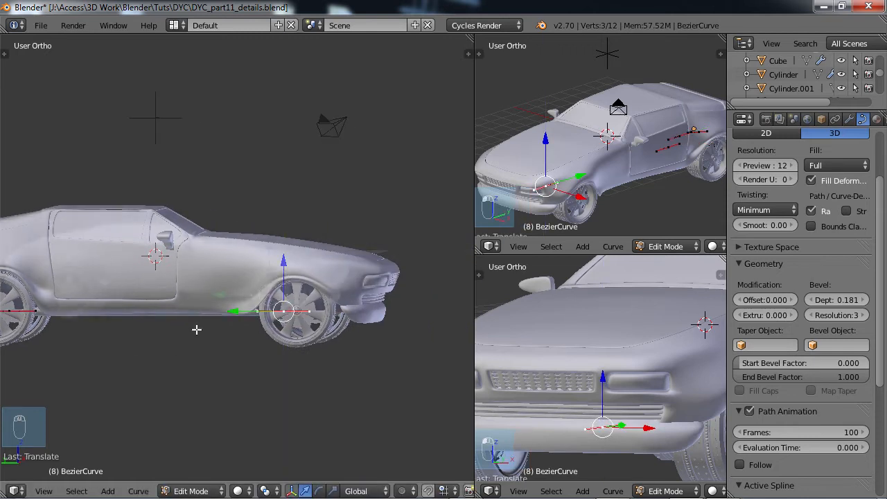
Finish editing the curve, deselect everything, and save over DYC_part11_details.blend
{"action": "scroll", "coordinate": [197, 329], "scroll_direction": "down", "scroll_amount": 2}
{"action": "middle_click_drag", "start_coordinate": [158, 342], "coordinate": [235, 352], "text": "shift"}
{"action": "key", "text": "Tab"}
{"action": "middle_click_drag", "start_coordinate": [178, 349], "coordinate": [38, 358]}
{"action": "key", "text": "Tab"}
{"action": "key", "text": "a"}
{"action": "key", "text": "a"}
{"action": "key", "text": "a"}
{"action": "key", "text": "Tab"}
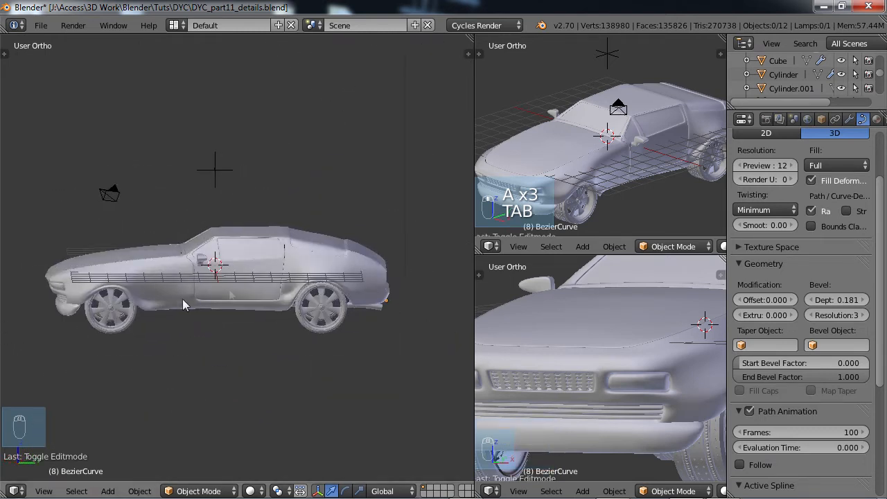
{"action": "middle_click_drag", "start_coordinate": [240, 293], "coordinate": [125, 311]}
{"action": "key", "text": "ctrl+s"}
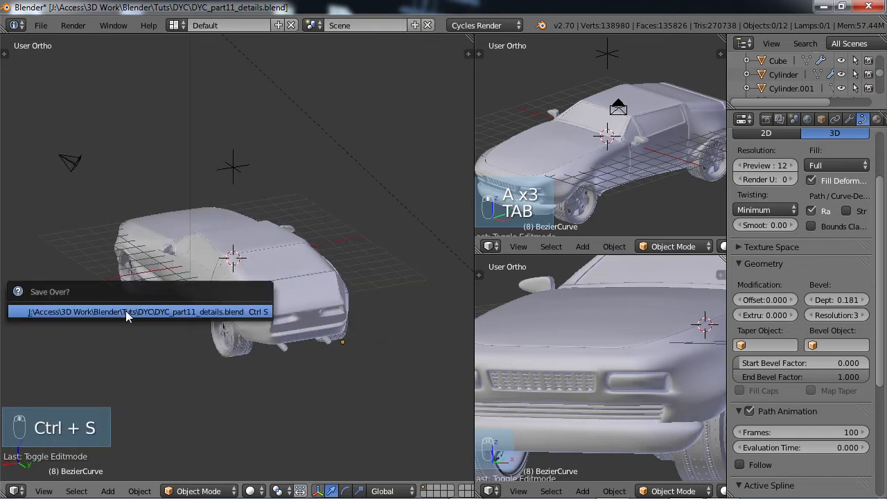
{"action": "left_click", "coordinate": [125, 311]}
Add a vertical loop cut to the car body's rear panel and slide it by about 0.76 toward the centreline
{"action": "middle_click_drag", "start_coordinate": [242, 331], "coordinate": [251, 314]}
{"action": "scroll", "coordinate": [234, 330], "scroll_direction": "up", "scroll_amount": 4}
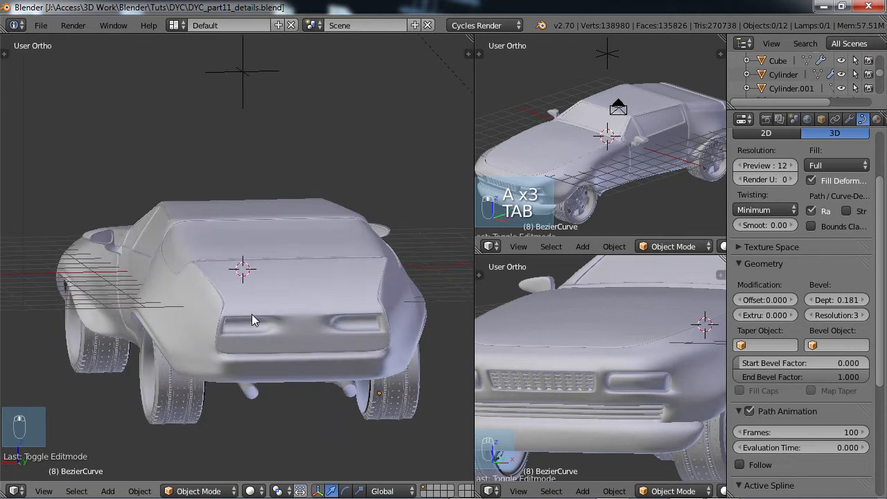
{"action": "key", "text": "ctrl+Up"}
{"action": "middle_click_drag", "start_coordinate": [427, 320], "coordinate": [282, 139], "text": "shift"}
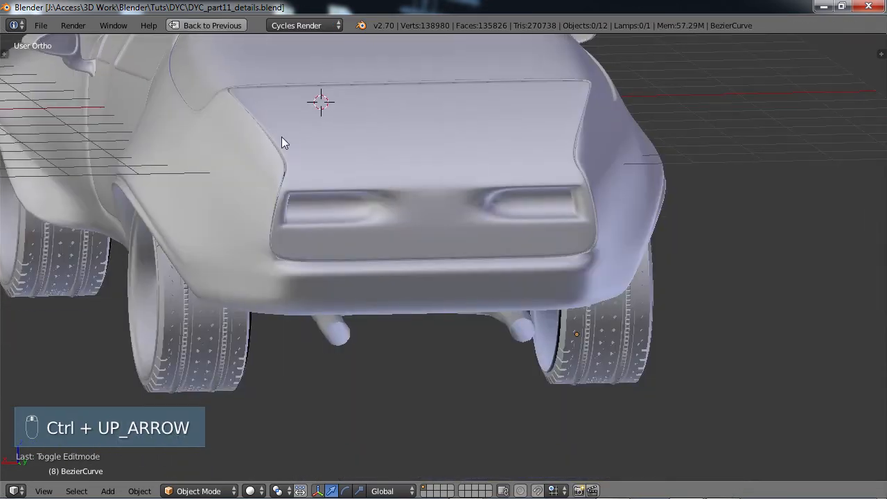
{"action": "right_click", "coordinate": [377, 194]}
{"action": "key", "text": "Tab"}
{"action": "middle_click_drag", "start_coordinate": [410, 199], "coordinate": [336, 226]}
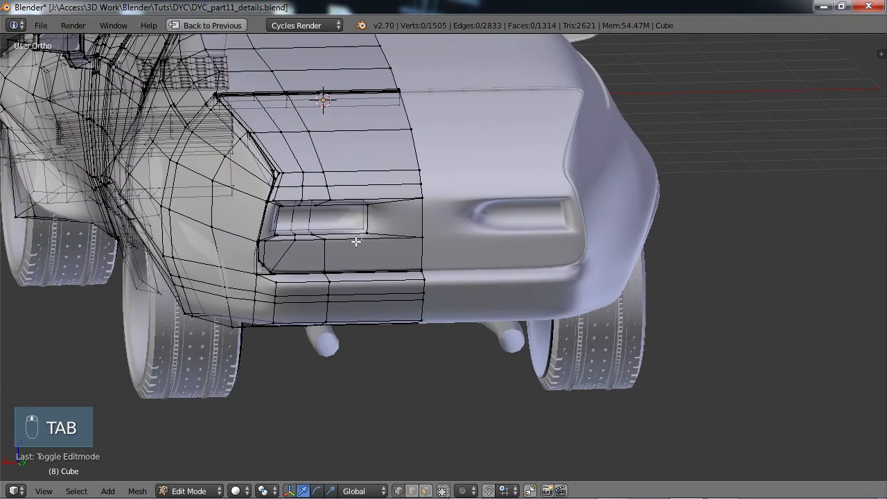
{"action": "key", "text": "ctrl+r"}
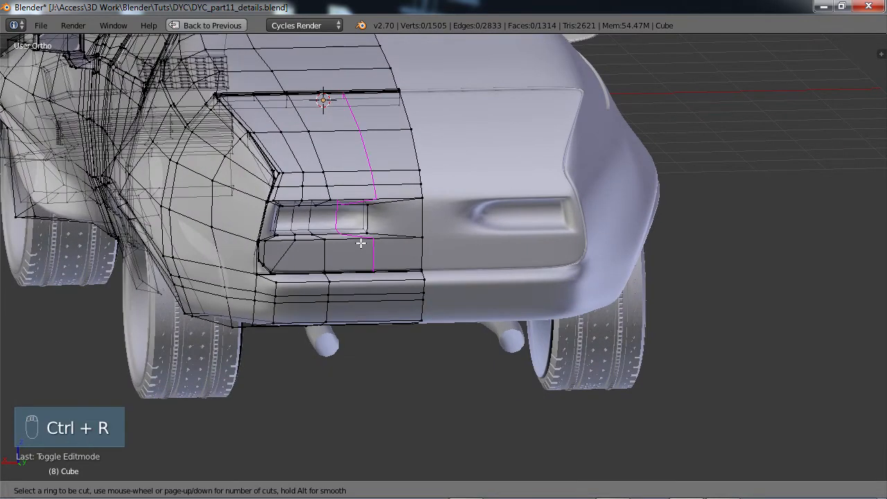
{"action": "left_click", "coordinate": [360, 243]}
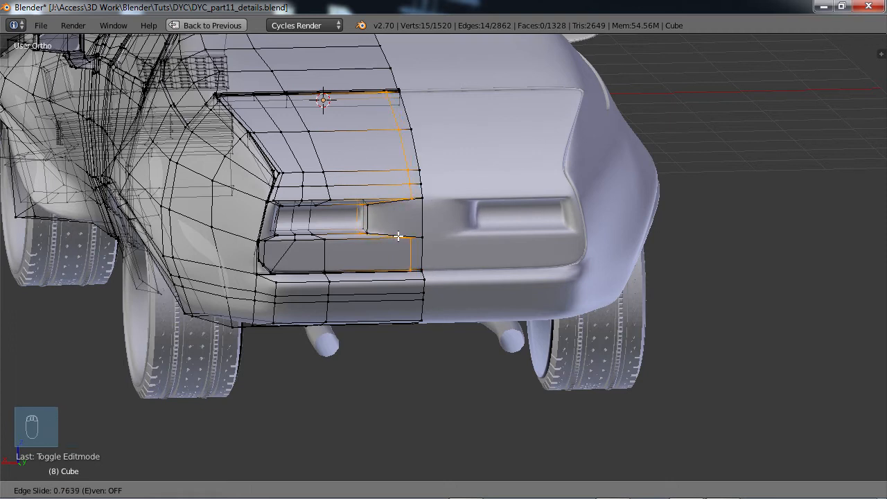
{"action": "left_click", "coordinate": [398, 236]}
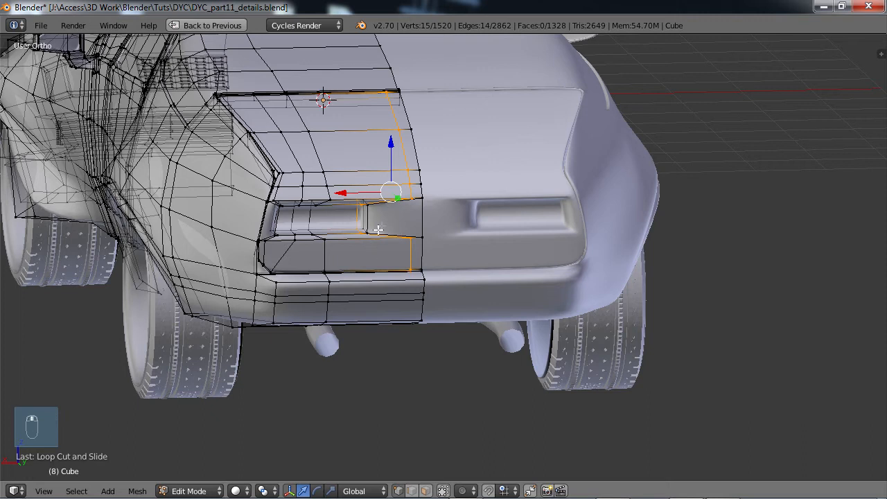
Try a single horizontal loop cut through the tail light recess
{"action": "key", "text": "ctrl+r"}
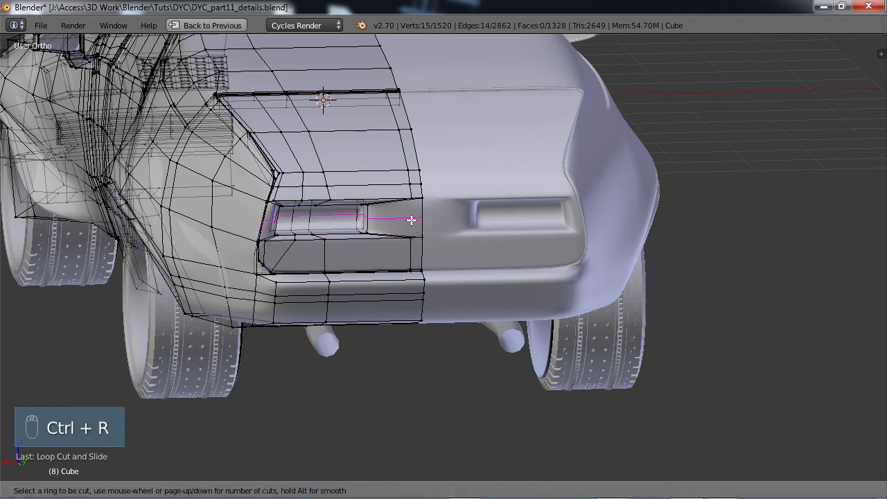
{"action": "left_click", "coordinate": [408, 220]}
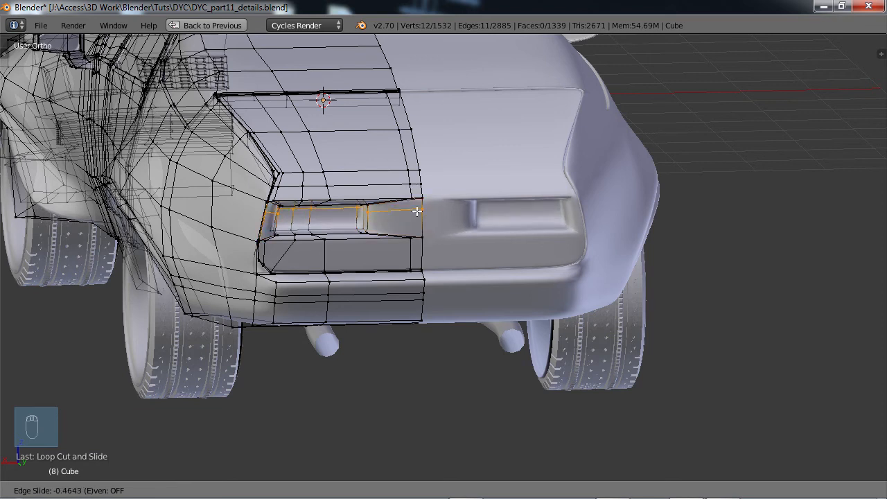
{"action": "left_click", "coordinate": [417, 218]}
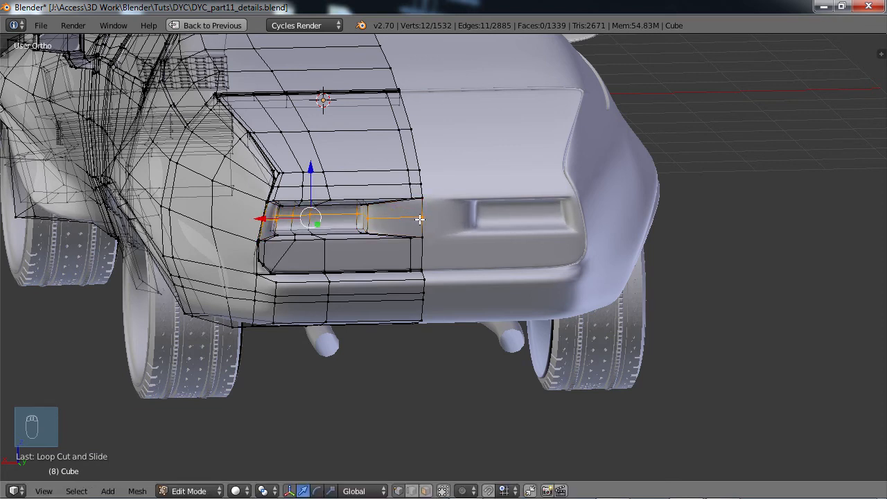
{"action": "key", "text": "ctrl+z"}
Add two evenly spaced horizontal loop cuts through the tail light recess up to the centreline
{"action": "key", "text": "ctrl+r"}
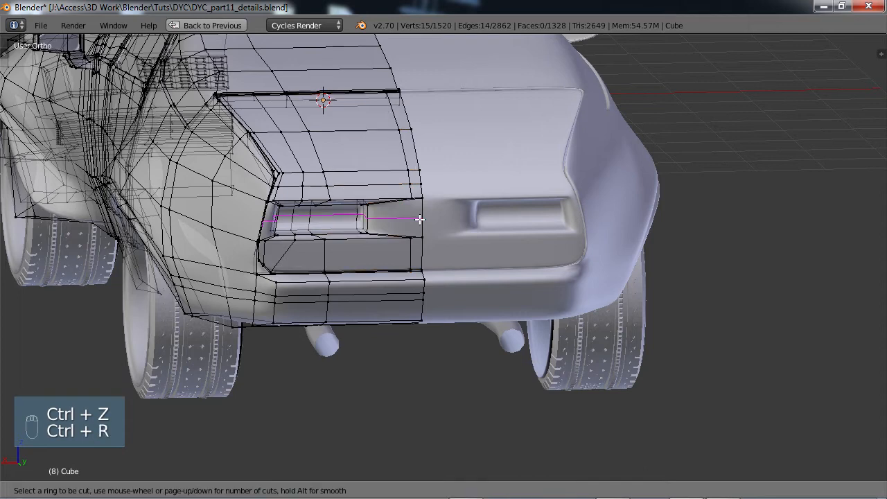
{"action": "left_click", "coordinate": [419, 219]}
{"action": "left_click", "coordinate": [419, 219]}
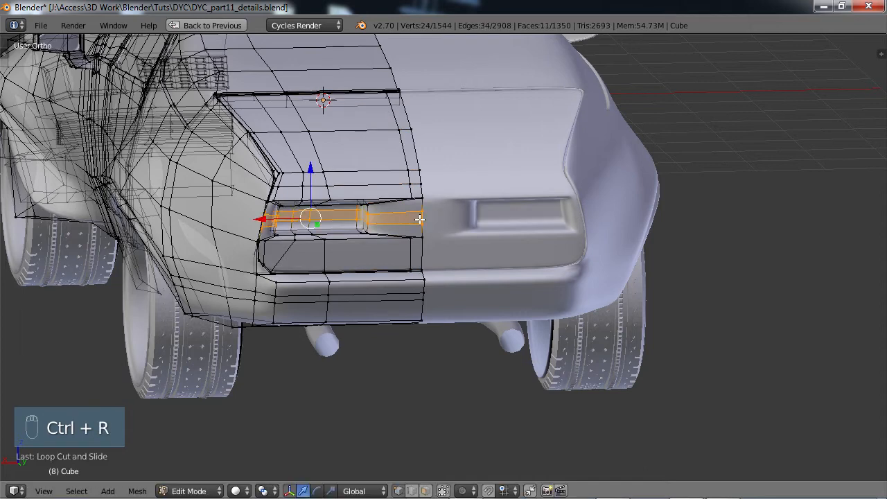
Deselect everything and add a 16-vertex cylinder to the car body mesh with the cap fill type set to Nothing
{"action": "middle_click_drag", "start_coordinate": [350, 276], "coordinate": [435, 266]}
{"action": "scroll", "coordinate": [359, 269], "scroll_direction": "up", "scroll_amount": 2}
{"action": "key", "text": "a"}
{"action": "scroll", "coordinate": [350, 239], "scroll_direction": "down", "scroll_amount": 4}
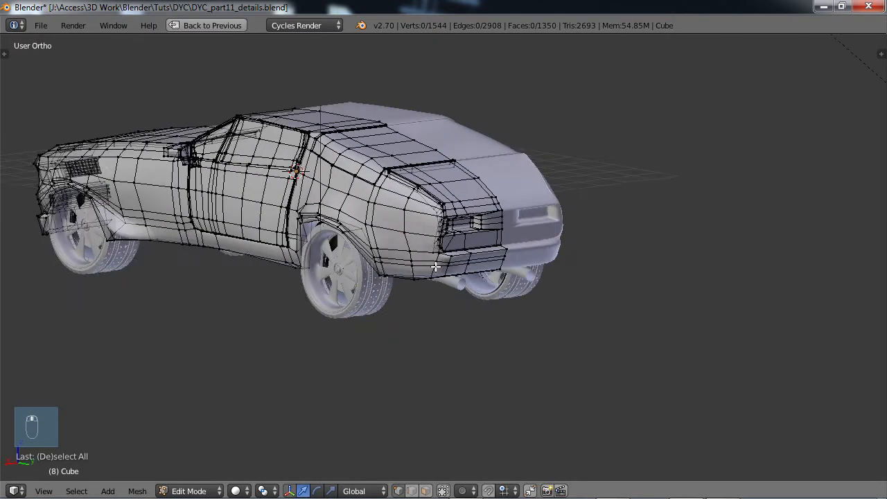
{"action": "key", "text": "shift+a"}
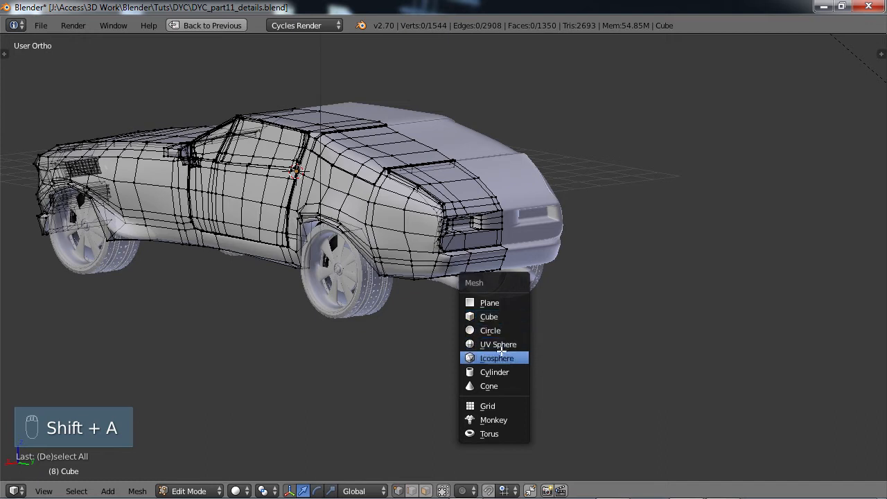
{"action": "left_click", "coordinate": [500, 371]}
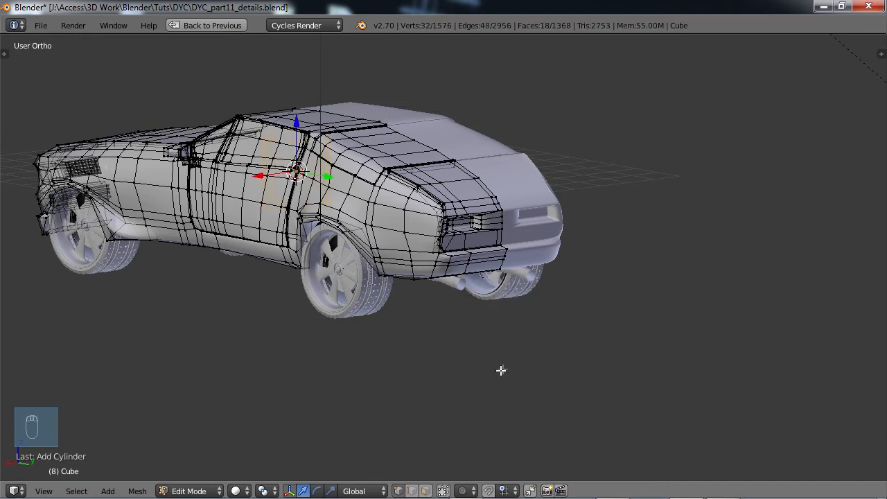
{"action": "key", "text": "t"}
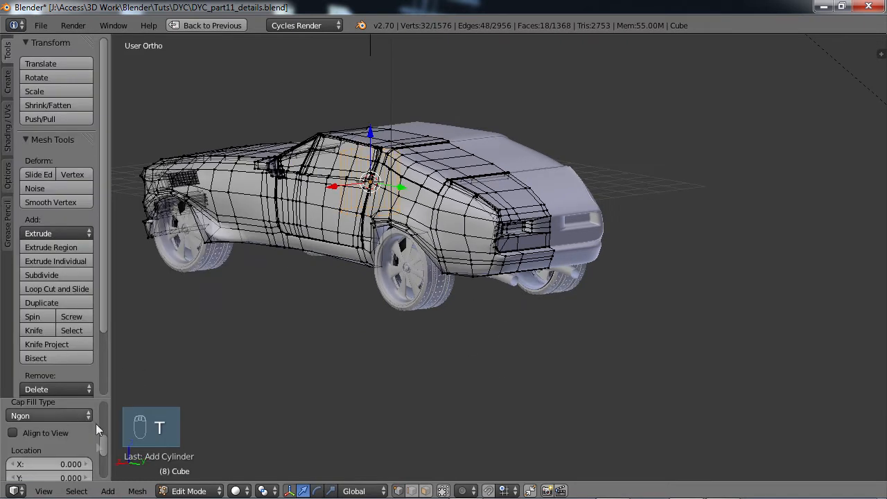
{"action": "scroll", "coordinate": [102, 437], "scroll_direction": "up", "scroll_amount": 3}
{"action": "left_click", "coordinate": [82, 456]}
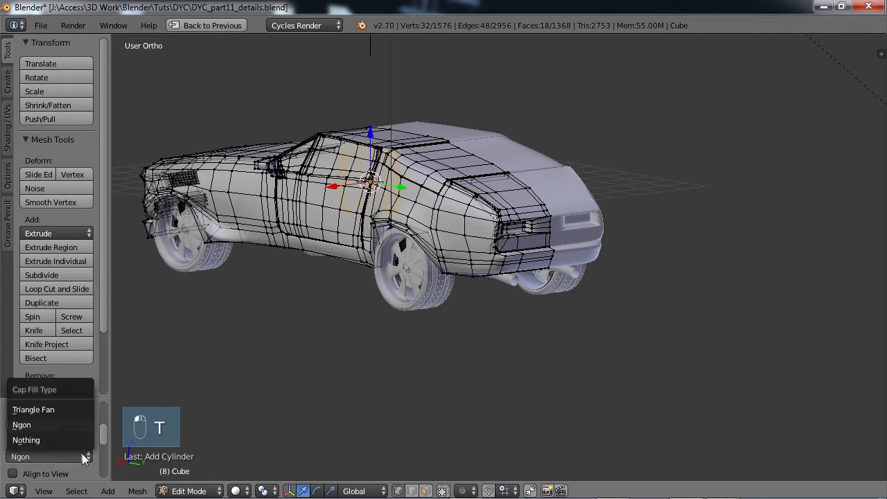
{"action": "left_click", "coordinate": [47, 441]}
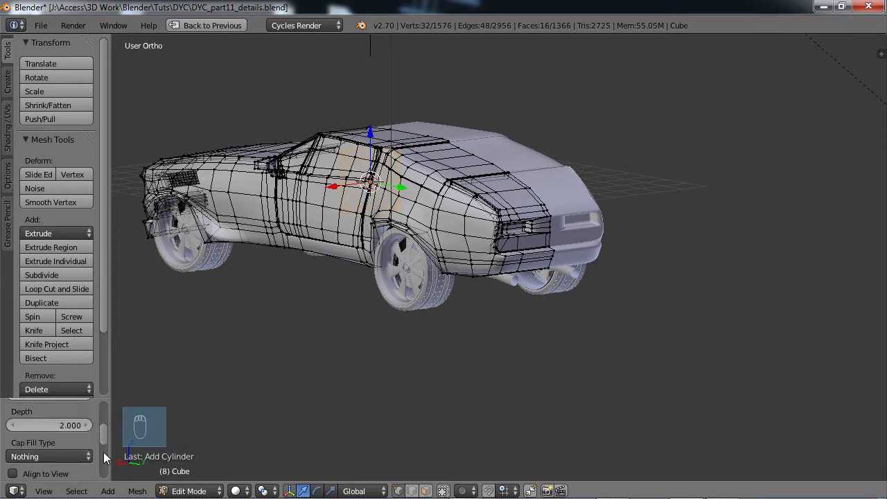
{"action": "scroll", "coordinate": [101, 436], "scroll_direction": "up", "scroll_amount": 4}
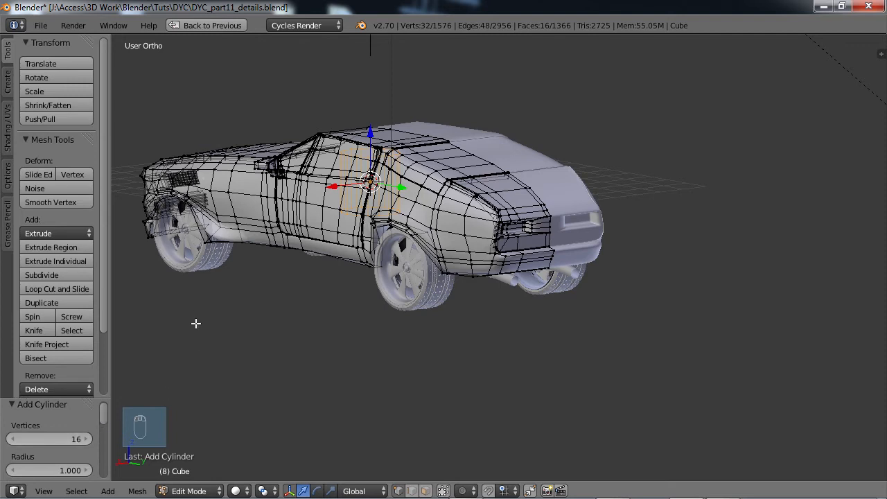
{"action": "key", "text": "t"}
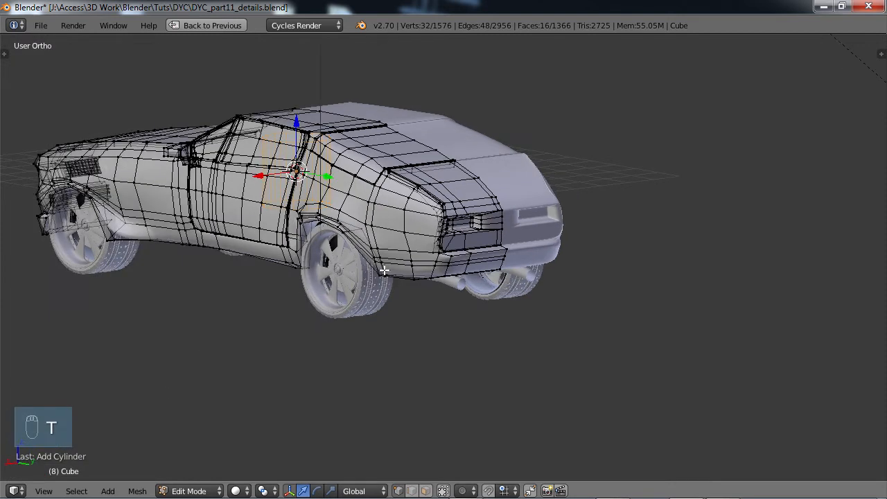
Toggle the Mirror modifier's Clipping option and move the cylinder along the X axis clear of the car's side
{"action": "key", "text": "ctrl+Up"}
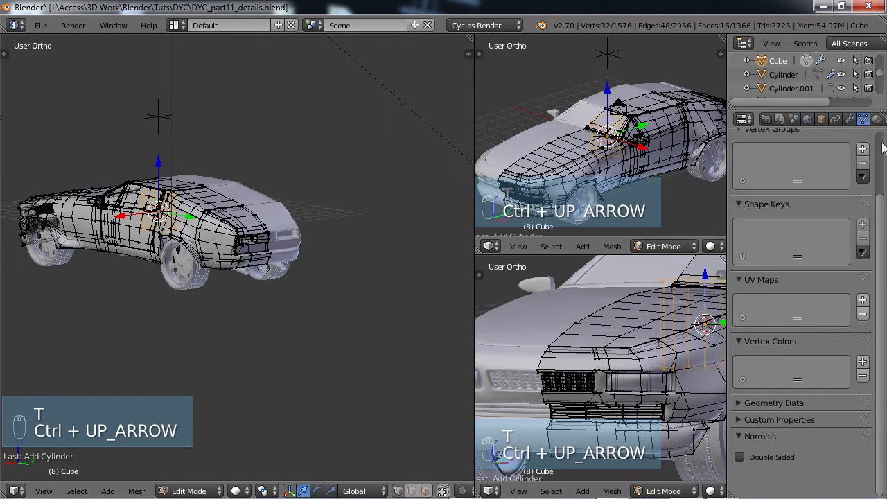
{"action": "left_click", "coordinate": [847, 122]}
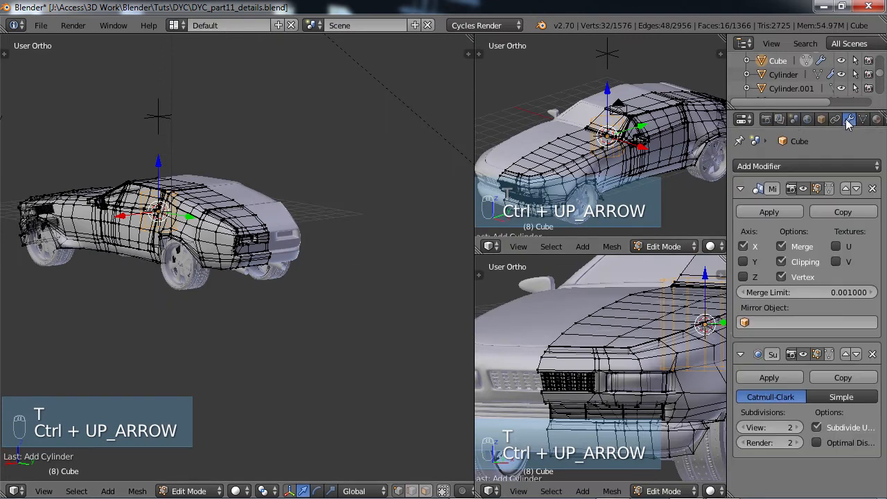
{"action": "left_click_drag", "start_coordinate": [119, 216], "coordinate": [30, 230]}
{"action": "left_click", "coordinate": [781, 262]}
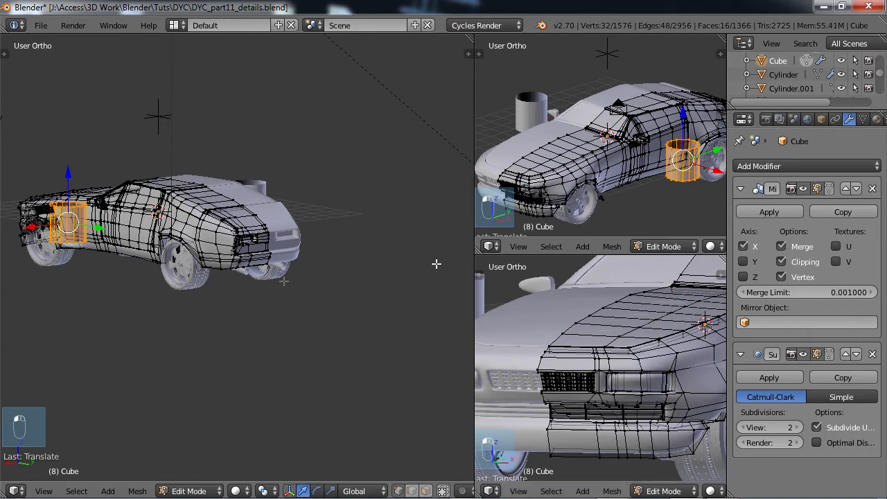
{"action": "key", "text": "ctrl+Up"}
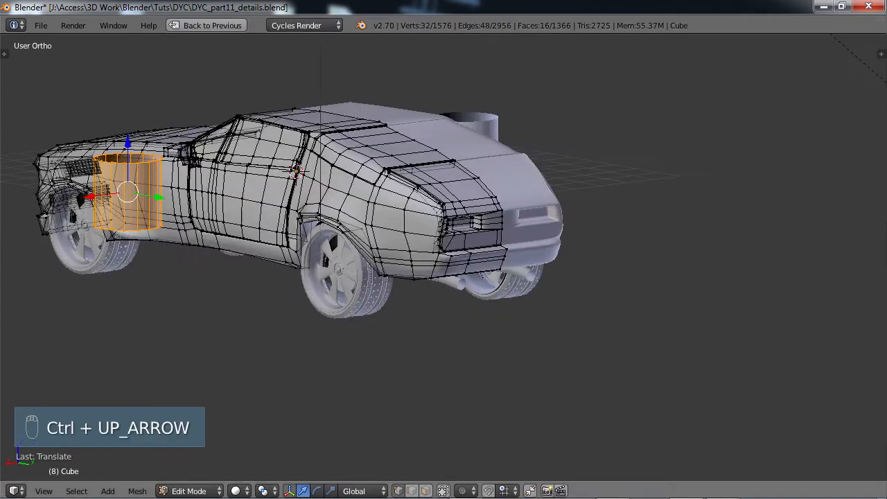
Rotate the cylinder 90° around the global X axis and position it behind the car's rear end
{"action": "left_click_drag", "start_coordinate": [155, 199], "coordinate": [540, 318]}
{"action": "type", "text": "rx90"}
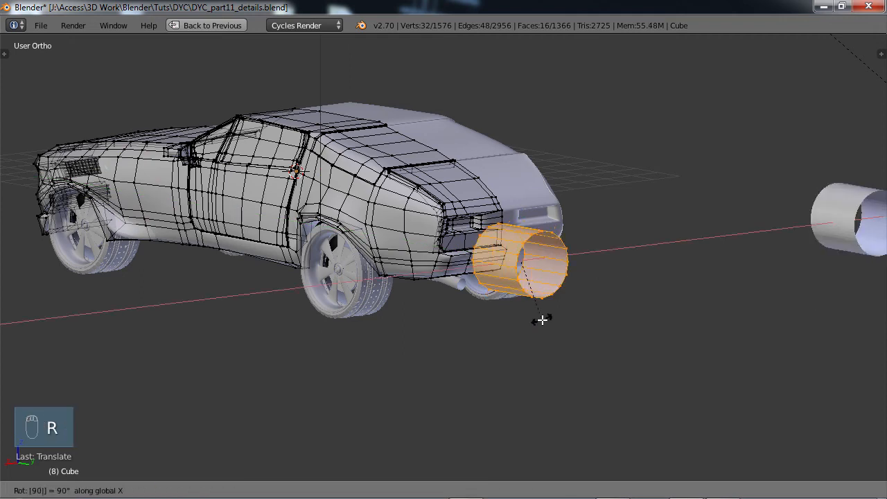
{"action": "key", "text": "Return"}
{"action": "middle_click_drag", "start_coordinate": [569, 322], "coordinate": [382, 339]}
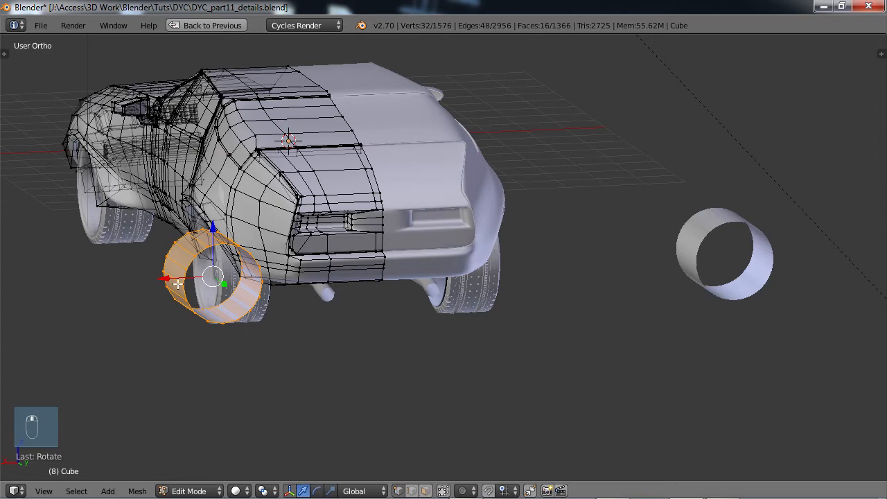
{"action": "left_click_drag", "start_coordinate": [167, 279], "coordinate": [334, 299]}
{"action": "middle_click_drag", "start_coordinate": [335, 300], "coordinate": [298, 298]}
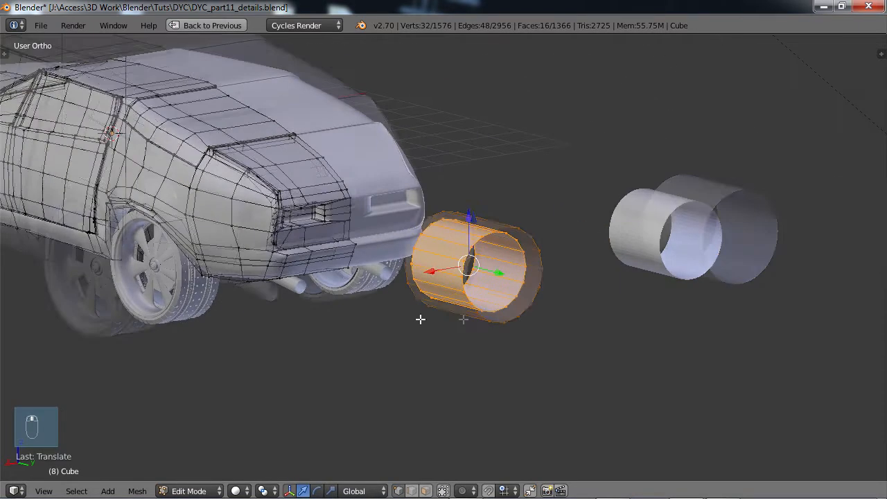
Extrude the cylinder's rear-facing open edge loop in place and scale it inward to about 0.79
{"action": "scroll", "coordinate": [450, 319], "scroll_direction": "up", "scroll_amount": 3}
{"action": "middle_click_drag", "start_coordinate": [529, 330], "coordinate": [363, 328], "text": "shift"}
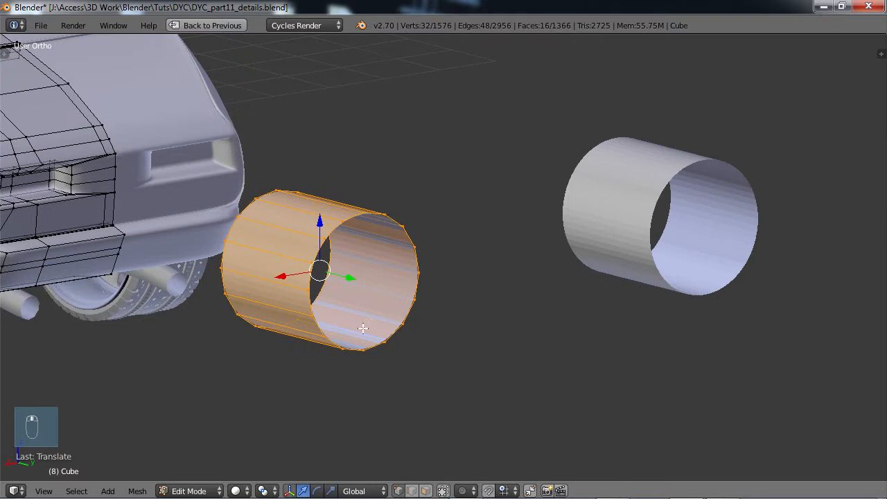
{"action": "right_click", "coordinate": [353, 216], "text": "alt"}
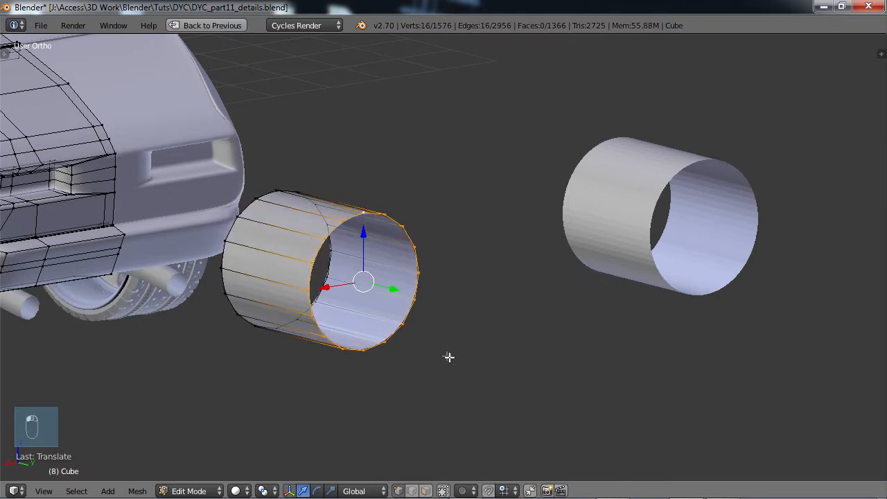
{"action": "key", "text": "e"}
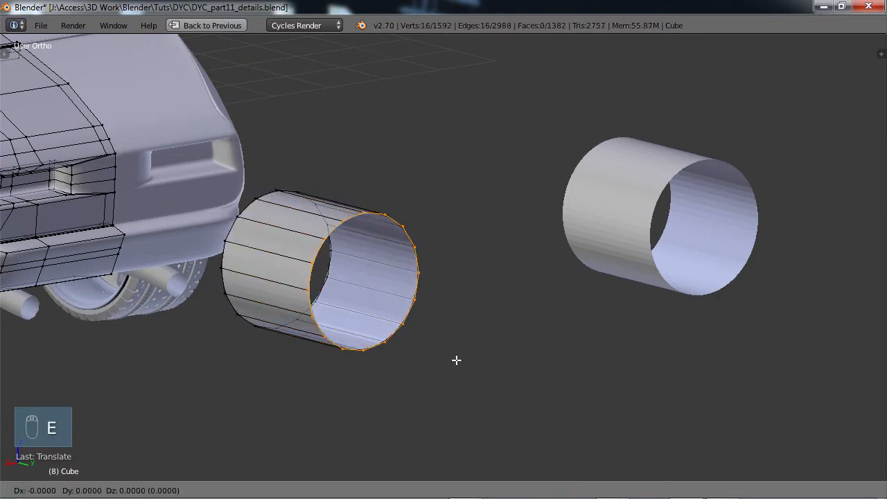
{"action": "right_click", "coordinate": [460, 361]}
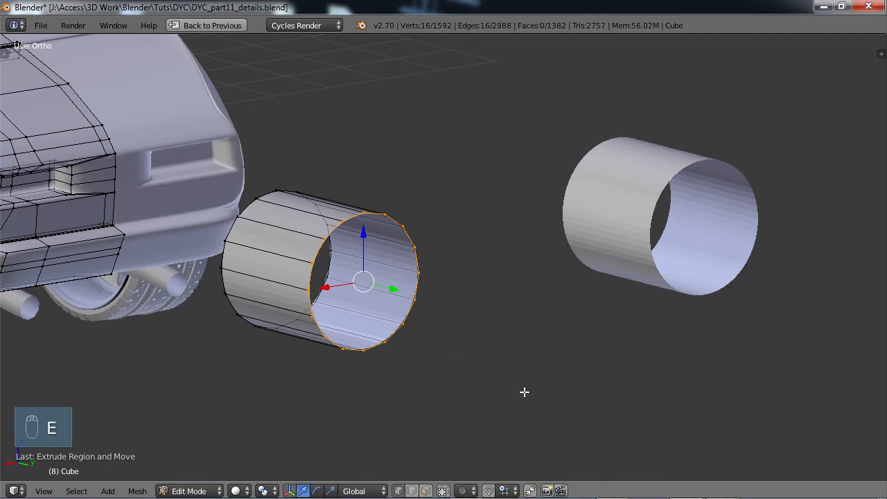
{"action": "key", "text": "s"}
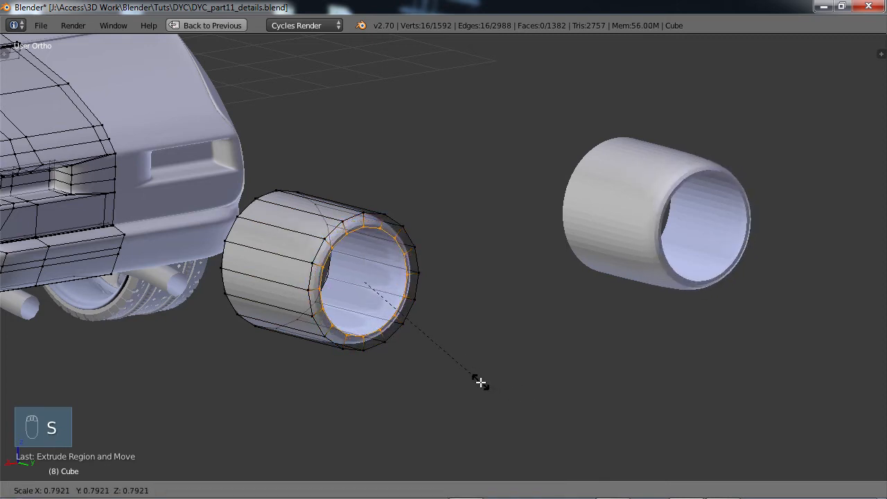
{"action": "left_click", "coordinate": [480, 382]}
Extrude the inner ring into the cylinder along Y, then extrude it again and scale it slightly smaller
{"action": "key", "text": "e"}
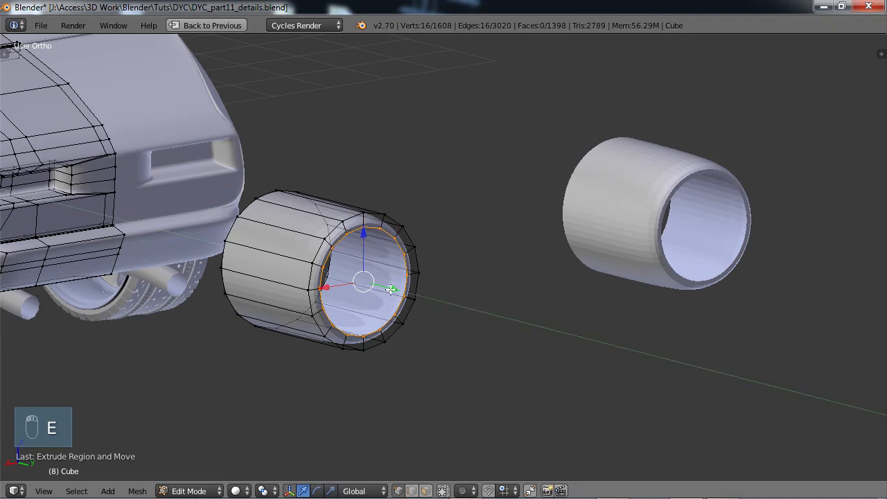
{"action": "left_click", "coordinate": [435, 322]}
{"action": "key", "text": "e"}
{"action": "key", "text": "s"}
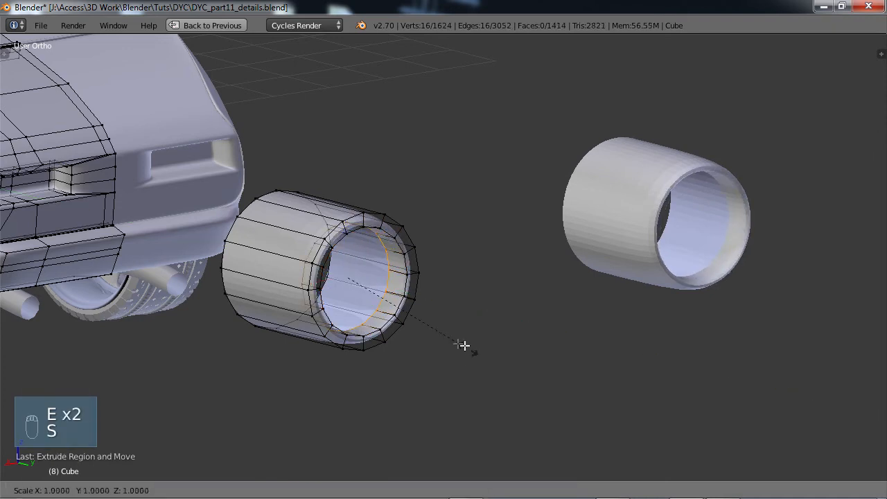
{"action": "left_click", "coordinate": [454, 341]}
Extrude the ring back outward about 0.45 along Y, then extrude it again and scale it to about 0.61
{"action": "key", "text": "e"}
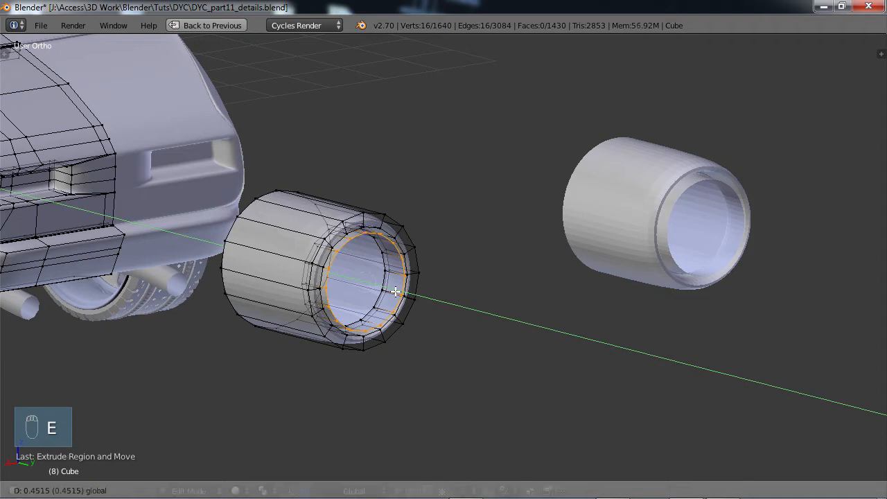
{"action": "left_click", "coordinate": [395, 291]}
{"action": "key", "text": "e"}
{"action": "key", "text": "s"}
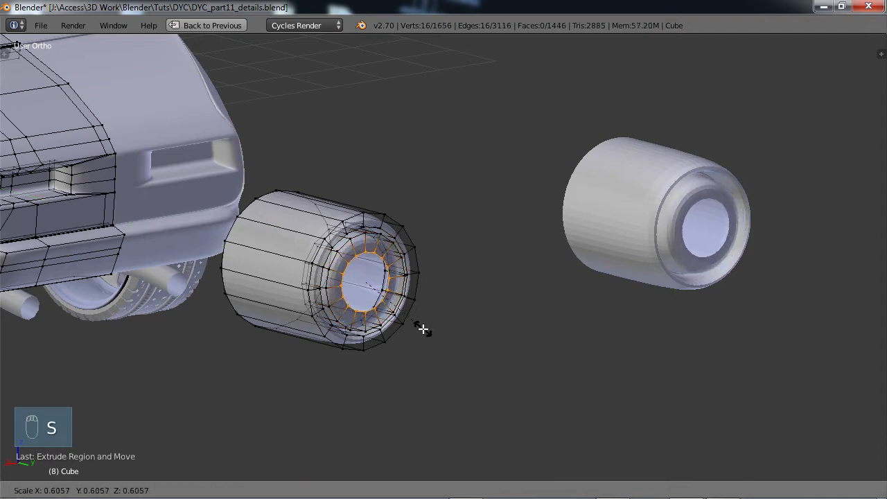
{"action": "left_click", "coordinate": [424, 329]}
Extrude the inner ring in place, extrude it again deeper into the cylinder along Y, and scale it slightly smaller
{"action": "key", "text": "e"}
{"action": "right_click", "coordinate": [423, 329]}
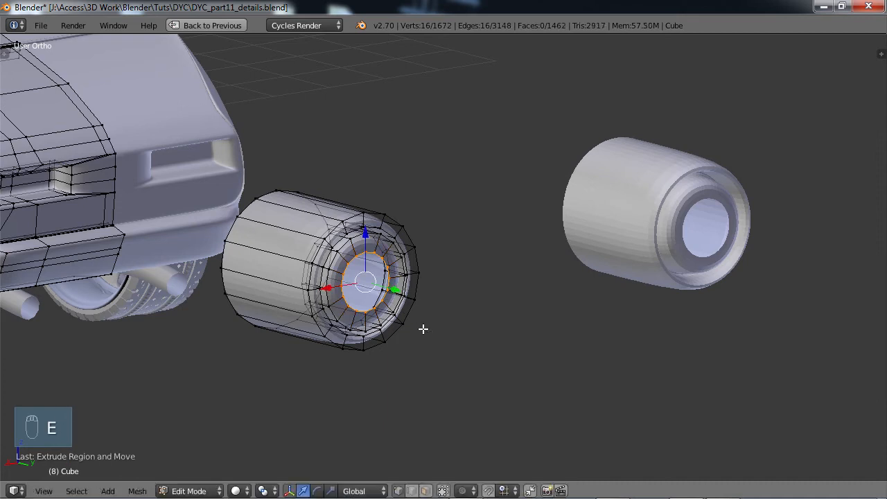
{"action": "key", "text": "e"}
{"action": "right_click", "coordinate": [413, 296]}
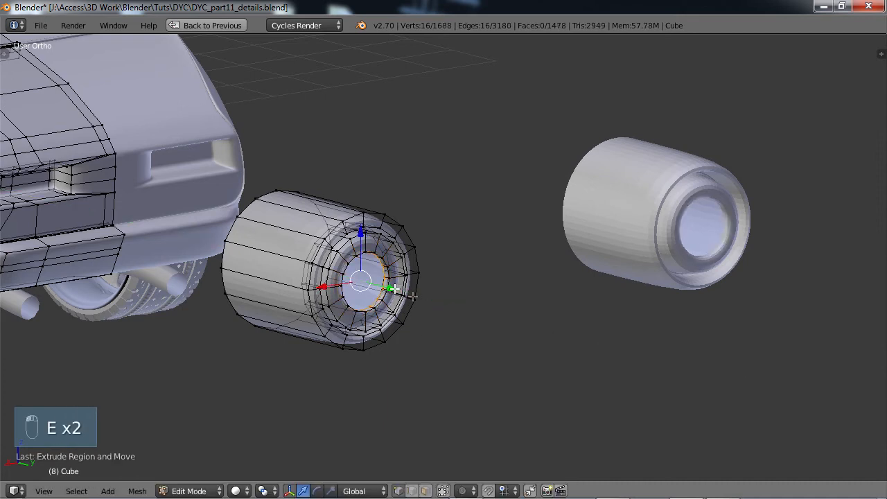
{"action": "key", "text": "s"}
{"action": "left_click", "coordinate": [423, 305]}
Extrude the recessed inner ring once more and move it outward along the Y axis
{"action": "key", "text": "e"}
{"action": "right_click", "coordinate": [415, 303]}
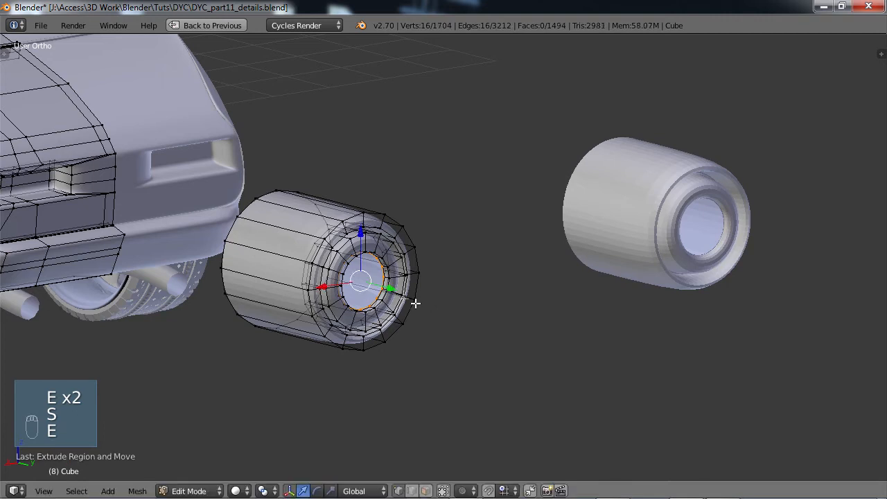
{"action": "key", "text": "g"}
{"action": "key", "text": "y"}
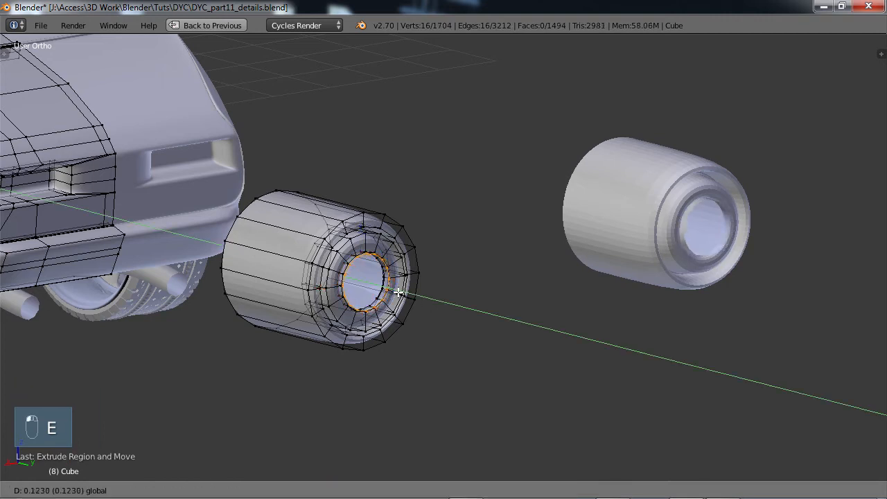
{"action": "left_click", "coordinate": [422, 301]}
Extrude the innermost ring in place, scale it down to narrow the opening, and shift it slightly outward along Y
{"action": "middle_click_drag", "start_coordinate": [423, 300], "coordinate": [586, 318]}
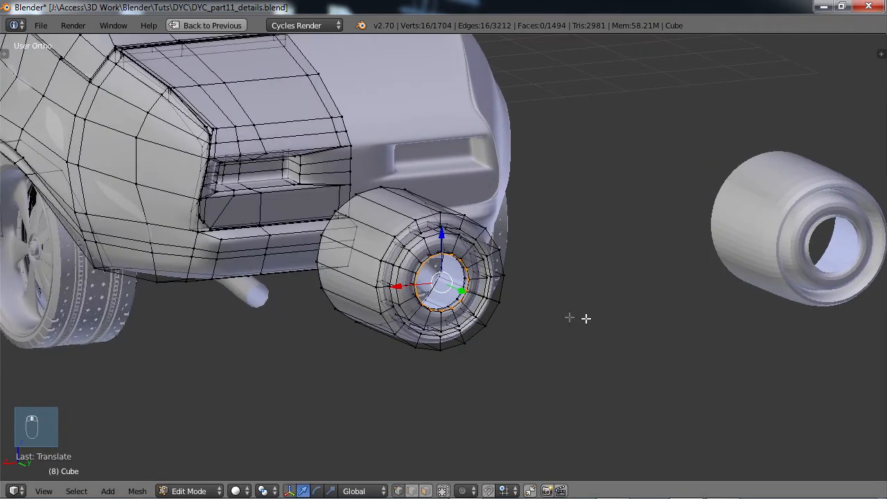
{"action": "scroll", "coordinate": [515, 313], "scroll_direction": "up", "scroll_amount": 3}
{"action": "key", "text": "e"}
{"action": "right_click", "coordinate": [532, 316]}
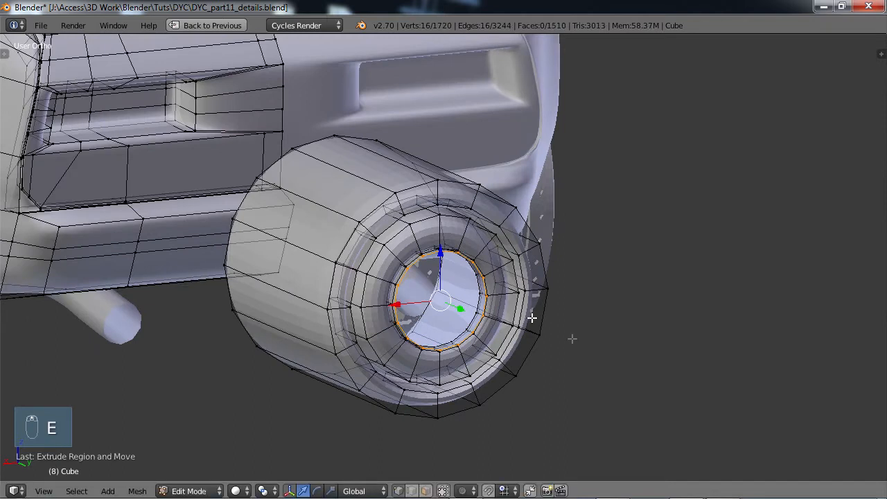
{"action": "key", "text": "s"}
{"action": "left_click", "coordinate": [511, 324]}
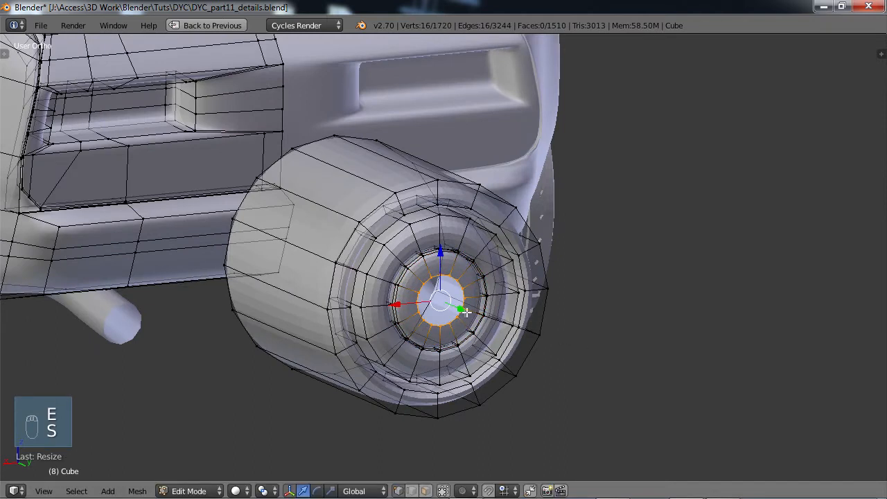
{"action": "middle_click_drag", "start_coordinate": [488, 323], "coordinate": [353, 311]}
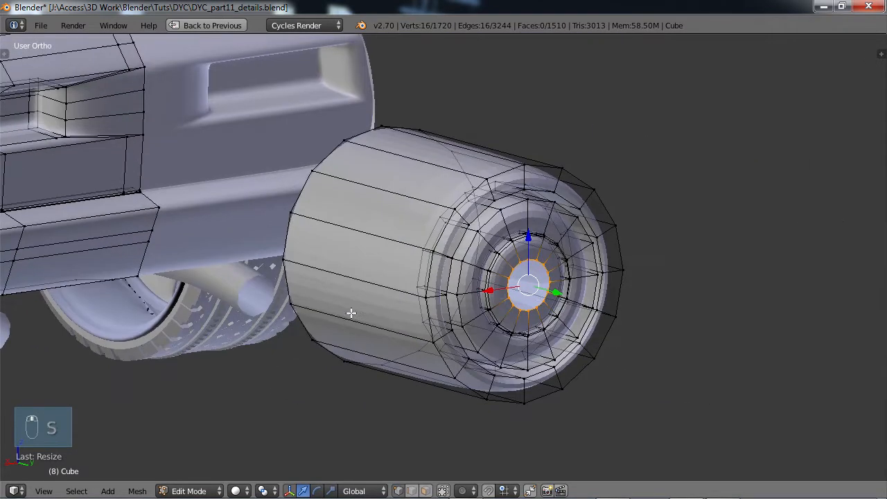
{"action": "key", "text": "e"}
{"action": "left_click", "coordinate": [561, 293]}
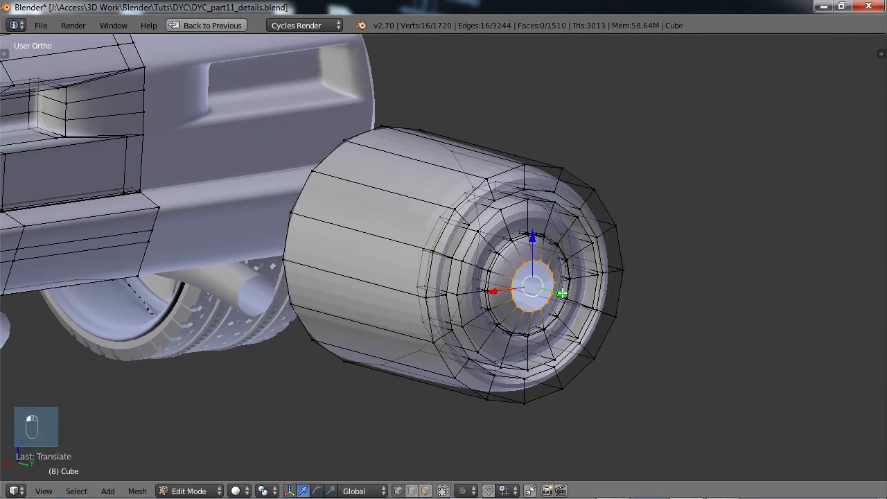
Extrude the innermost ring in place, scale it to about 0.68, and merge its vertices at the center to close the light
{"action": "key", "text": "s"}
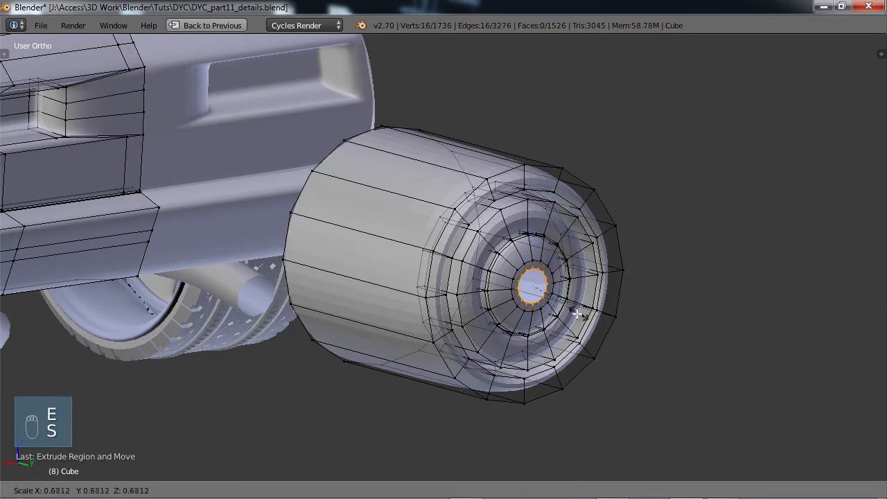
{"action": "left_click", "coordinate": [575, 313]}
{"action": "key", "text": "alt+m"}
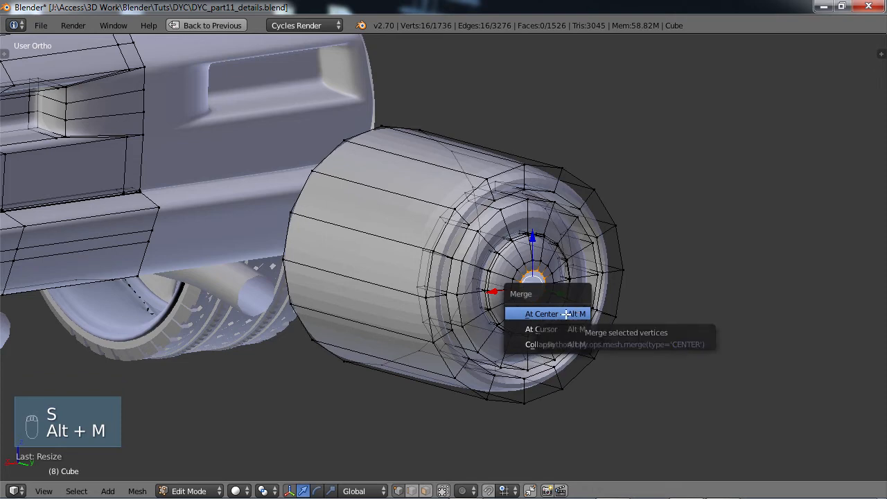
{"action": "left_click", "coordinate": [574, 311]}
{"action": "scroll", "coordinate": [558, 323], "scroll_direction": "down", "scroll_amount": 3}
{"action": "middle_click_drag", "start_coordinate": [530, 330], "coordinate": [481, 323]}
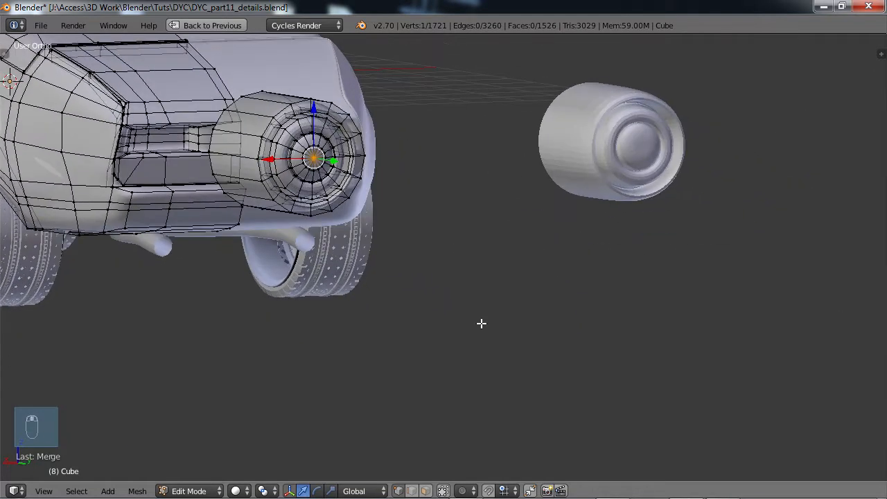
{"action": "scroll", "coordinate": [594, 229], "scroll_direction": "down", "scroll_amount": 2}
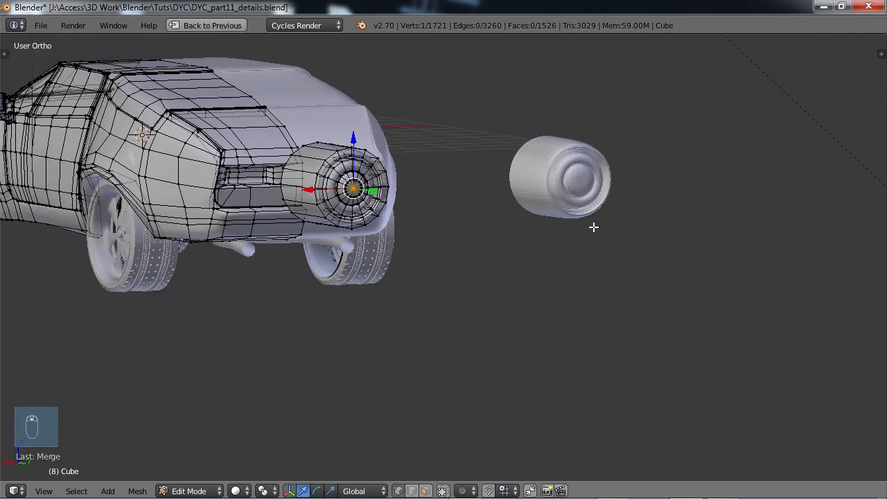
{"action": "scroll", "coordinate": [592, 226], "scroll_direction": "up", "scroll_amount": 4}
{"action": "middle_click_drag", "start_coordinate": [591, 222], "coordinate": [544, 242]}
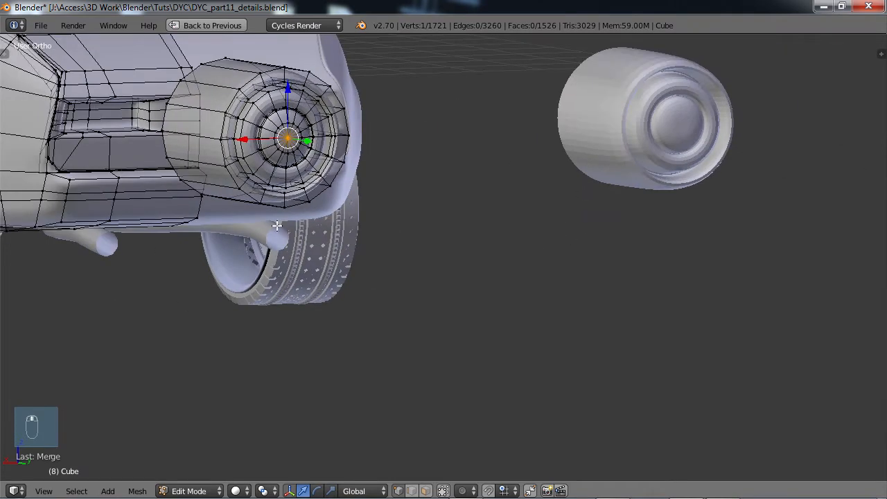
Select the entire linked light mesh and apply Shade Smooth to it
{"action": "key", "text": "l"}
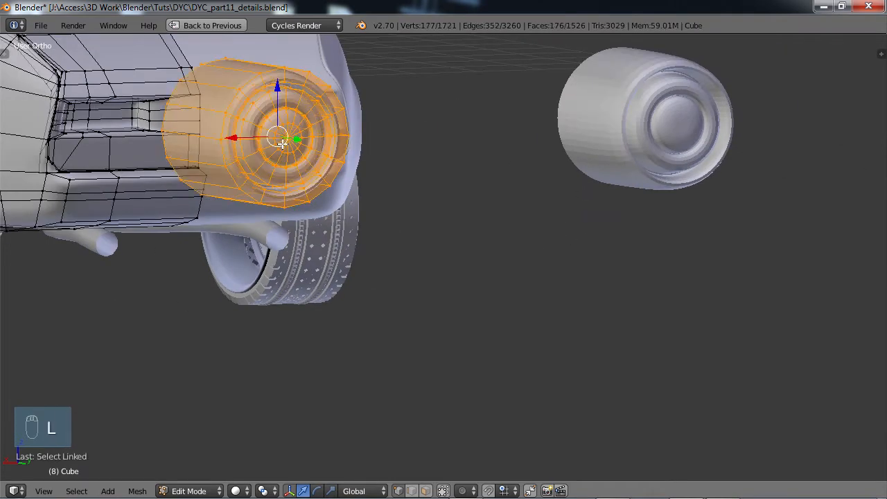
{"action": "key", "text": "w"}
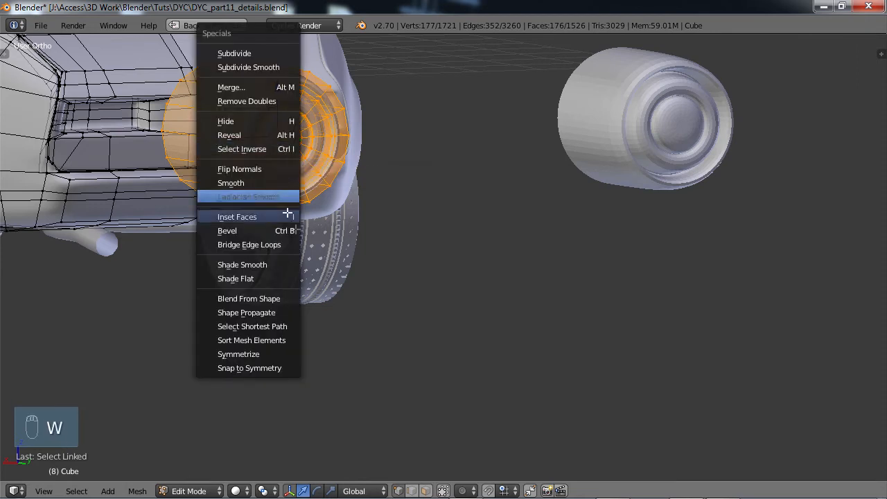
{"action": "left_click", "coordinate": [275, 264]}
{"action": "middle_click_drag", "start_coordinate": [372, 235], "coordinate": [431, 354]}
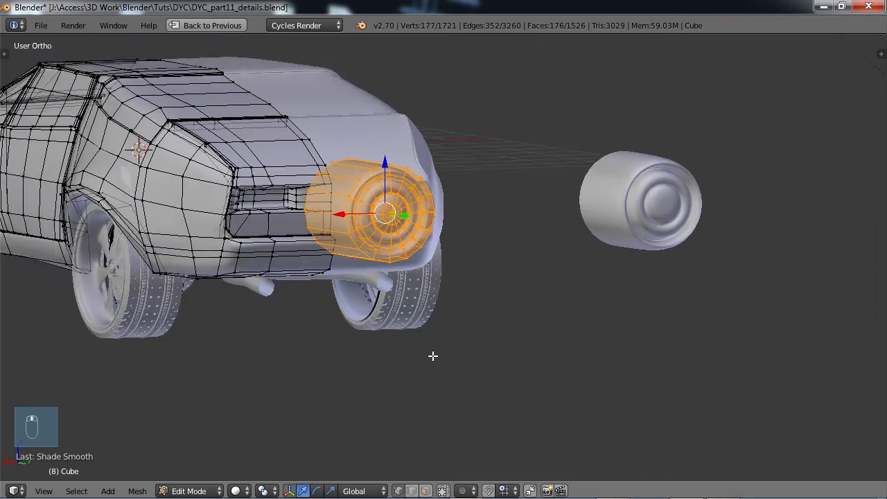
{"action": "scroll", "coordinate": [432, 354], "scroll_direction": "up", "scroll_amount": 3}
{"action": "scroll", "coordinate": [458, 318], "scroll_direction": "up", "scroll_amount": 3}
{"action": "scroll", "coordinate": [584, 280], "scroll_direction": "down", "scroll_amount": 1}
{"action": "middle_click_drag", "start_coordinate": [584, 279], "coordinate": [464, 283], "text": "shift"}
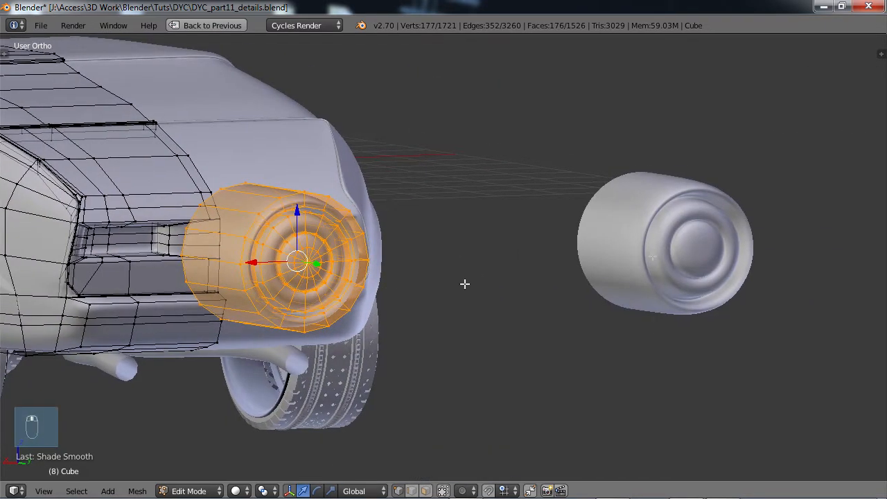
{"action": "middle_click_drag", "start_coordinate": [690, 240], "coordinate": [728, 241], "text": "shift"}
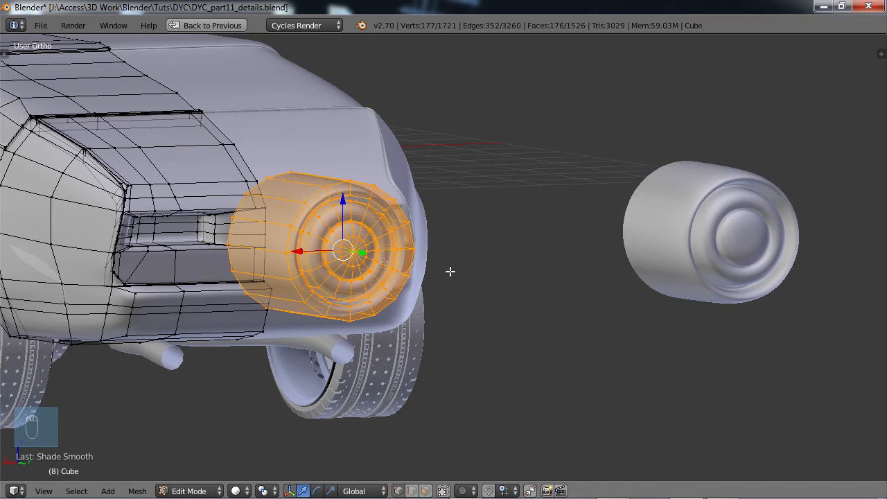
Add two supporting edge loops to the light's flat inner face, one around the central dome and one near its outer edge
{"action": "key", "text": "ctrl+r"}
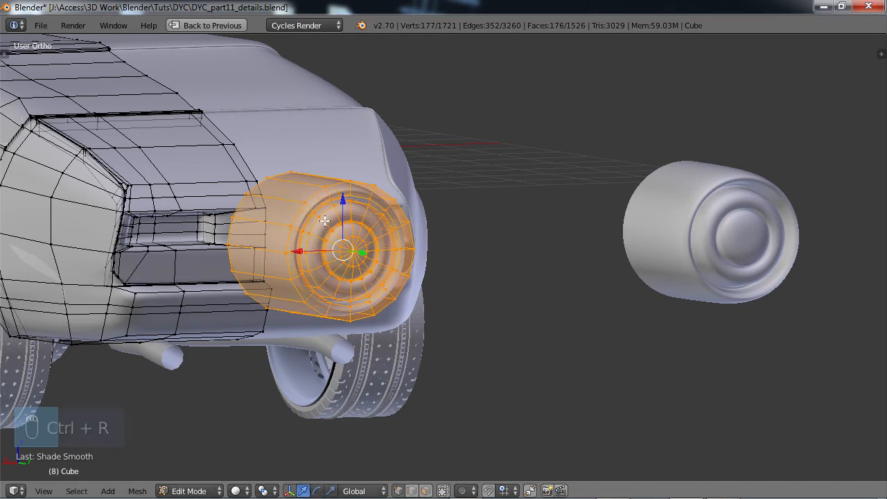
{"action": "left_click", "coordinate": [326, 226]}
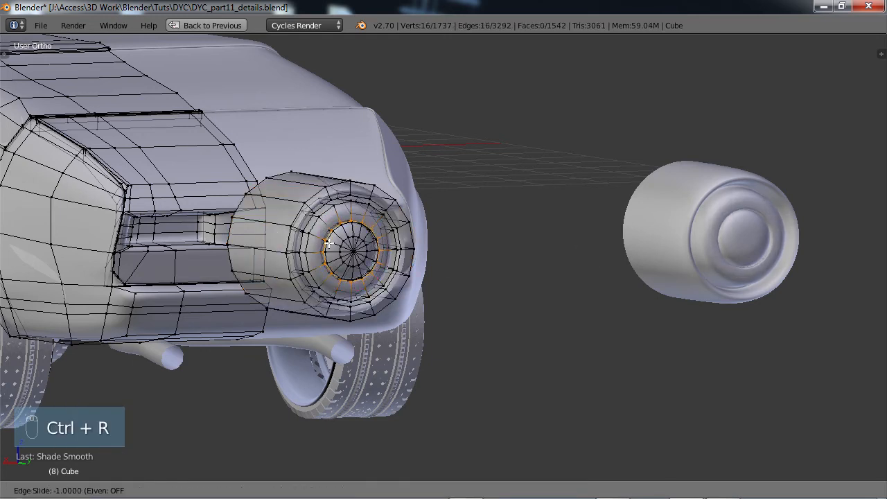
{"action": "left_click", "coordinate": [317, 236]}
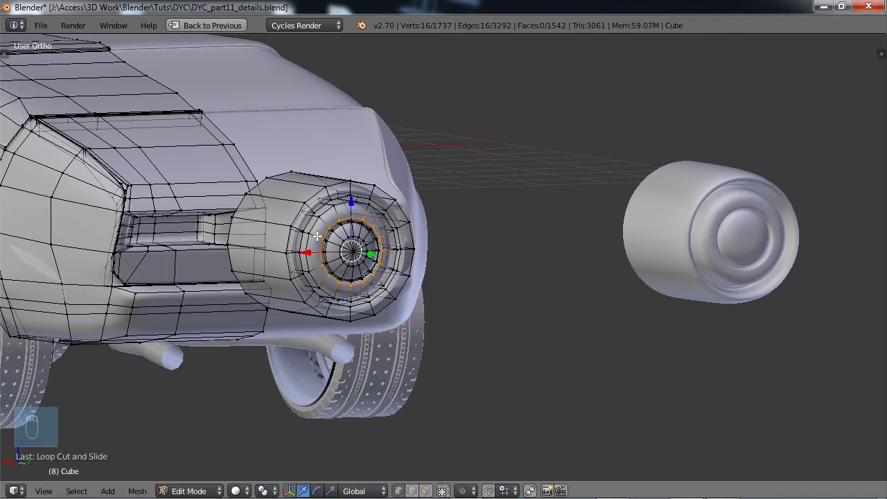
{"action": "key", "text": "ctrl+r"}
{"action": "left_click", "coordinate": [327, 219]}
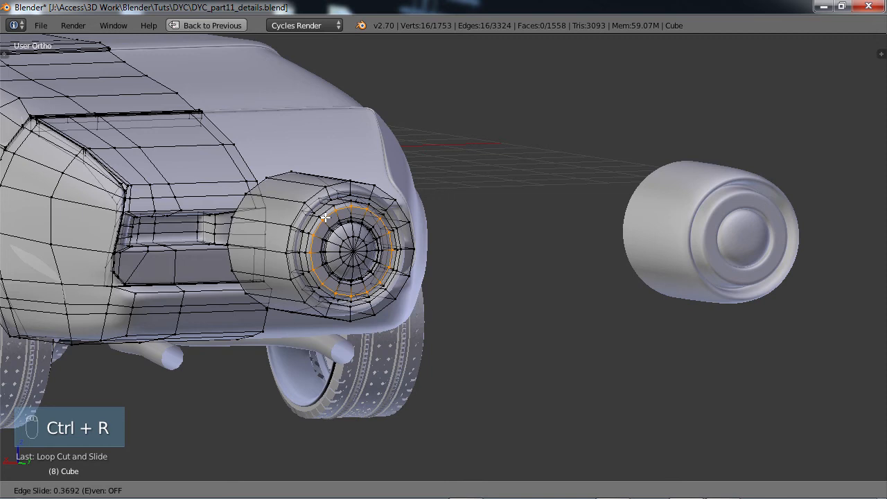
{"action": "left_click", "coordinate": [325, 218]}
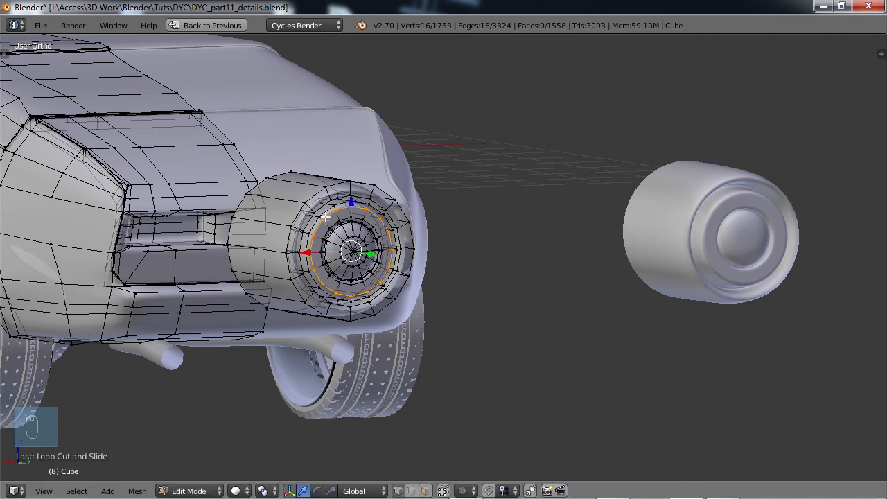
Add two more edge loops in the groove between the light's inner ring and outer rim to sharpen its edges
{"action": "scroll", "coordinate": [325, 217], "scroll_direction": "up", "scroll_amount": 4}
{"action": "middle_click_drag", "start_coordinate": [317, 222], "coordinate": [519, 282], "text": "shift"}
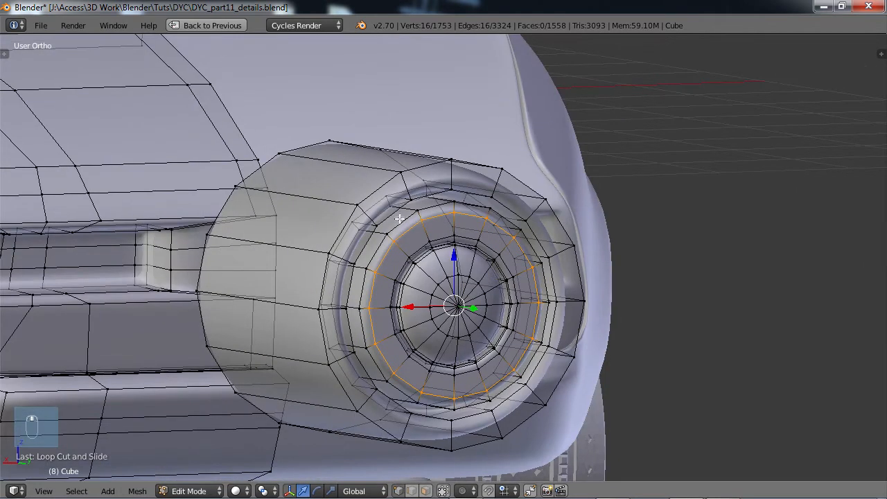
{"action": "key", "text": "ctrl+r"}
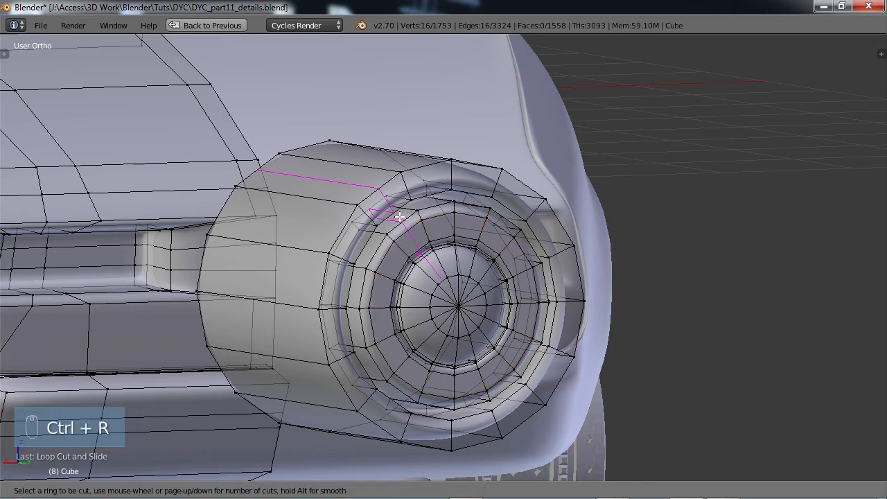
{"action": "left_click", "coordinate": [406, 202]}
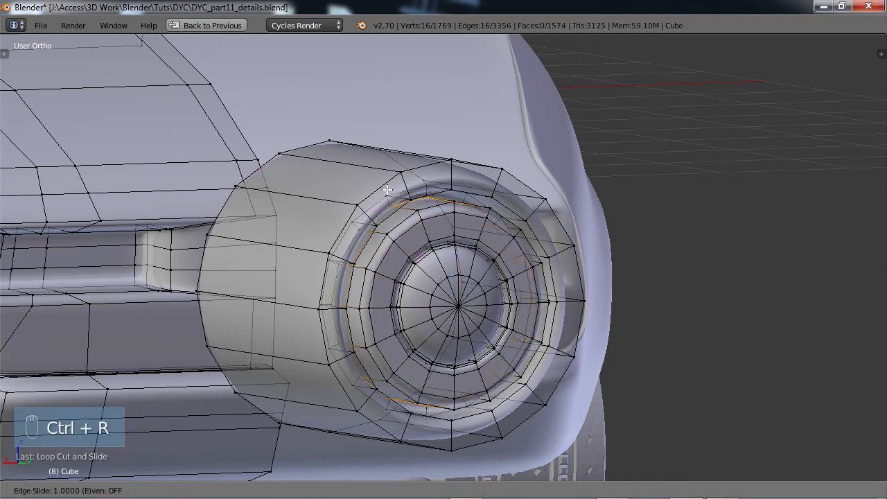
{"action": "left_click", "coordinate": [401, 204]}
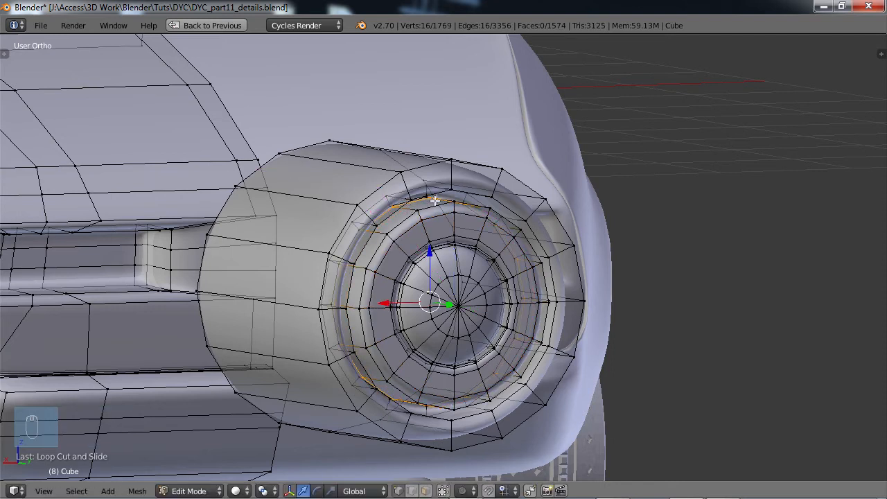
{"action": "key", "text": "ctrl+r"}
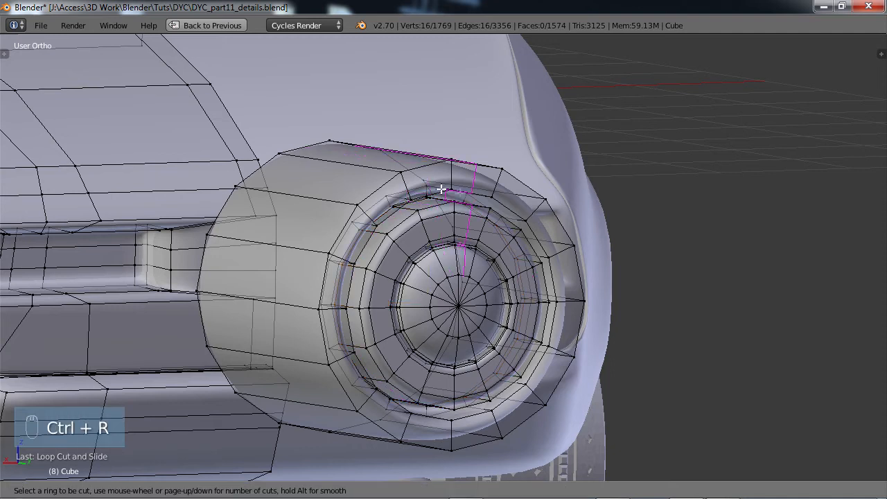
{"action": "left_click", "coordinate": [517, 217]}
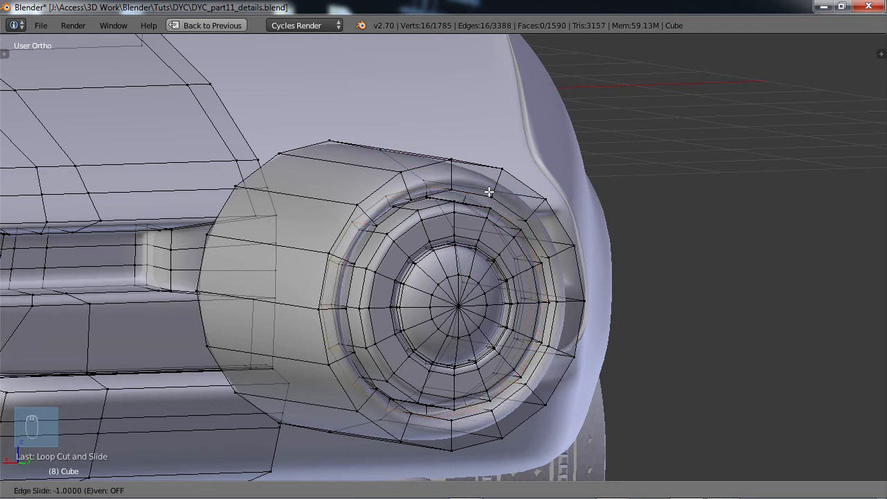
{"action": "left_click", "coordinate": [508, 210]}
Select the whole light and, in the back view, move it down and inward toward the tail light recess
{"action": "scroll", "coordinate": [480, 231], "scroll_direction": "down", "scroll_amount": 6}
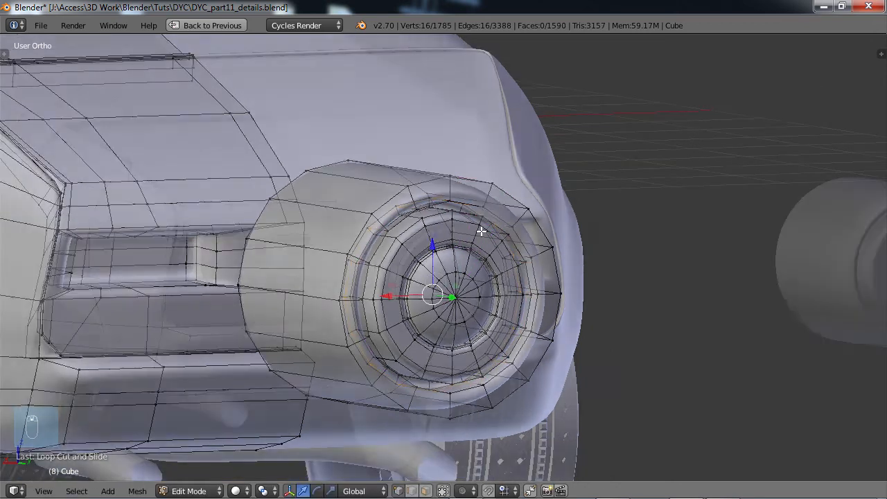
{"action": "middle_click_drag", "start_coordinate": [532, 250], "coordinate": [497, 268]}
{"action": "scroll", "coordinate": [533, 251], "scroll_direction": "down", "scroll_amount": 2}
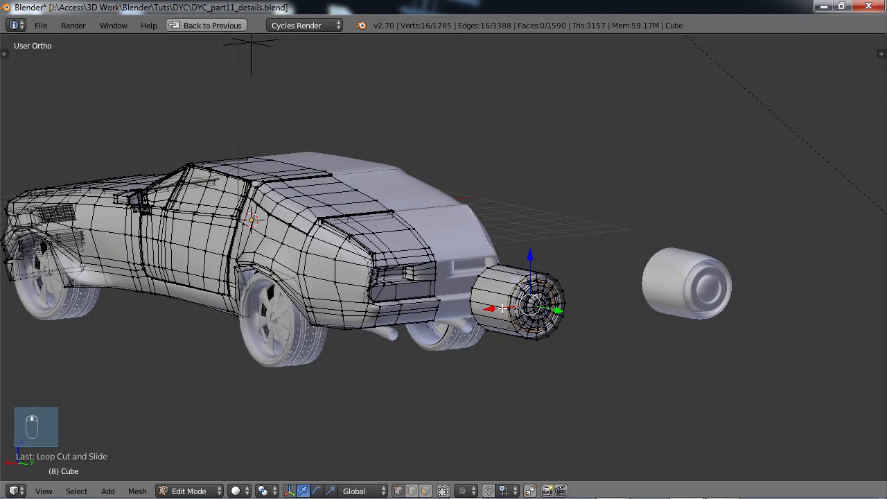
{"action": "left_click", "coordinate": [537, 299]}
{"action": "key", "text": "l"}
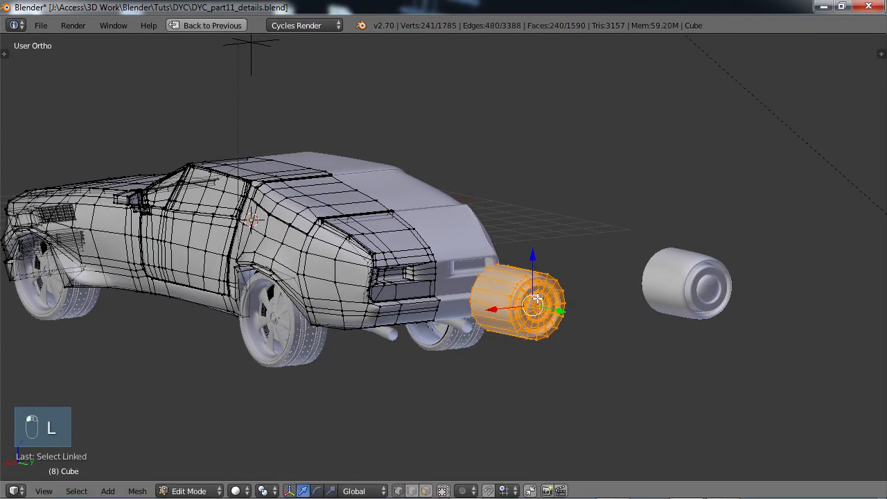
{"action": "scroll", "coordinate": [537, 298], "scroll_direction": "down", "scroll_amount": 2}
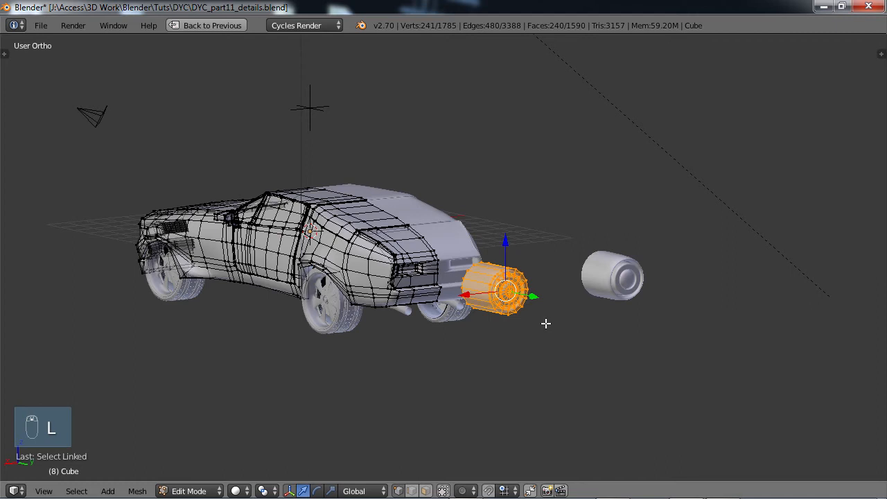
{"action": "key", "text": "ctrl+KP_1"}
{"action": "scroll", "coordinate": [537, 309], "scroll_direction": "up", "scroll_amount": 3}
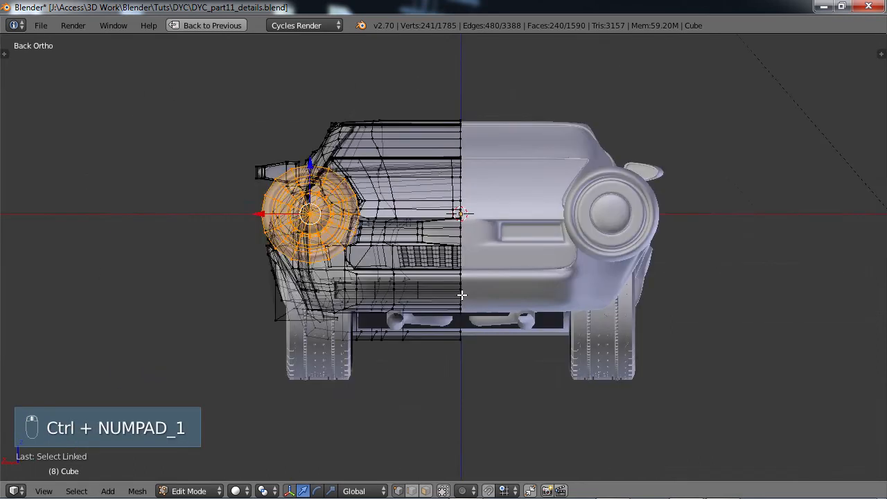
{"action": "middle_click_drag", "start_coordinate": [462, 295], "coordinate": [532, 294], "text": "shift"}
{"action": "left_click_drag", "start_coordinate": [385, 161], "coordinate": [386, 187]}
{"action": "key", "text": "g"}
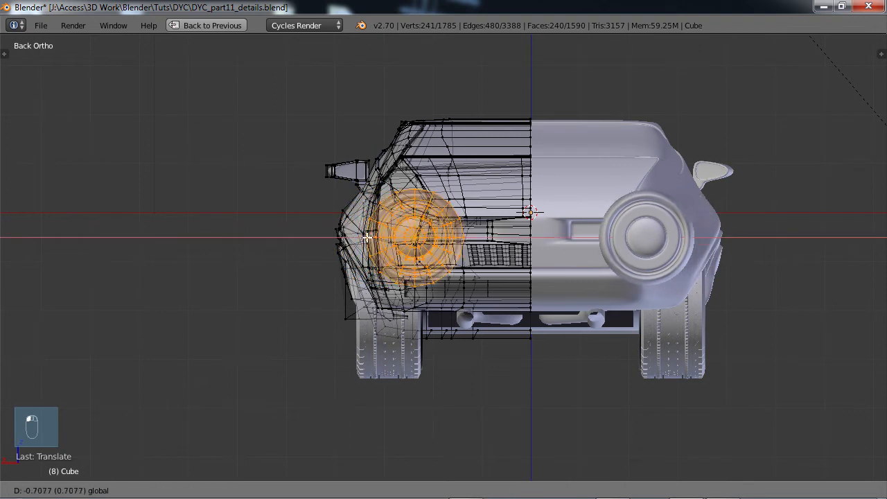
{"action": "left_click", "coordinate": [461, 287]}
Scale the light down to roughly a third of its size and move it inward and up into the tail light recess
{"action": "key", "text": "s"}
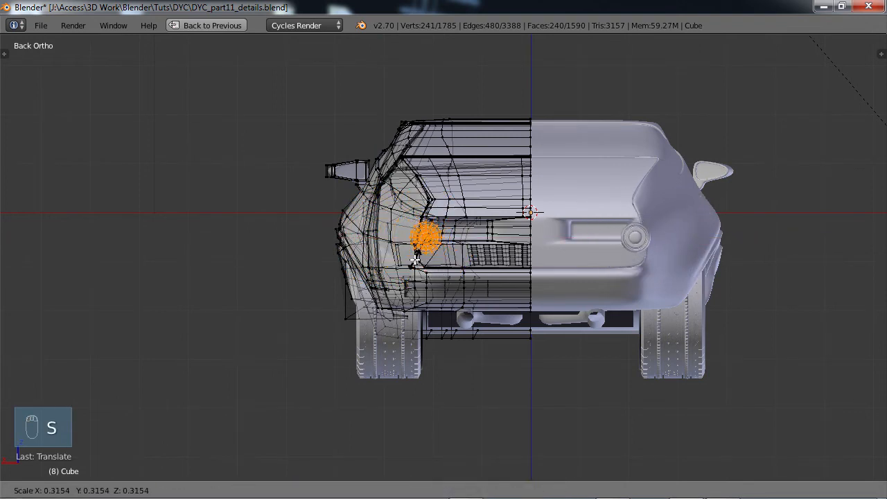
{"action": "left_click", "coordinate": [409, 270]}
{"action": "scroll", "coordinate": [416, 272], "scroll_direction": "up", "scroll_amount": 5}
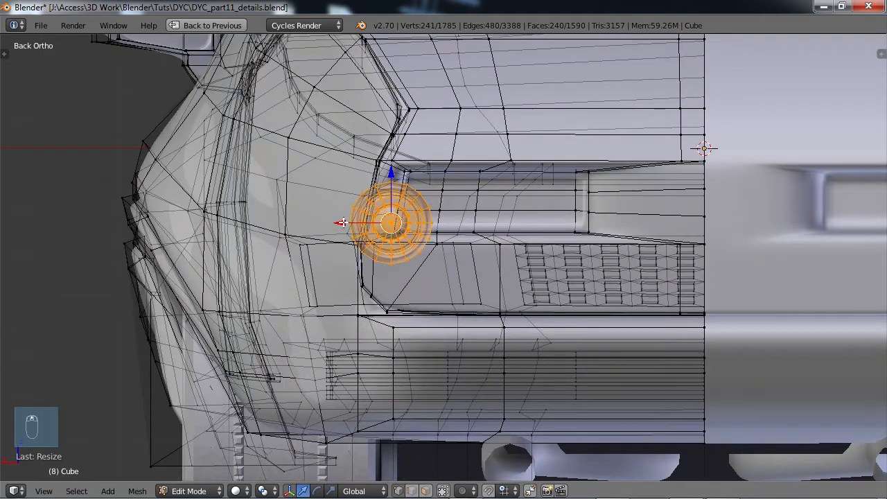
{"action": "left_click_drag", "start_coordinate": [342, 223], "coordinate": [403, 222]}
{"action": "left_click_drag", "start_coordinate": [450, 174], "coordinate": [450, 157]}
Scale the light to about 0.71 to fit the recess height and nudge it slightly upward along Z
{"action": "key", "text": "s"}
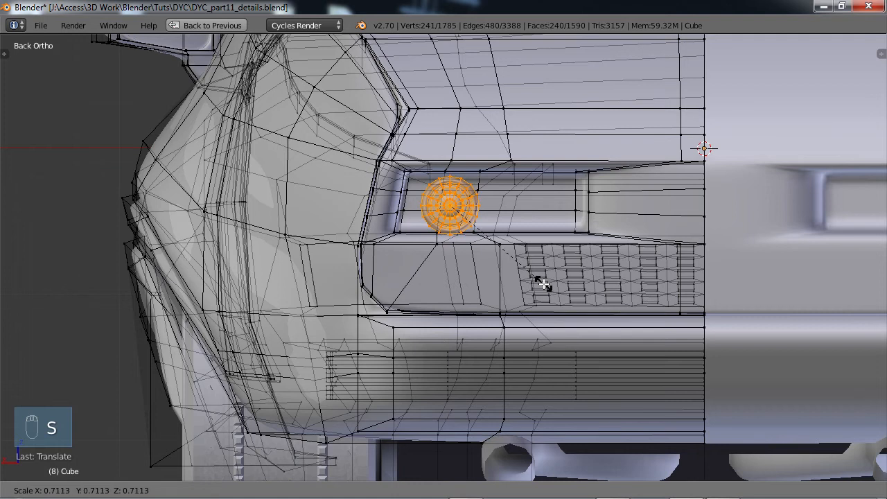
{"action": "left_click", "coordinate": [543, 283]}
{"action": "middle_click_drag", "start_coordinate": [620, 261], "coordinate": [535, 272], "text": "shift"}
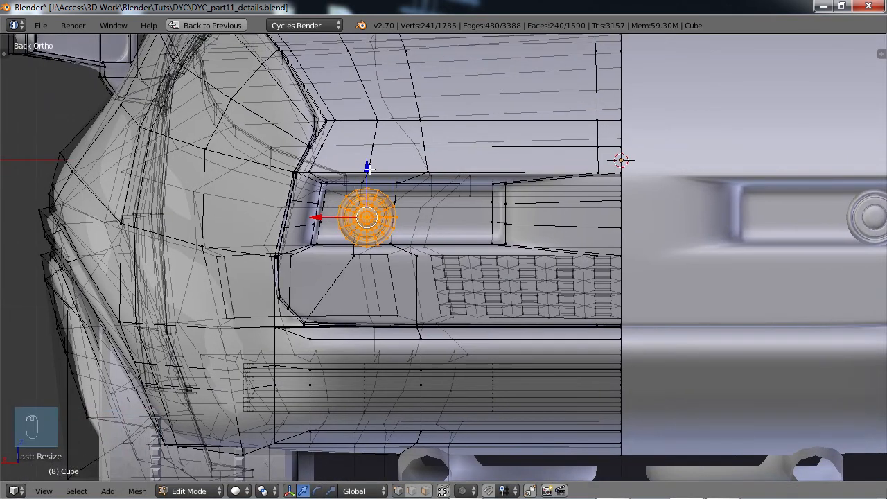
{"action": "left_click_drag", "start_coordinate": [369, 167], "coordinate": [368, 165]}
Move the light forward along the Y axis into the tail light recess so only its front end protrudes
{"action": "middle_click_drag", "start_coordinate": [364, 273], "coordinate": [519, 276]}
{"action": "scroll", "coordinate": [489, 275], "scroll_direction": "down", "scroll_amount": 7}
{"action": "middle_click_drag", "start_coordinate": [766, 291], "coordinate": [575, 300], "text": "shift"}
{"action": "left_click_drag", "start_coordinate": [734, 315], "coordinate": [416, 296]}
{"action": "scroll", "coordinate": [418, 305], "scroll_direction": "up", "scroll_amount": 8}
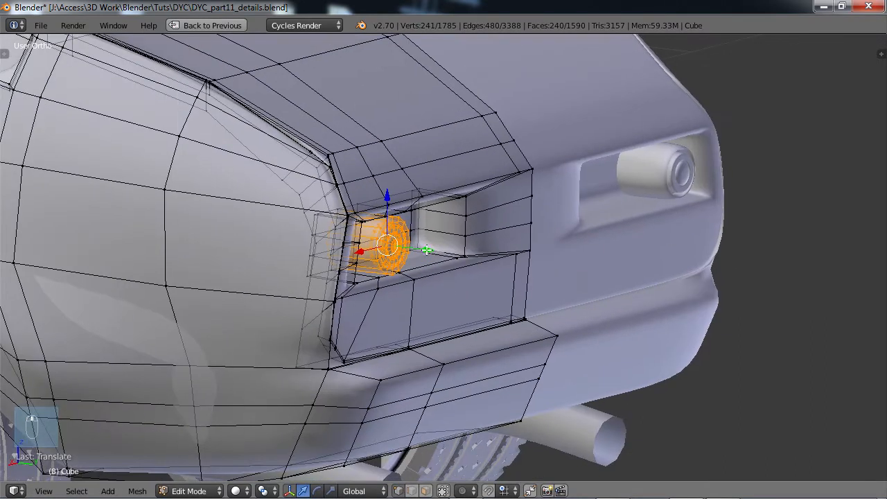
{"action": "left_click_drag", "start_coordinate": [426, 250], "coordinate": [411, 248]}
{"action": "scroll", "coordinate": [450, 273], "scroll_direction": "down", "scroll_amount": 4}
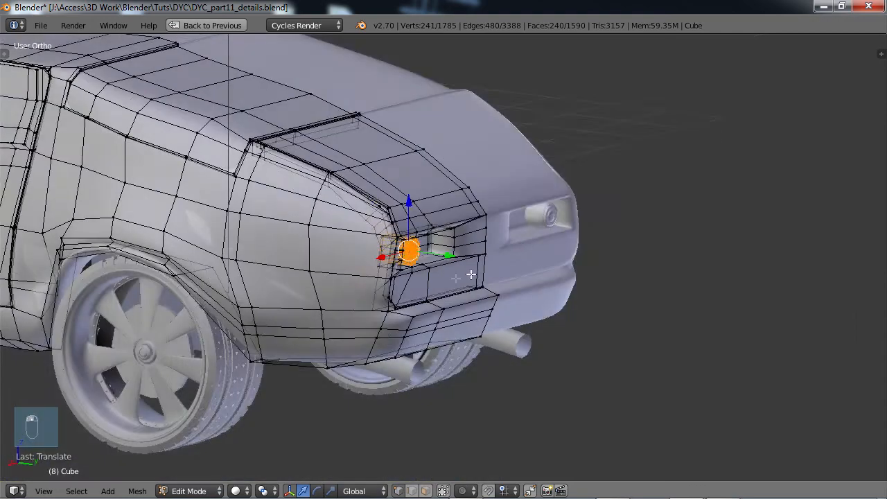
{"action": "middle_click_drag", "start_coordinate": [471, 275], "coordinate": [528, 302]}
{"action": "scroll", "coordinate": [390, 259], "scroll_direction": "up", "scroll_amount": 5}
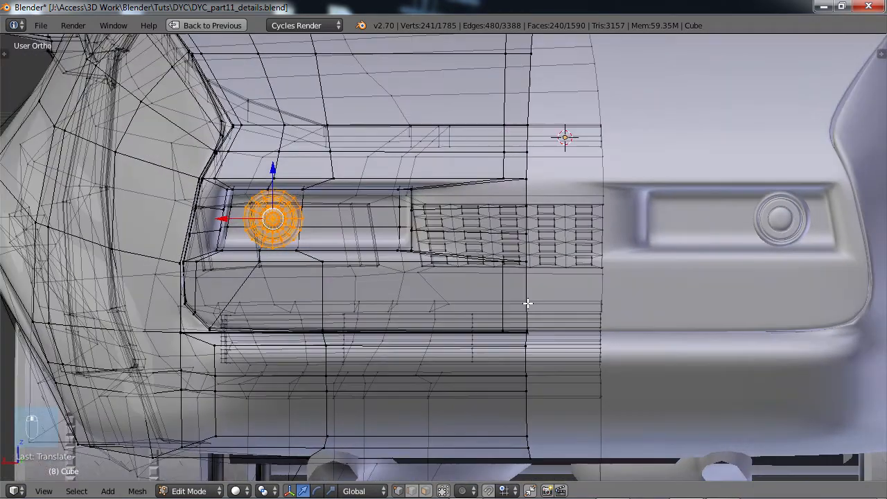
{"action": "middle_click_drag", "start_coordinate": [402, 281], "coordinate": [478, 294]}
{"action": "scroll", "coordinate": [469, 295], "scroll_direction": "up", "scroll_amount": 4}
{"action": "middle_click_drag", "start_coordinate": [348, 274], "coordinate": [443, 284], "text": "shift"}
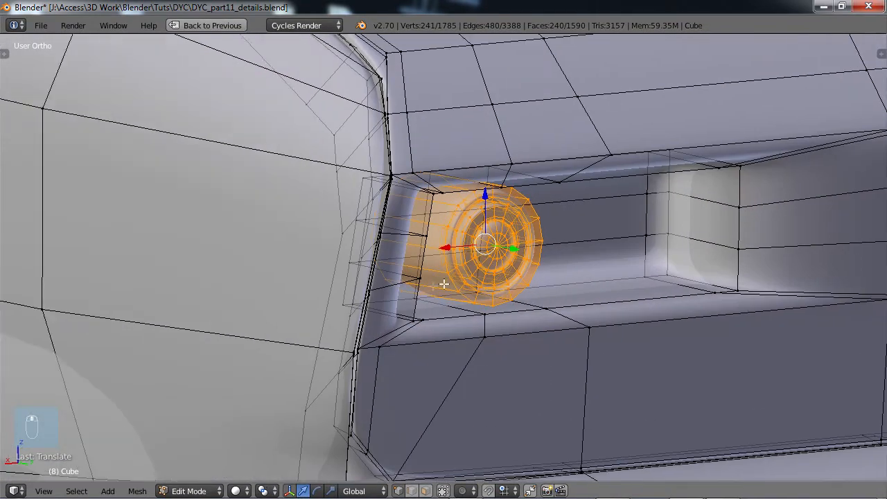
Add a loop cut around the light's barrel and edge-slide it about 0.2 toward the barrel's rear end
{"action": "key", "text": "ctrl+r"}
{"action": "left_click", "coordinate": [430, 251]}
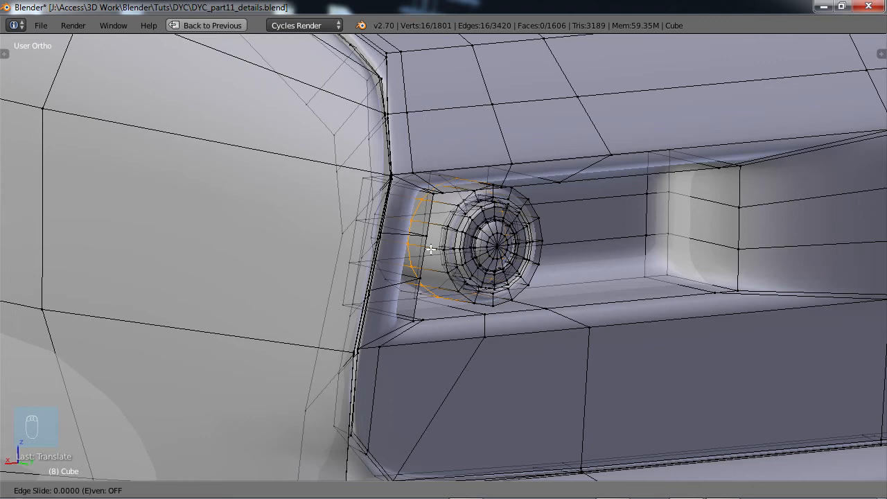
{"action": "left_click", "coordinate": [430, 249]}
{"action": "middle_click_drag", "start_coordinate": [520, 255], "coordinate": [266, 298]}
{"action": "scroll", "coordinate": [266, 297], "scroll_direction": "up", "scroll_amount": 3}
{"action": "middle_click_drag", "start_coordinate": [171, 302], "coordinate": [317, 335], "text": "shift"}
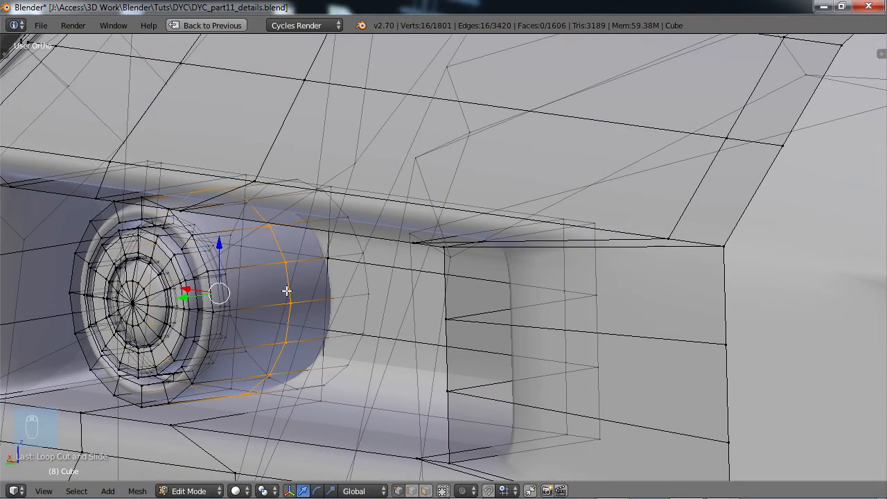
{"action": "key", "text": "g"}
{"action": "key", "text": "g"}
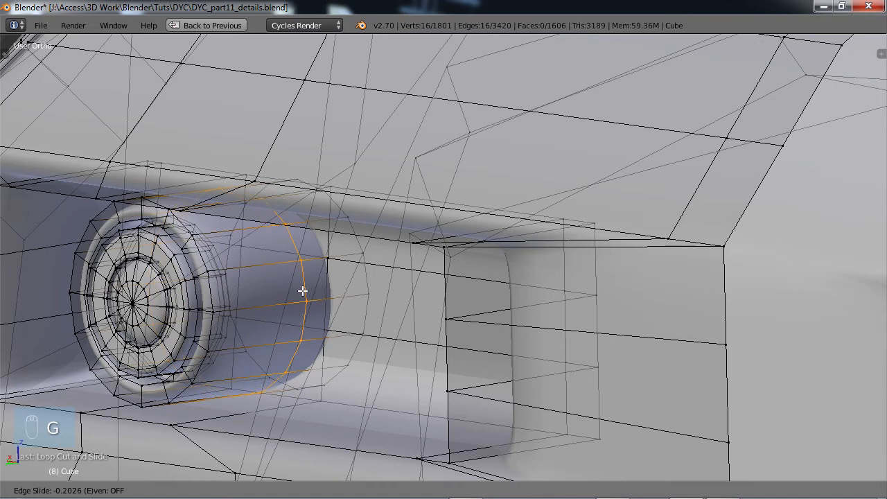
{"action": "left_click", "coordinate": [303, 291]}
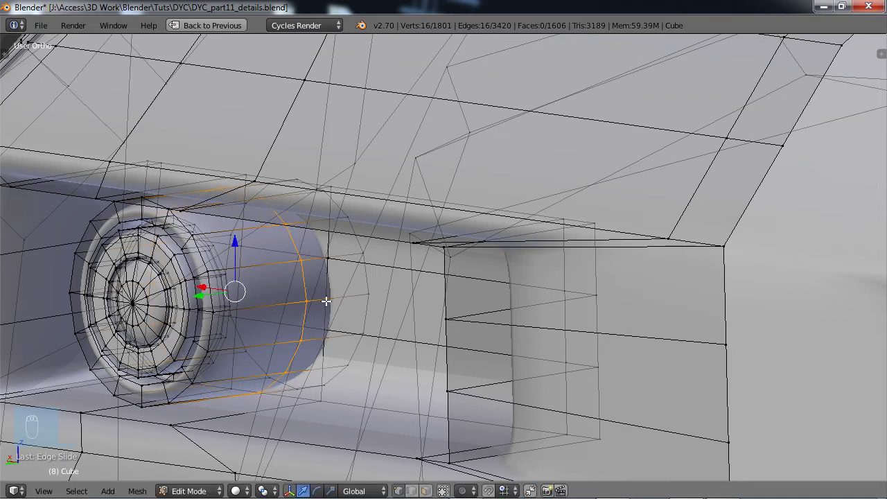
Extrude the ring of faces at the barrel's rear end in place and scale it outward to about 1.04
{"action": "left_click", "coordinate": [366, 278], "text": "alt+shift"}
{"action": "scroll", "coordinate": [351, 298], "scroll_direction": "down", "scroll_amount": 1}
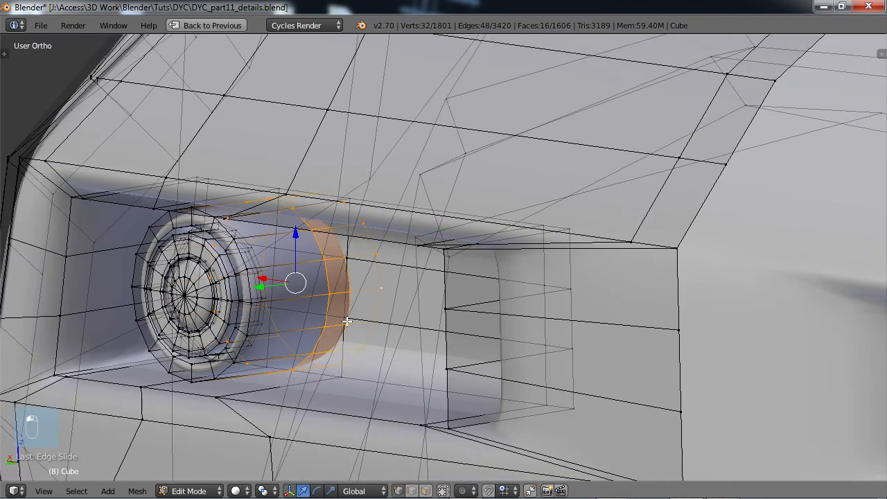
{"action": "middle_click_drag", "start_coordinate": [347, 322], "coordinate": [359, 321]}
{"action": "key", "text": "e"}
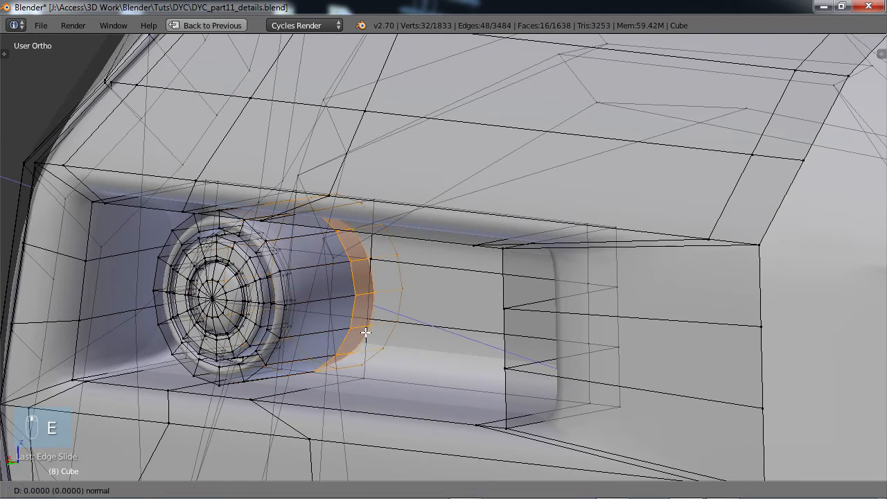
{"action": "right_click", "coordinate": [365, 333]}
{"action": "key", "text": "s"}
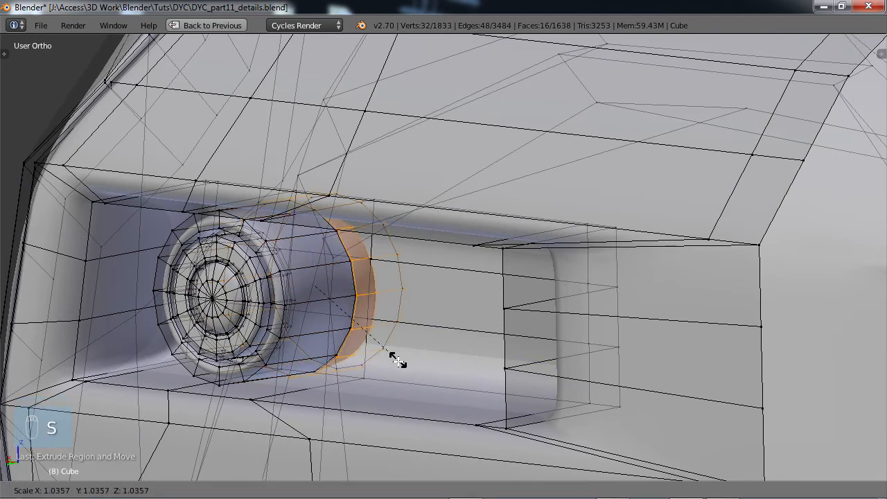
{"action": "left_click", "coordinate": [398, 360]}
Extrude the rear ring twice more, scaling it to about 1.23 and then 1.03 to form a wide flange
{"action": "key", "text": "e"}
{"action": "left_click", "coordinate": [399, 361]}
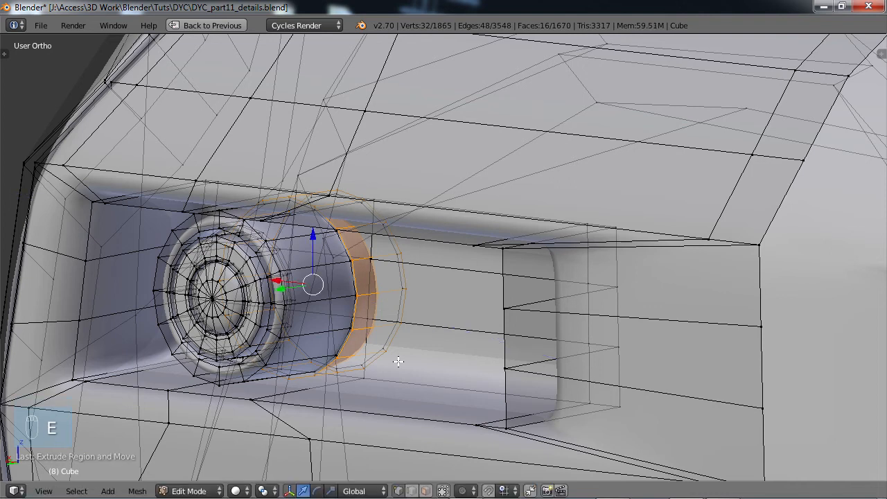
{"action": "key", "text": "s"}
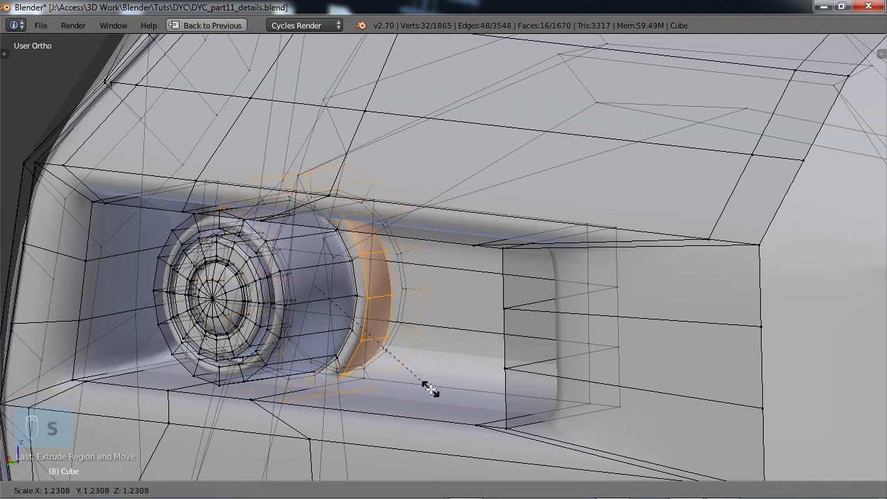
{"action": "left_click", "coordinate": [429, 388]}
{"action": "key", "text": "e"}
{"action": "key", "text": "s"}
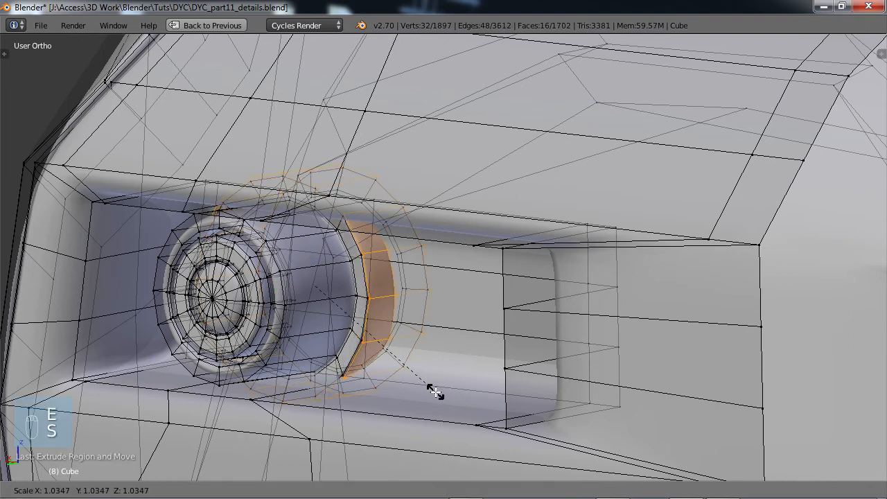
{"action": "left_click", "coordinate": [436, 392]}
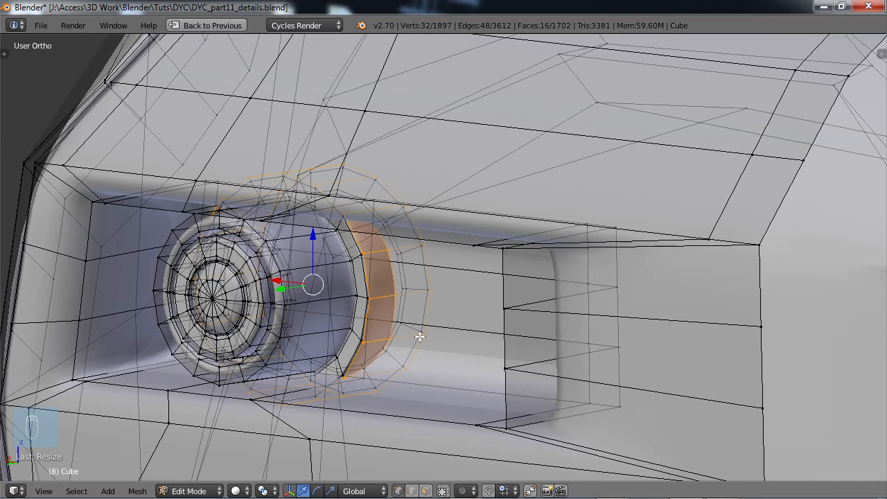
Try to narrow the flange's outer face ring along Y, extrude it in place and scale it to about 1.04
{"action": "middle_click_drag", "start_coordinate": [420, 336], "coordinate": [432, 360]}
{"action": "key", "text": "s"}
{"action": "key", "text": "y"}
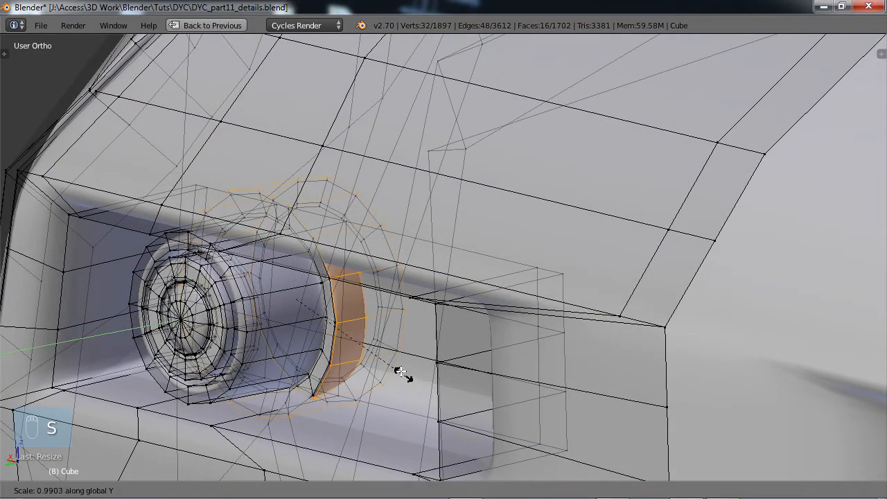
{"action": "left_click", "coordinate": [357, 338]}
{"action": "key", "text": "e"}
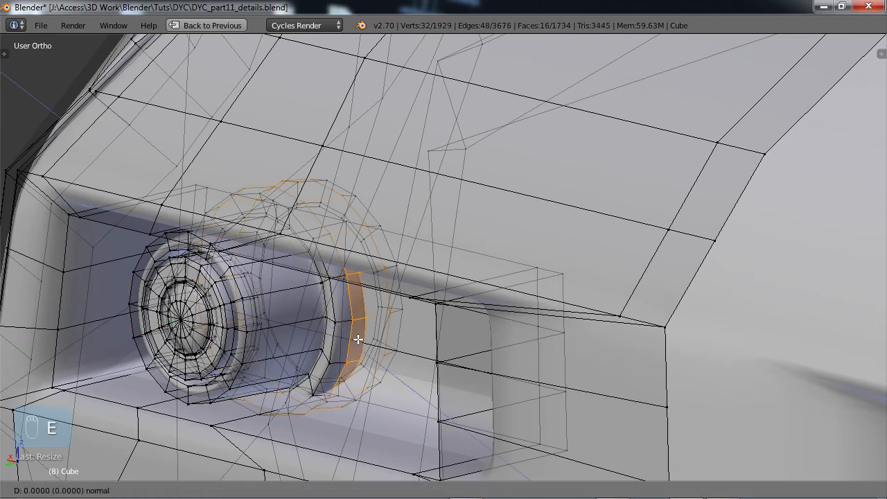
{"action": "right_click", "coordinate": [358, 340]}
{"action": "key", "text": "s"}
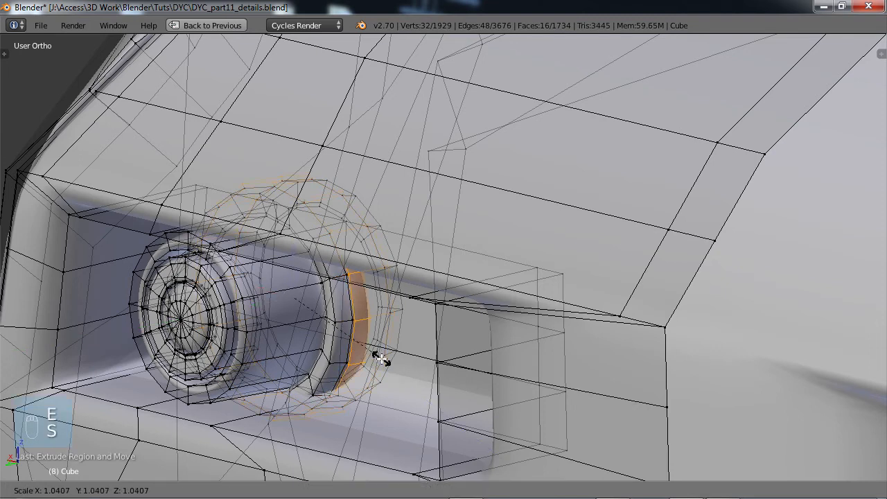
{"action": "left_click", "coordinate": [381, 358]}
Check the smoothed light in Object Mode, then undo the last flange extrusion and the Y-axis narrowing
{"action": "scroll", "coordinate": [381, 361], "scroll_direction": "down", "scroll_amount": 1}
{"action": "key", "text": "Tab"}
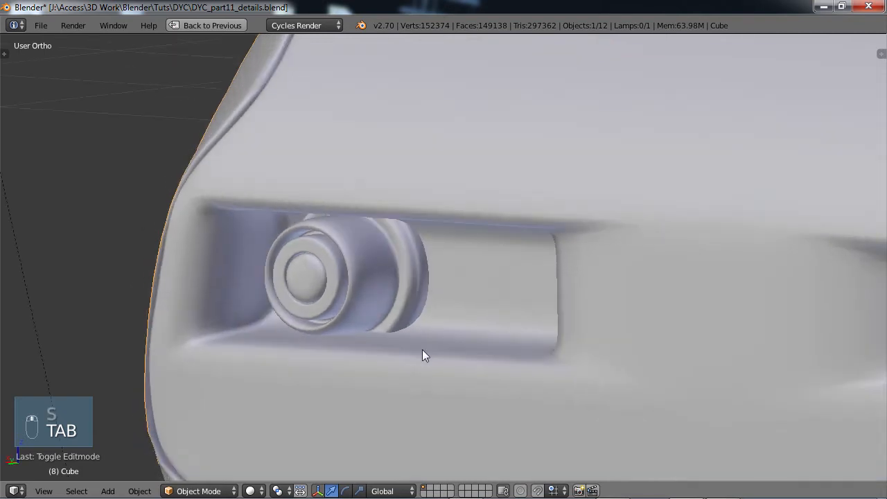
{"action": "mouse_move", "coordinate": [422, 351]}
{"action": "middle_mouse_down"}
{"action": "mouse_move", "coordinate": [441, 331]}
{"action": "mouse_move", "coordinate": [485, 335]}
{"action": "mouse_move", "coordinate": [448, 357]}
{"action": "mouse_move", "coordinate": [421, 358]}
{"action": "middle_mouse_up"}
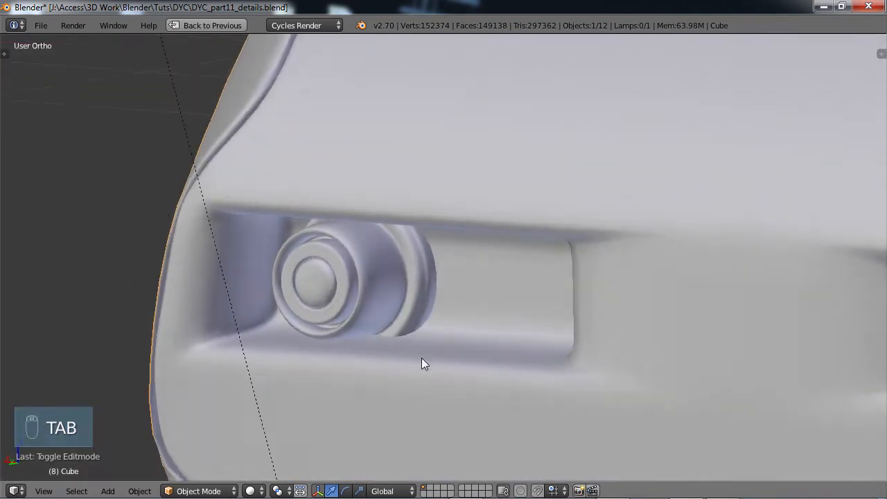
{"action": "key", "text": "Tab"}
{"action": "scroll", "coordinate": [412, 326], "scroll_direction": "up", "scroll_amount": 2}
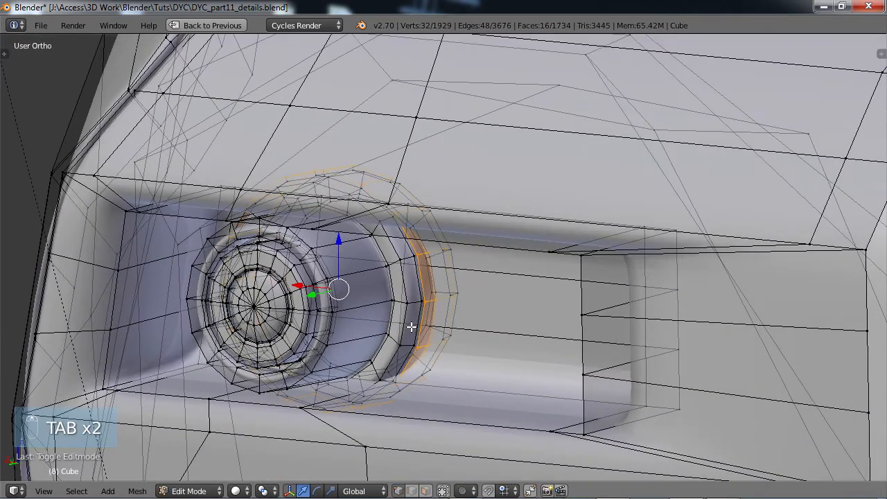
{"action": "key", "text": "ctrl+z"}
{"action": "key", "text": "ctrl+z"}
{"action": "key", "text": "ctrl+z"}
{"action": "key", "text": "ctrl+z"}
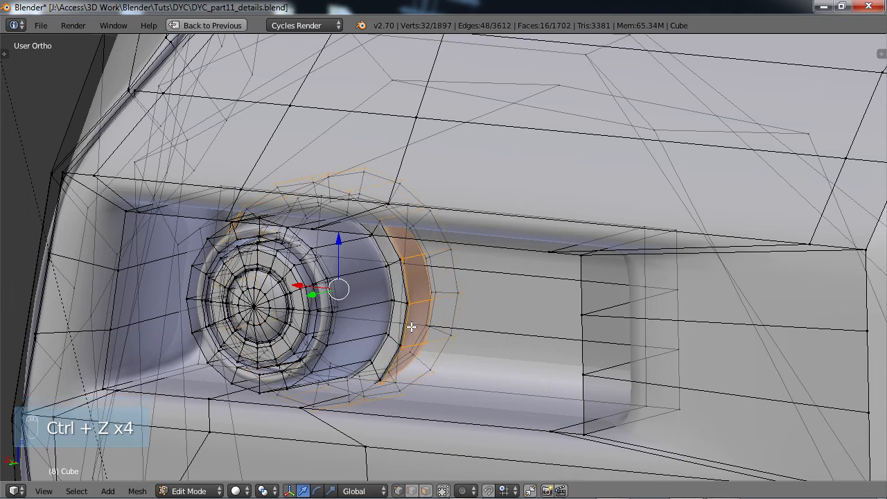
Examine in Object Mode how the flanged light fits the tail light recess when seen from behind
{"action": "scroll", "coordinate": [411, 326], "scroll_direction": "down", "scroll_amount": 1}
{"action": "key", "text": "Tab"}
{"action": "scroll", "coordinate": [436, 334], "scroll_direction": "up", "scroll_amount": 2}
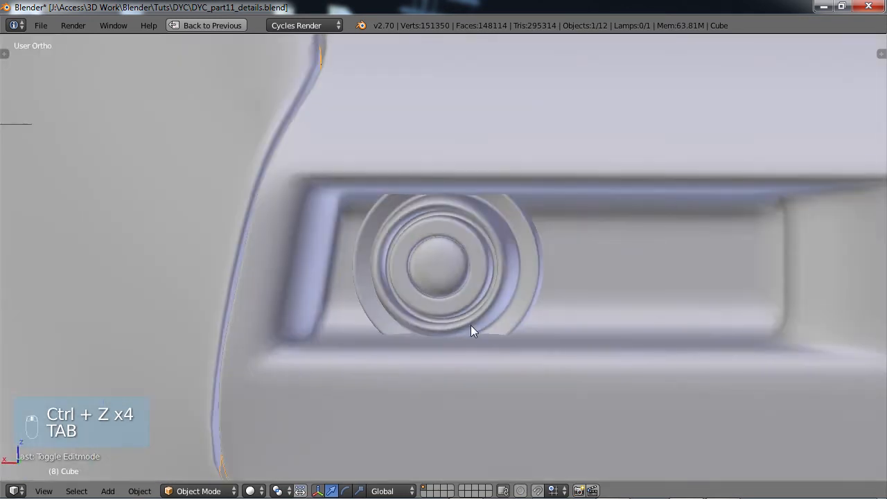
{"action": "scroll", "coordinate": [478, 327], "scroll_direction": "down", "scroll_amount": 1}
{"action": "scroll", "coordinate": [474, 322], "scroll_direction": "down", "scroll_amount": 3}
{"action": "scroll", "coordinate": [486, 321], "scroll_direction": "up", "scroll_amount": 2}
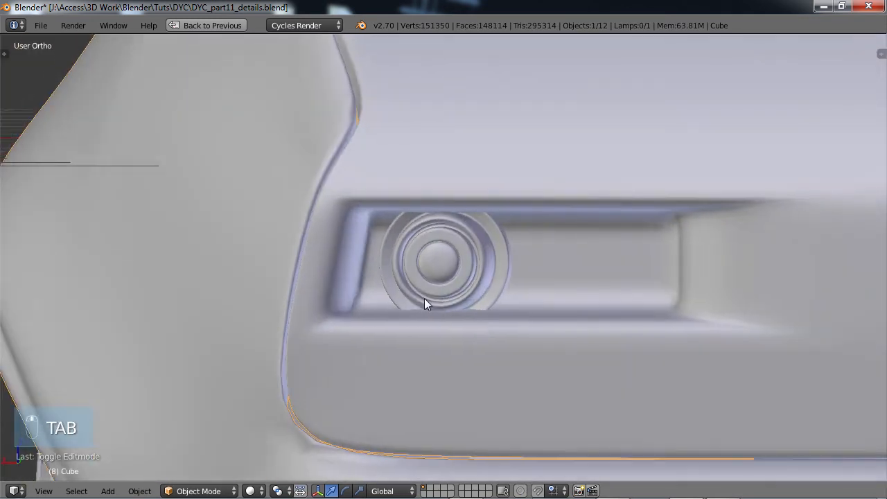
{"action": "scroll", "coordinate": [494, 305], "scroll_direction": "up", "scroll_amount": 2}
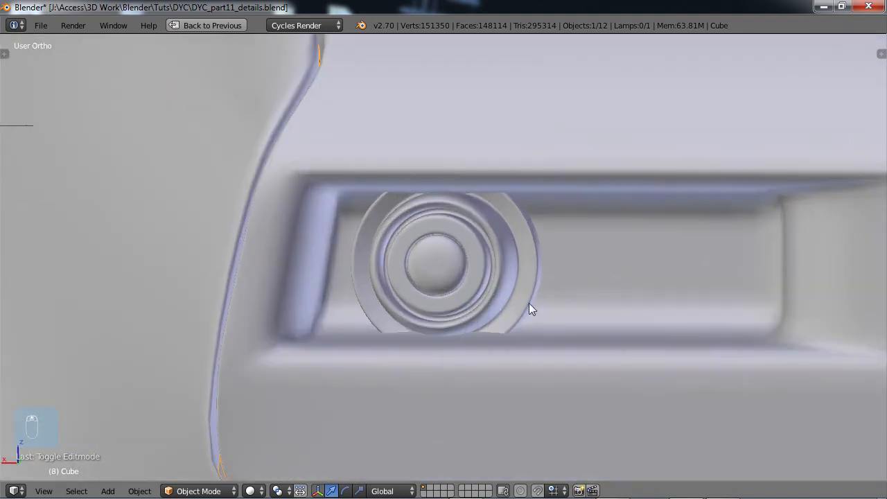
{"action": "scroll", "coordinate": [543, 305], "scroll_direction": "down", "scroll_amount": 5}
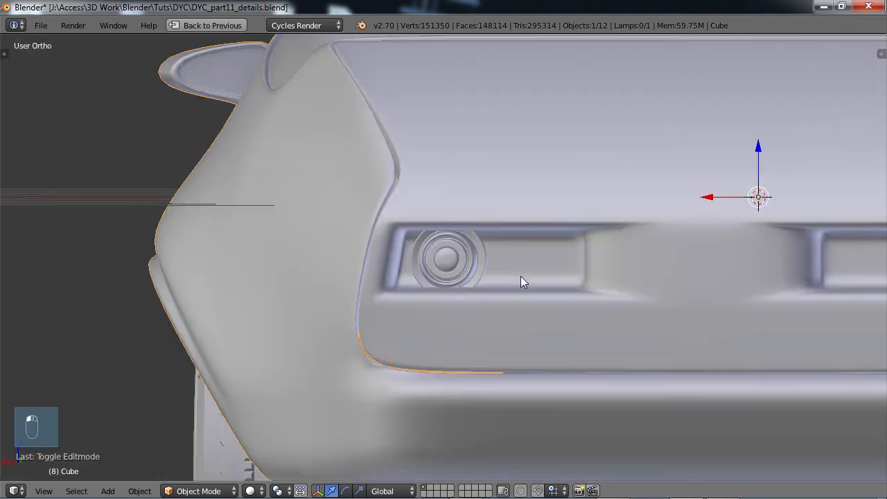
Select the whole light and scale it down to about 0.76 so the flange fits the recess height
{"action": "key", "text": "Tab"}
{"action": "scroll", "coordinate": [521, 277], "scroll_direction": "up", "scroll_amount": 2}
{"action": "right_click", "coordinate": [521, 261]}
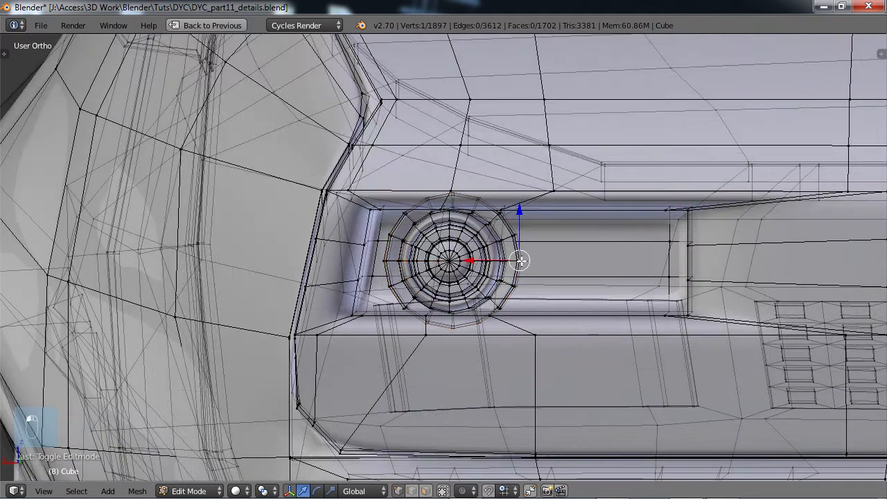
{"action": "key", "text": "l"}
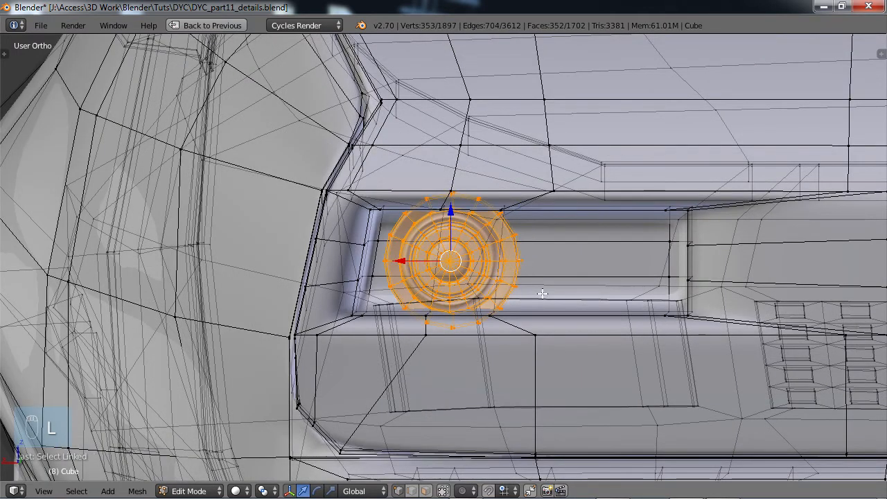
{"action": "key", "text": "s"}
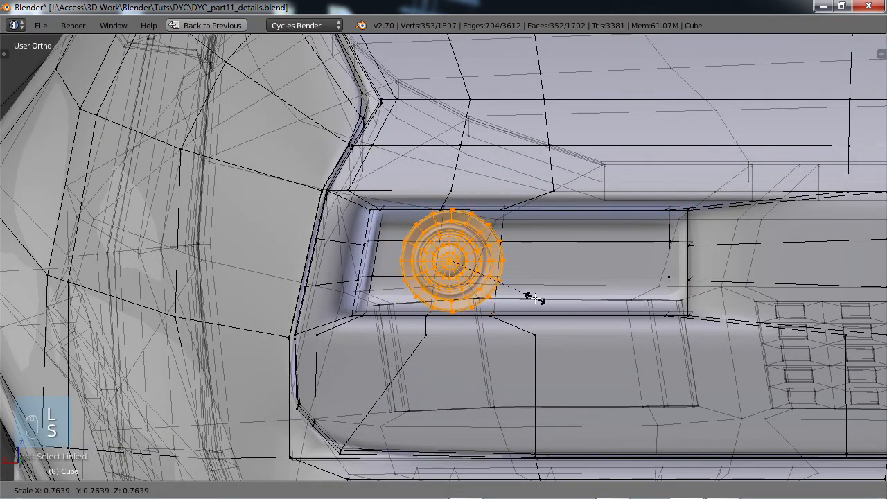
{"action": "left_click", "coordinate": [535, 298]}
Move the light about 0.06 along the Y axis, deeper into the tail light recess
{"action": "key", "text": "Tab"}
{"action": "scroll", "coordinate": [542, 300], "scroll_direction": "down", "scroll_amount": 5}
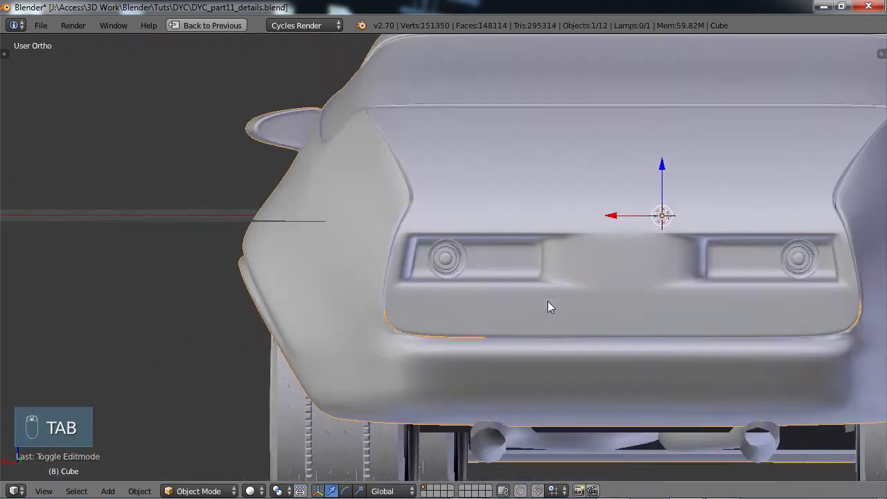
{"action": "middle_click_drag", "start_coordinate": [546, 305], "coordinate": [451, 306]}
{"action": "scroll", "coordinate": [451, 309], "scroll_direction": "up", "scroll_amount": 6}
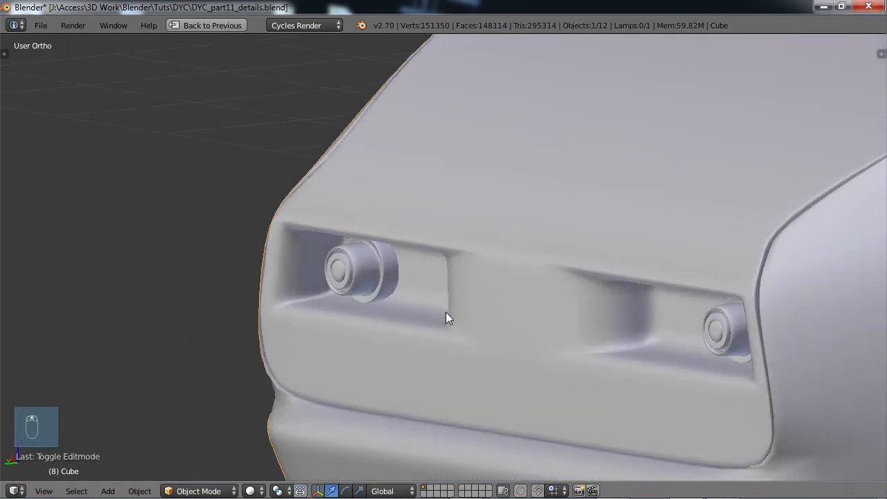
{"action": "key", "text": "Tab"}
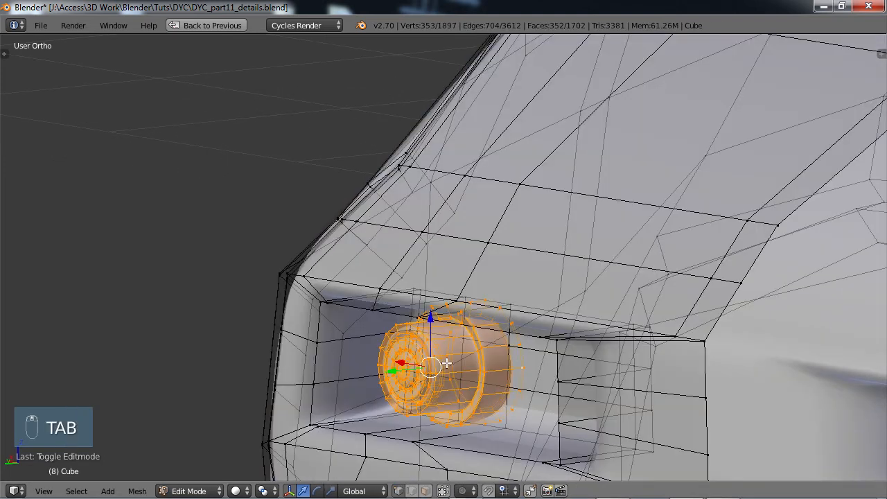
{"action": "key", "text": "g"}
{"action": "key", "text": "y"}
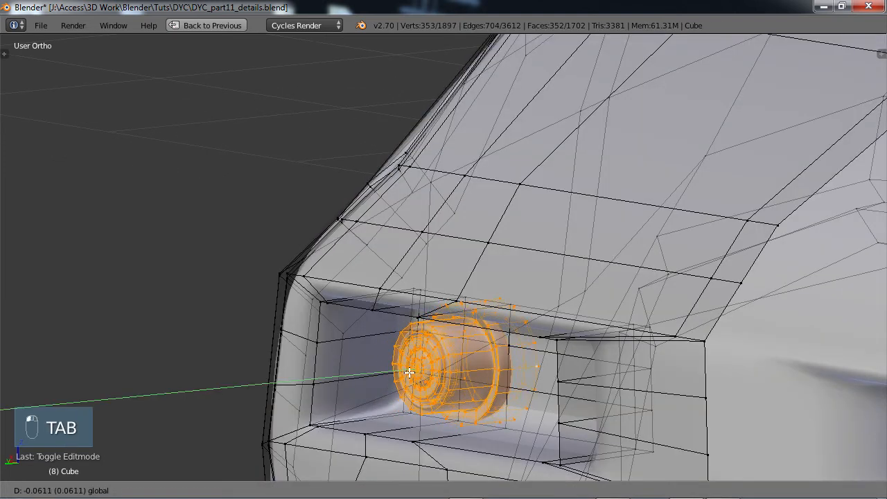
{"action": "left_click", "coordinate": [409, 372]}
Duplicate the light in the back view and move the copy along X, beside the original in the recess
{"action": "scroll", "coordinate": [409, 373], "scroll_direction": "down", "scroll_amount": 3}
{"action": "middle_click_drag", "start_coordinate": [409, 372], "coordinate": [547, 349]}
{"action": "scroll", "coordinate": [717, 367], "scroll_direction": "down", "scroll_amount": 4}
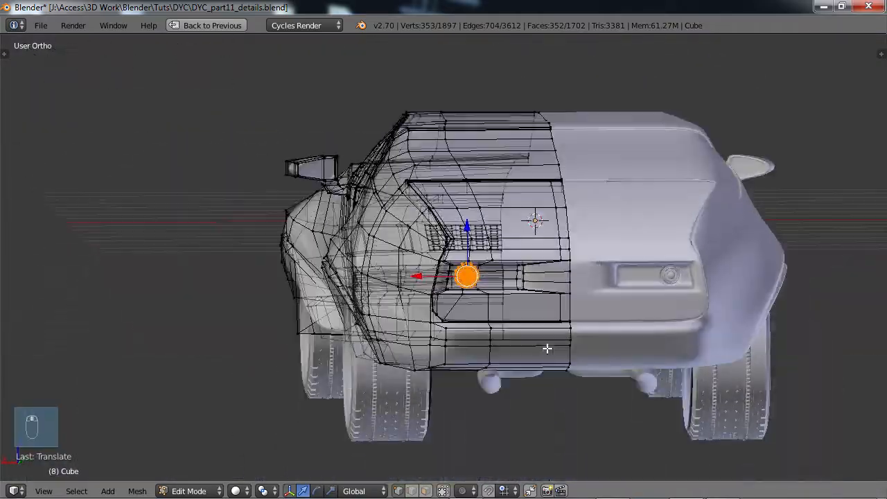
{"action": "scroll", "coordinate": [547, 348], "scroll_direction": "up", "scroll_amount": 4}
{"action": "key", "text": "ctrl+KP_1"}
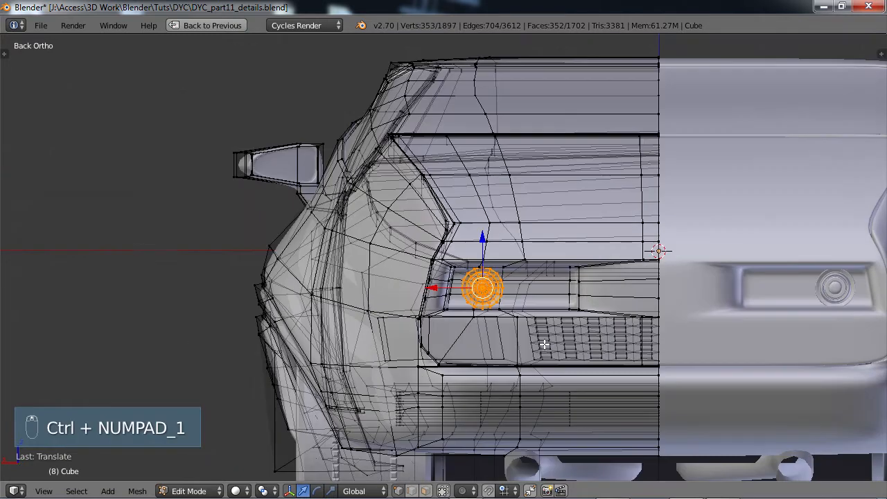
{"action": "scroll", "coordinate": [549, 343], "scroll_direction": "up", "scroll_amount": 3}
{"action": "middle_click_drag", "start_coordinate": [548, 343], "coordinate": [421, 316], "text": "shift"}
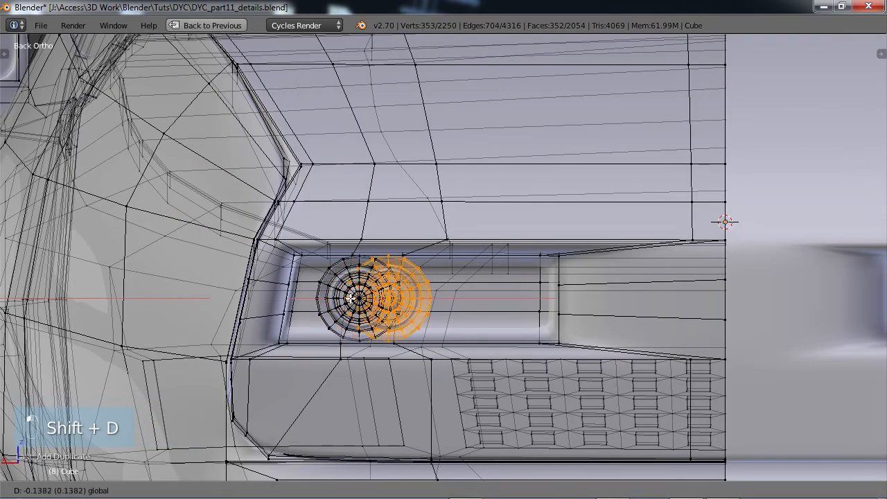
{"action": "left_click", "coordinate": [421, 298]}
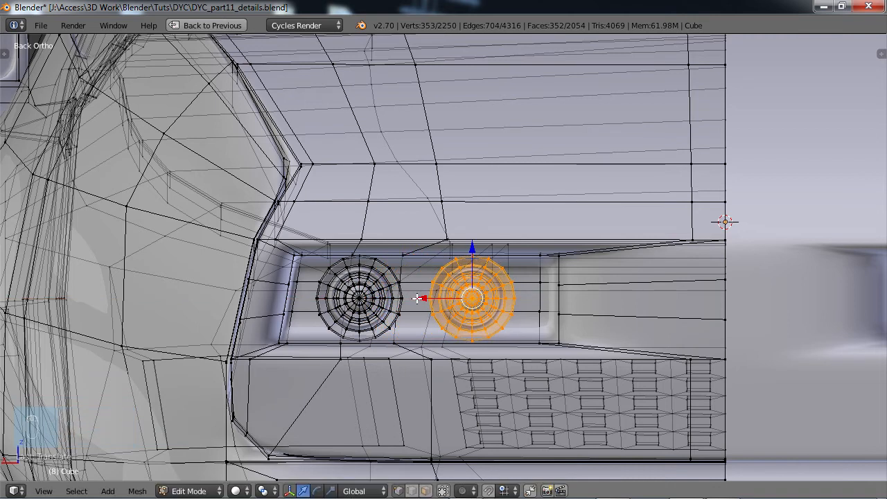
Deselect the mesh, return to Object Mode and examine the paired round lights in the tail light recesses
{"action": "scroll", "coordinate": [465, 322], "scroll_direction": "down", "scroll_amount": 4}
{"action": "key", "text": "Tab"}
{"action": "scroll", "coordinate": [465, 322], "scroll_direction": "down", "scroll_amount": 5}
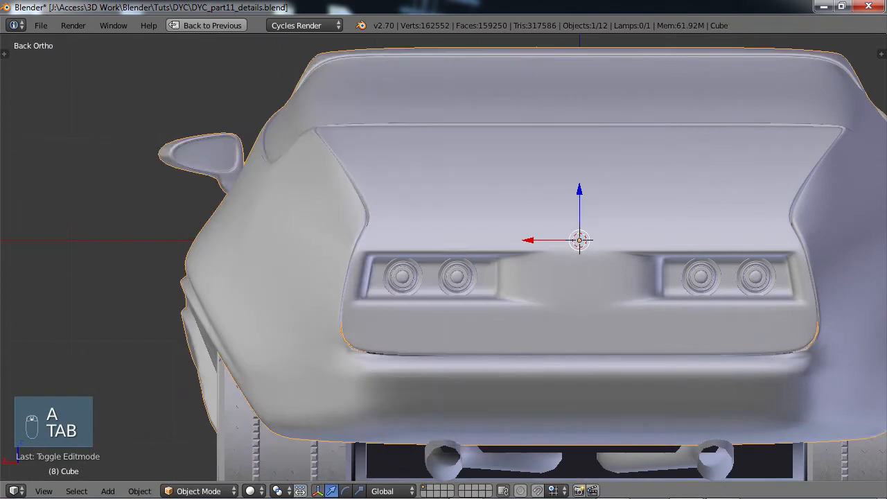
{"action": "middle_click_drag", "start_coordinate": [465, 327], "coordinate": [507, 340]}
{"action": "scroll", "coordinate": [485, 340], "scroll_direction": "up", "scroll_amount": 6}
{"action": "scroll", "coordinate": [623, 341], "scroll_direction": "up", "scroll_amount": 3}
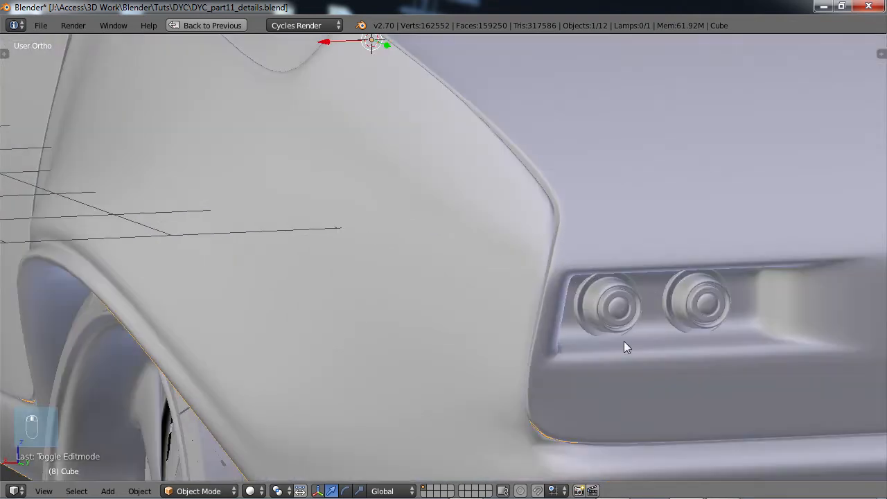
Add a loop cut around the tail light recess and slide it about 0.86 toward the recess opening to sharpen its border
{"action": "scroll", "coordinate": [506, 304], "scroll_direction": "up", "scroll_amount": 3}
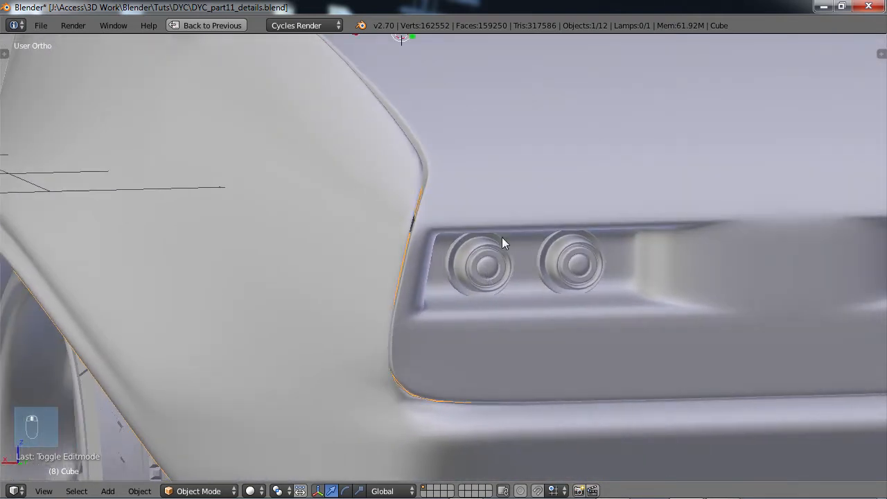
{"action": "middle_click_drag", "start_coordinate": [501, 237], "coordinate": [477, 224]}
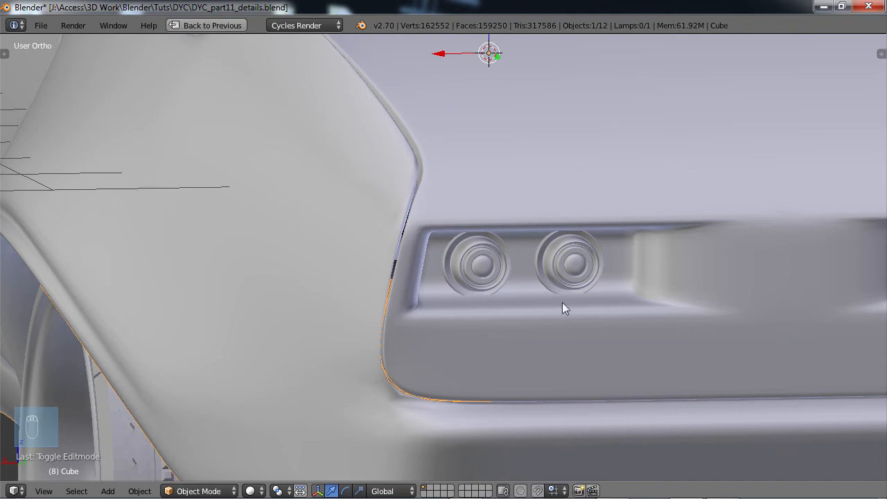
{"action": "scroll", "coordinate": [561, 302], "scroll_direction": "down", "scroll_amount": 2}
{"action": "middle_click_drag", "start_coordinate": [778, 295], "coordinate": [588, 278], "text": "shift"}
{"action": "scroll", "coordinate": [500, 286], "scroll_direction": "up", "scroll_amount": 2}
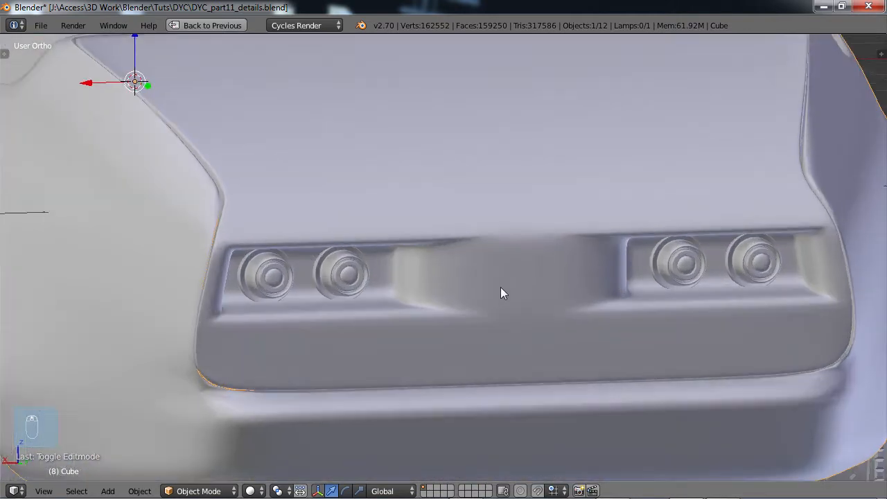
{"action": "scroll", "coordinate": [476, 284], "scroll_direction": "down", "scroll_amount": 2}
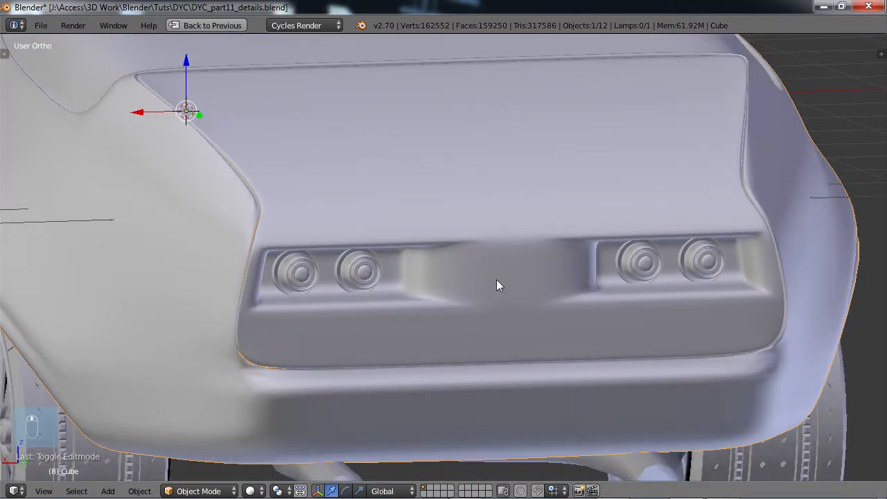
{"action": "key", "text": "Tab"}
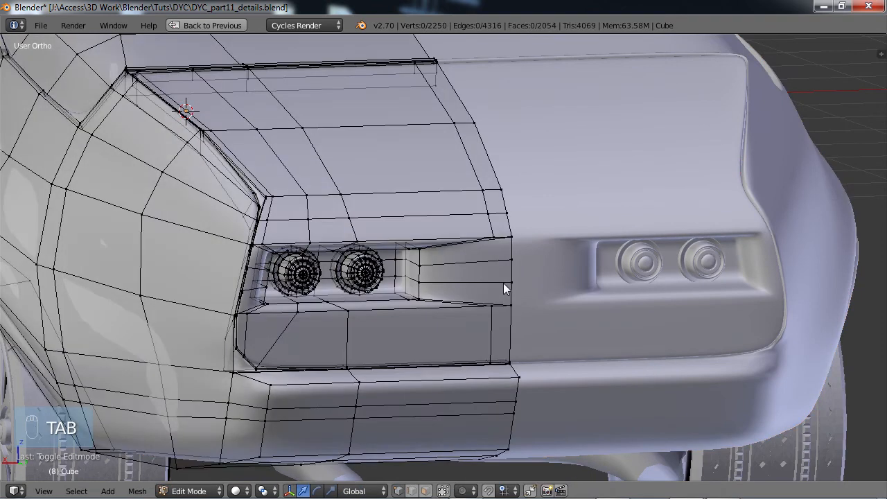
{"action": "middle_click_drag", "start_coordinate": [503, 285], "coordinate": [457, 290]}
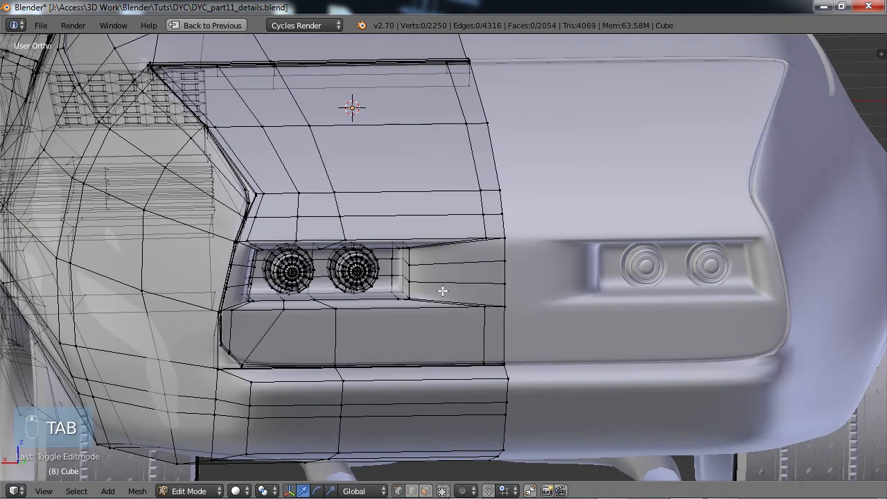
{"action": "key", "text": "ctrl+r"}
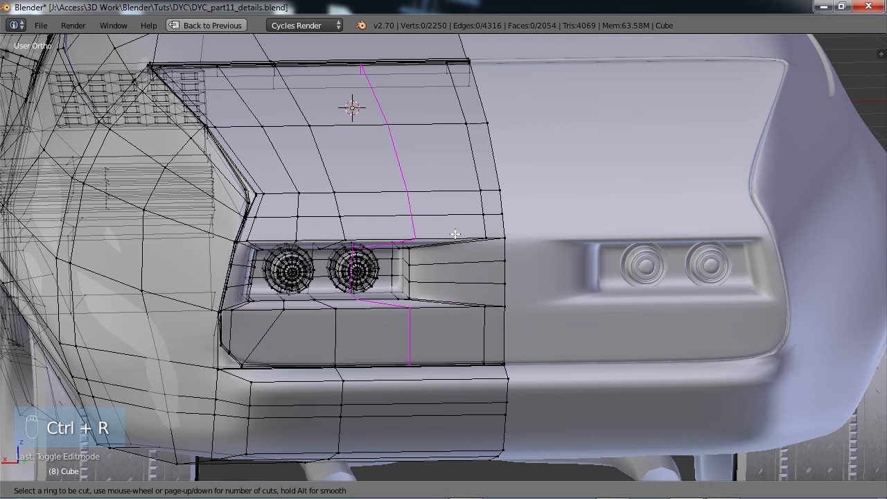
{"action": "left_click", "coordinate": [478, 296]}
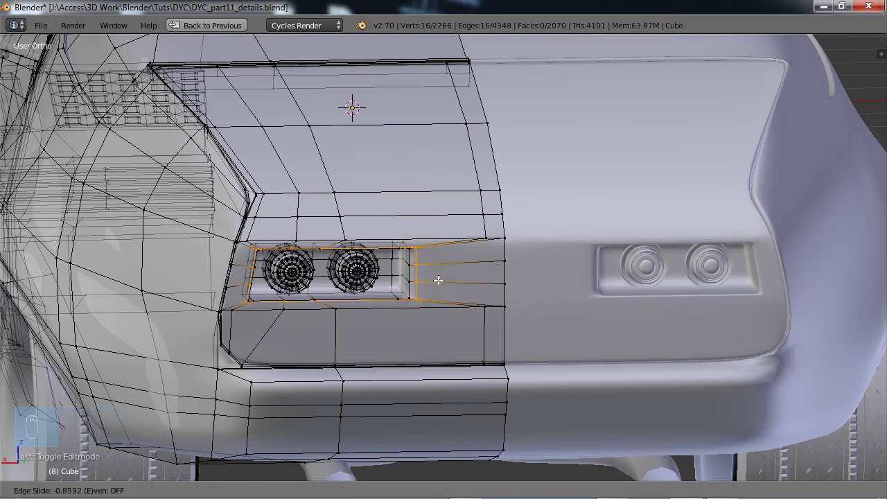
{"action": "left_click", "coordinate": [438, 280]}
{"action": "scroll", "coordinate": [450, 282], "scroll_direction": "down", "scroll_amount": 3}
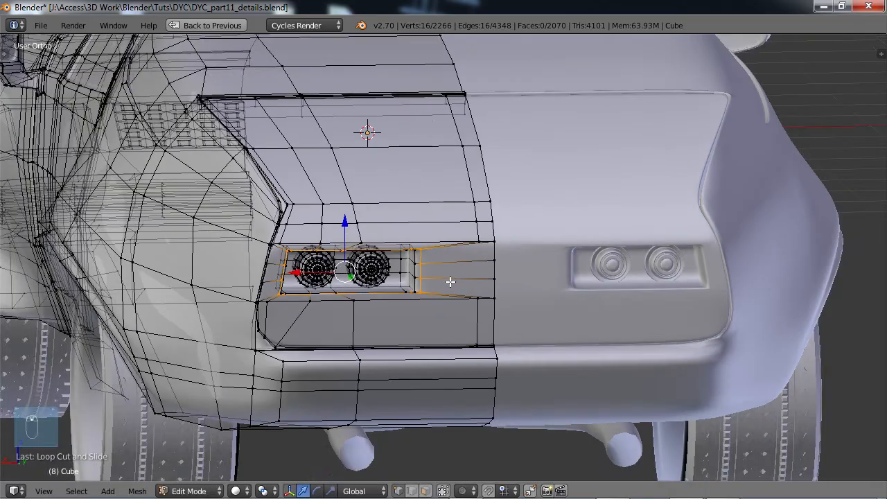
Return to Object Mode and examine the recess edges and round lights on the car's rear from several angles
{"action": "middle_click_drag", "start_coordinate": [449, 281], "coordinate": [489, 292]}
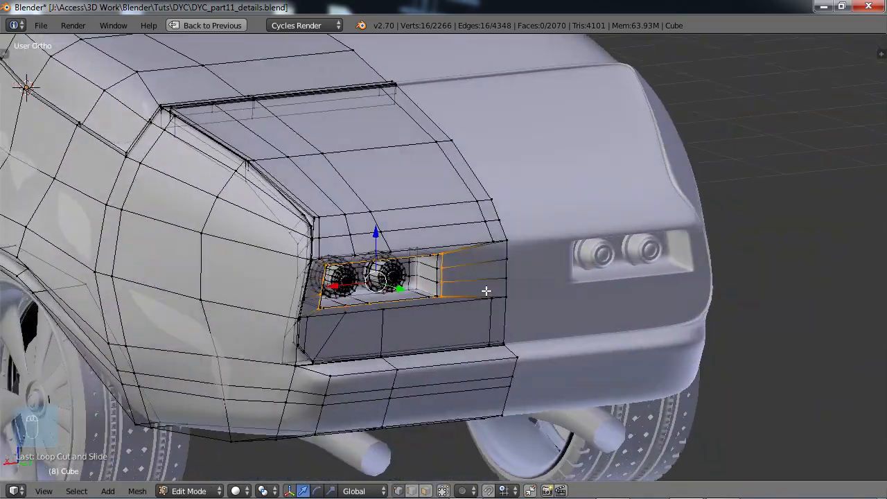
{"action": "key", "text": "Tab"}
{"action": "scroll", "coordinate": [495, 297], "scroll_direction": "down", "scroll_amount": 3}
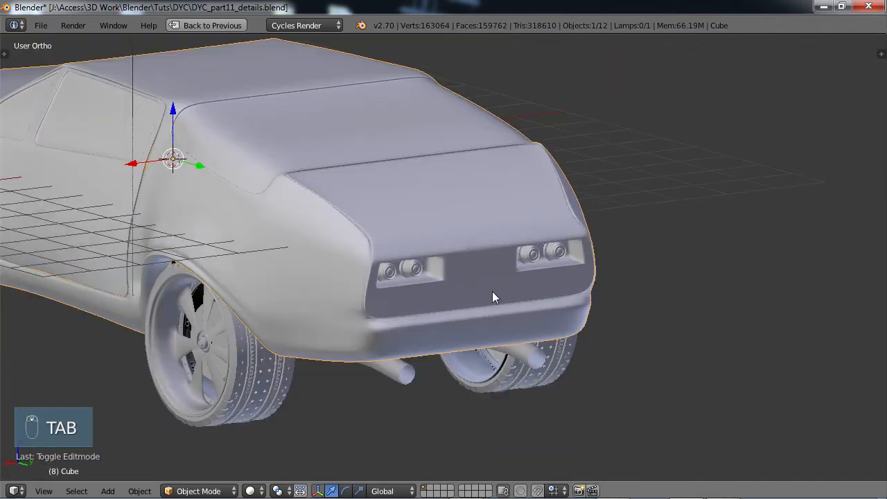
{"action": "middle_click_drag", "start_coordinate": [494, 298], "coordinate": [541, 279]}
{"action": "scroll", "coordinate": [418, 254], "scroll_direction": "up", "scroll_amount": 3}
{"action": "scroll", "coordinate": [479, 271], "scroll_direction": "down", "scroll_amount": 3}
{"action": "scroll", "coordinate": [486, 276], "scroll_direction": "up", "scroll_amount": 2}
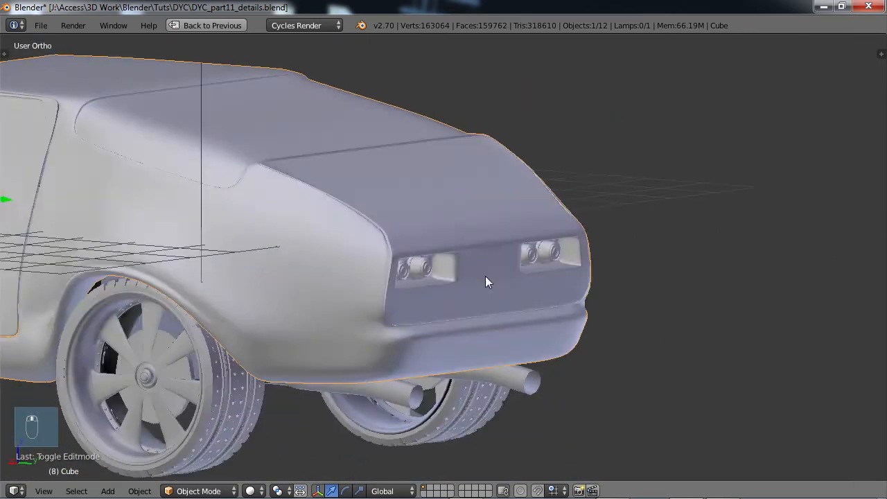
{"action": "mouse_move", "coordinate": [486, 281]}
{"action": "middle_mouse_down"}
{"action": "mouse_move", "coordinate": [268, 273]}
{"action": "mouse_move", "coordinate": [471, 284]}
{"action": "middle_mouse_up"}
{"action": "scroll", "coordinate": [459, 295], "scroll_direction": "up", "scroll_amount": 3}
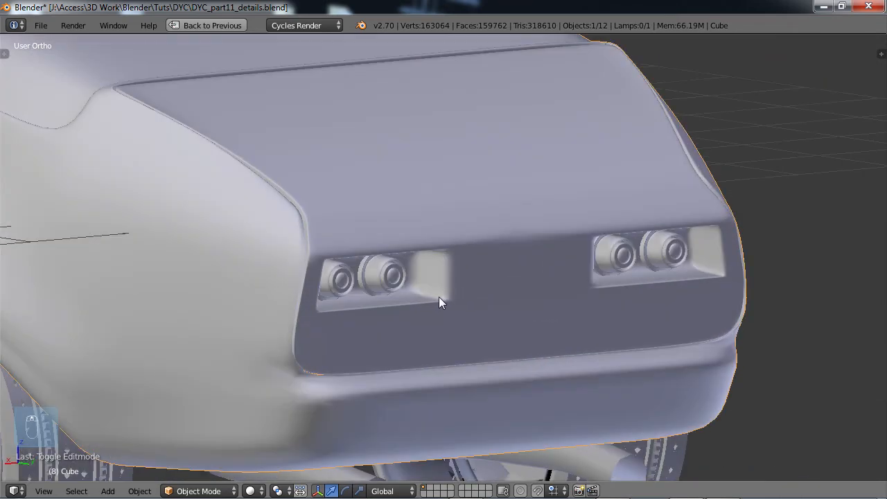
Select both linked round light meshes in the tail light recess in Edit Mode and hide them
{"action": "key", "text": "Tab"}
{"action": "middle_click_drag", "start_coordinate": [451, 308], "coordinate": [528, 315], "text": "shift"}
{"action": "scroll", "coordinate": [530, 305], "scroll_direction": "up", "scroll_amount": 3}
{"action": "right_click", "coordinate": [563, 275]}
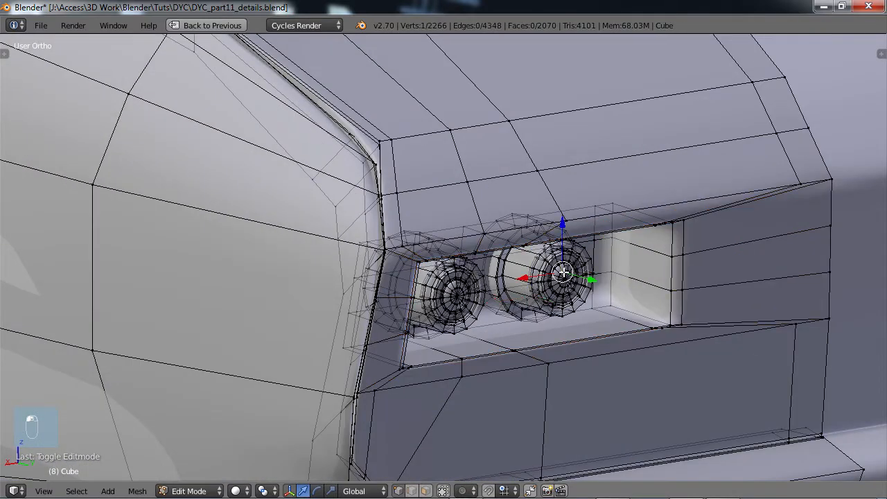
{"action": "key", "text": "l"}
{"action": "key", "text": "l"}
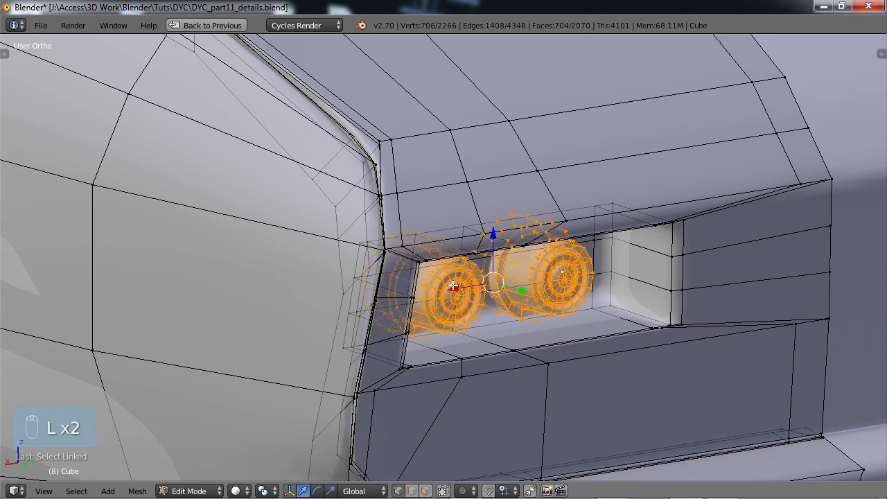
{"action": "key", "text": "h"}
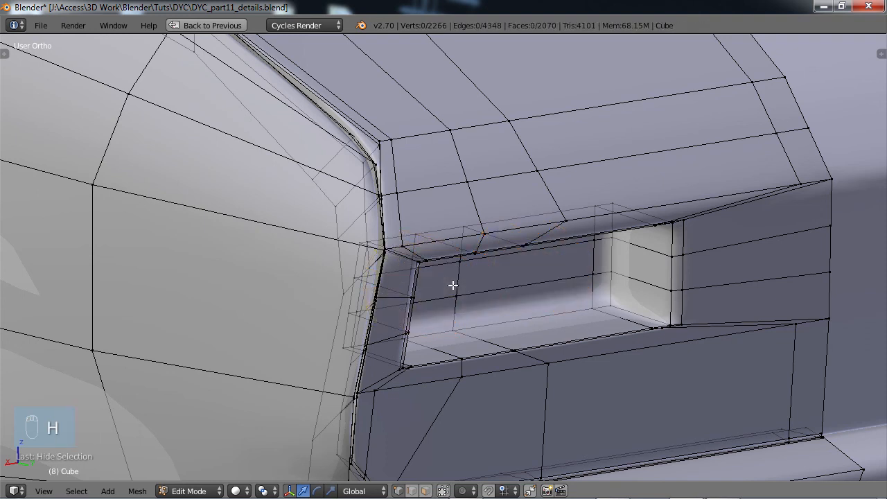
Select the inner back faces of the tail light recess in face mode and move them outward about 0.20 along Y
{"action": "middle_click_drag", "start_coordinate": [454, 283], "coordinate": [519, 303]}
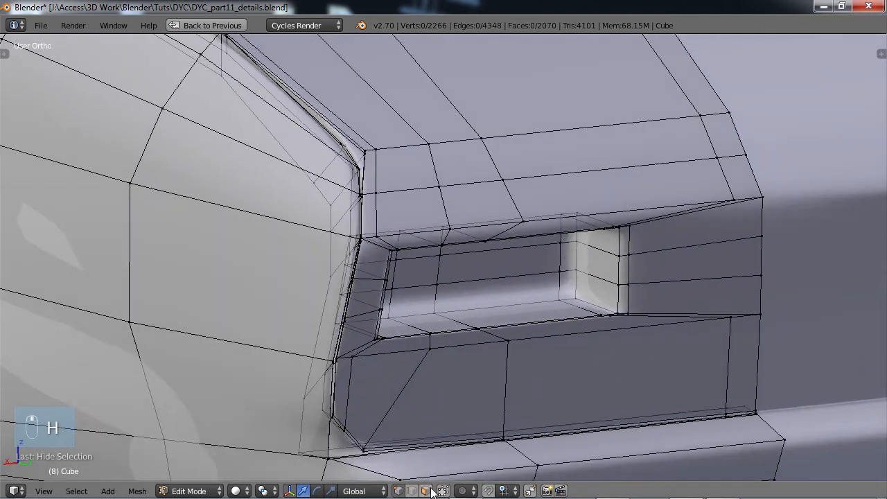
{"action": "middle_click_drag", "start_coordinate": [492, 389], "coordinate": [504, 351]}
{"action": "left_click_drag", "start_coordinate": [587, 201], "coordinate": [412, 172], "text": "ctrl"}
{"action": "middle_click_drag", "start_coordinate": [484, 229], "coordinate": [420, 253]}
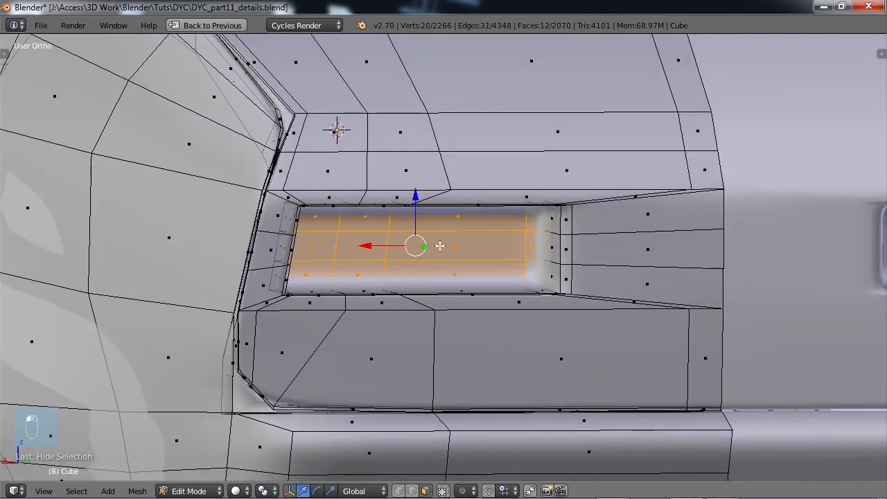
{"action": "middle_click_drag", "start_coordinate": [439, 245], "coordinate": [576, 255]}
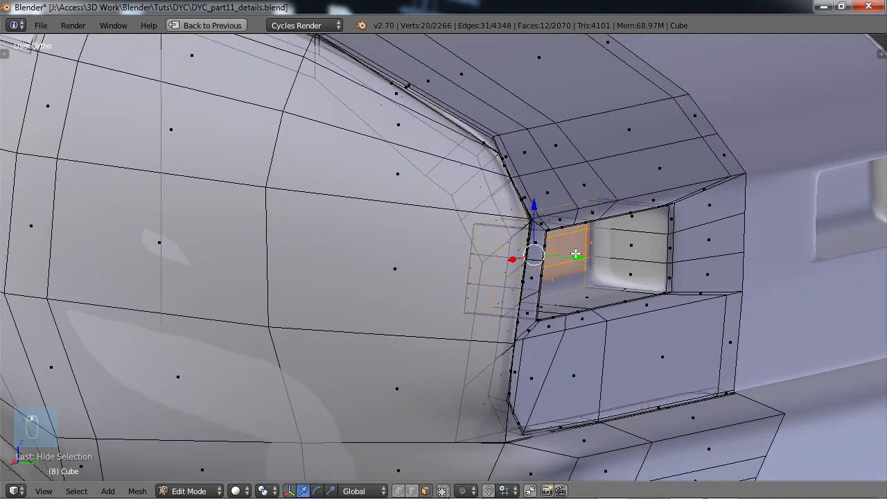
{"action": "left_click_drag", "start_coordinate": [575, 255], "coordinate": [586, 256]}
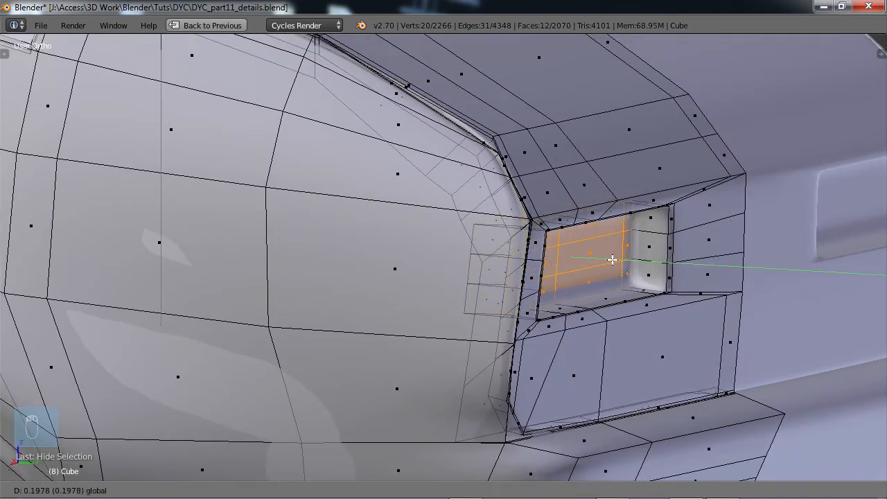
{"action": "left_click", "coordinate": [612, 259]}
Deselect the recess faces and reveal the hidden round lights
{"action": "scroll", "coordinate": [612, 259], "scroll_direction": "down", "scroll_amount": 4}
{"action": "mouse_move", "coordinate": [653, 257]}
{"action": "middle_mouse_down"}
{"action": "mouse_move", "coordinate": [597, 228]}
{"action": "mouse_move", "coordinate": [588, 181]}
{"action": "mouse_move", "coordinate": [561, 149]}
{"action": "mouse_move", "coordinate": [511, 215]}
{"action": "mouse_move", "coordinate": [639, 253]}
{"action": "mouse_move", "coordinate": [689, 254]}
{"action": "mouse_move", "coordinate": [599, 250]}
{"action": "mouse_move", "coordinate": [521, 271]}
{"action": "mouse_move", "coordinate": [566, 267]}
{"action": "middle_mouse_up"}
{"action": "key", "text": "a"}
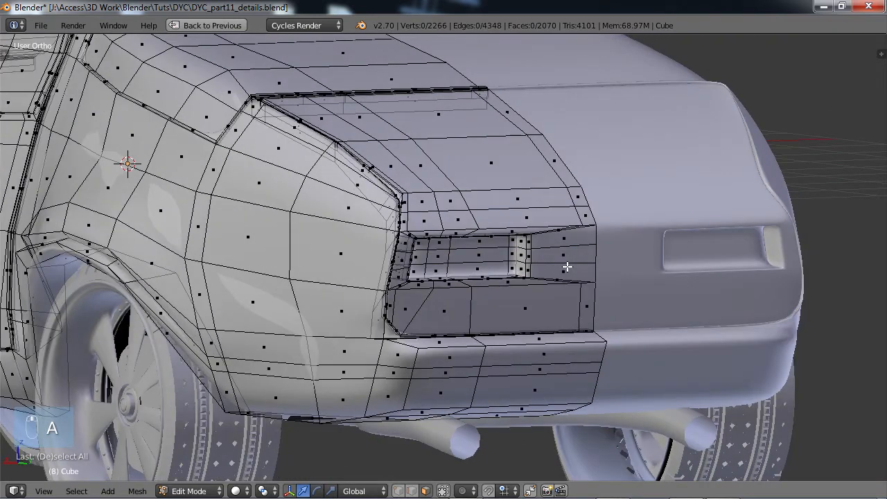
{"action": "key", "text": "alt+h"}
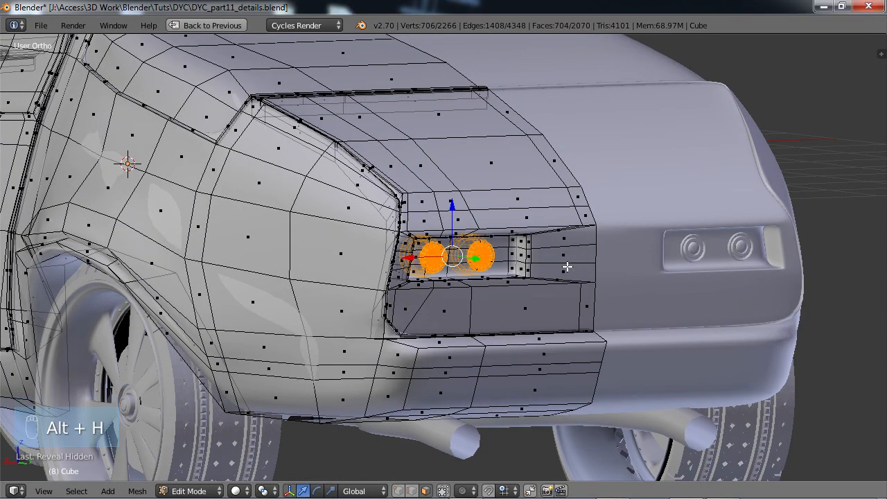
Move both round lights outward along the Y axis toward the opening of the shallower recess
{"action": "middle_click_drag", "start_coordinate": [525, 279], "coordinate": [552, 270]}
{"action": "scroll", "coordinate": [596, 313], "scroll_direction": "up", "scroll_amount": 4}
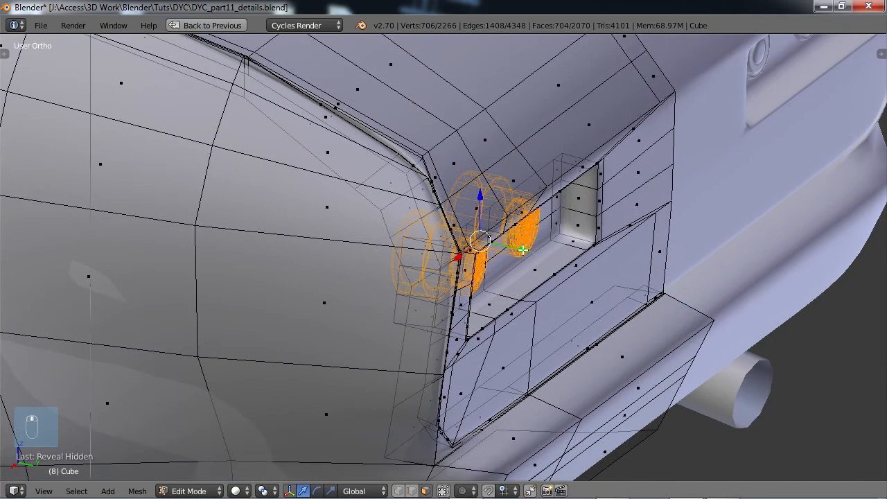
{"action": "key", "text": "g"}
{"action": "left_click", "coordinate": [574, 259]}
{"action": "middle_click_drag", "start_coordinate": [579, 205], "coordinate": [537, 220], "text": "shift"}
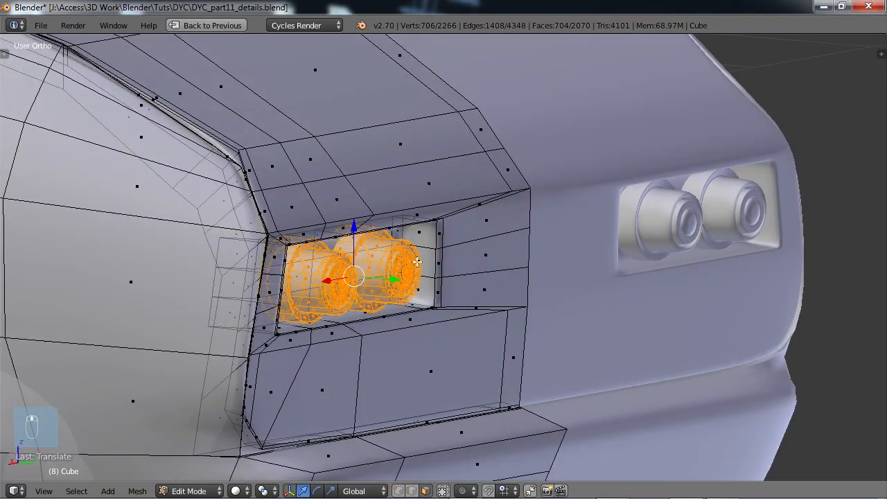
Move both round lights back about 0.07 along the Y axis so they sit inside the recess
{"action": "key", "text": "g"}
{"action": "key", "text": "y"}
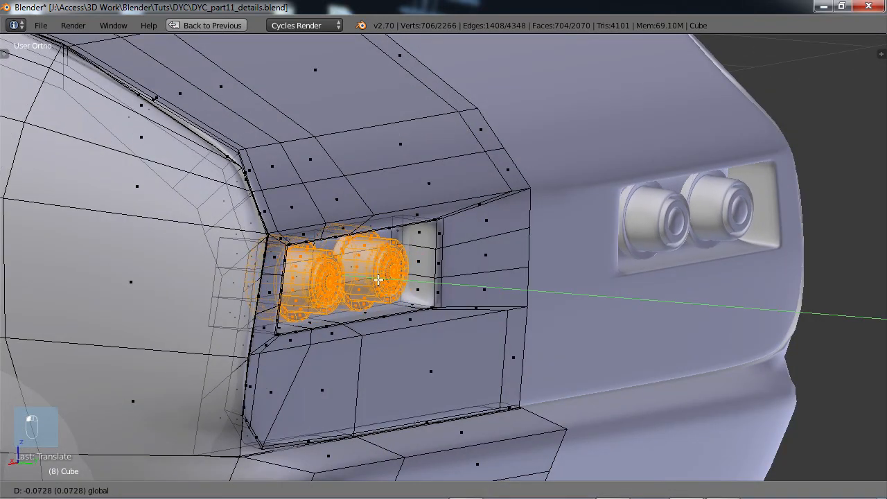
{"action": "left_click", "coordinate": [378, 280]}
{"action": "scroll", "coordinate": [471, 289], "scroll_direction": "down", "scroll_amount": 3}
{"action": "middle_click_drag", "start_coordinate": [512, 293], "coordinate": [432, 256]}
Return to Object Mode, deselect everything and examine the whole car from the front, side and rear
{"action": "key", "text": "a"}
{"action": "key", "text": "Tab"}
{"action": "scroll", "coordinate": [489, 293], "scroll_direction": "down", "scroll_amount": 2}
{"action": "scroll", "coordinate": [415, 272], "scroll_direction": "down", "scroll_amount": 2}
{"action": "key", "text": "a"}
{"action": "scroll", "coordinate": [434, 255], "scroll_direction": "up", "scroll_amount": 3}
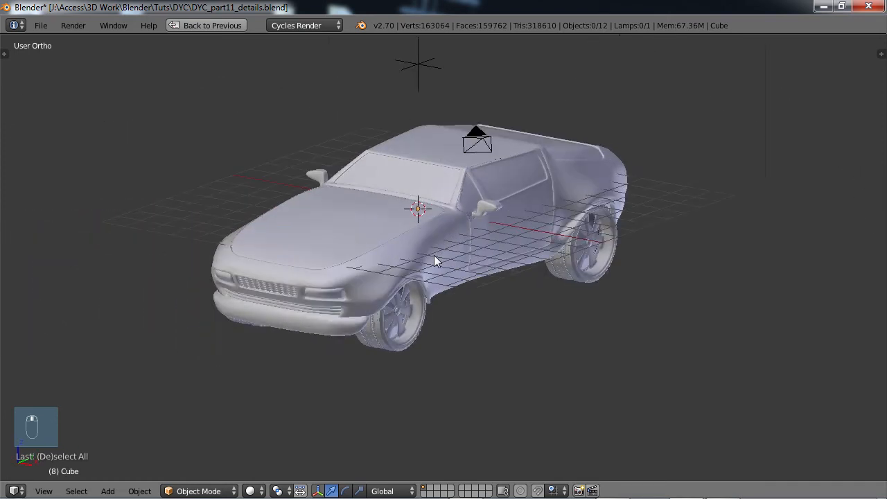
{"action": "scroll", "coordinate": [436, 261], "scroll_direction": "down", "scroll_amount": 1}
{"action": "mouse_move", "coordinate": [435, 257]}
{"action": "middle_mouse_down"}
{"action": "mouse_move", "coordinate": [408, 160]}
{"action": "mouse_move", "coordinate": [447, 262]}
{"action": "mouse_move", "coordinate": [491, 262]}
{"action": "mouse_move", "coordinate": [433, 262]}
{"action": "middle_mouse_up"}
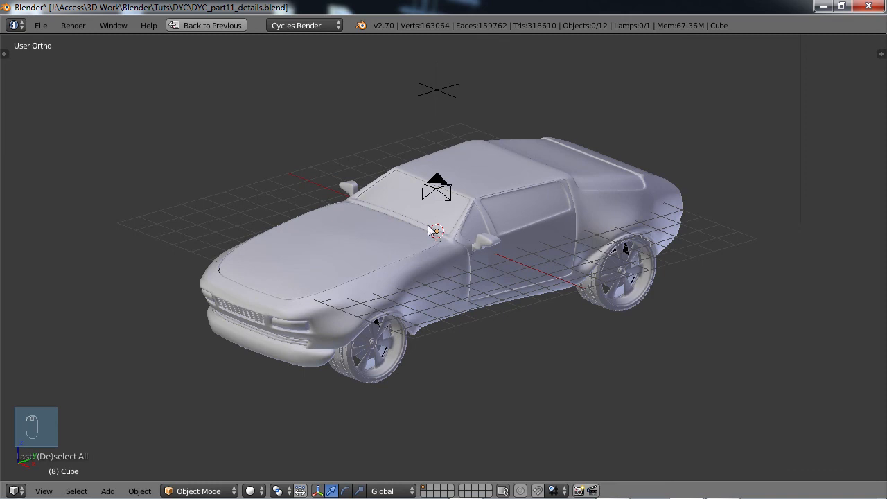
{"action": "middle_click_drag", "start_coordinate": [432, 231], "coordinate": [482, 271]}
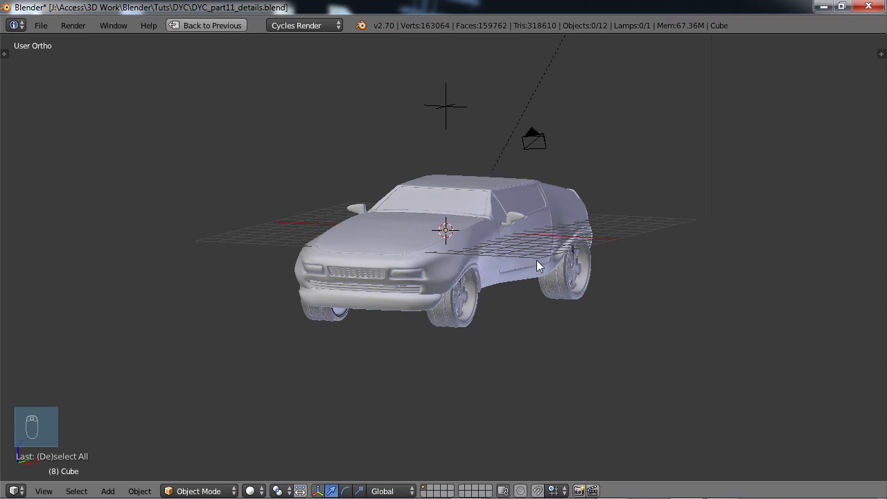
{"action": "middle_click_drag", "start_coordinate": [537, 260], "coordinate": [374, 265]}
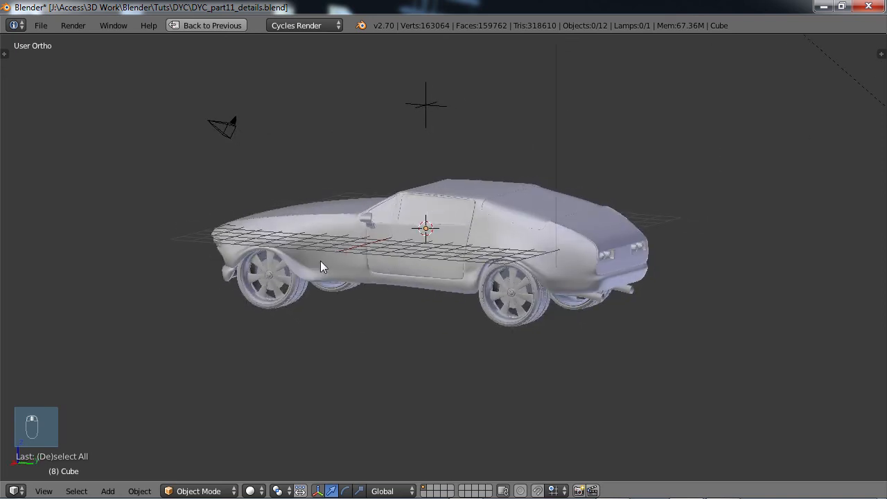
{"action": "middle_click_drag", "start_coordinate": [321, 263], "coordinate": [413, 277]}
{"action": "scroll", "coordinate": [484, 270], "scroll_direction": "up", "scroll_amount": 2}
{"action": "scroll", "coordinate": [481, 257], "scroll_direction": "down", "scroll_amount": 4}
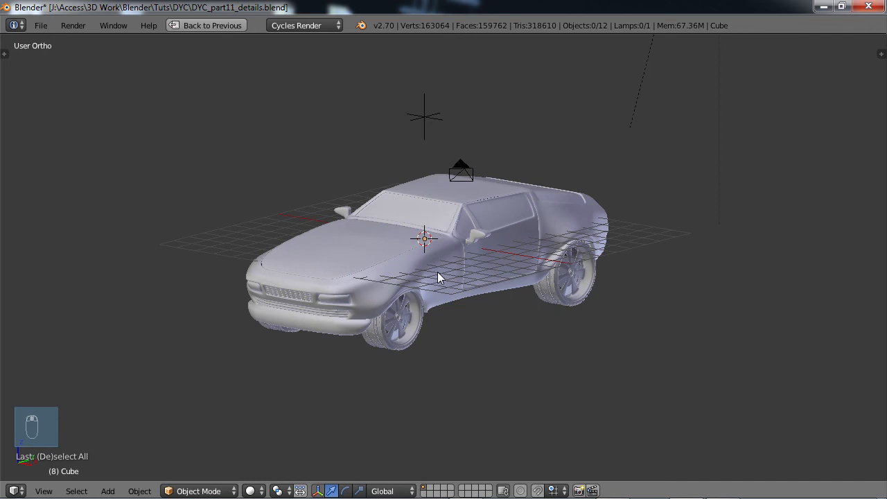